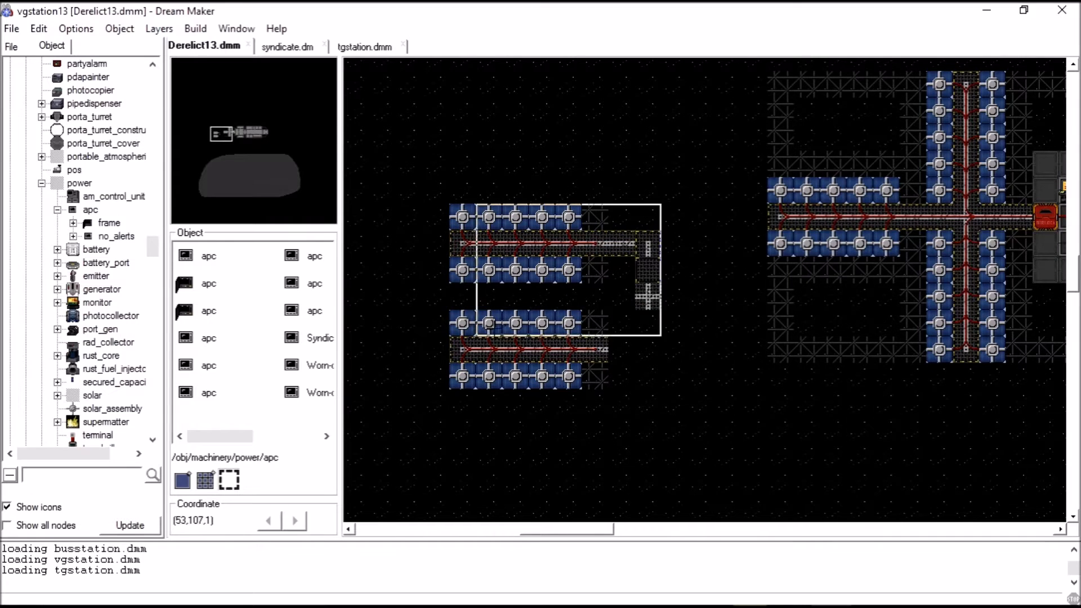
Delete the leftover solar panel fragments west of the derelict's solar array and set the map zoom to 50%
left_click(529, 379)
left_click_drag(236, 155, 247, 137)
left_click(76, 31)
mouse_move(91, 107)
left_click(228, 107)
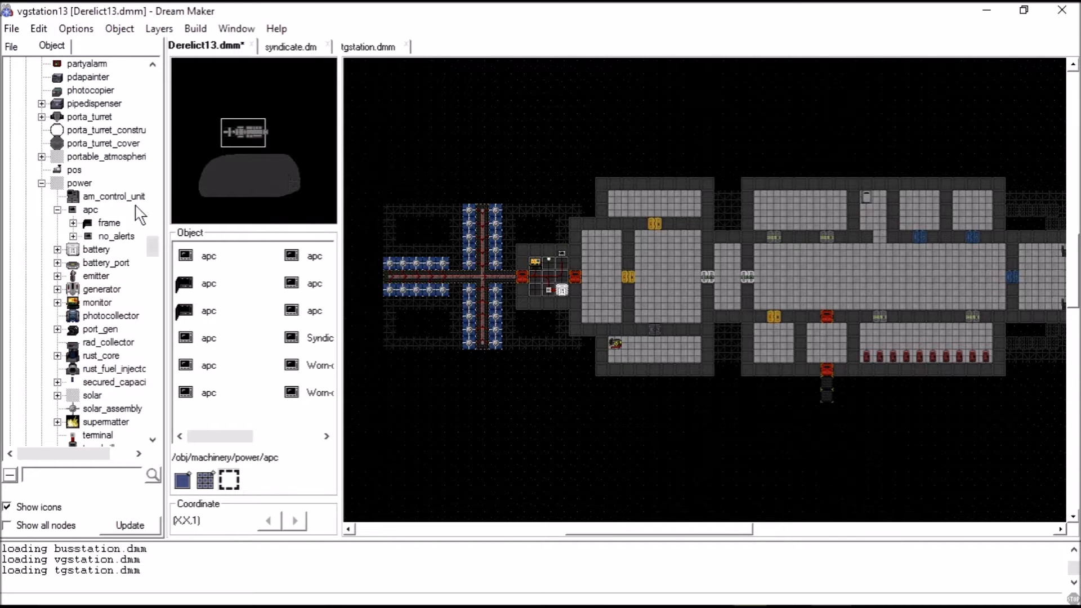
Examine the solar array and its control room in the tgstation.dmm map for reference
left_click(363, 47)
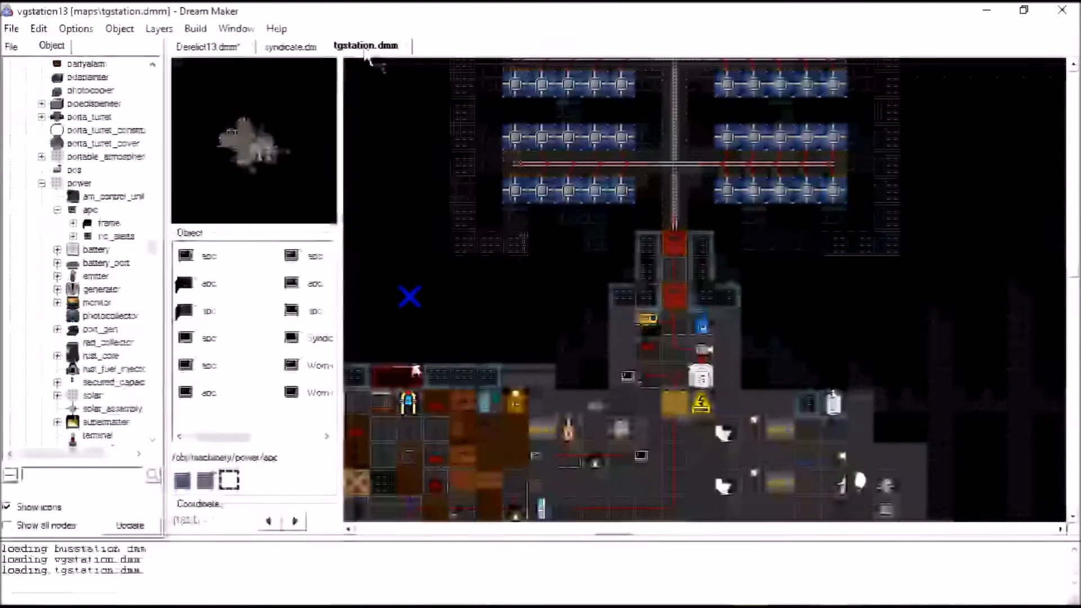
scroll(799, 394, "up", 5)
scroll(807, 403, "down", 8)
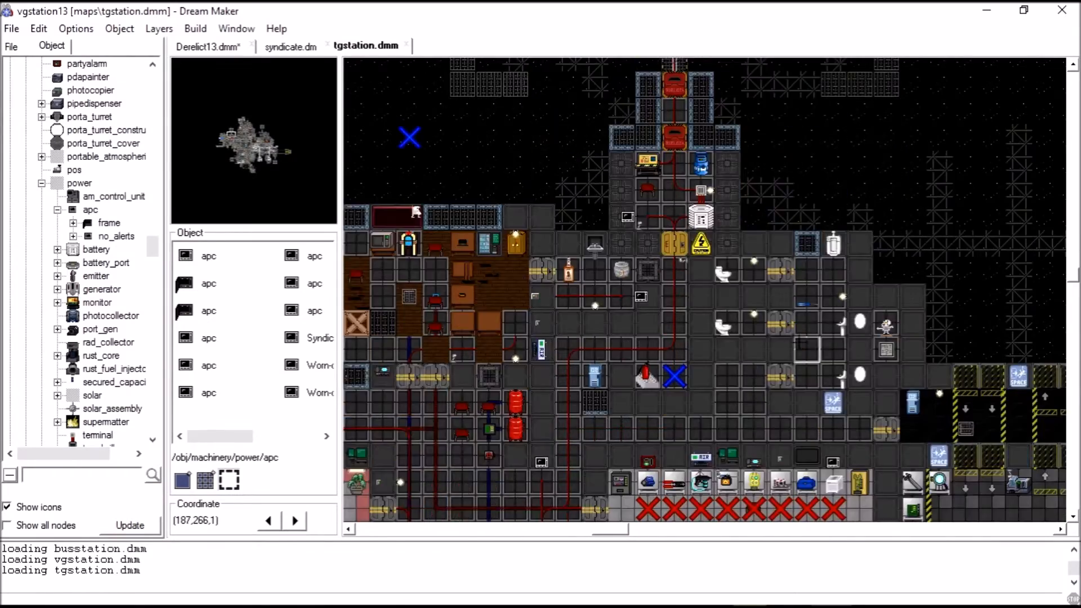
scroll(675, 350, "up", 2)
scroll(675, 350, "up", 4)
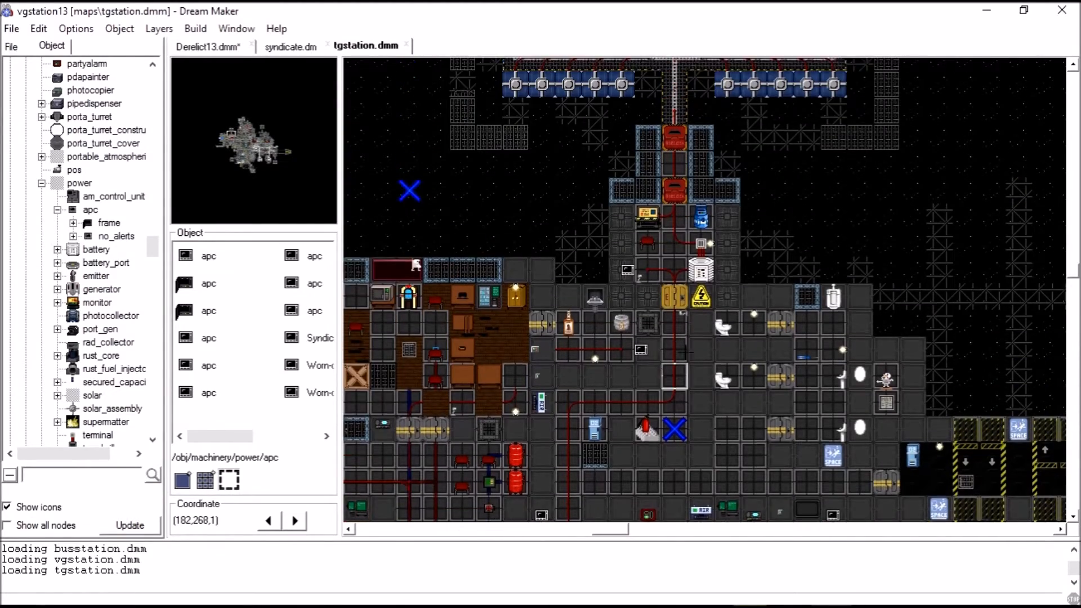
Return to the Derelict13.dmm map and set its zoom to 100%
left_click(207, 47)
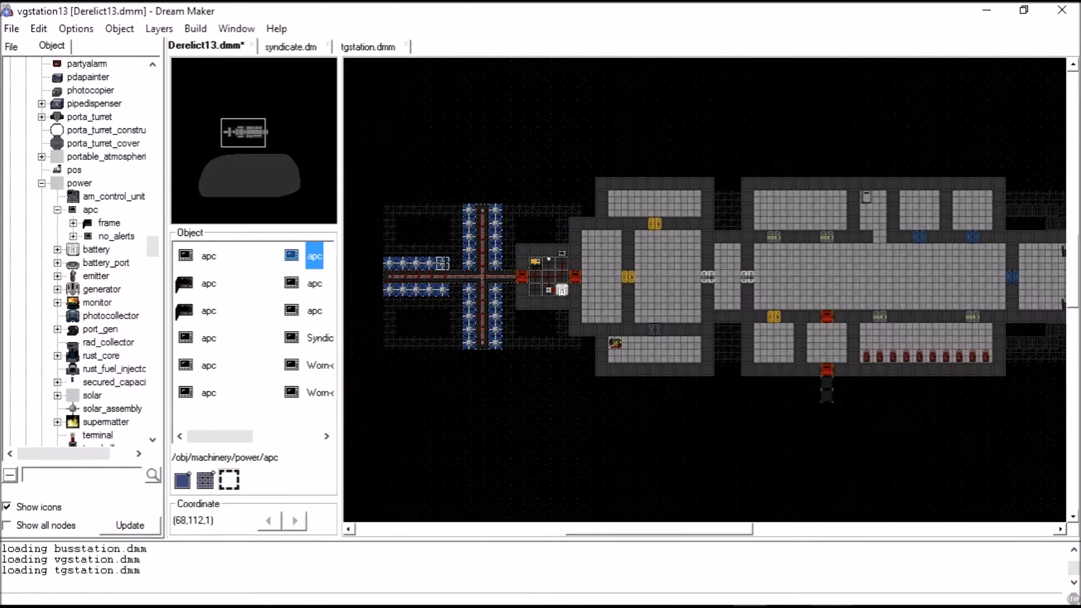
left_click(90, 29)
mouse_move(188, 113)
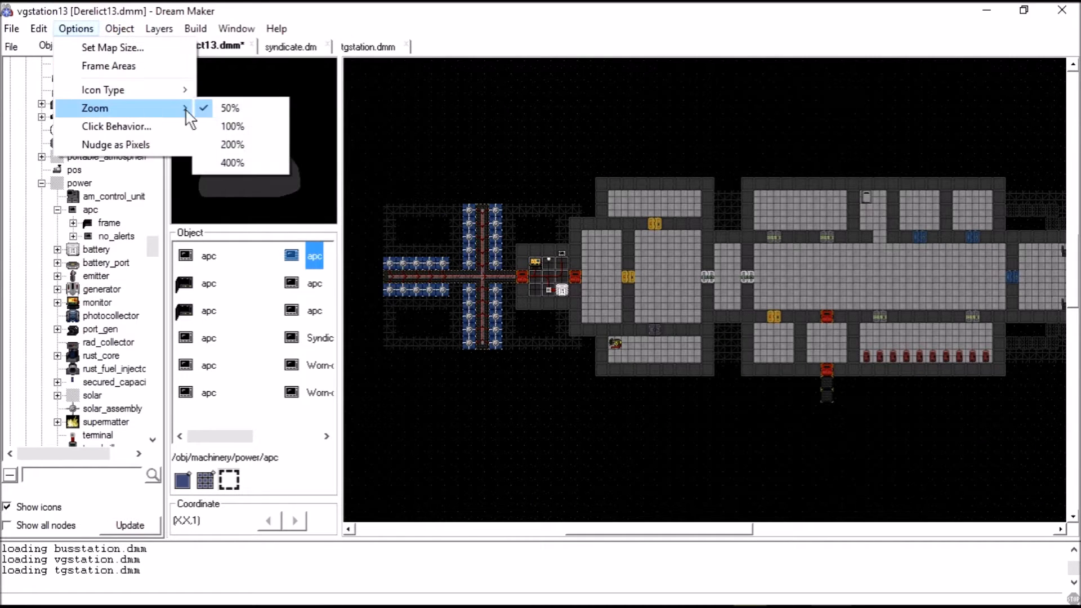
left_click(232, 125)
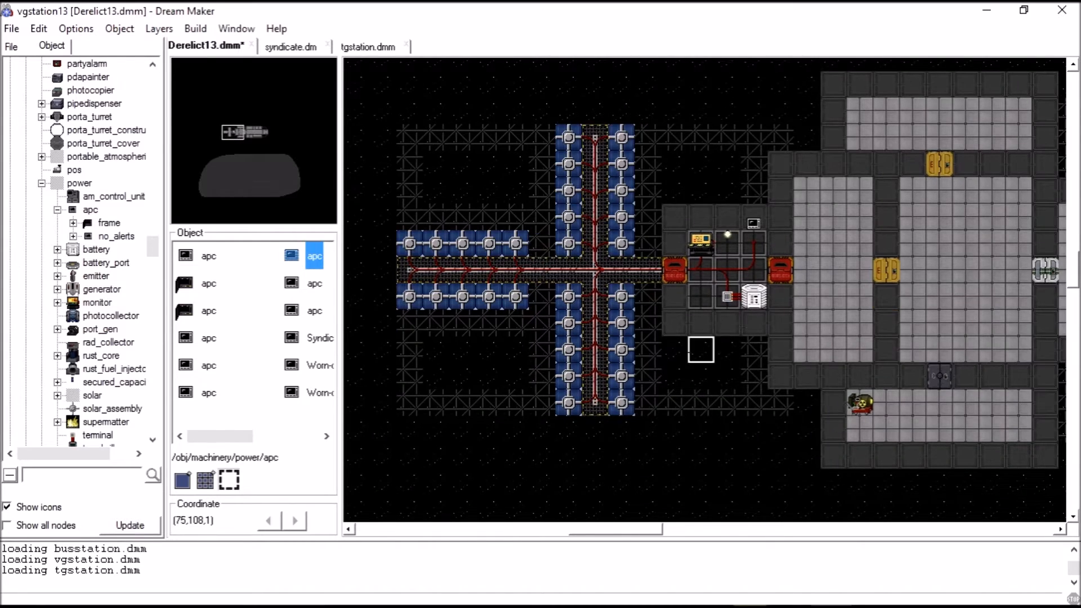
key("Right")
key("Down")
key("Right")
key("Right")
key("Left")
left_click_drag(254, 153, 255, 131)
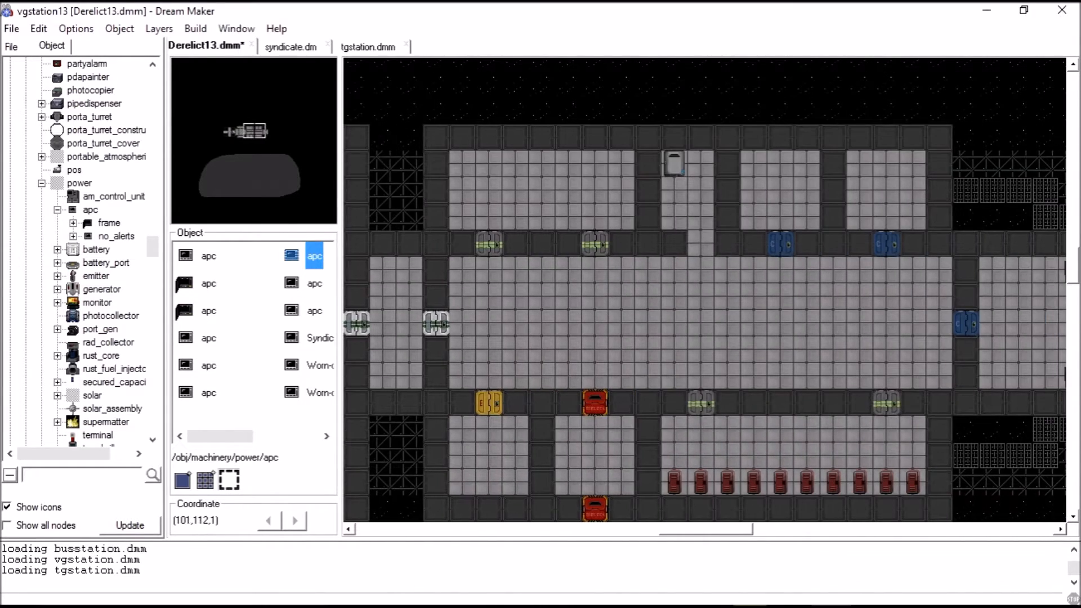
Inspect the objects stacked on a dormitory bed tile in the tgstation.dmm map, including the bedsheet
left_click(368, 47)
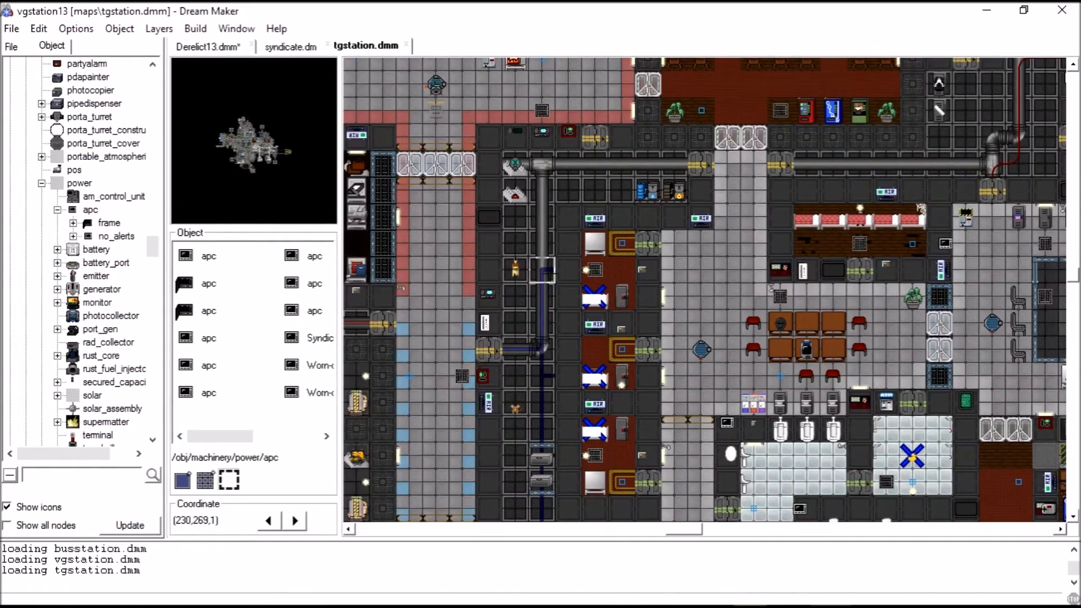
right_click(591, 301)
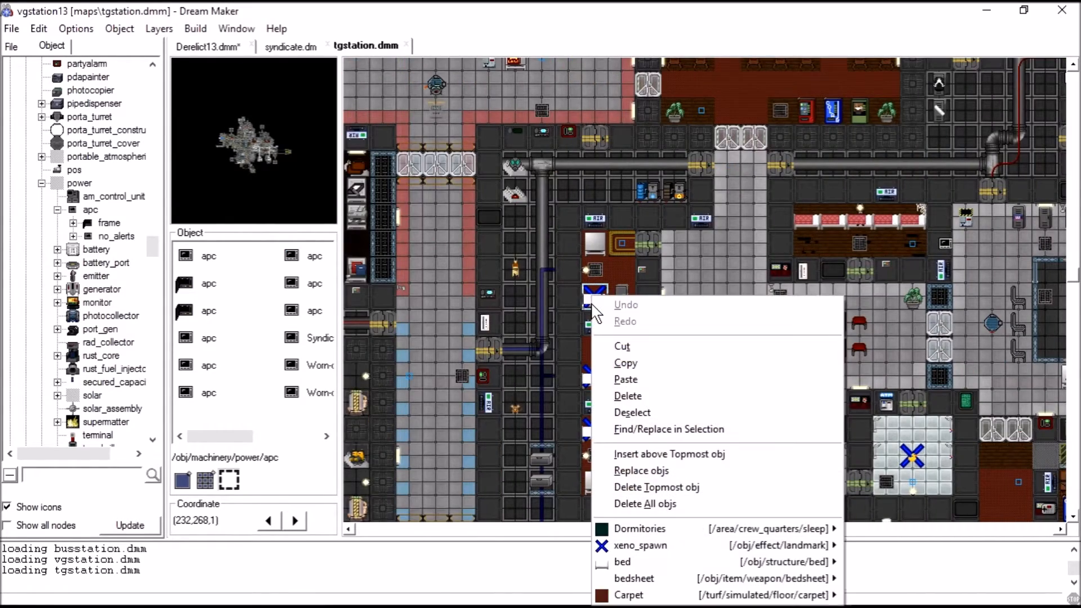
mouse_move(775, 587)
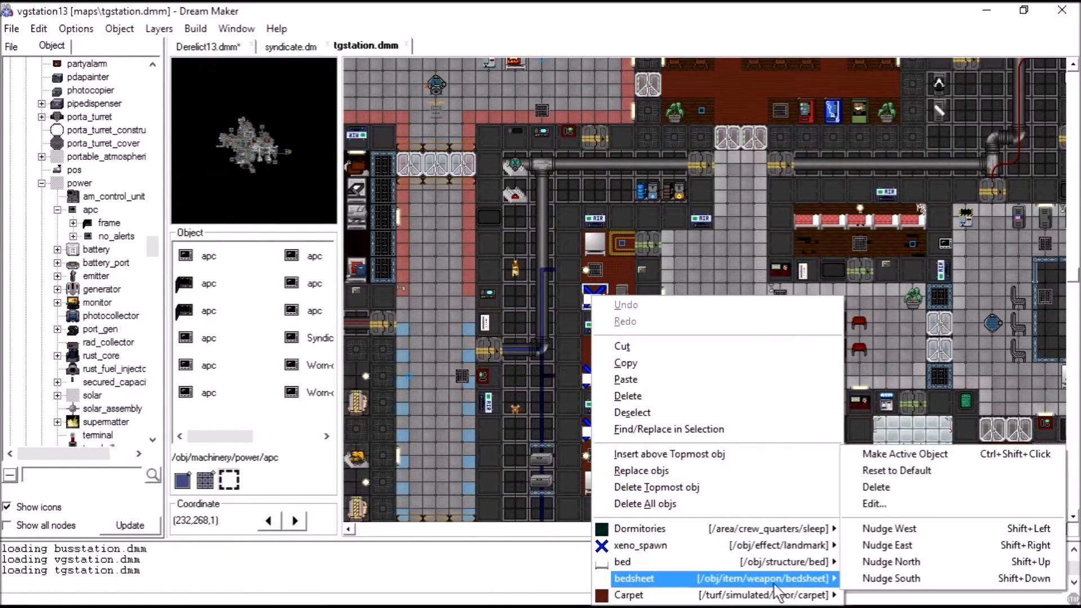
left_click(537, 447)
Examine the room layout of the Derelict13.dmm station, from the solar control room to the eastern end and back
left_click(207, 47)
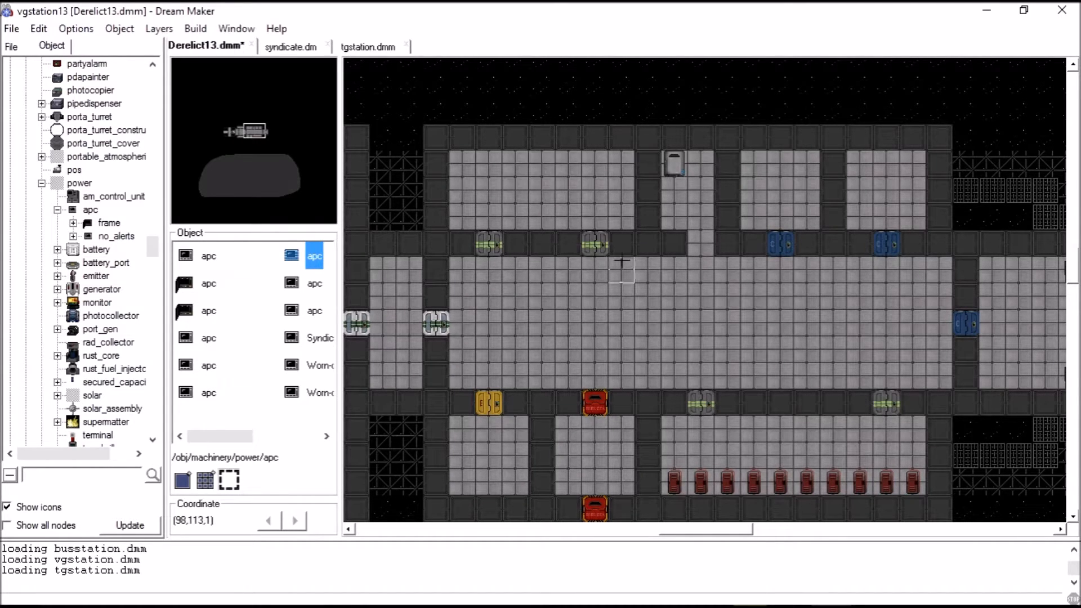
scroll(555, 379, "left", 4)
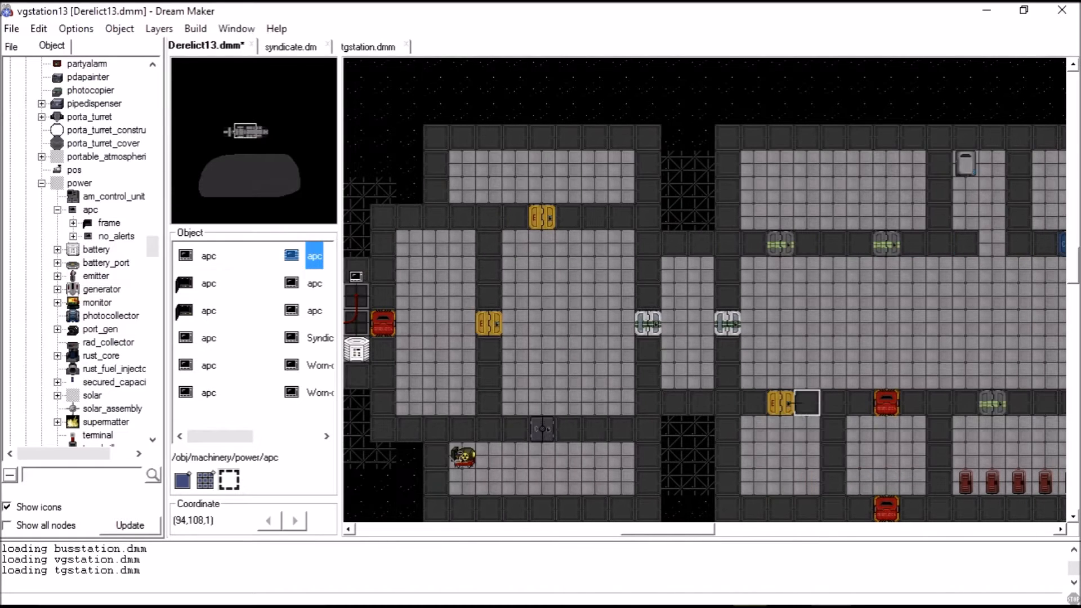
key("Left")
key("Left")
key("Left")
key("Left")
key("Left")
key("Left")
key("Left")
key("Left")
key("Right")
key("Right")
key("Right")
key("Right")
key("Right")
key("Right")
key("Right")
key("Right")
key("Right")
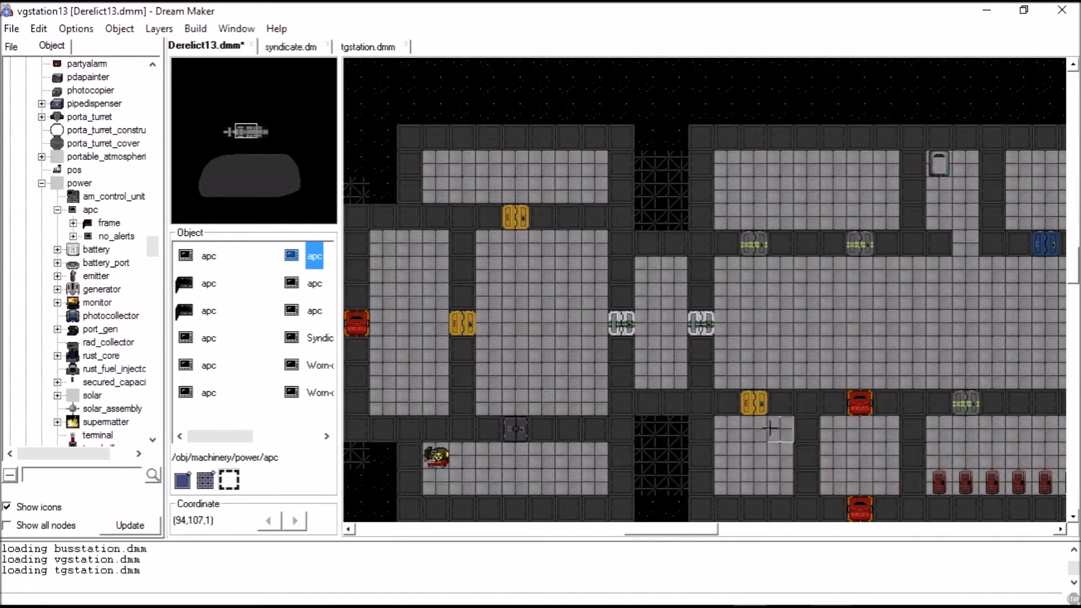
key("Right")
key("Right")
key("Right")
key("Right")
key("Right")
key("Right")
key("Right")
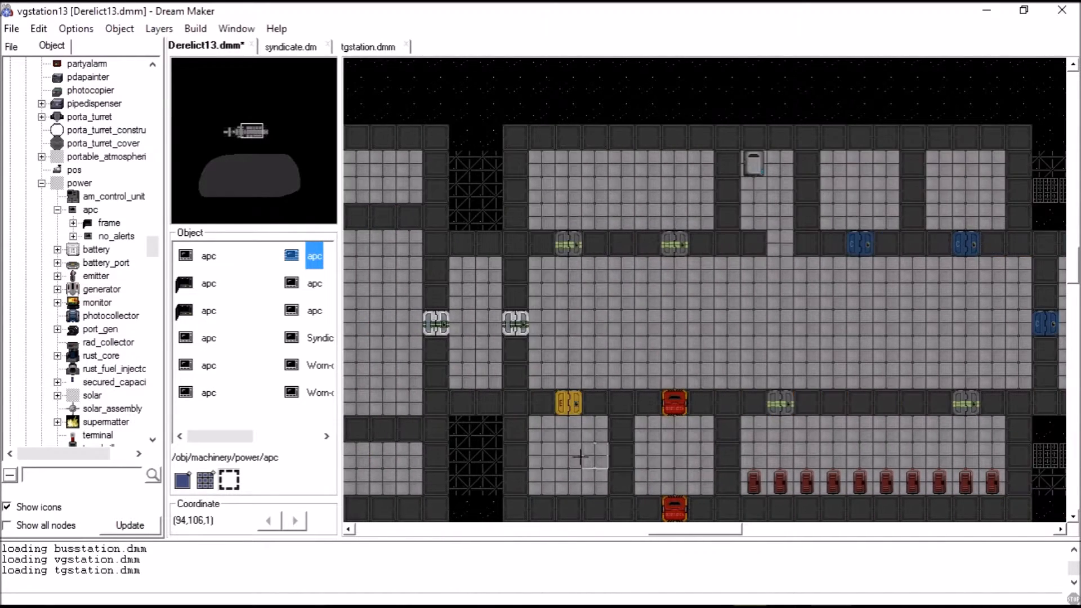
key("Right")
key("Right")
key("Right")
key("Right")
key("Right")
key("Right")
key("Right")
key("Right")
key("Right")
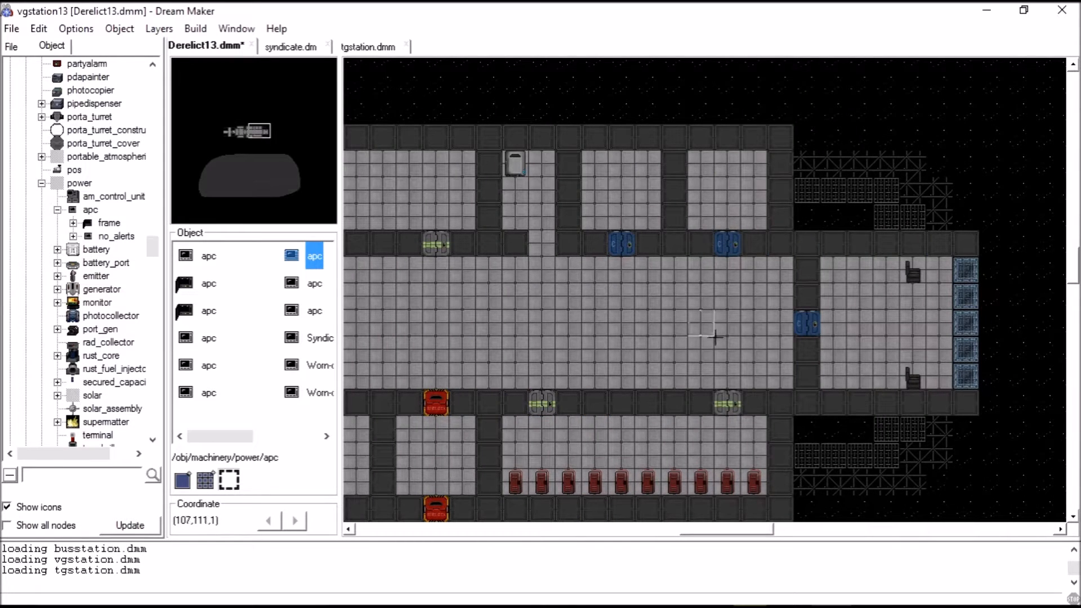
key("Down")
key("Down")
key("Down")
key("Left")
key("Left")
key("Left")
key("Left")
key("Left")
key("Left")
key("Left")
key("Left")
key("Left")
key("Left")
key("Left")
key("Left")
key("Left")
key("Left")
key("Left")
key("Left")
key("Left")
key("Left")
key("Left")
key("Left")
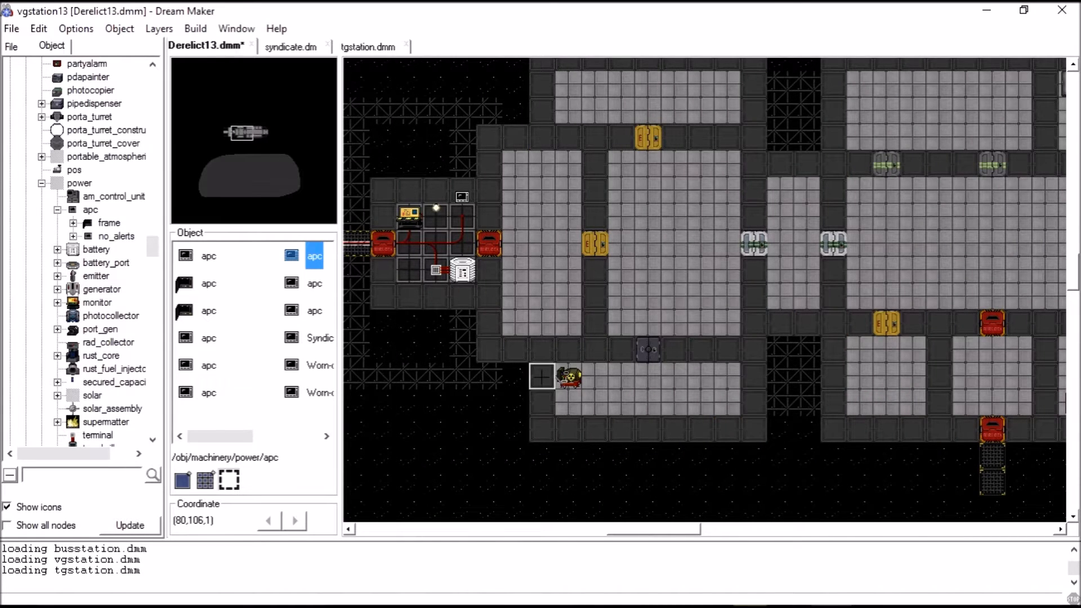
key("Up")
key("Up")
Check the #trenches channel in Discord and return to the Derelict13 map in Dream Maker
left_click(555, 592)
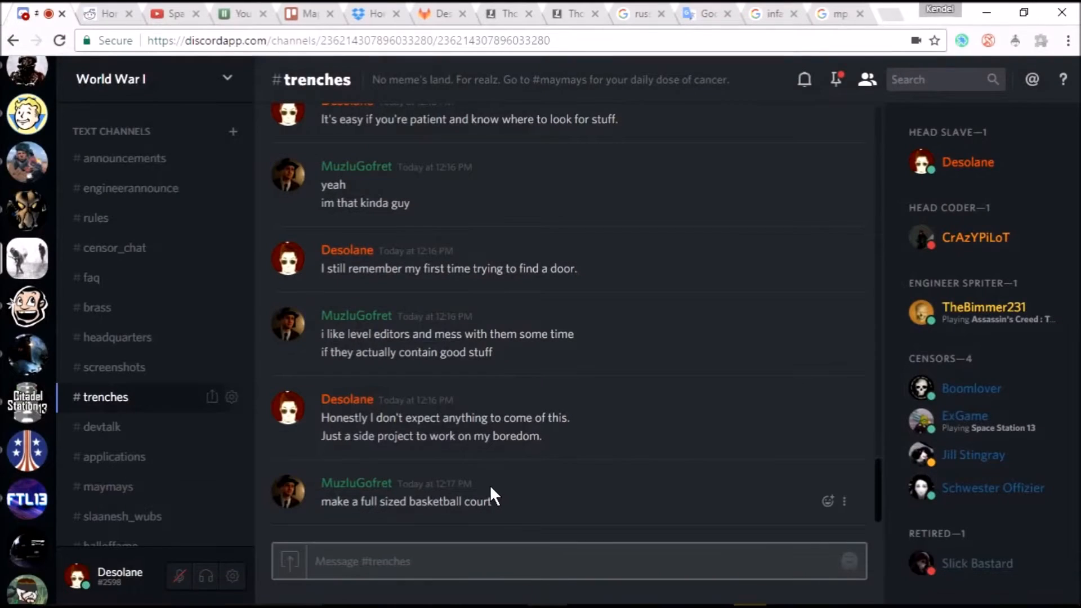
left_click(988, 12)
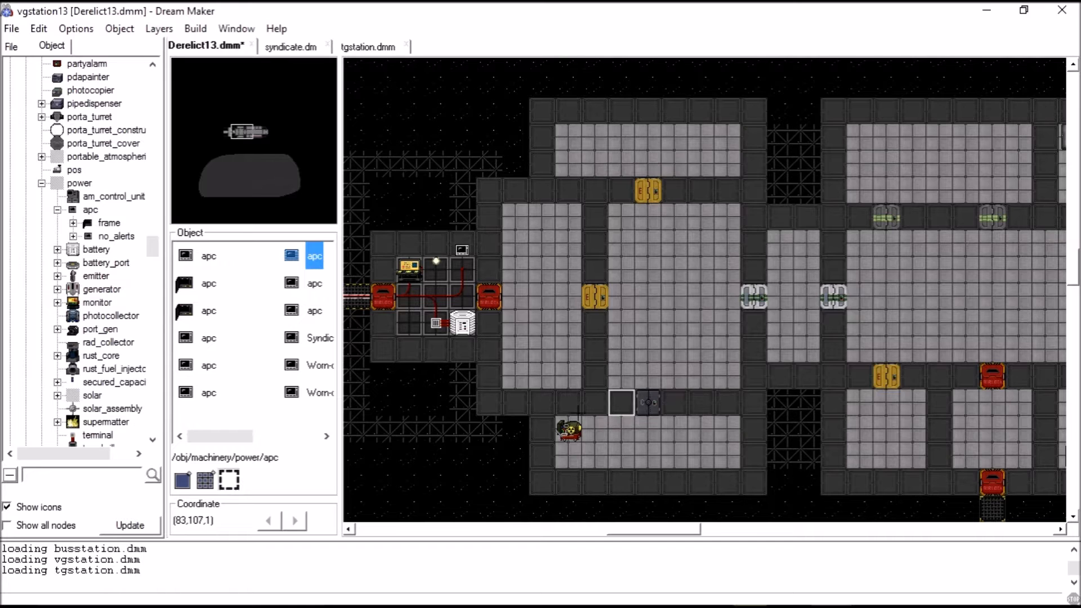
Place three engie suit storage units in a row along the north wall of the room east of the solar control room
scroll(83, 302, "down", 3)
scroll(83, 301, "down", 20)
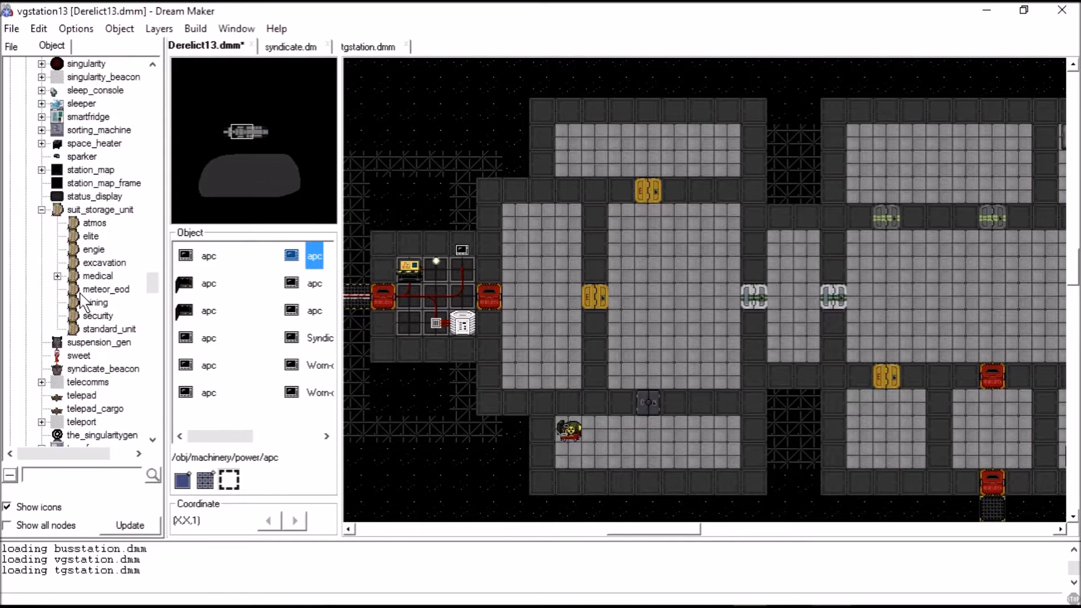
left_click(91, 249)
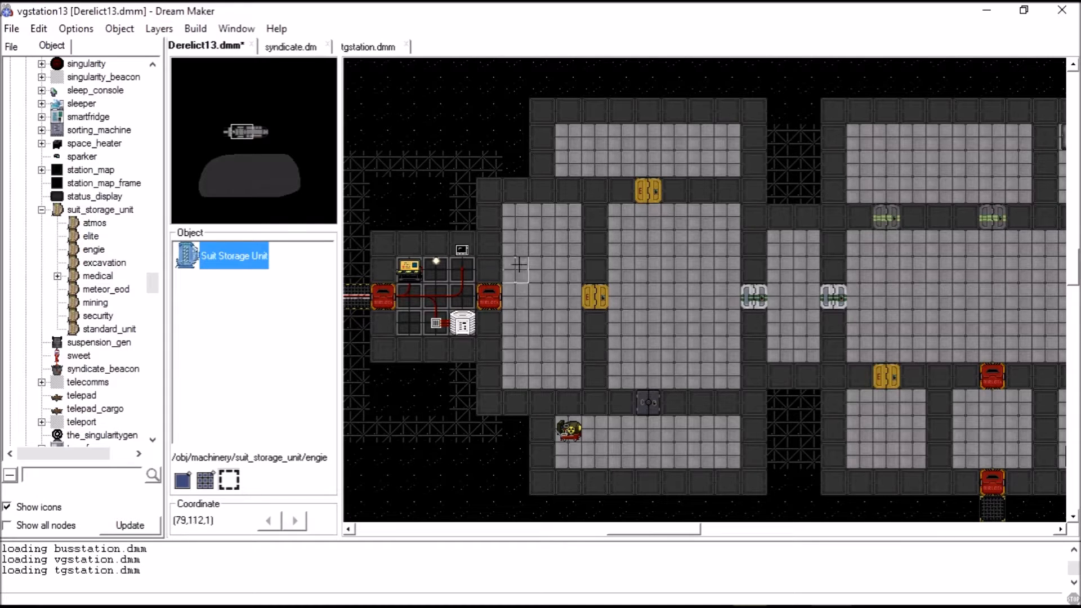
left_click(185, 481)
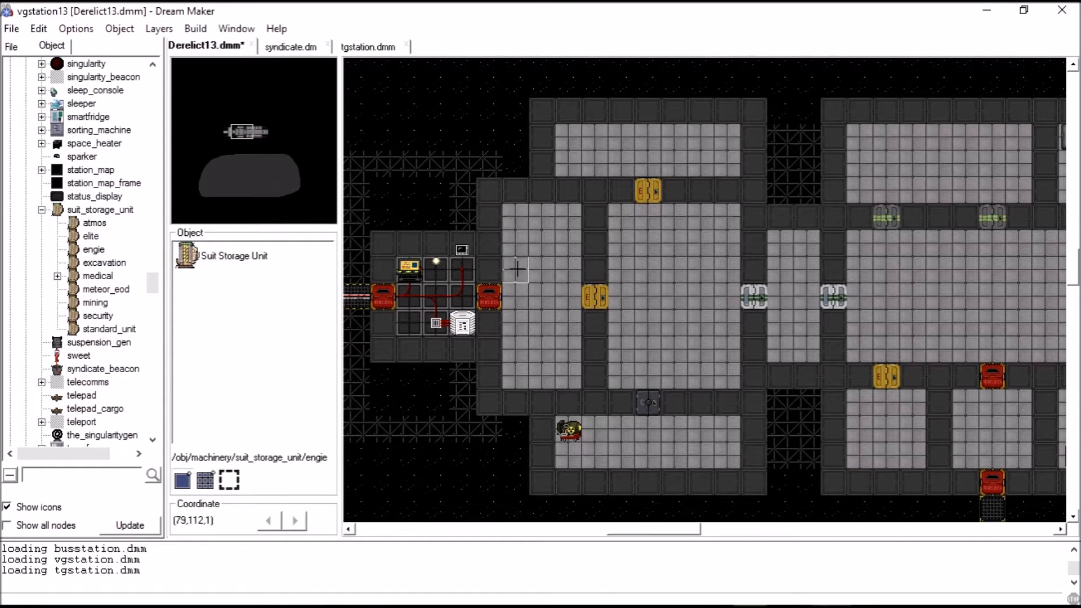
right_click(519, 243)
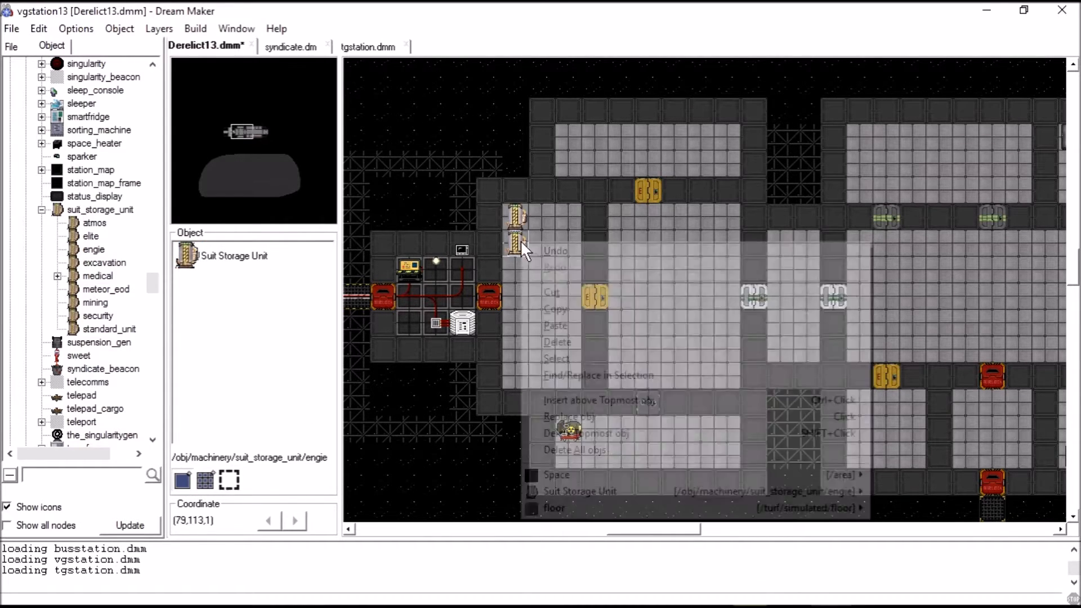
mouse_move(608, 491)
left_click(375, 401)
left_click(541, 220)
left_click(568, 220)
Make the existing power cable in the solar control room the active object for placement
key("Left")
key("Left")
right_click(571, 272)
mouse_move(732, 521)
left_click(858, 398)
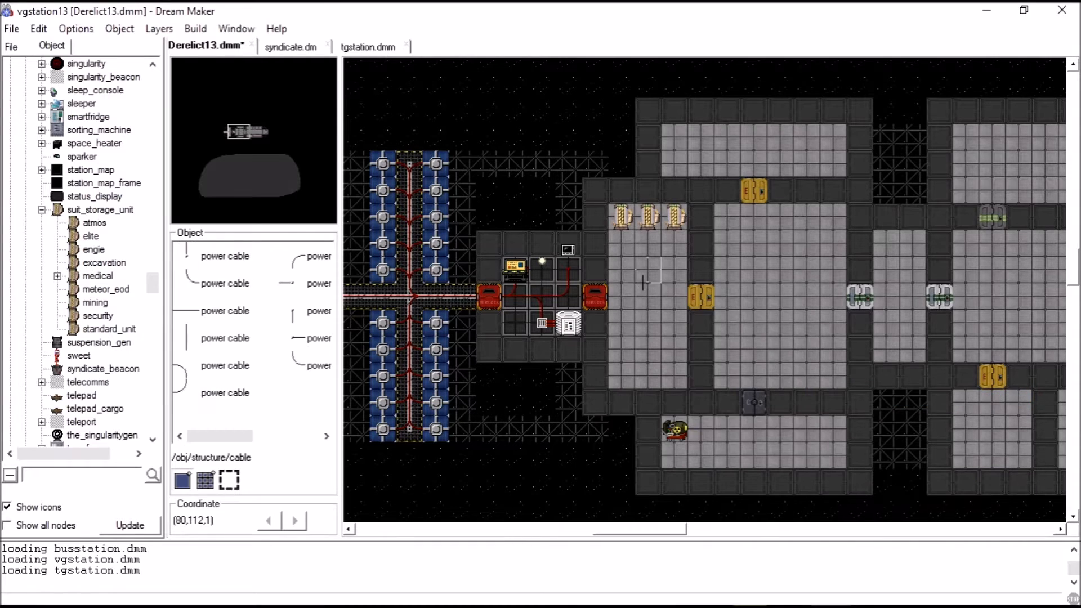
Lay power cable pieces along the floor row directly south of the three suit storage units, joining them at the middle tile
right_click(667, 218)
left_click(716, 410)
left_click(233, 289)
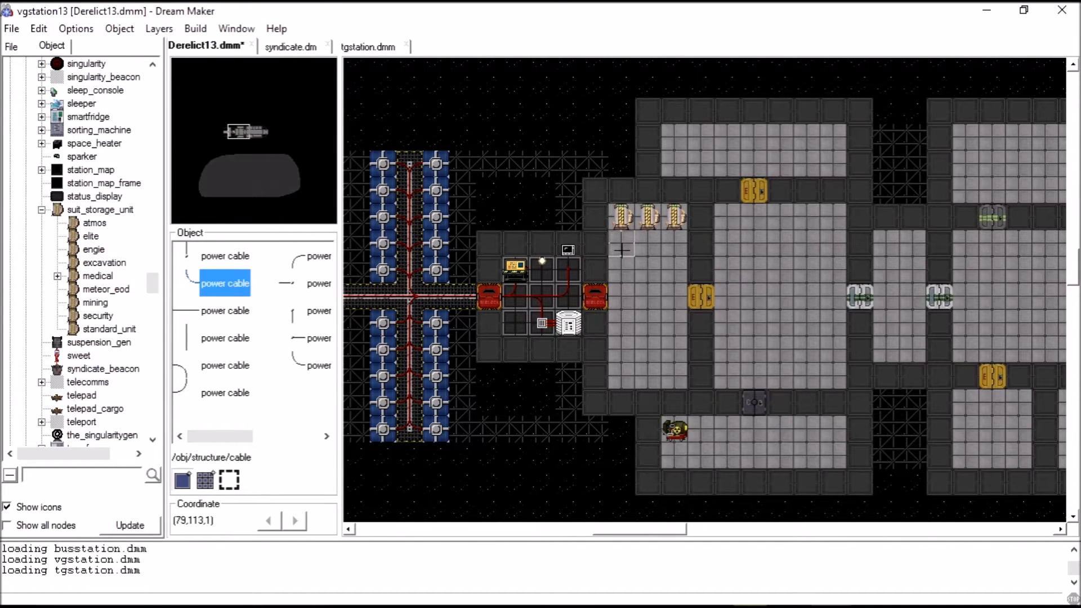
left_click(225, 393)
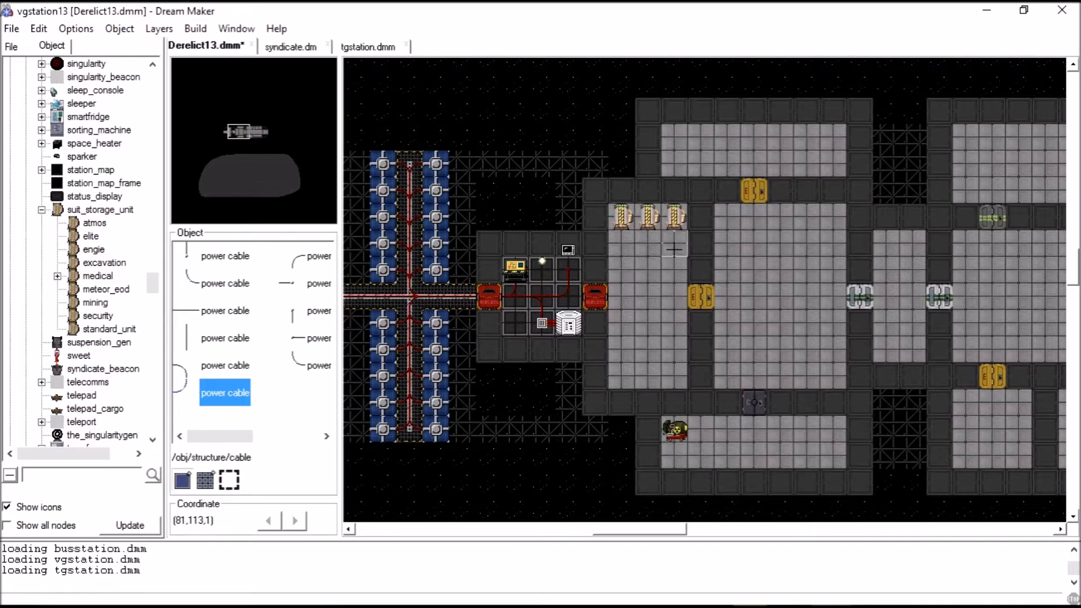
left_click(225, 340)
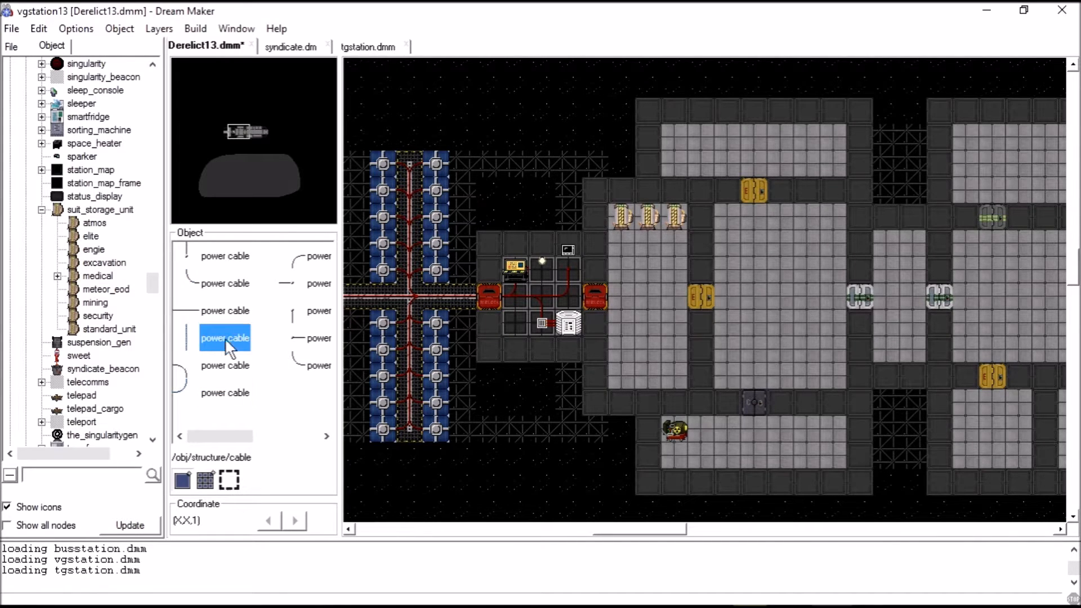
left_click(228, 366)
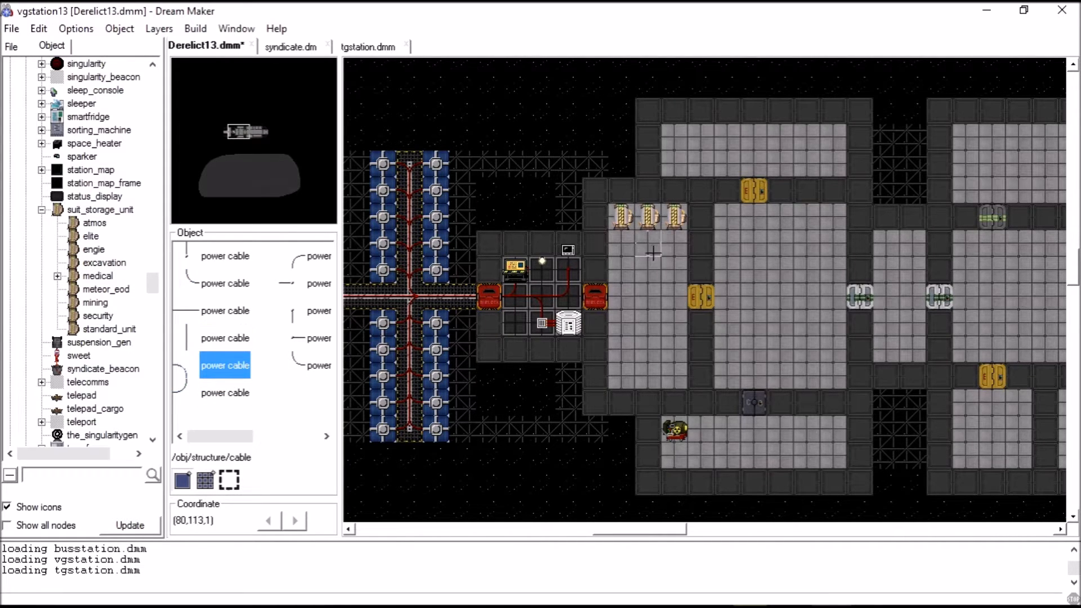
left_click(318, 256)
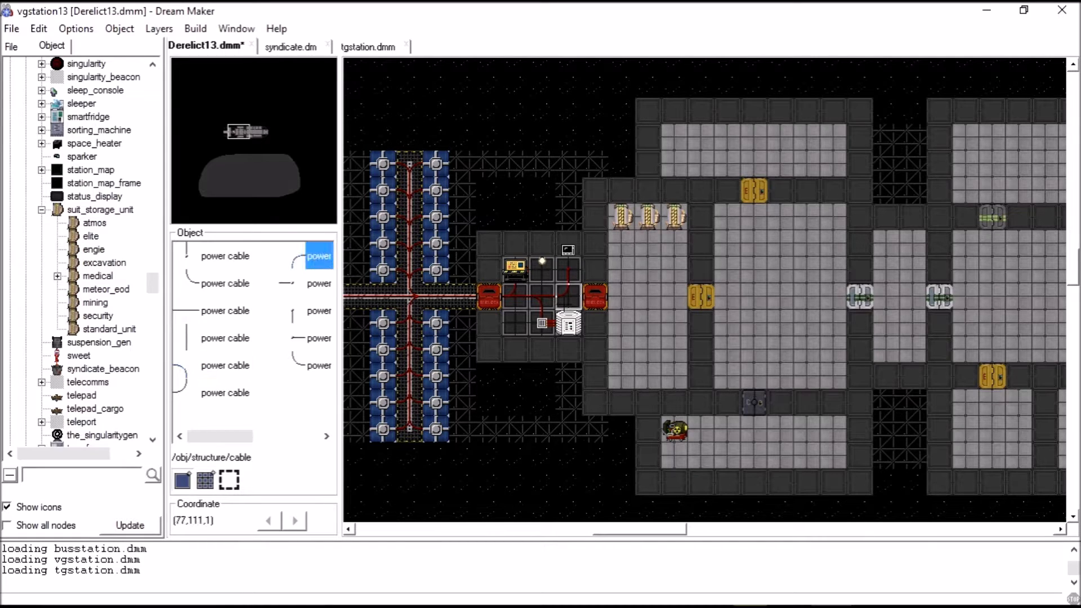
right_click(645, 246)
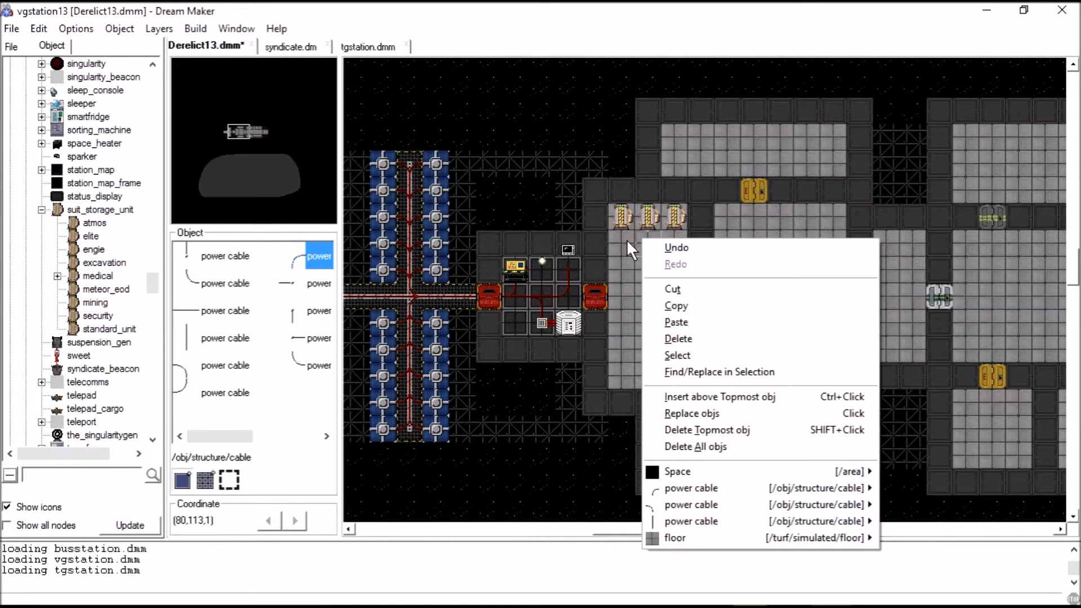
key("Escape")
Run power cable south from the middle junction tile, bend it west, and extend it to the solar control room's east airlock
left_click(225, 338)
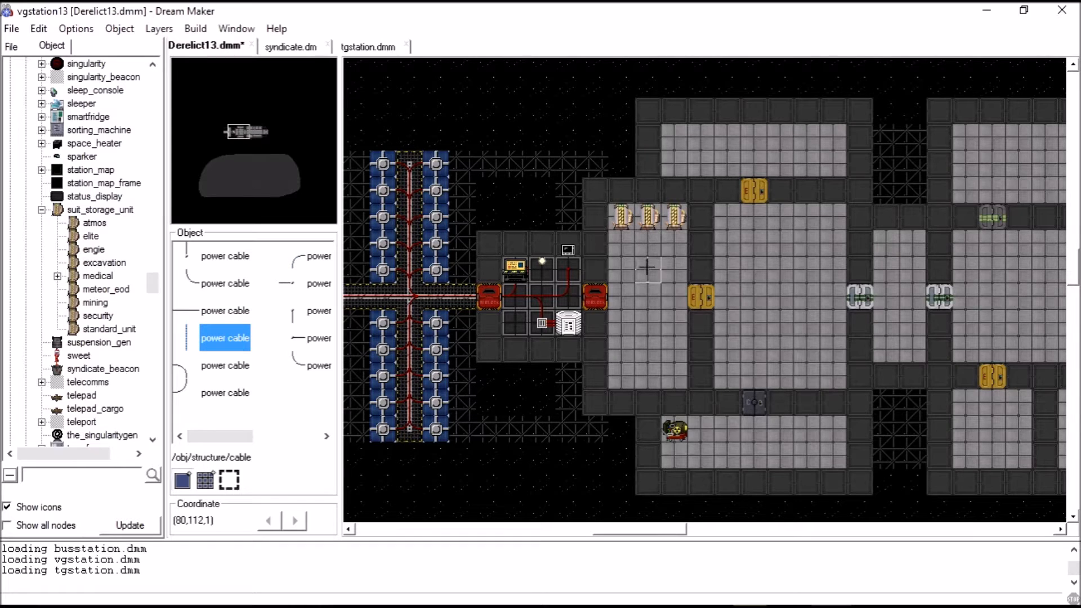
left_click(226, 395)
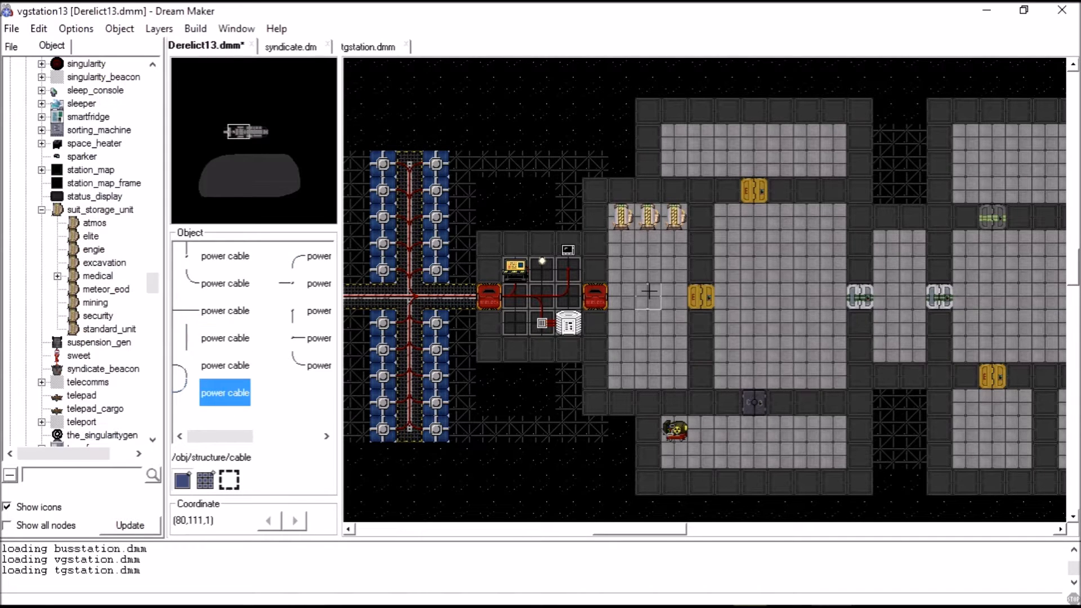
left_click(225, 311)
right_click(625, 298)
key("Escape")
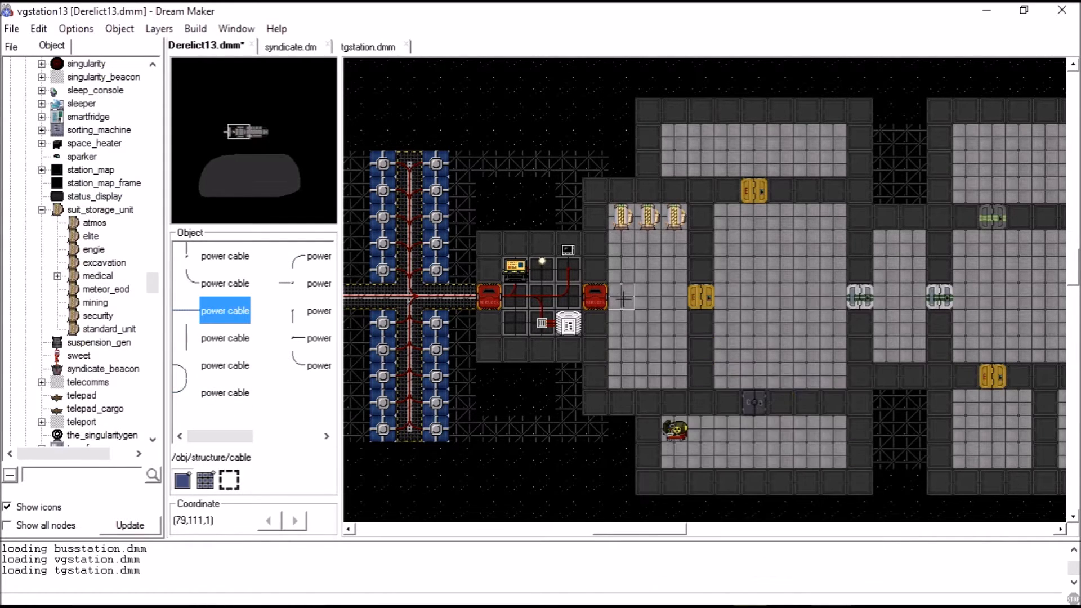
right_click(655, 374)
mouse_move(704, 327)
left_click(461, 357)
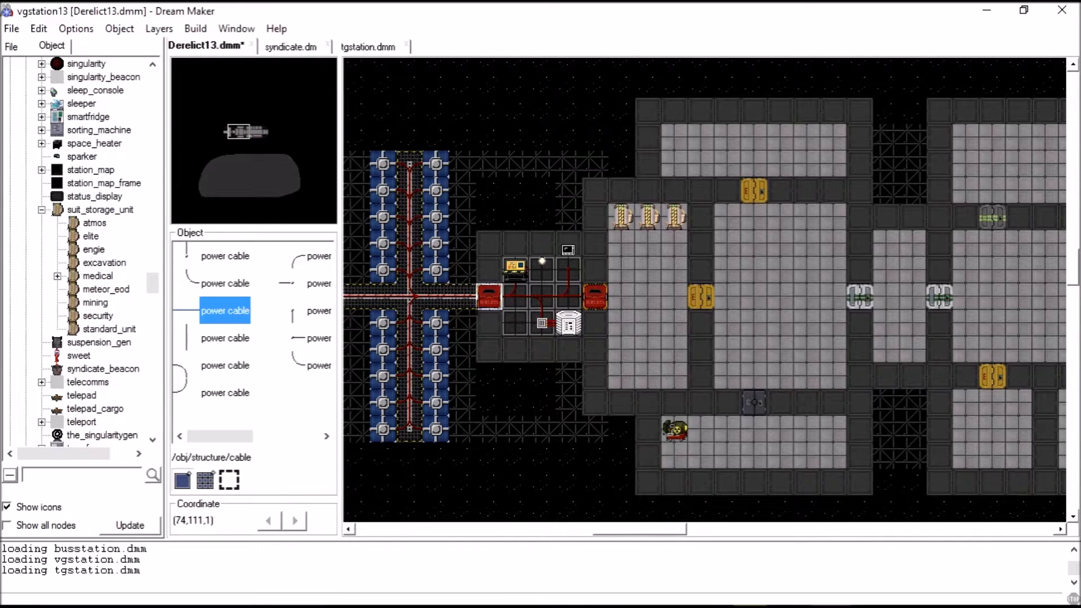
key("Left")
key("Left")
key("Left")
key("Left")
key("Left")
key("Left")
key("Left")
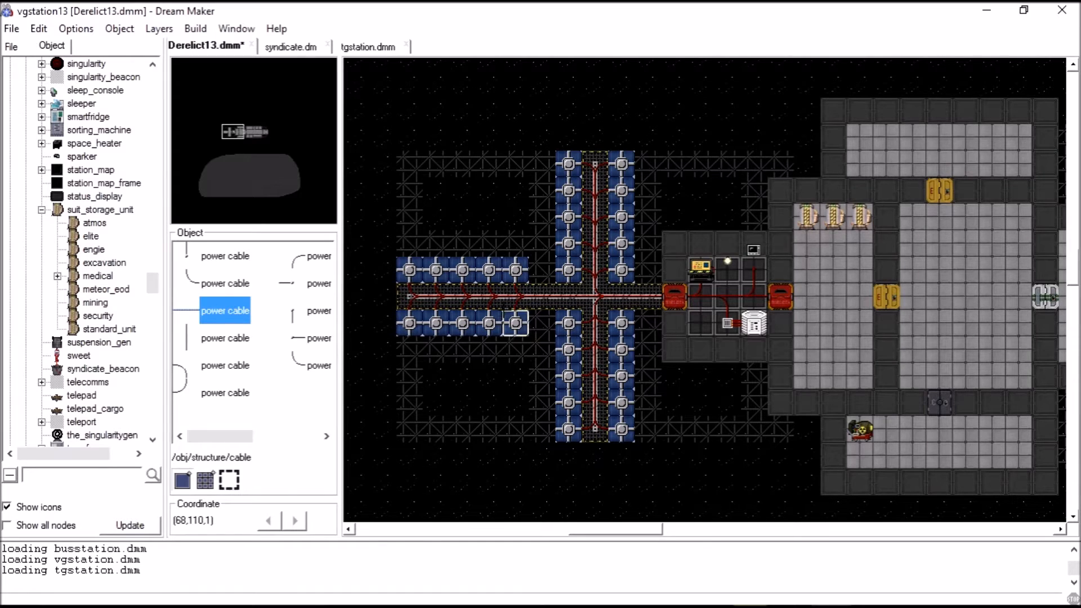
Save the Derelict13 map
left_click(11, 28)
left_click(28, 106)
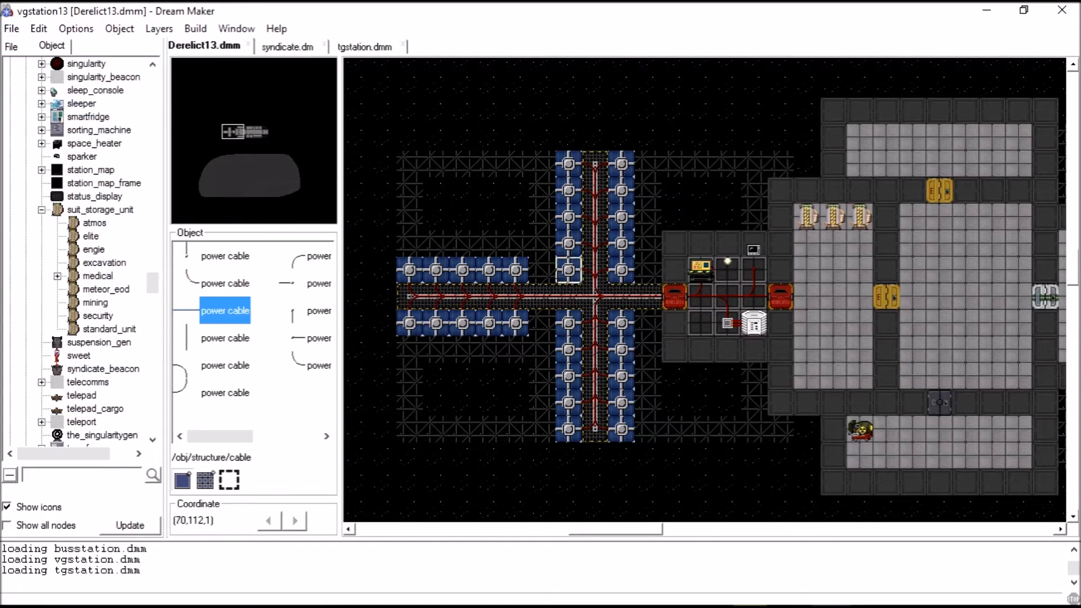
Pick up the existing lattice and fill the one-tile gaps where the north and south lattice rows meet the engineering hull
key("Right")
key("Right")
key("Right")
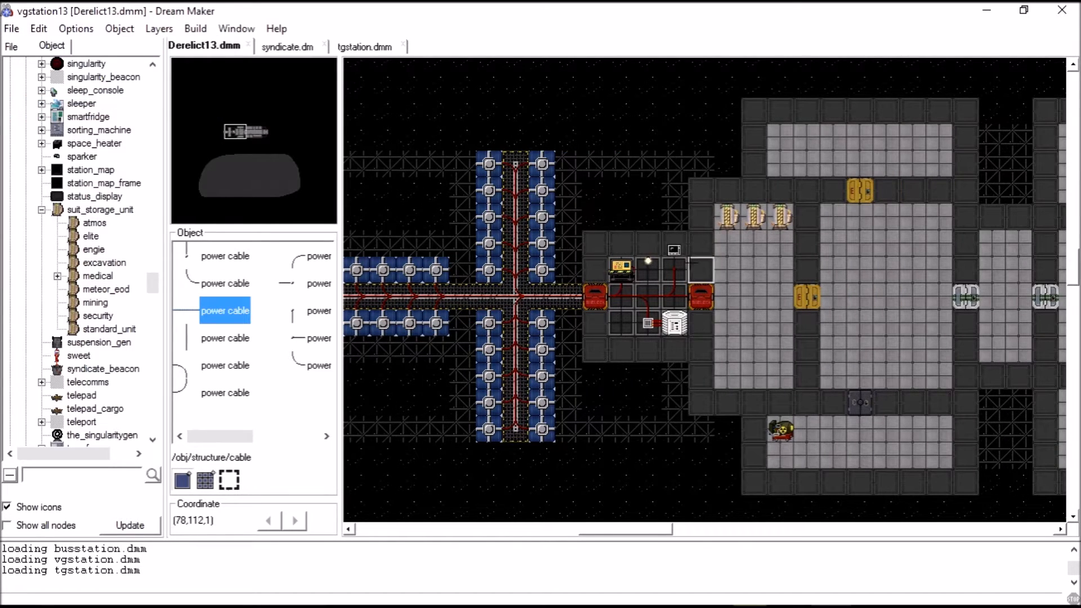
left_click(701, 164, "shift")
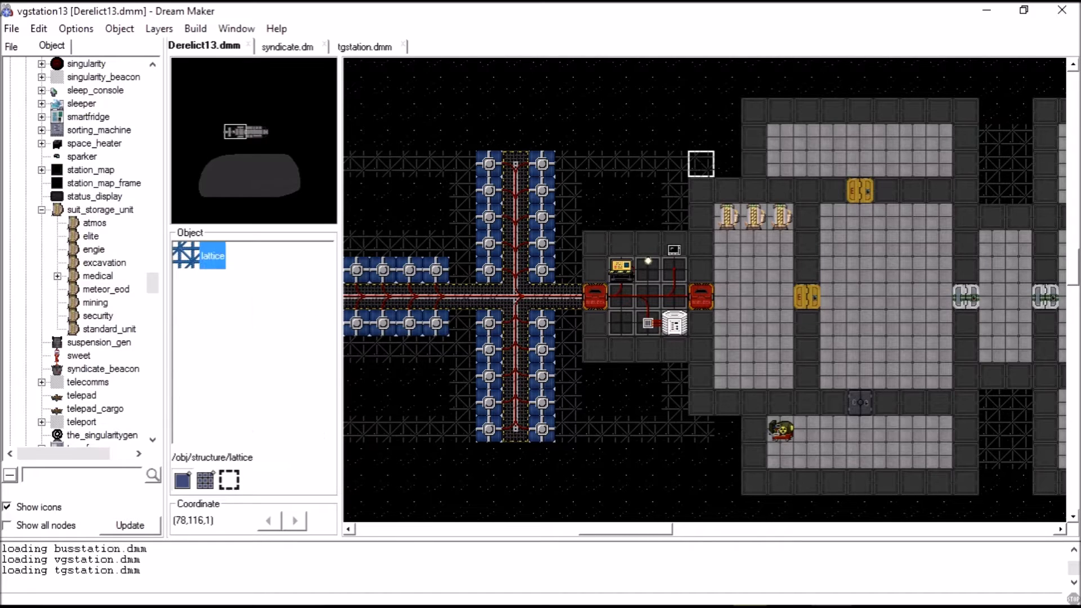
left_click(728, 164)
left_click(728, 429)
Lay five-tile lattice strips just beyond the north, south and west ends of the solar panel array
key("Left")
key("Left")
key("Left")
key("Left")
key("Left")
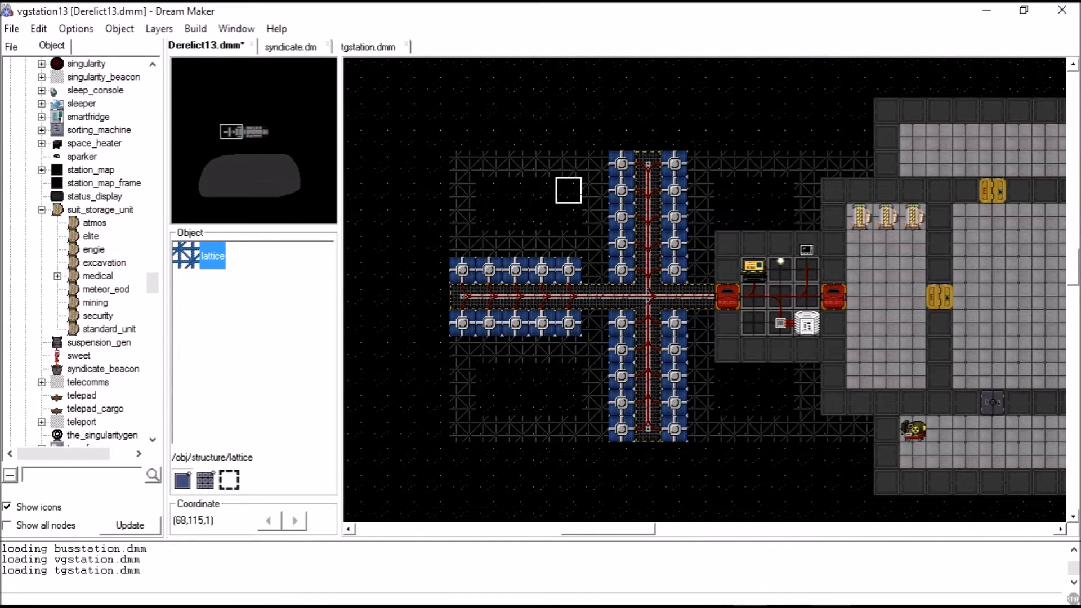
left_click_drag(595, 138, 701, 137)
left_click_drag(701, 456, 595, 456)
left_click_drag(436, 350, 437, 242)
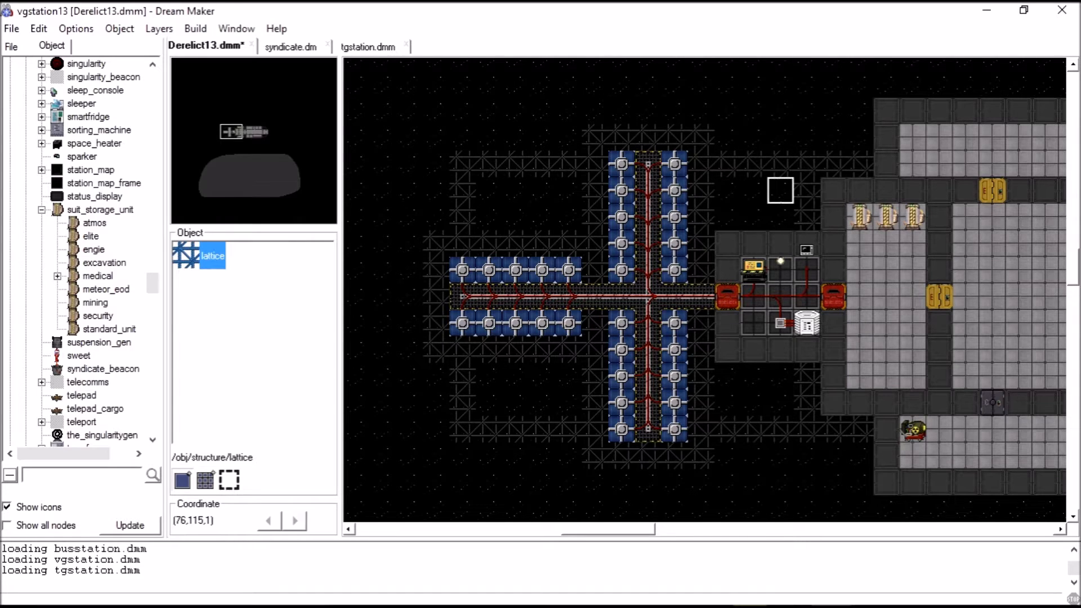
Look over the engineering rooms east of the solar control room, from their north hull to their south side
key("Right")
key("Right")
key("Right")
key("Right")
key("Right")
key("Right")
key("Right")
key("Right")
key("Right")
key("Right")
key("Up")
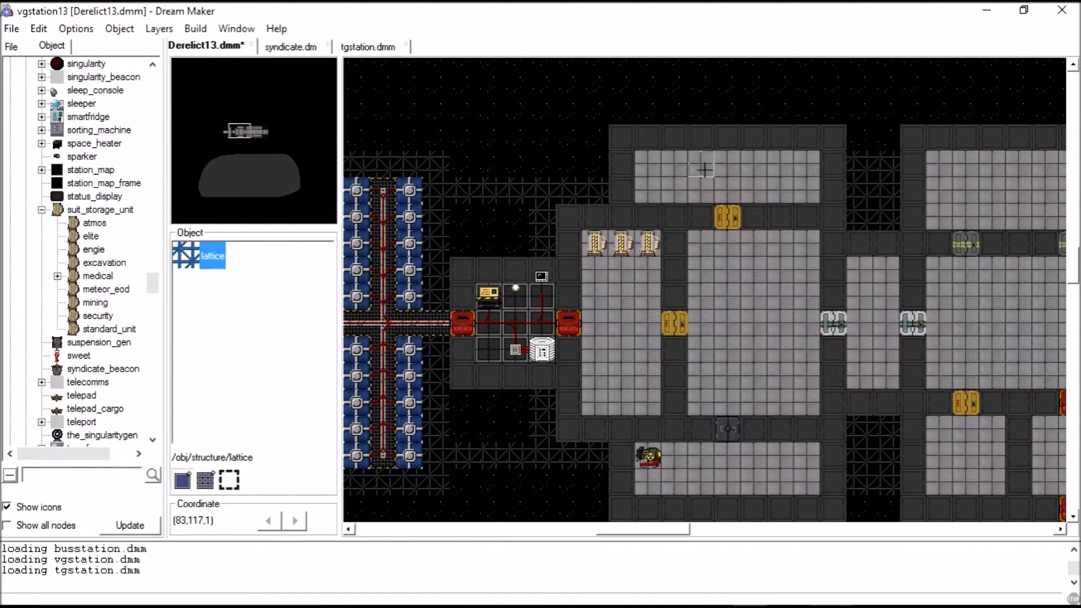
key("Up")
key("Up")
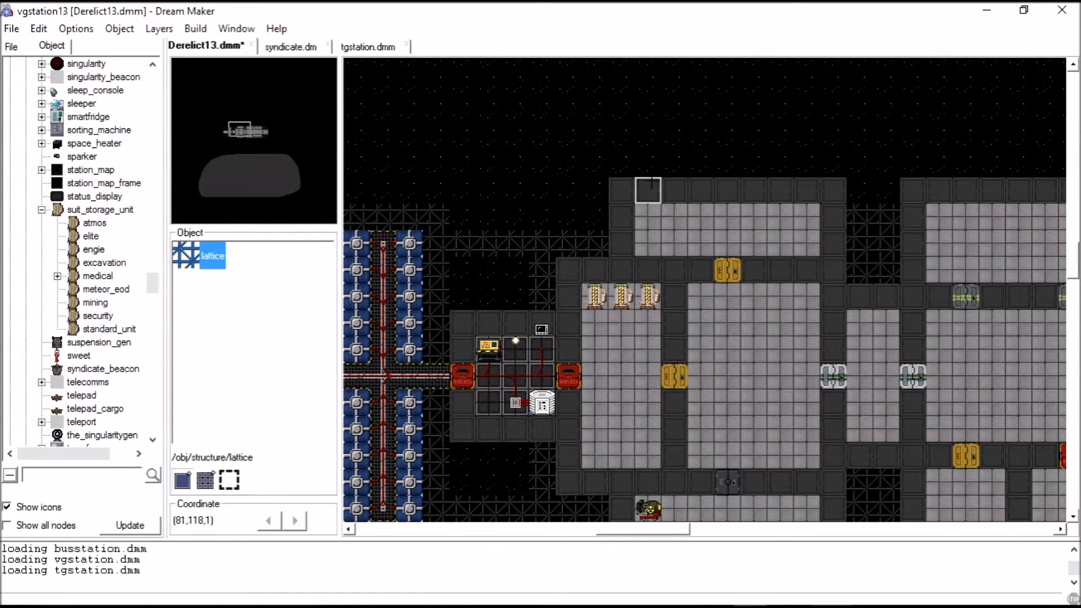
key("Down")
key("Down")
key("Down")
key("Down")
key("Down")
key("Down")
key("Down")
key("Down")
key("Down")
key("Down")
key("Up")
key("Up")
key("Up")
key("Up")
key("Up")
key("Up")
key("Up")
key("Right")
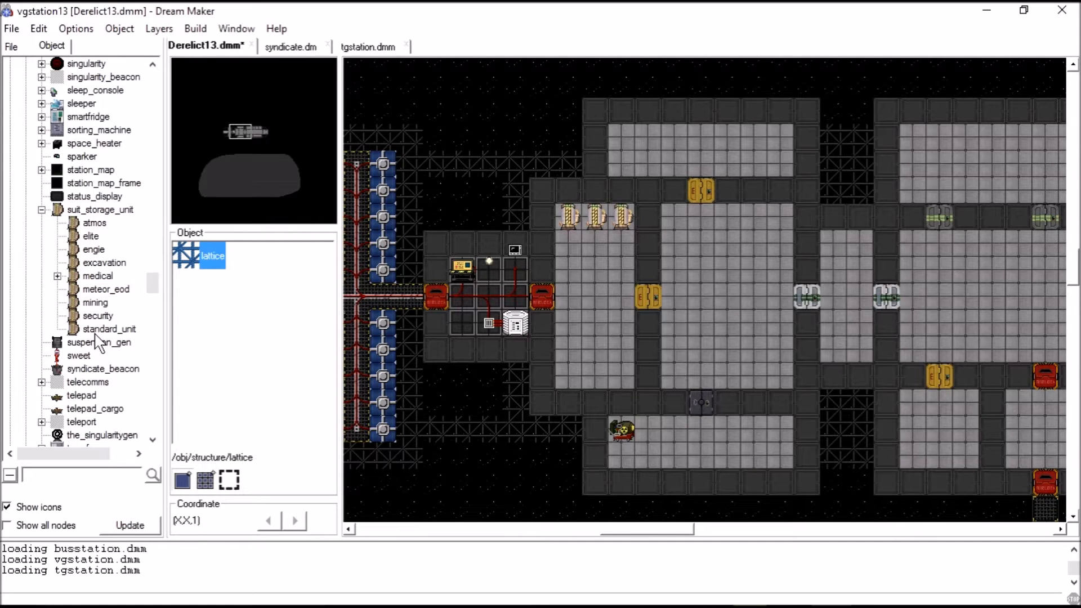
Inspect the maintenance access and dorm door tiles on the tgstation map for reference, and return to the Derelict13 map
scroll(99, 340, "down", 5)
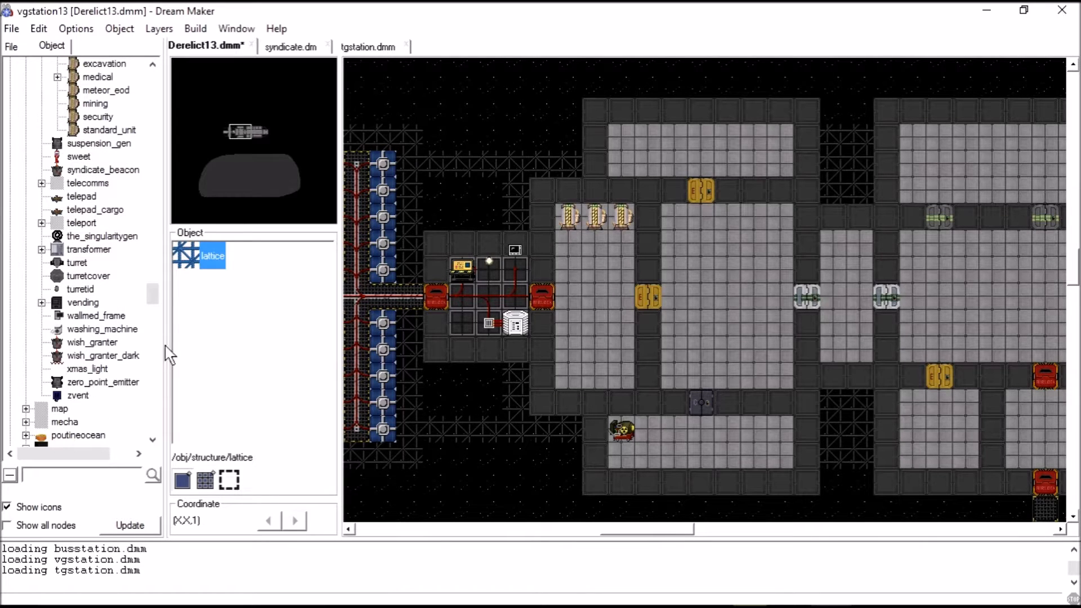
left_click(368, 46)
right_click(492, 353)
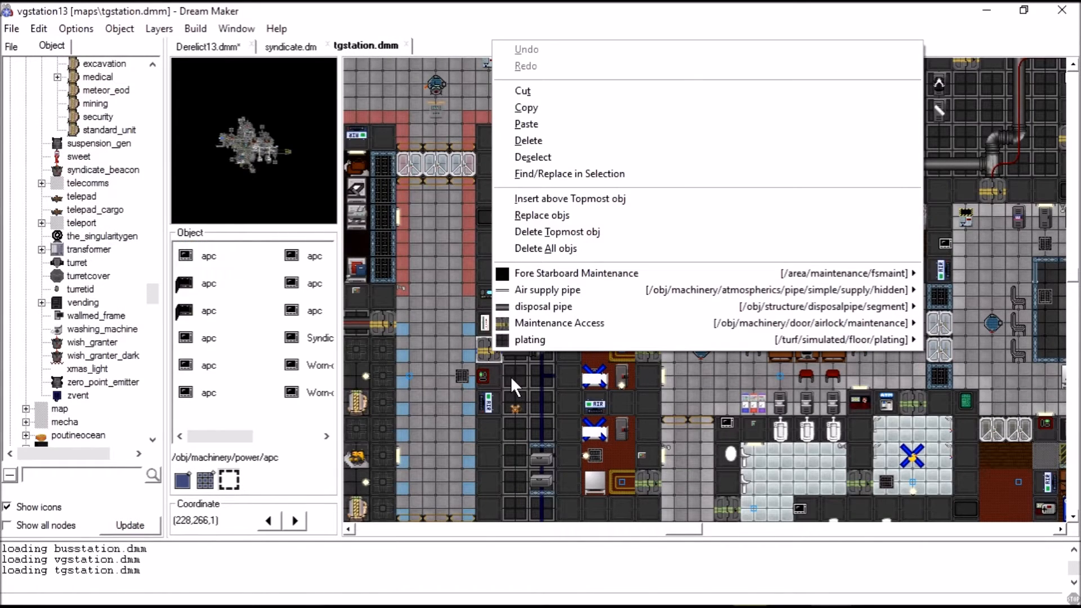
left_click(540, 387)
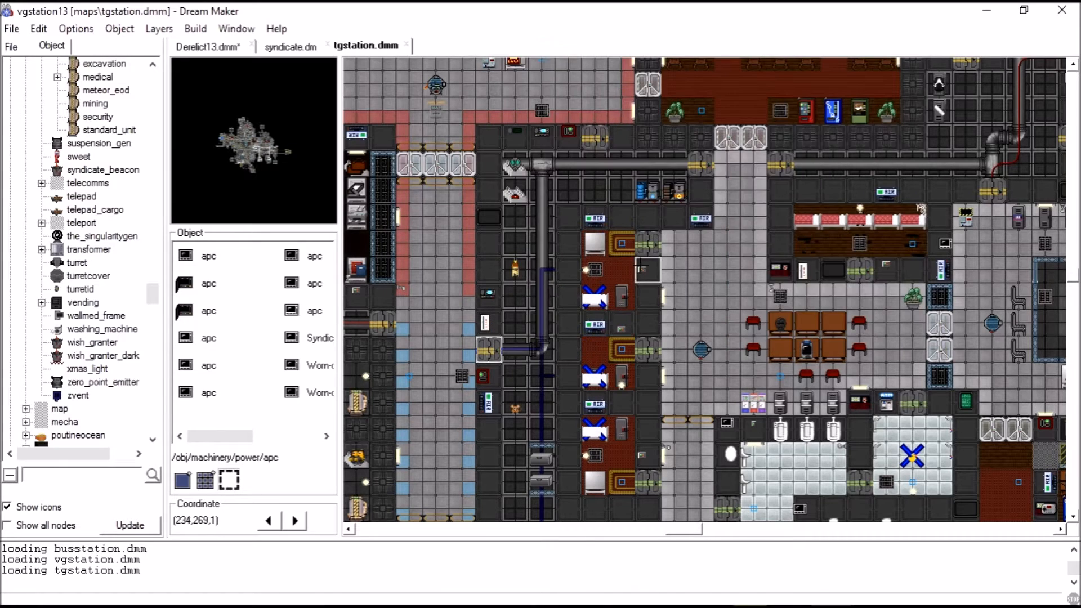
right_click(642, 241)
left_click(678, 241)
left_click(216, 47)
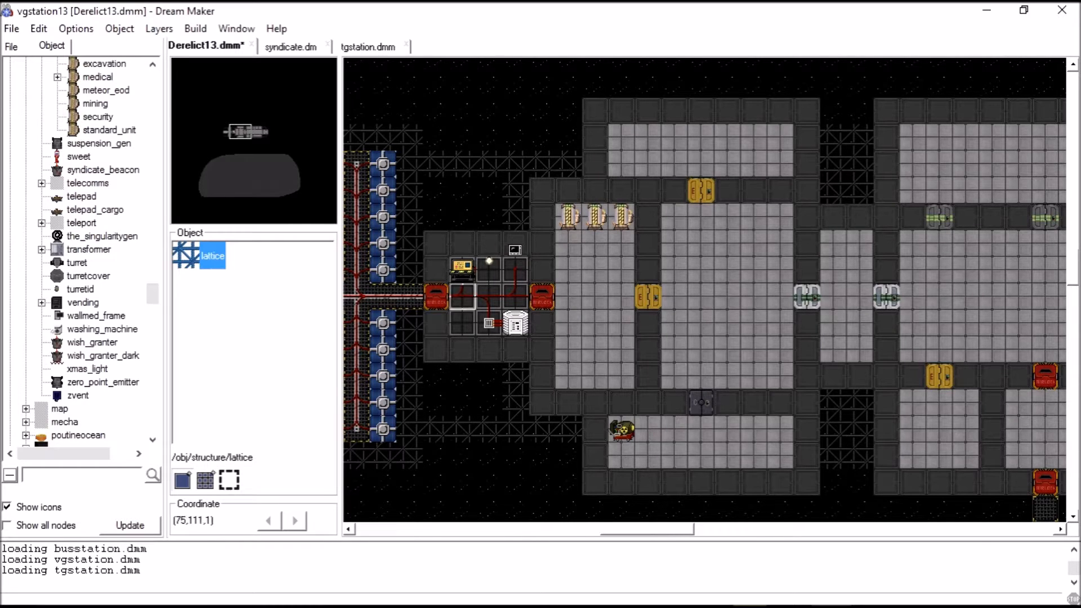
Make the solar control room's apc the active object for placement
right_click(525, 239)
right_click(514, 271)
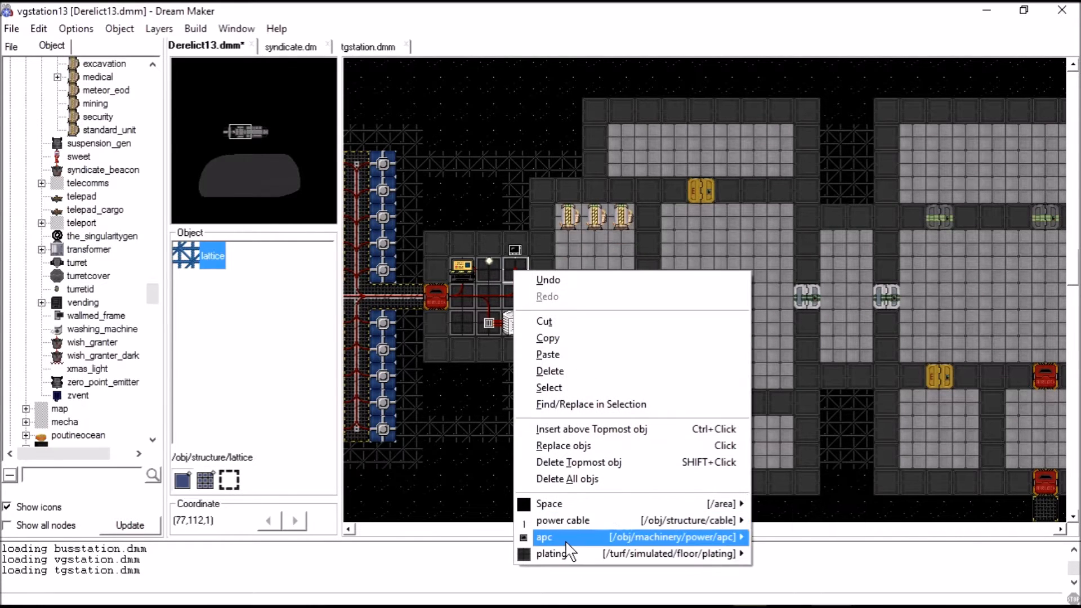
left_click(805, 414)
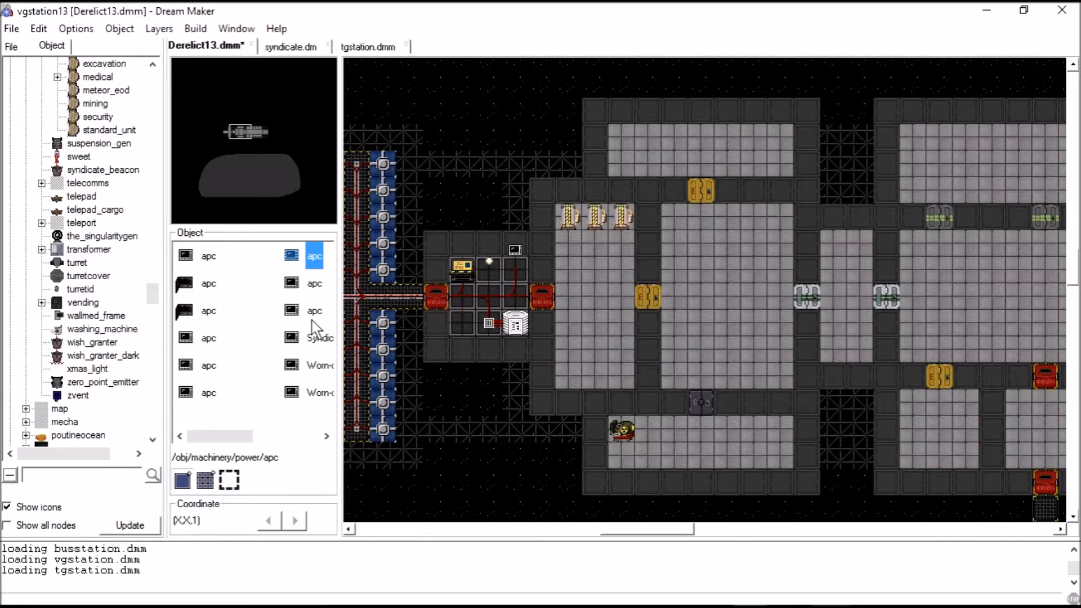
Test apc variants on an empty space tile south of the solar control room, keeping only the west-offset one
left_click(314, 311)
scroll(507, 360, "down", 3)
right_click(499, 358)
left_click(321, 314)
left_click(315, 285)
left_click(490, 351)
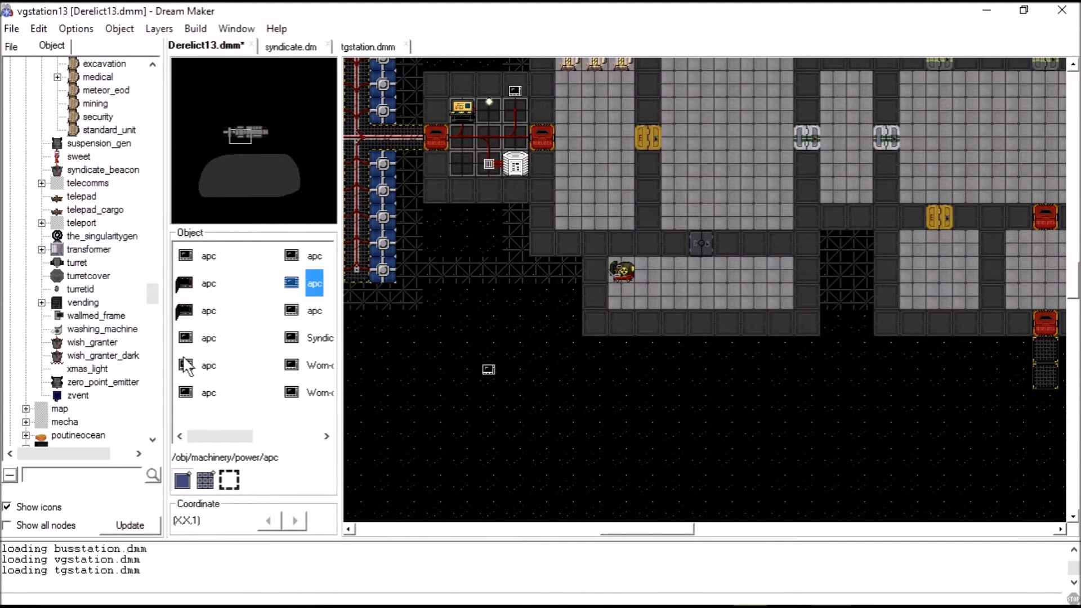
left_click(208, 338)
right_click(488, 370)
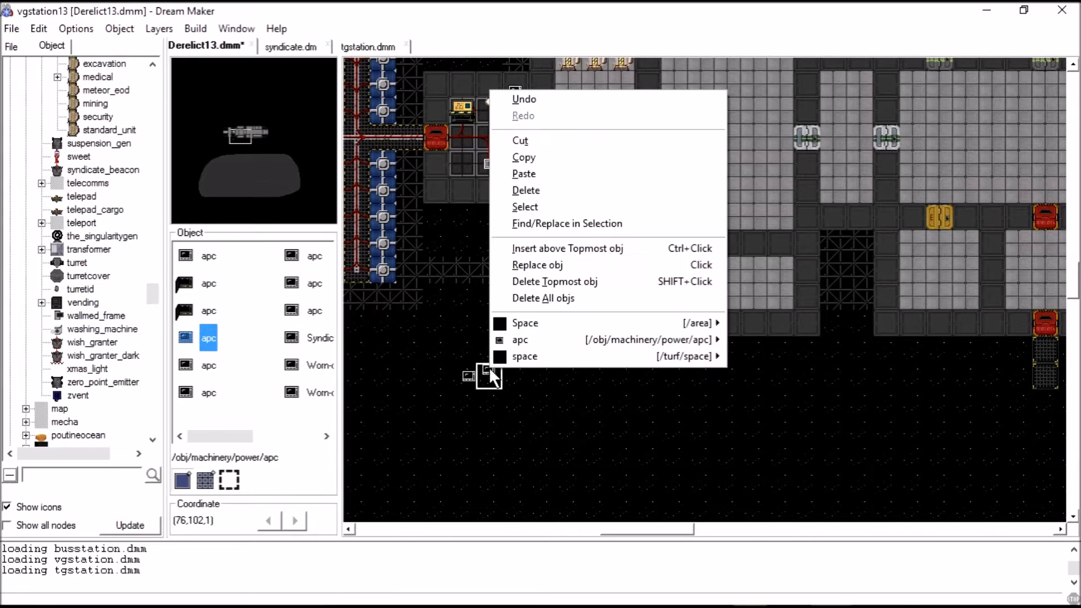
mouse_move(619, 321)
left_click(754, 362)
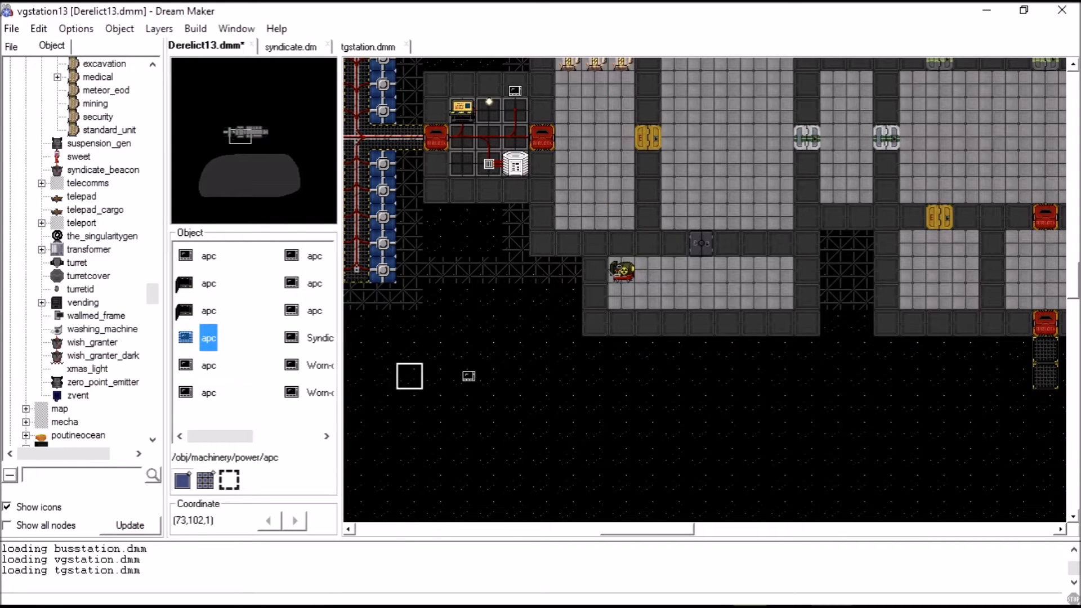
Try the next two apc variants on the space tile north of the test apc and delete each
left_click(208, 365)
right_click(493, 353)
mouse_move(558, 331)
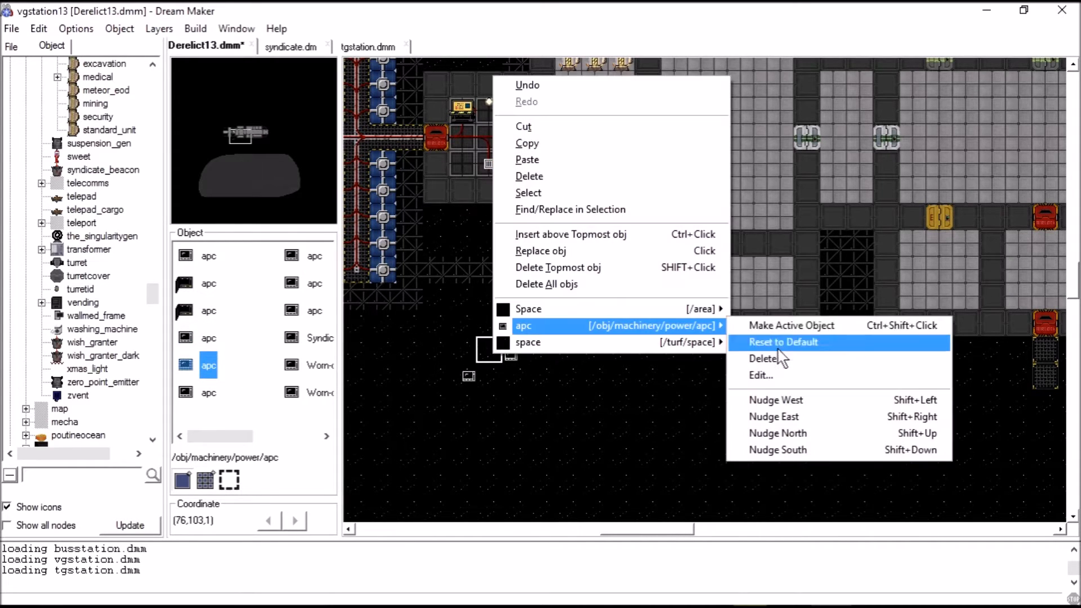
left_click(780, 359)
left_click(209, 393)
left_click(491, 351)
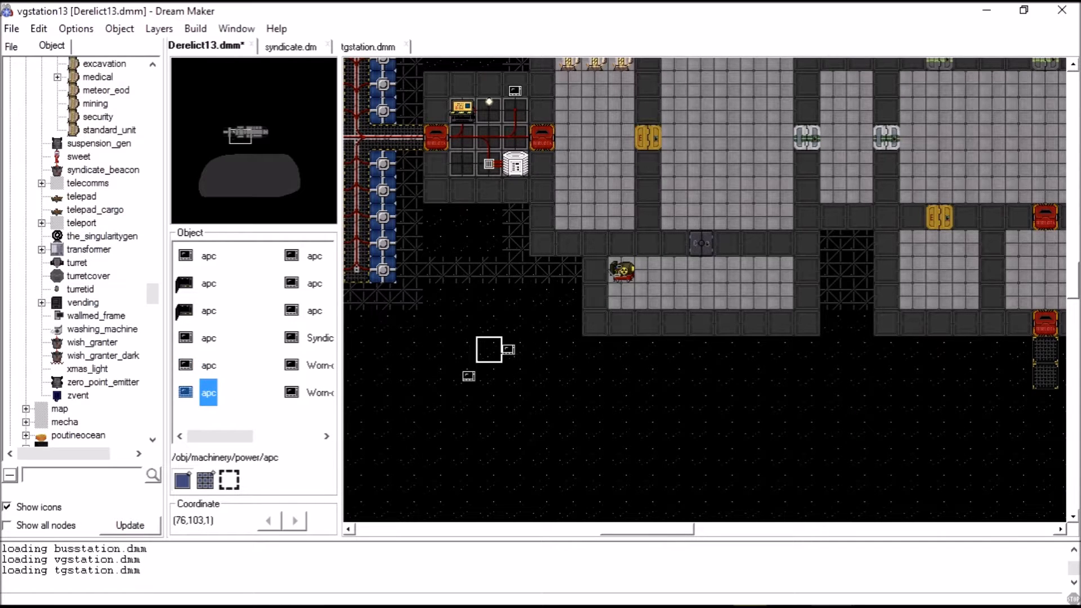
right_click(493, 353)
mouse_move(554, 329)
left_click(804, 359)
Make the west-offset test apc the active object and place it on the west wall, just south of the westernmost suit storage unit
right_click(474, 369)
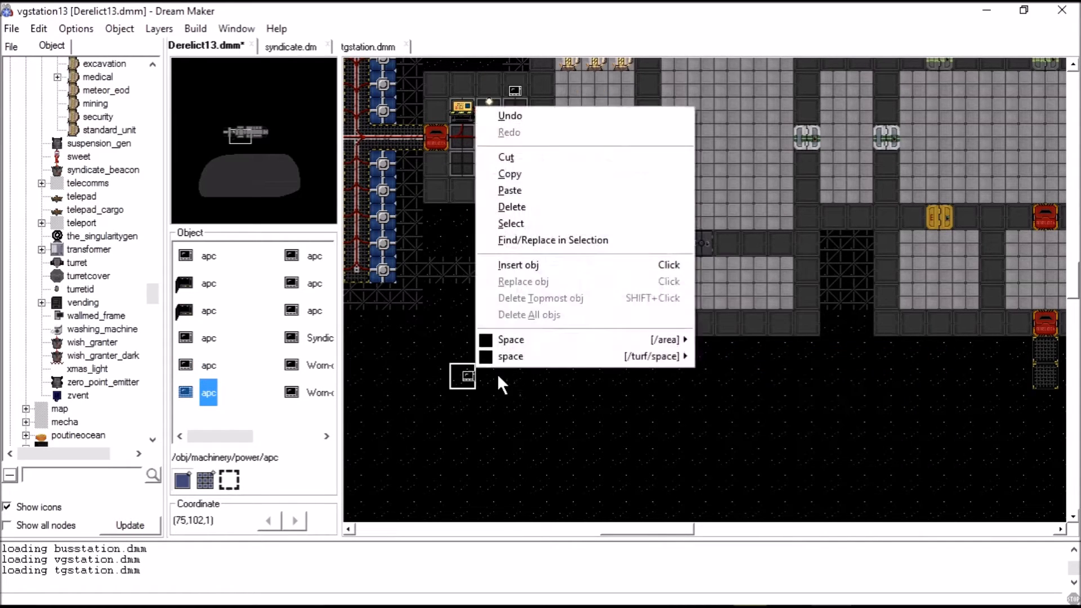
right_click(498, 375)
mouse_move(583, 346)
left_click(789, 346)
scroll(568, 288, "up", 5)
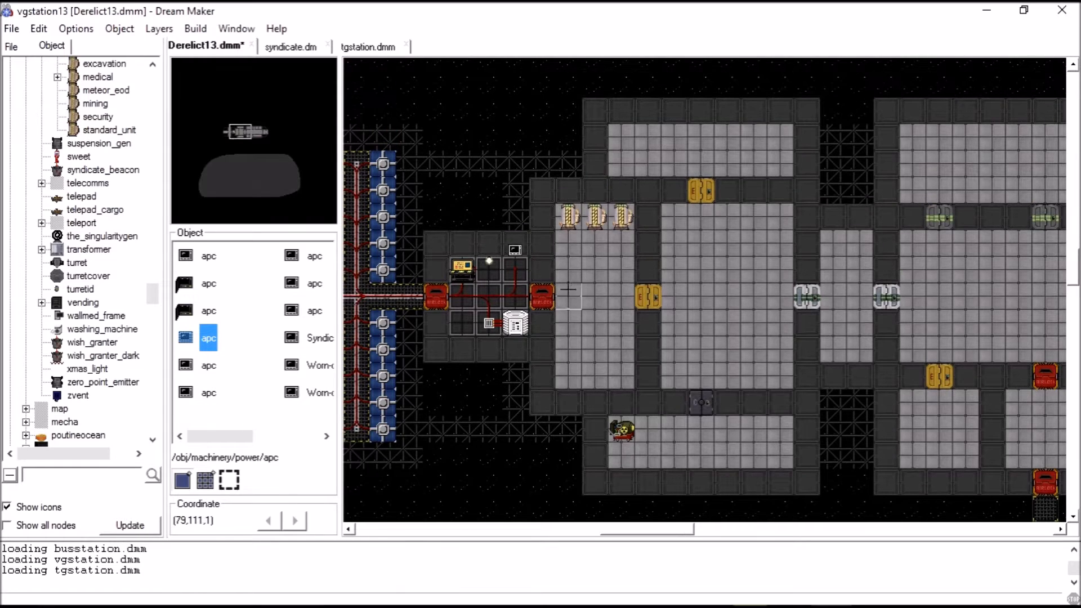
Pick up the power cable on the new apc's tile and add a cable end piece there to connect the apc
right_click(577, 248)
mouse_move(732, 497)
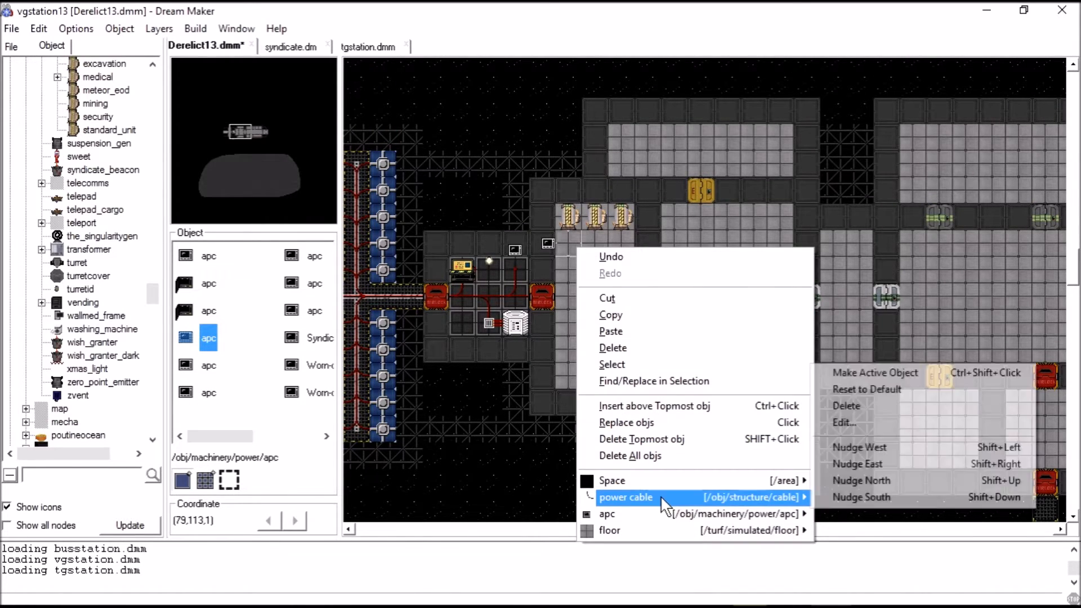
left_click(859, 373)
left_click(318, 338)
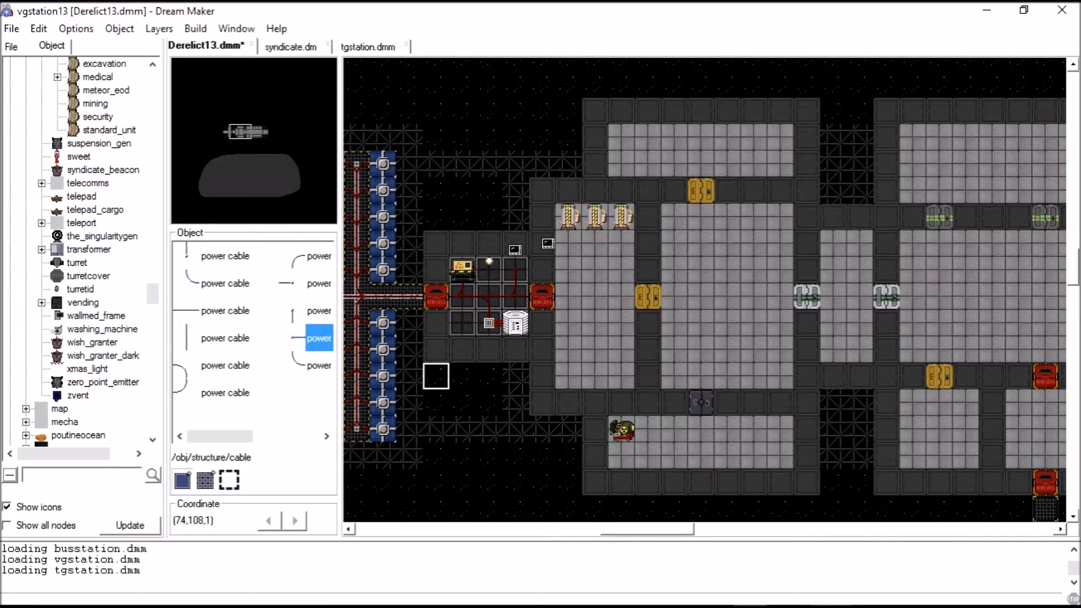
right_click(566, 250)
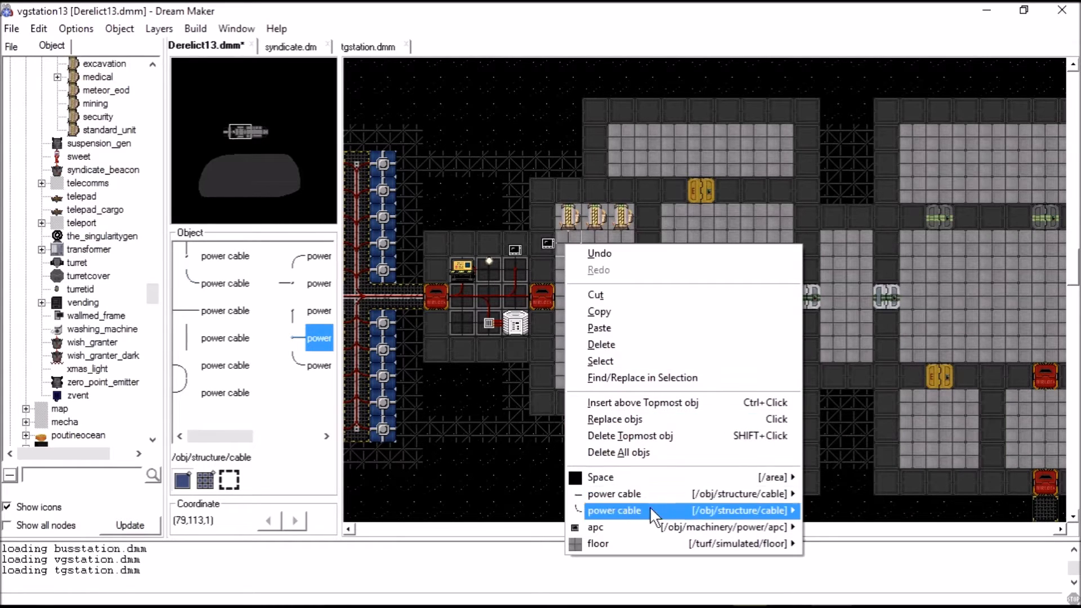
left_click(509, 434)
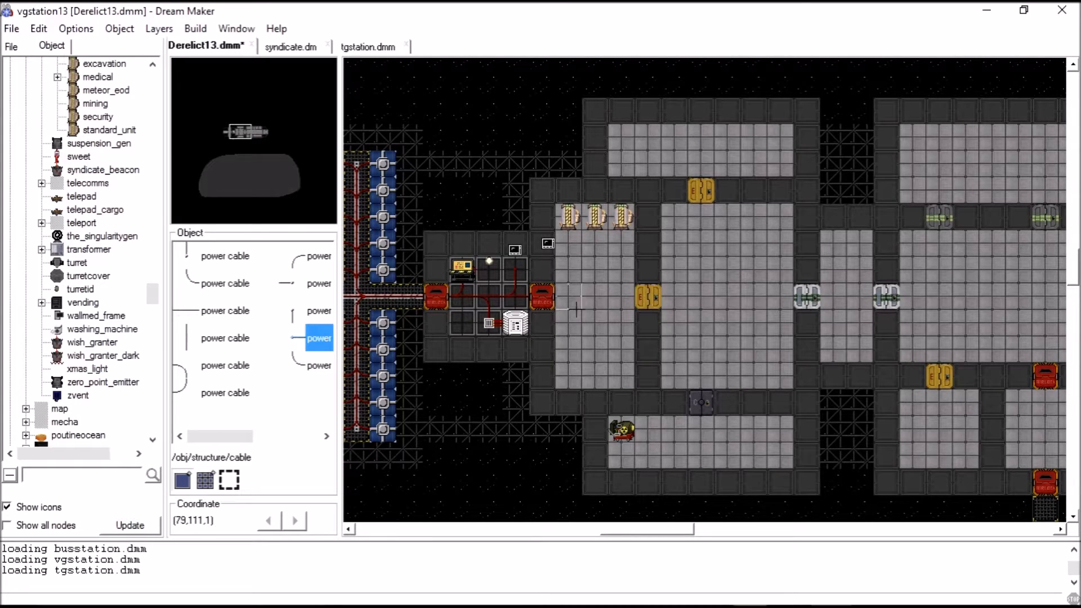
Delete the leftover test apc from the empty space south of the solar control room
scroll(619, 321, "left", 5)
scroll(693, 341, "right", 8)
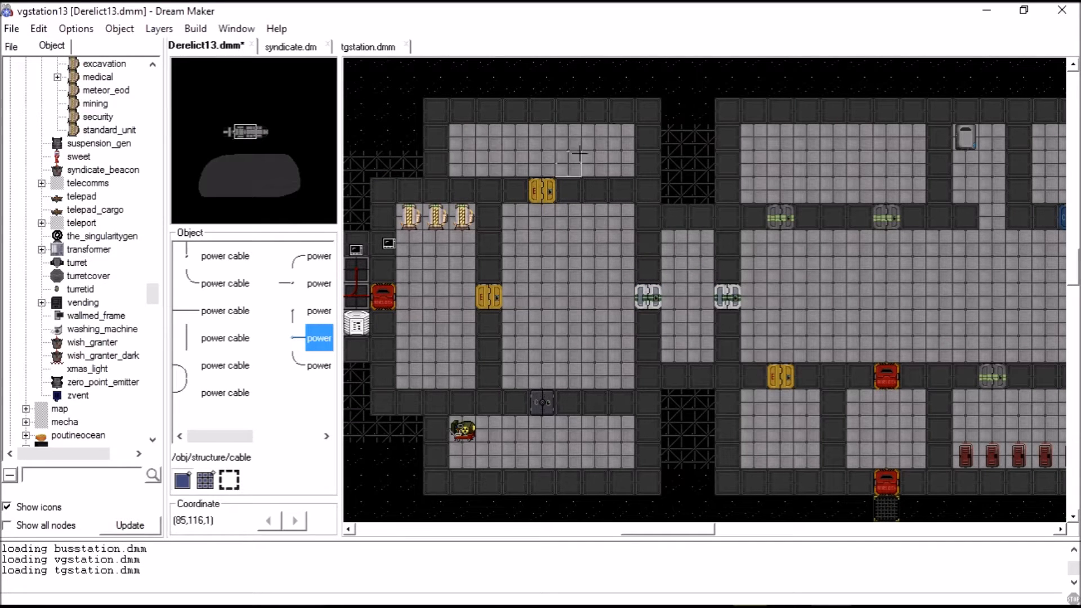
scroll(554, 290, "left", 3)
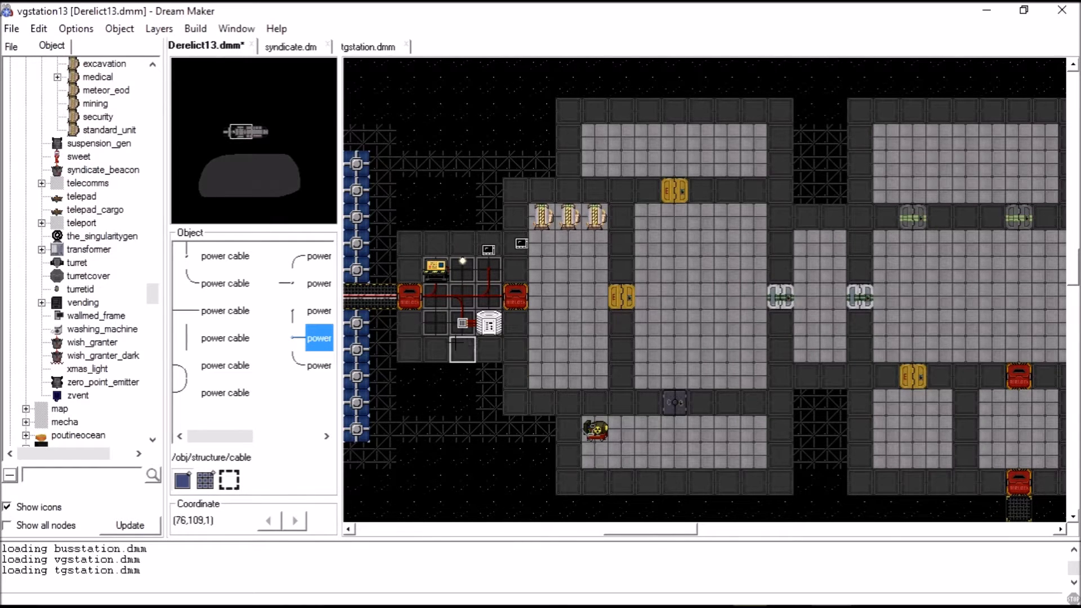
scroll(621, 340, "down", 2)
right_click(469, 409)
mouse_move(501, 380)
left_click(757, 413)
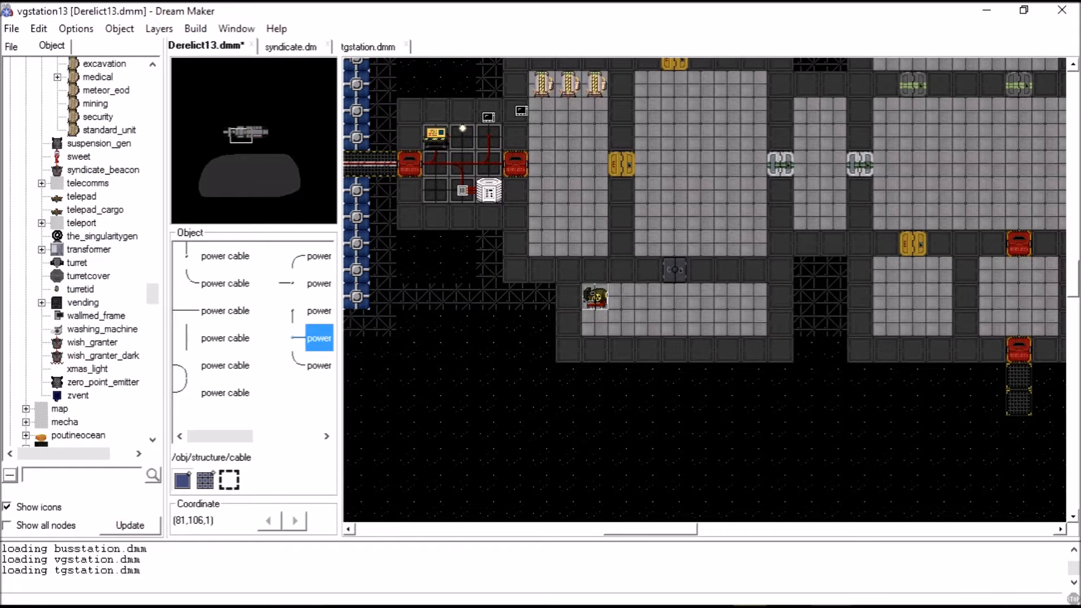
Survey the station's central hall and side rooms as far as the bridge at the east end
key("Right")
key("Right")
key("Right")
key("Right")
key("Right")
key("Right")
key("Right")
key("Right")
key("Right")
key("Right")
key("Right")
key("Right")
key("Up")
key("Up")
key("Up")
key("Up")
key("Up")
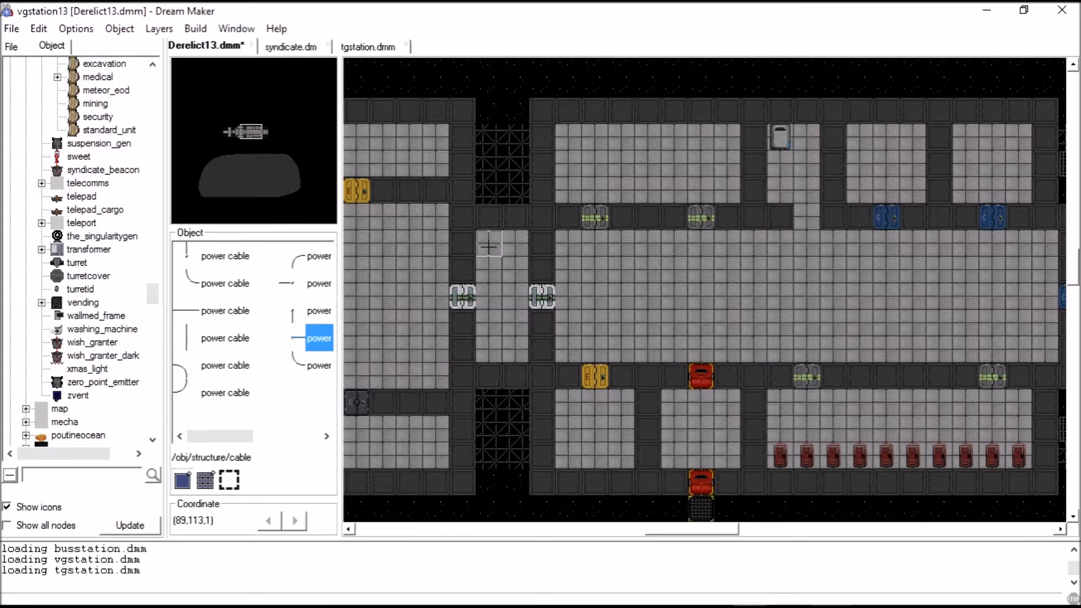
key("Right")
key("Right")
key("Right")
key("Right")
key("Right")
key("Right")
key("Right")
key("Right")
key("Right")
key("Right")
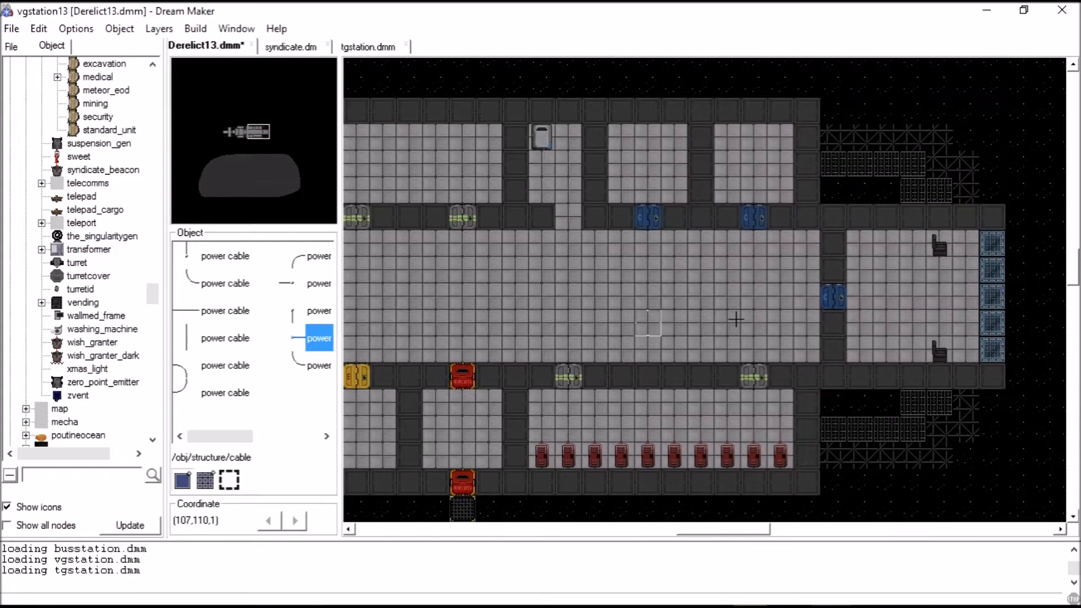
Copy the existing plain airlock and place one in the open doorway of the small room on the central hall's north side
key("Left")
key("Left")
key("Left")
key("Left")
key("Left")
key("Left")
key("Left")
key("Left")
key("Left")
key("Left")
key("Left")
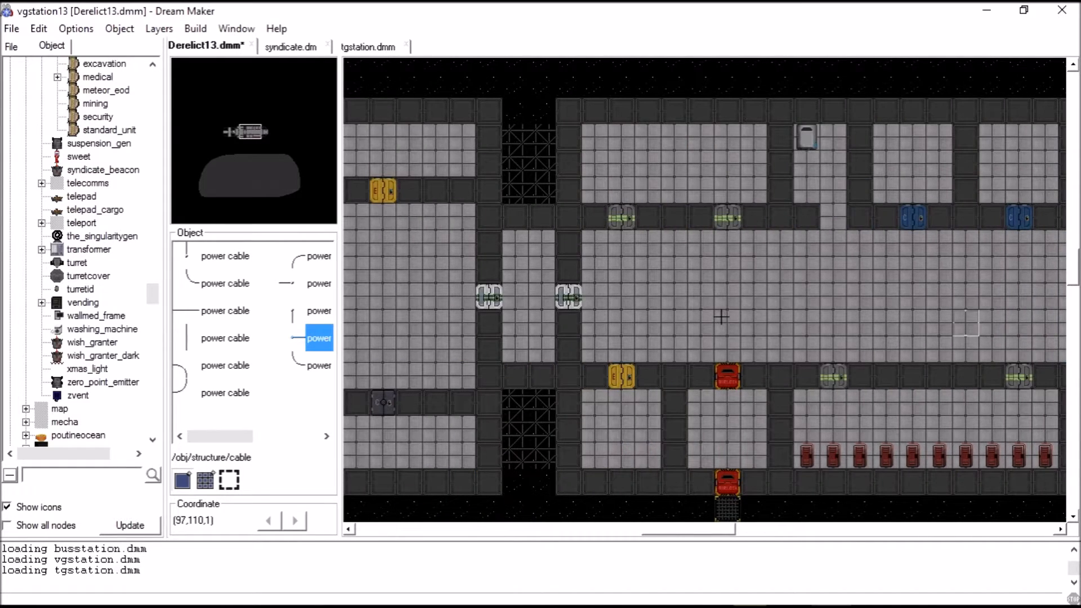
right_click(726, 216)
mouse_move(820, 461)
left_click(555, 463)
left_click(833, 217)
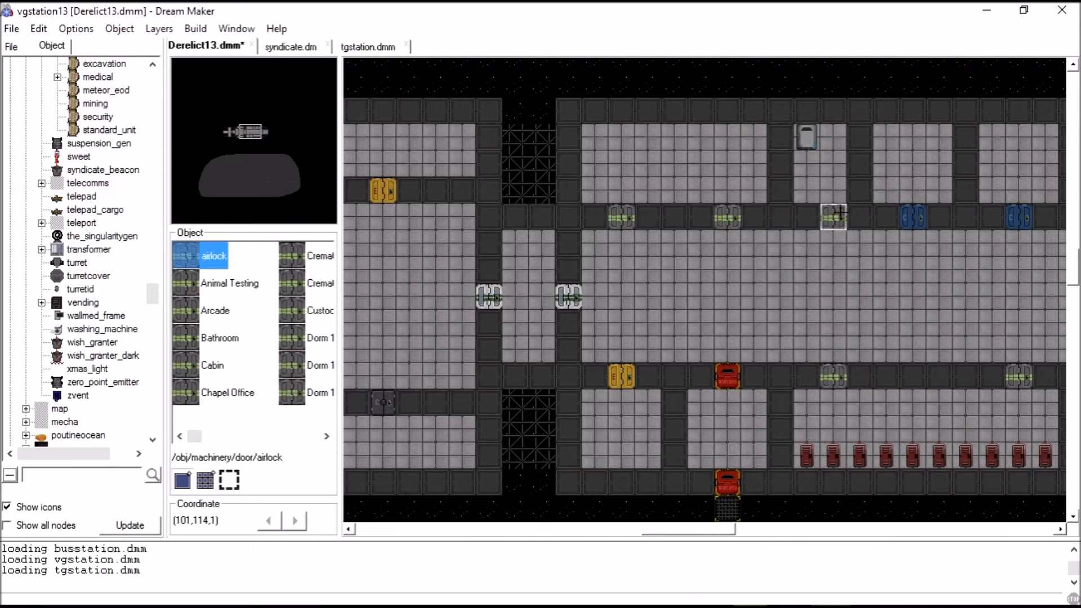
Place beds in the westernmost room on the central hall's north side: seven along its north wall and three along its south wall
mouse_move(252, 133)
left_mouse_down()
mouse_move(234, 189)
mouse_move(255, 133)
mouse_move(241, 161)
mouse_move(276, 181)
mouse_move(191, 183)
mouse_move(291, 172)
mouse_move(237, 169)
mouse_move(250, 134)
left_mouse_up()
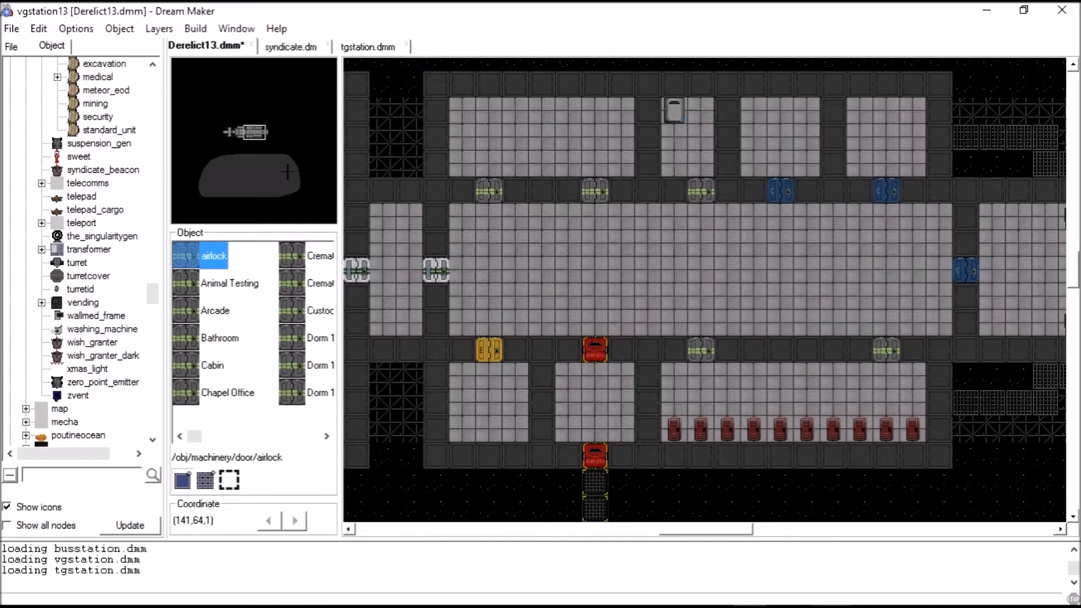
scroll(591, 279, "up", 3)
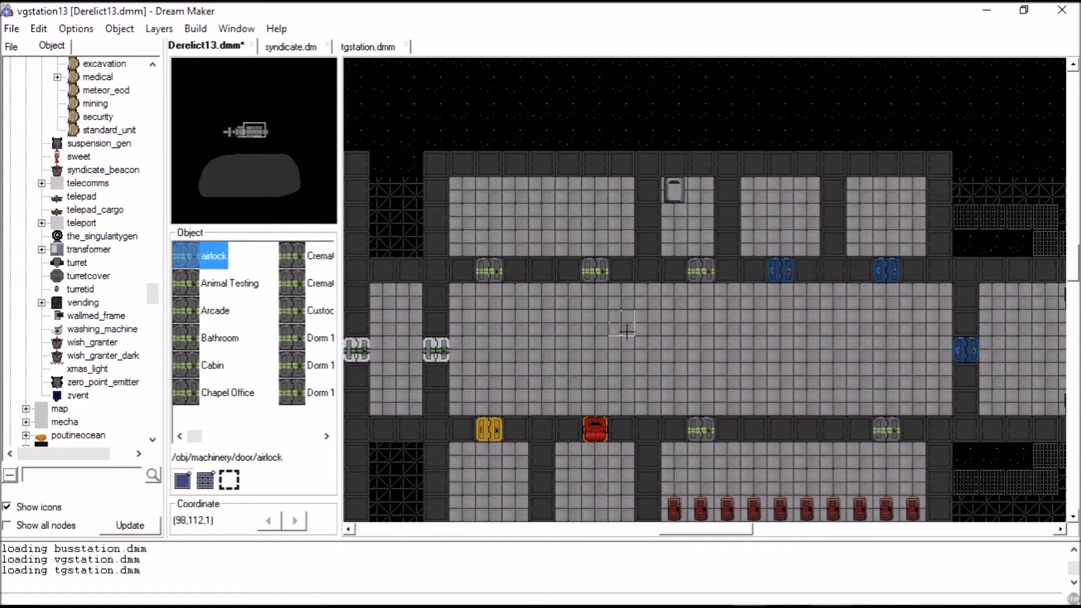
scroll(61, 342, "down", 6)
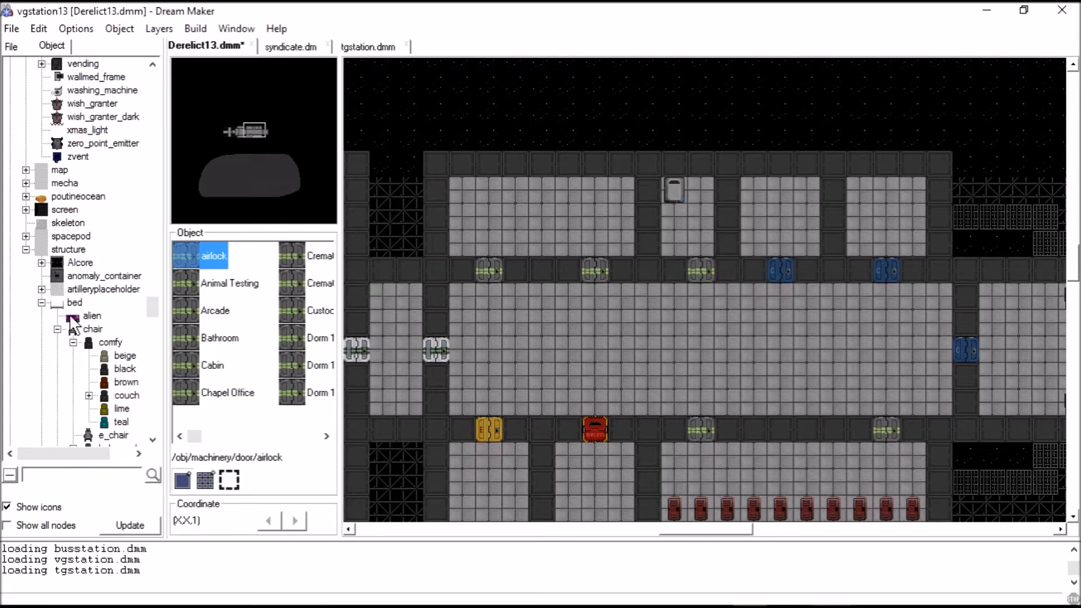
left_click(73, 304)
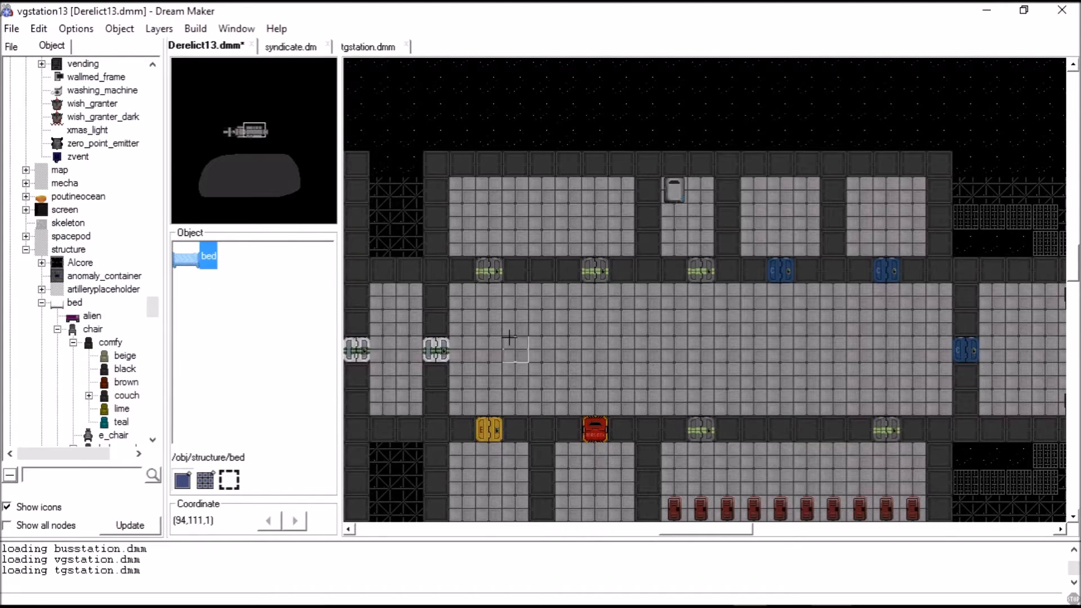
scroll(632, 370, "left", 4)
right_click(781, 510)
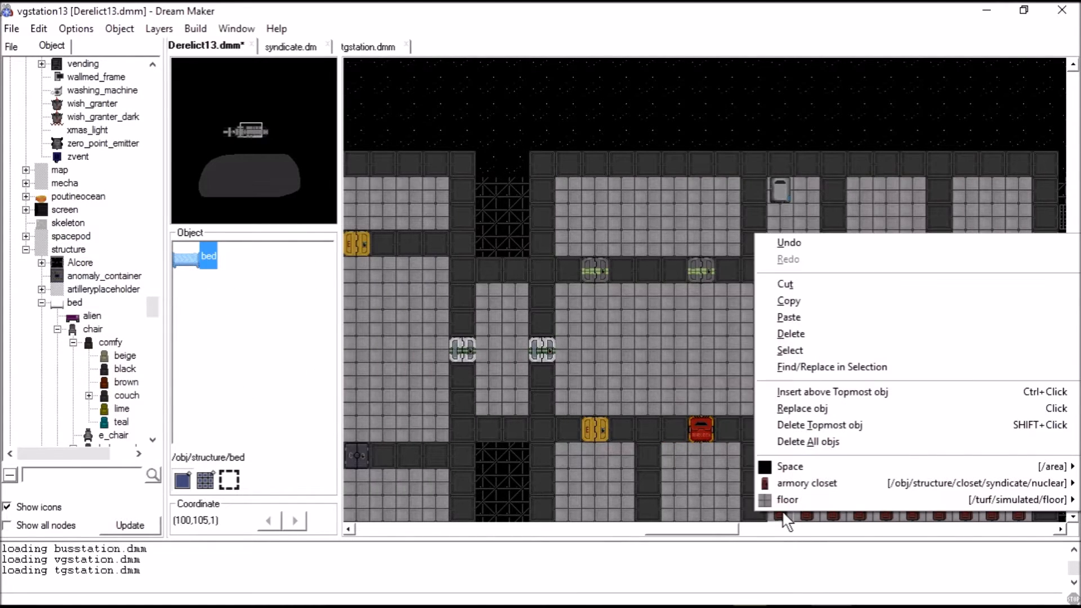
mouse_move(808, 483)
left_click(667, 312)
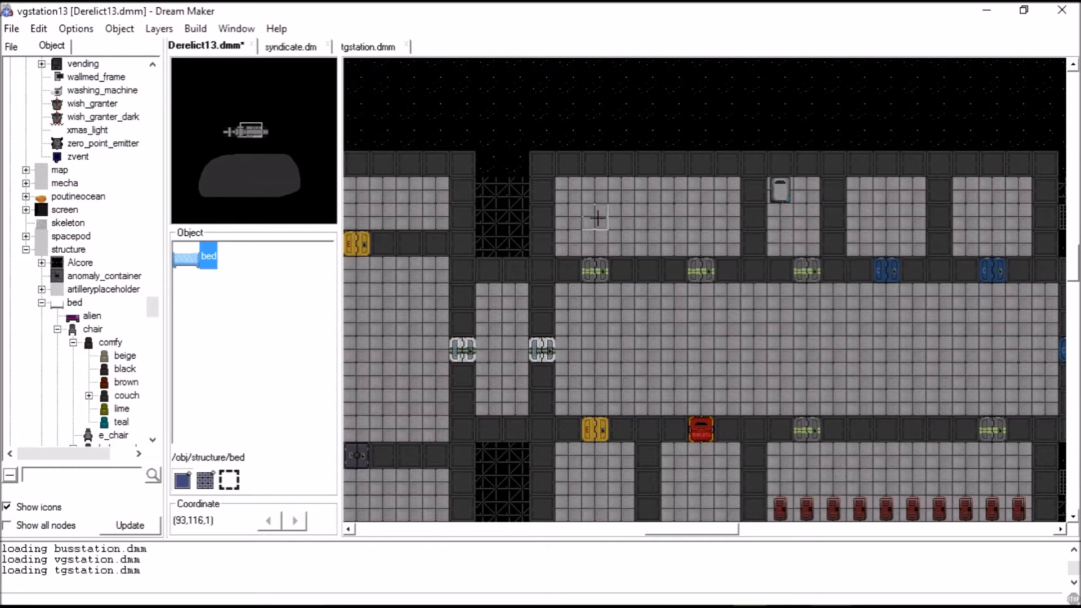
left_click(576, 194)
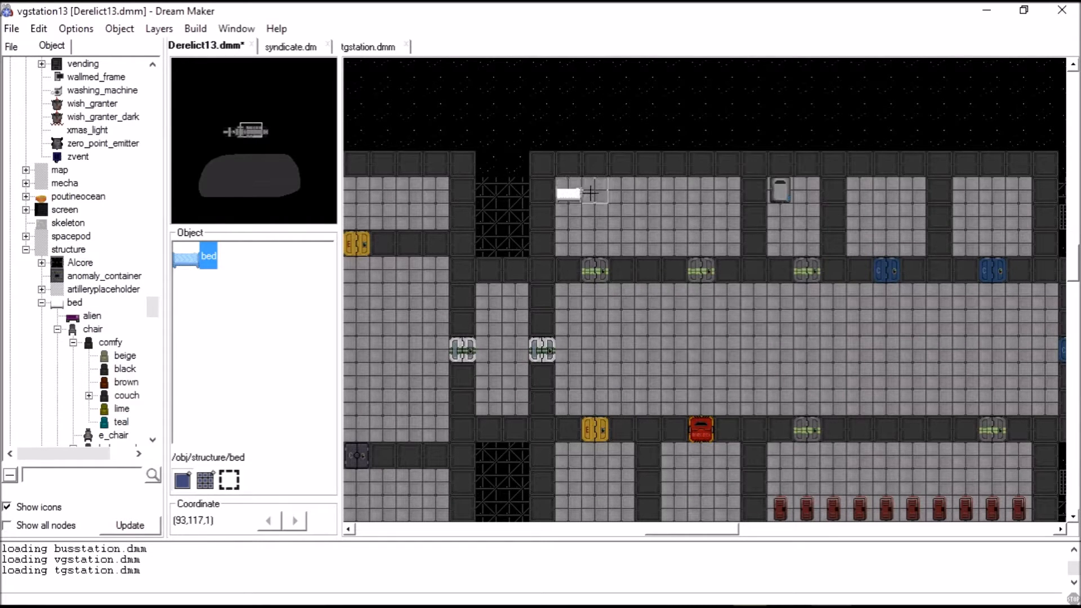
mouse_move(730, 192)
left_mouse_down()
mouse_move(630, 194)
mouse_move(622, 247)
mouse_move(669, 248)
left_mouse_up()
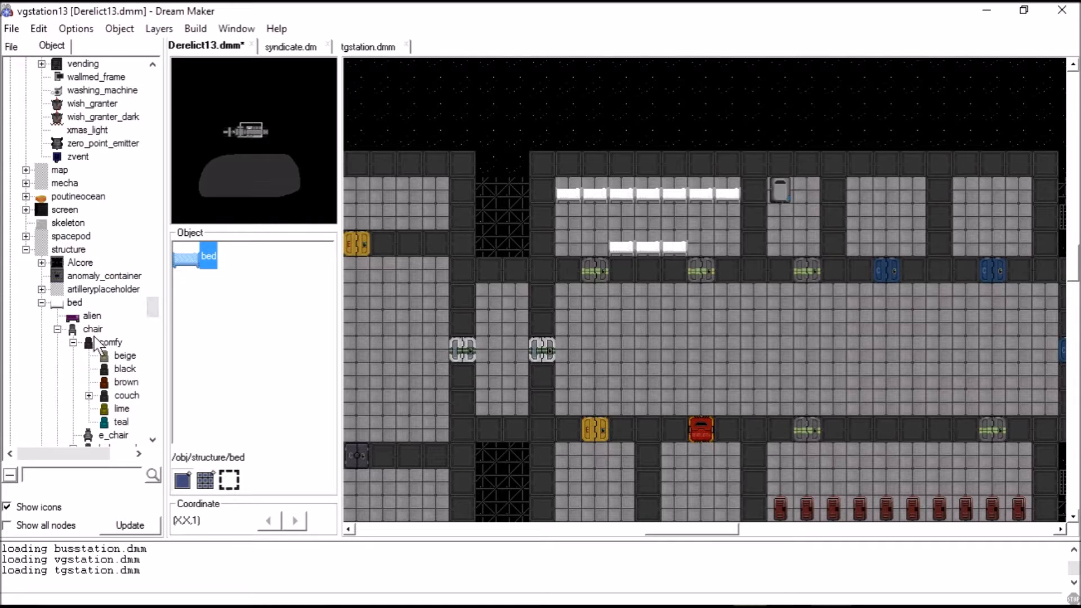
Inspect a made bed in the tgstation map's dormitories to identify its bedsheet object, and return to the Derelict13 map
scroll(98, 349, "down", 1)
left_click(74, 423)
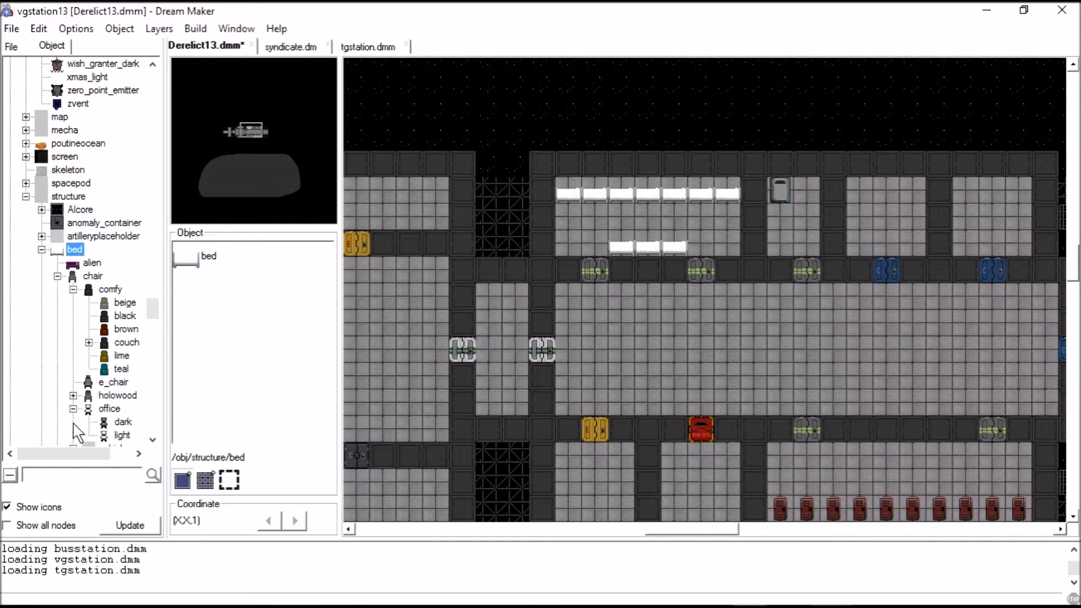
left_click(73, 410)
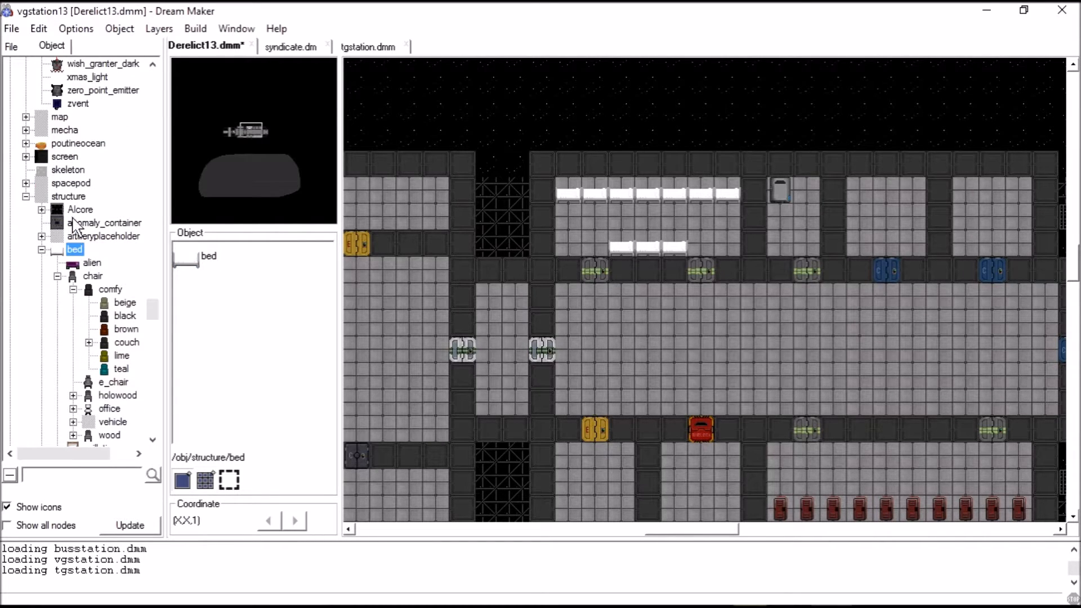
scroll(79, 107, "down", 5)
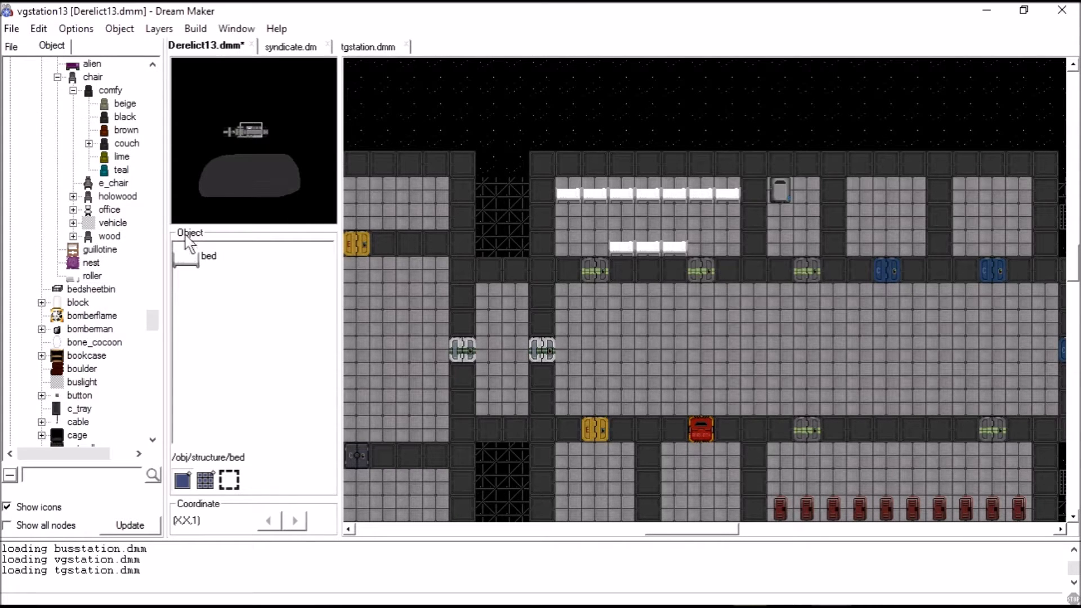
left_click(373, 51)
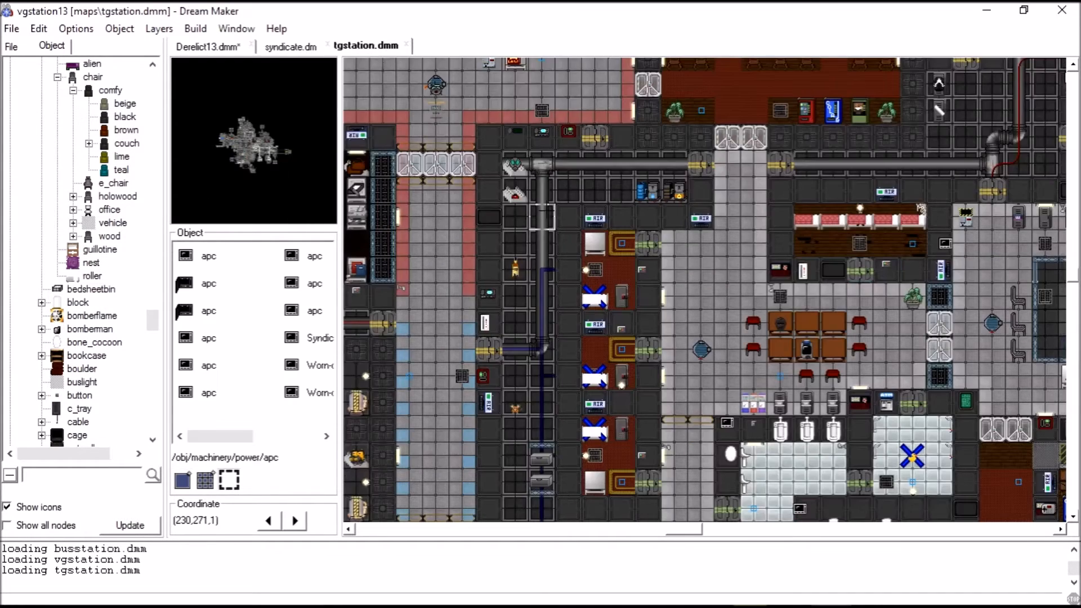
right_click(598, 295)
mouse_move(708, 579)
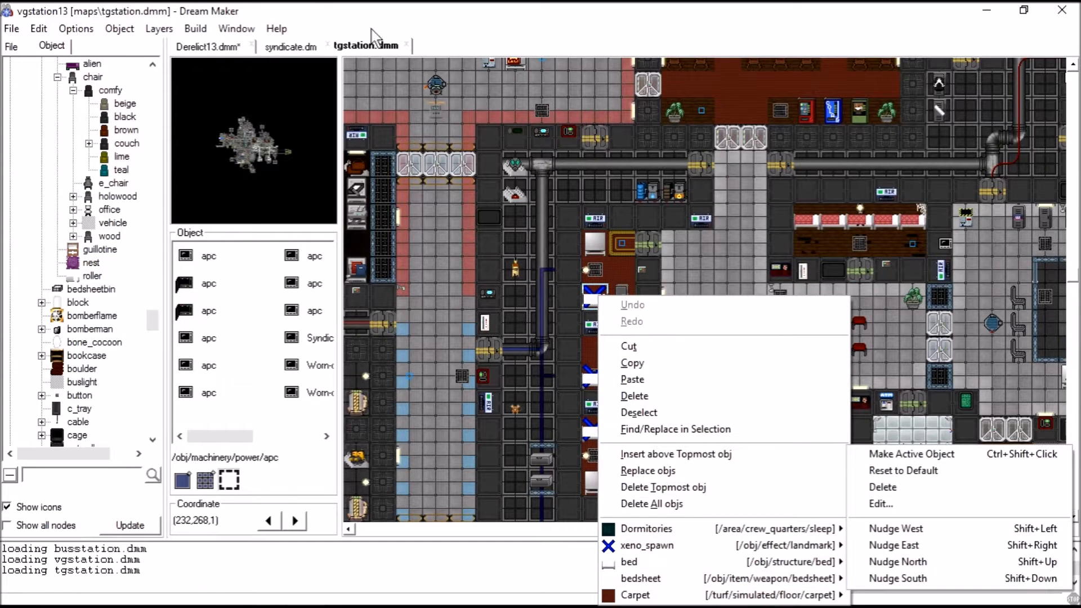
left_click(237, 49)
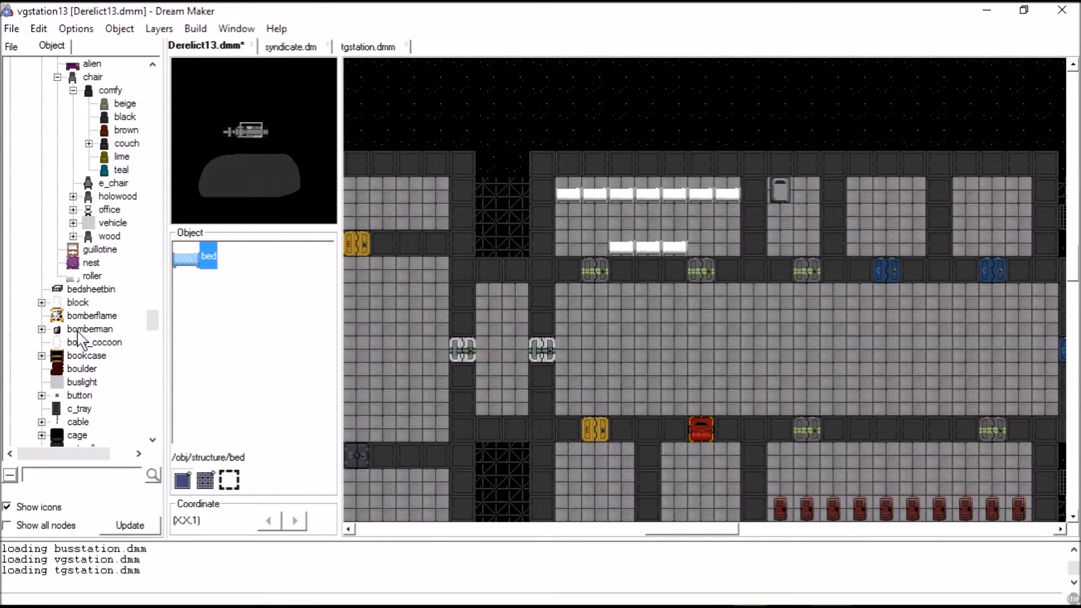
Locate the bedsheet type among the weapon items in the object tree and expand its variants
scroll(78, 336, "up", 20)
scroll(54, 330, "up", 15)
left_click(26, 275)
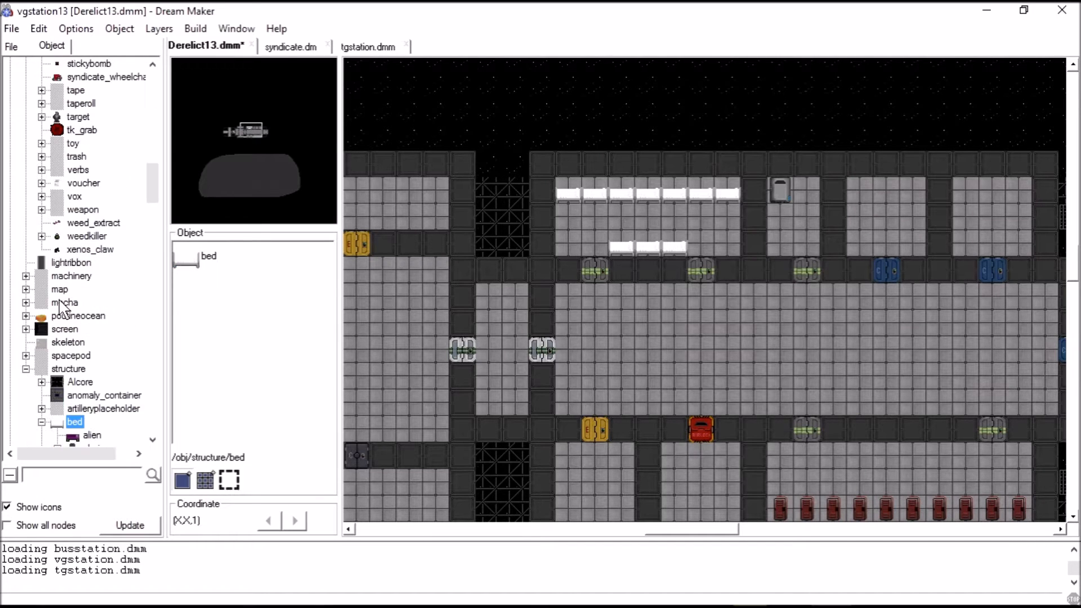
left_click(25, 369)
scroll(29, 311, "up", 20)
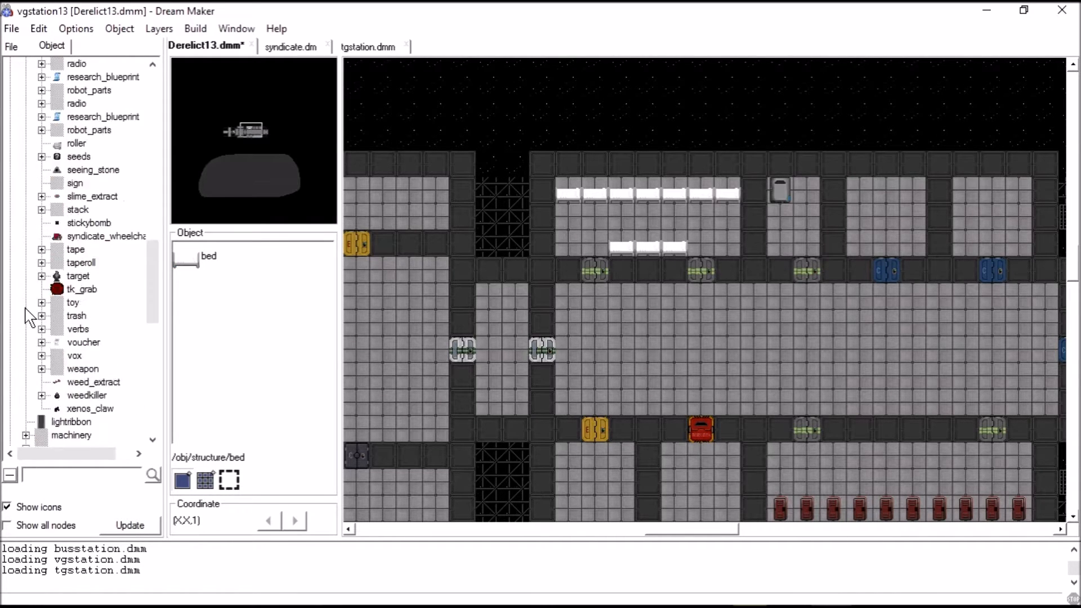
scroll(63, 169, "down", 3)
scroll(62, 177, "down", 1)
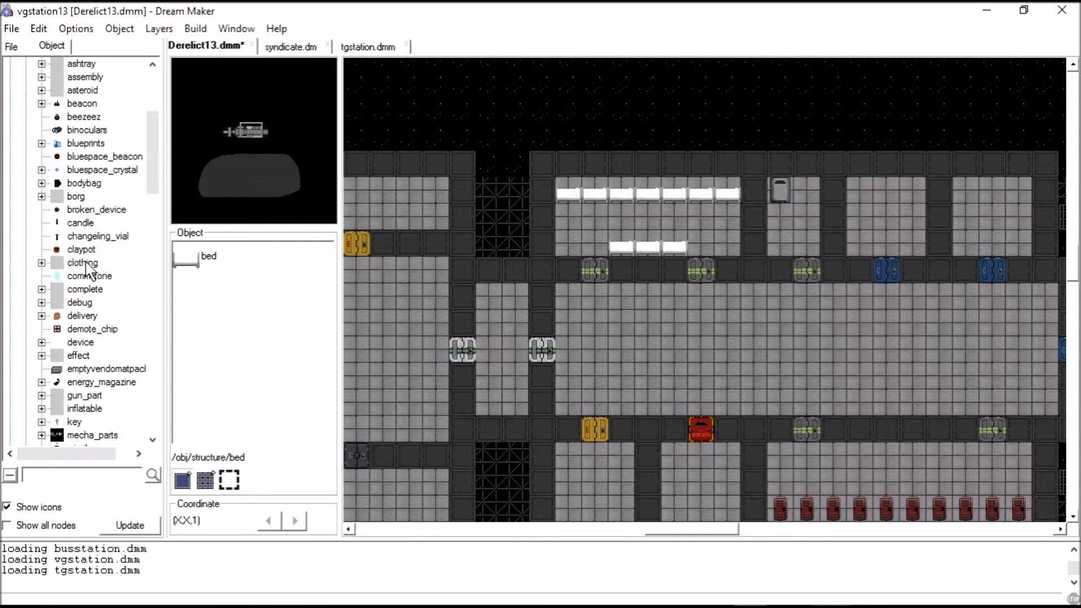
scroll(70, 228, "up", 1)
scroll(91, 172, "up", 3)
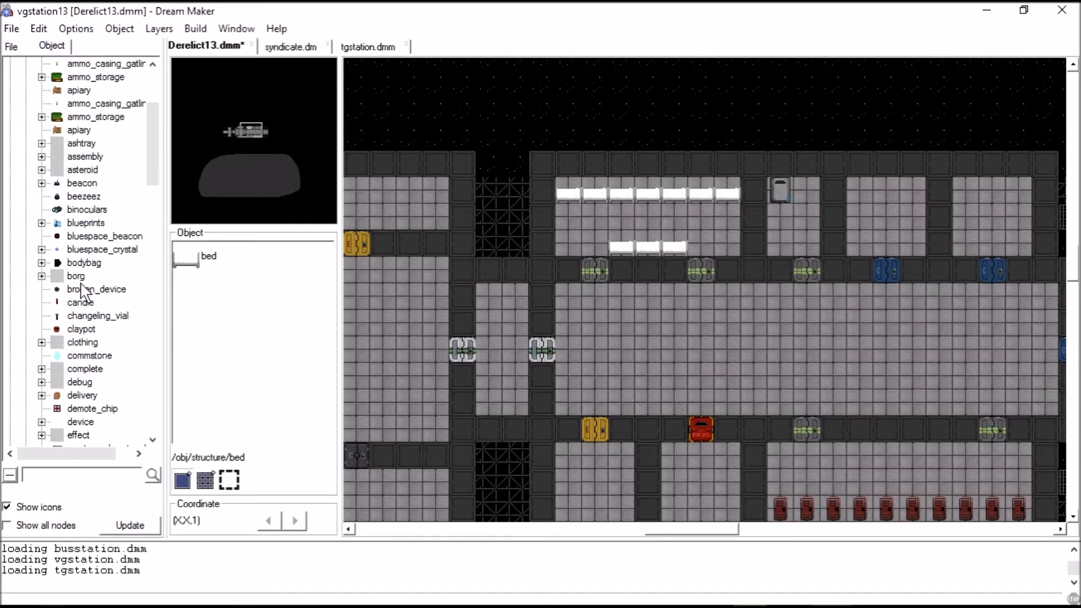
scroll(110, 222, "down", 20)
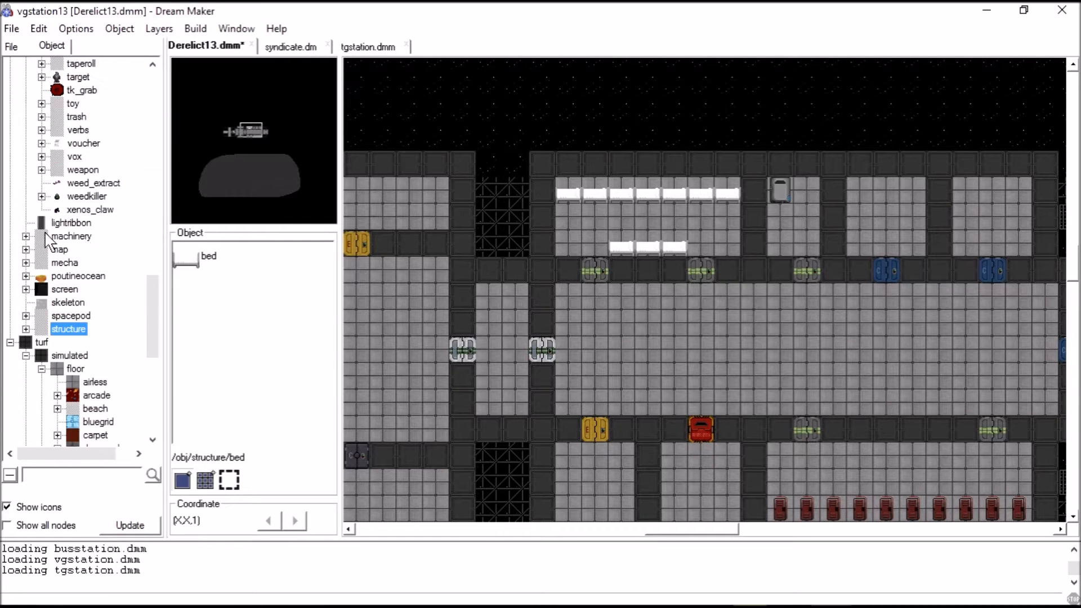
scroll(45, 186, "up", 20)
scroll(100, 216, "down", 1)
left_click(100, 303)
left_click(57, 302)
scroll(107, 239, "down", 2)
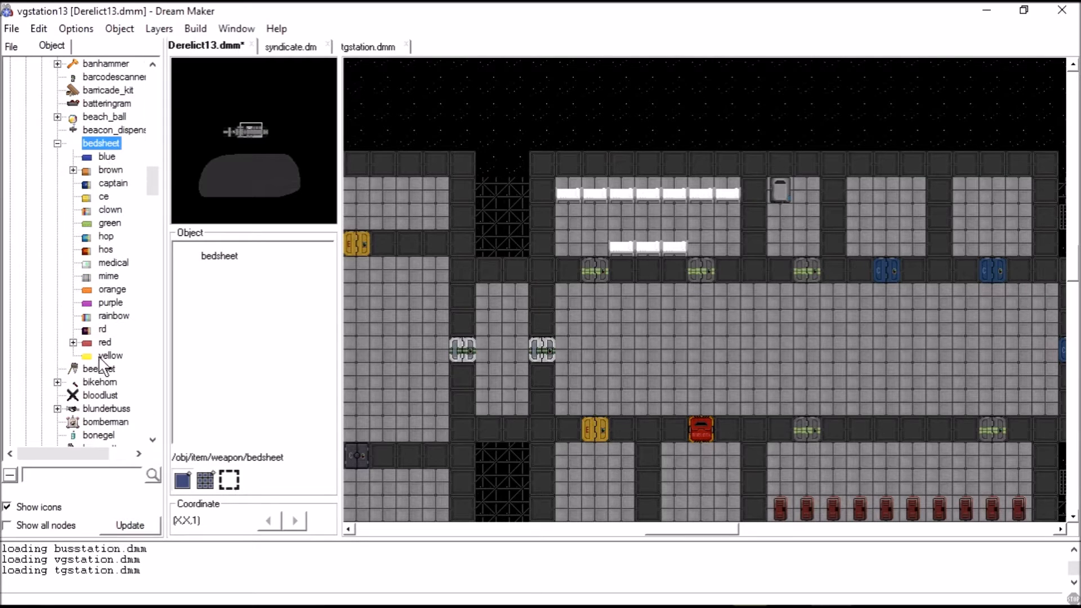
Lay a red bedsheet on each of the ten beds in the westernmost north room
left_click(74, 342)
left_click(121, 357)
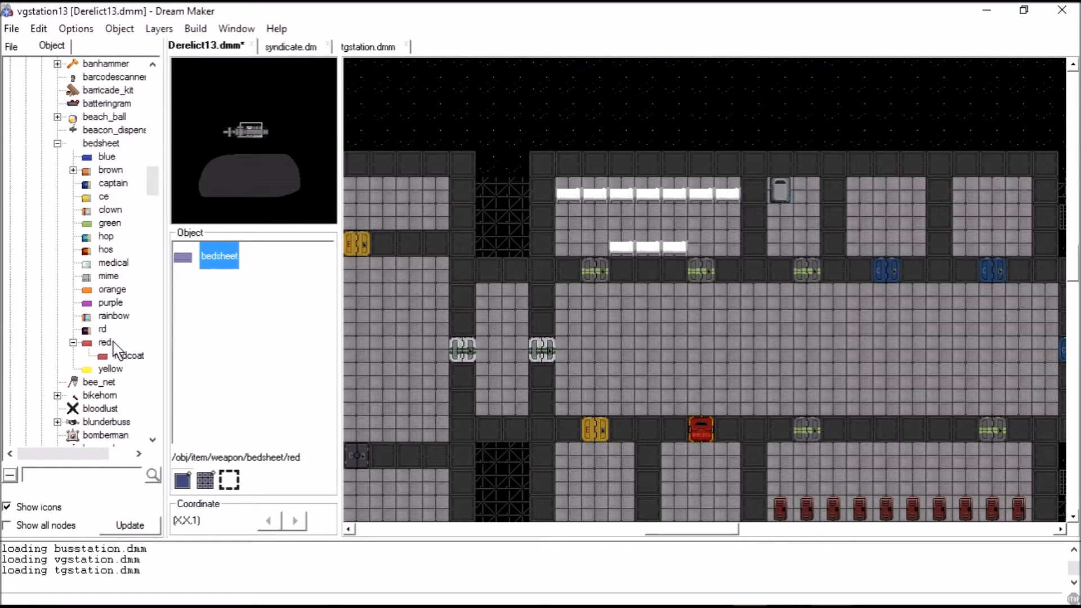
double_click(113, 343)
left_click(228, 356)
left_click(108, 343)
left_click_drag(568, 195, 726, 195)
left_click_drag(674, 247, 619, 246)
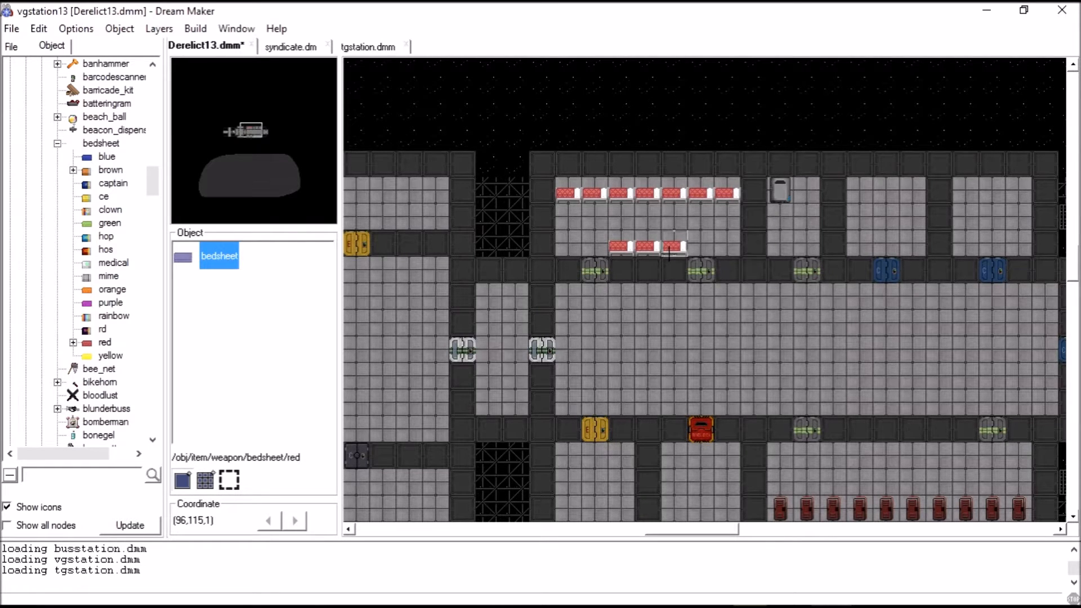
Copy the plain bed and place one in each of the two blue-airlock rooms on the central hall's north side
scroll(669, 254, "right", 8)
right_click(460, 256)
mouse_move(648, 503)
left_click(789, 377)
left_click(780, 193)
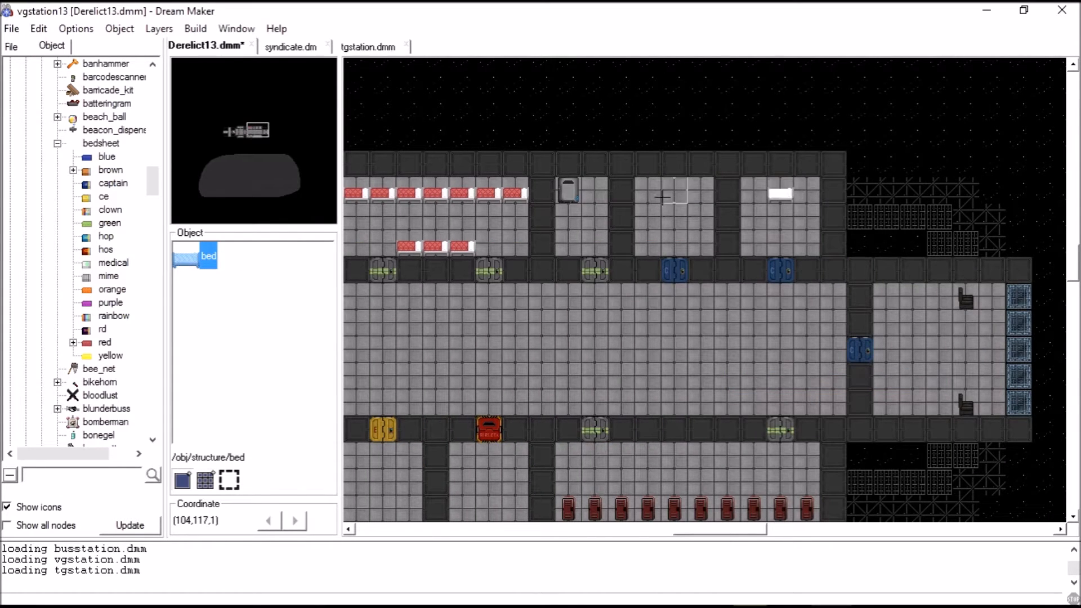
Place three beds along the west wall of the yellow-airlock room south of the central hall
scroll(663, 196, "down", 1)
scroll(663, 196, "left", 16)
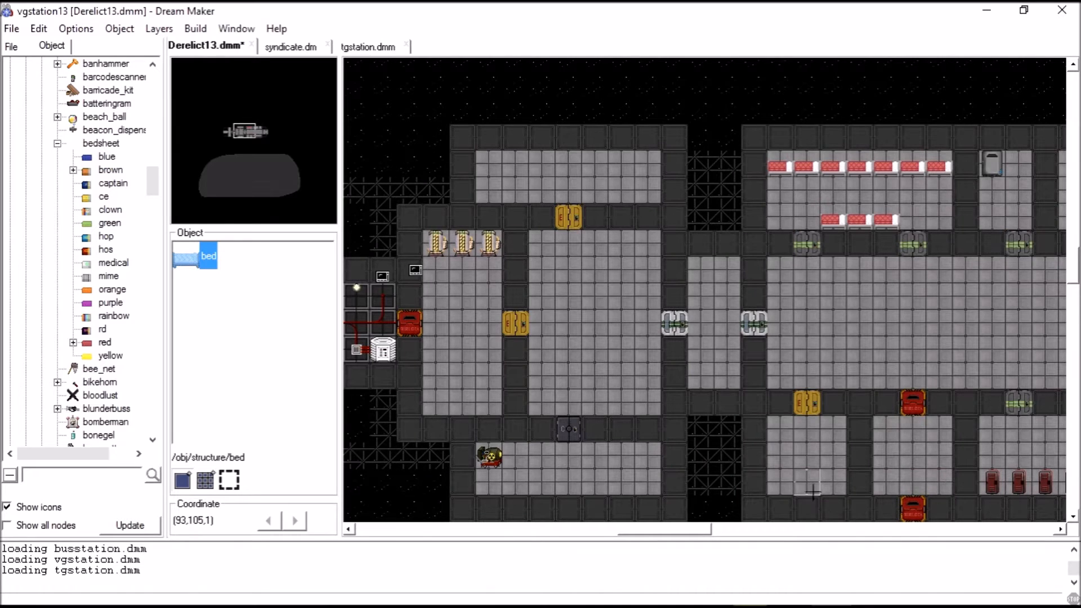
left_click_drag(783, 435, 787, 488)
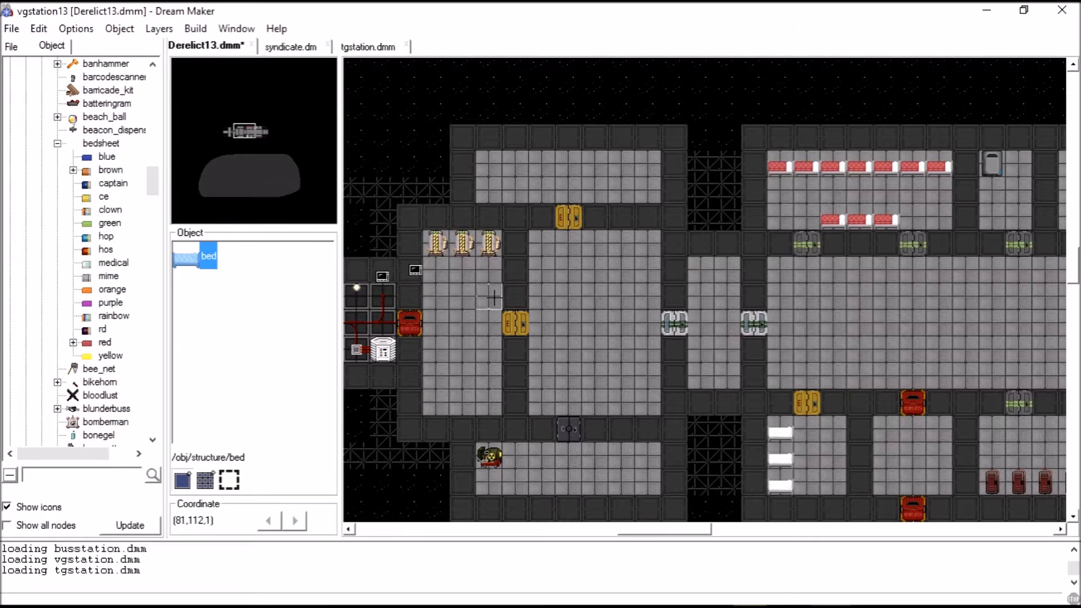
Lay orange bedsheets on the three beds in the yellow-airlock room south of the central hall
key("Right")
key("Right")
key("Right")
key("Right")
key("Right")
key("Right")
key("Right")
key("Right")
key("Right")
key("Right")
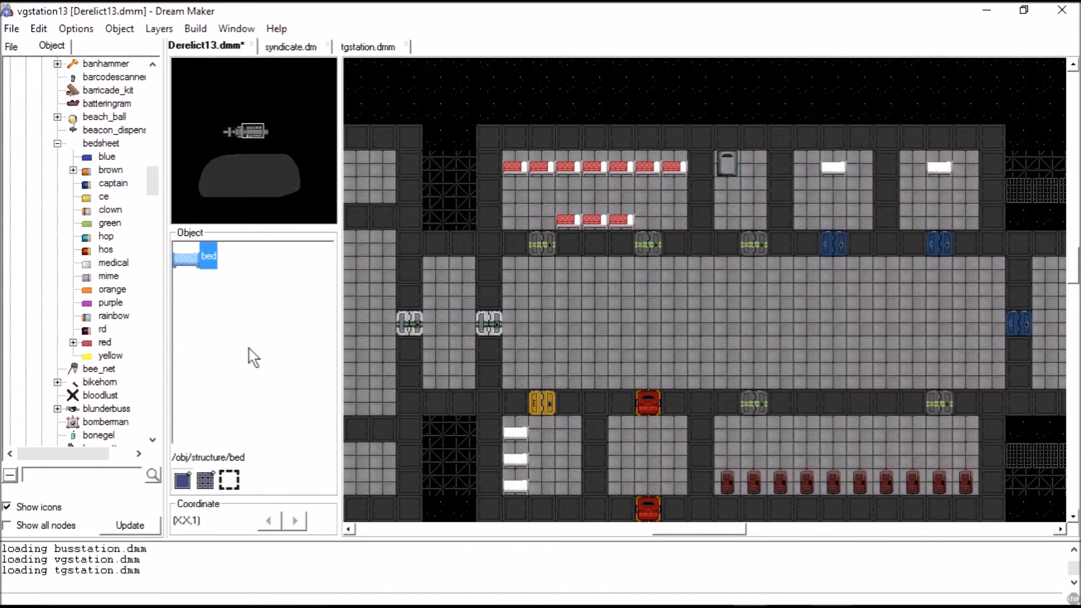
left_click(112, 290)
left_click(515, 433)
left_click(515, 458)
left_click(515, 486)
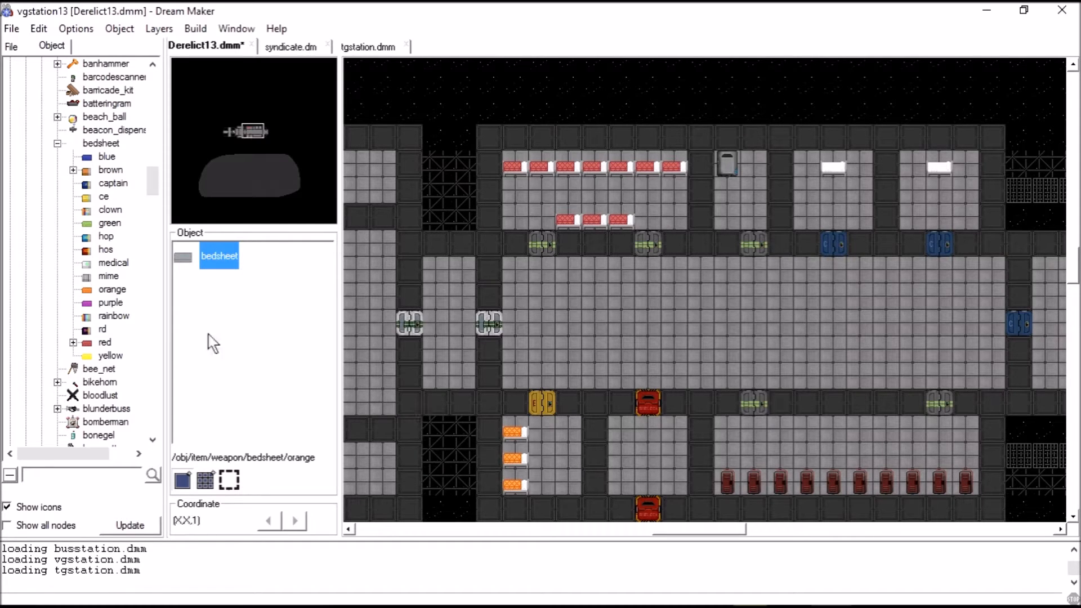
Lay a captain bedsheet on the bed in the easternmost north room and a hop bedsheet on the bed in the adjacent room
left_click(107, 158)
left_click(113, 184)
left_click(834, 168)
left_click(939, 169)
right_click(836, 161)
left_click(838, 170)
right_click(839, 170)
left_click(852, 178)
left_click(939, 167)
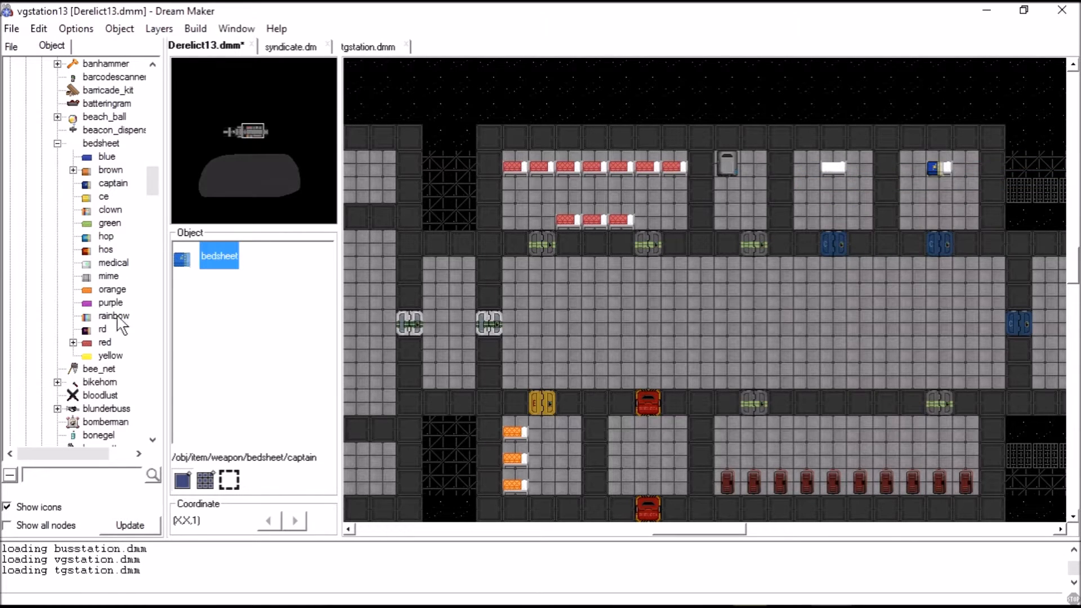
left_click(107, 237)
left_click(833, 167)
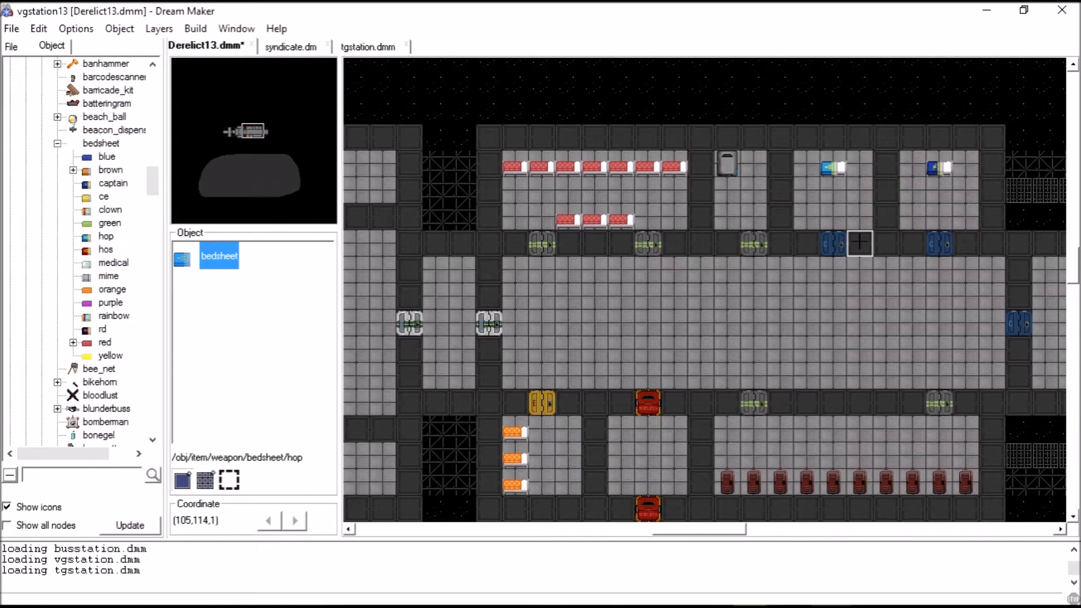
Replace the hop bedsheet in the western blue-airlock room with a hos bedsheet
scroll(860, 217, "right", 5)
right_click(704, 200)
left_click(711, 209)
left_click(92, 250)
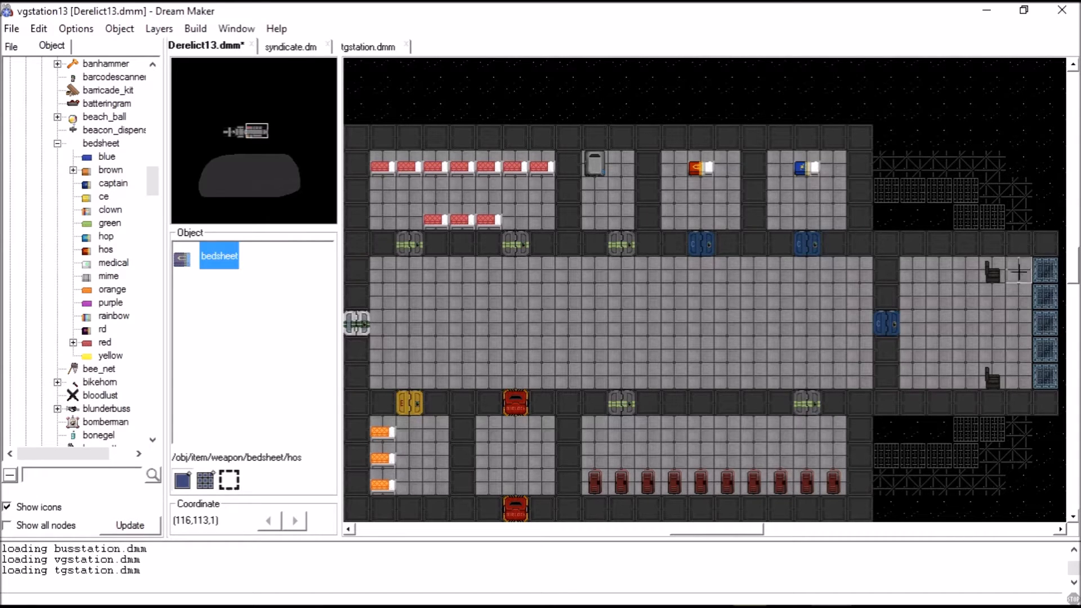
Examine the tiles around the crematorium in the chapel office of the tgstation map to find which object ignites it
scroll(820, 321, "left", 4)
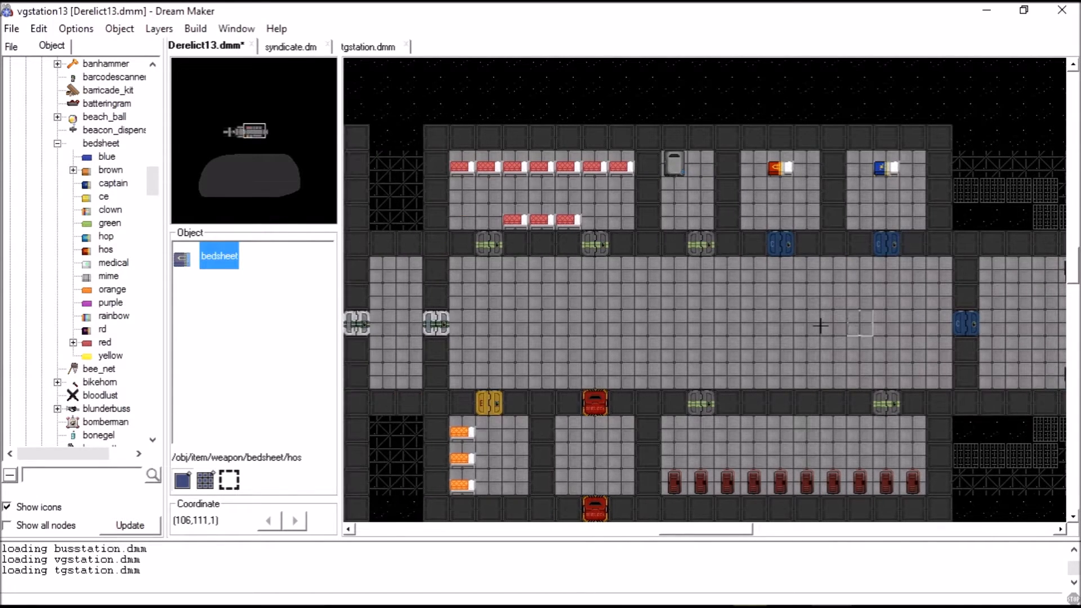
left_click(368, 47)
left_click_drag(260, 141, 265, 136)
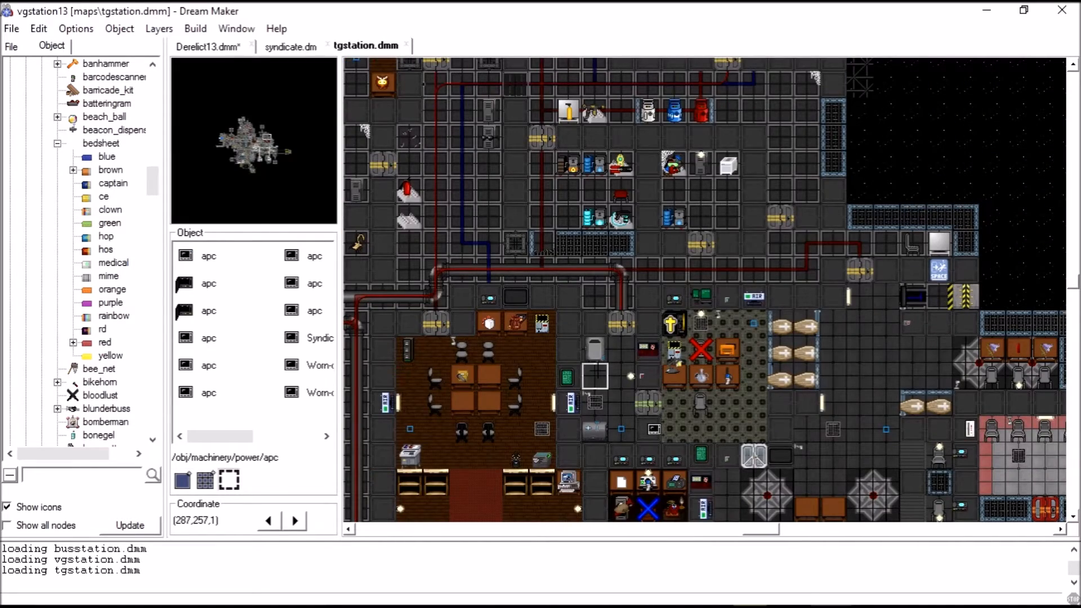
right_click(619, 433)
left_click(621, 433)
right_click(650, 386)
left_click(620, 380)
right_click(620, 379)
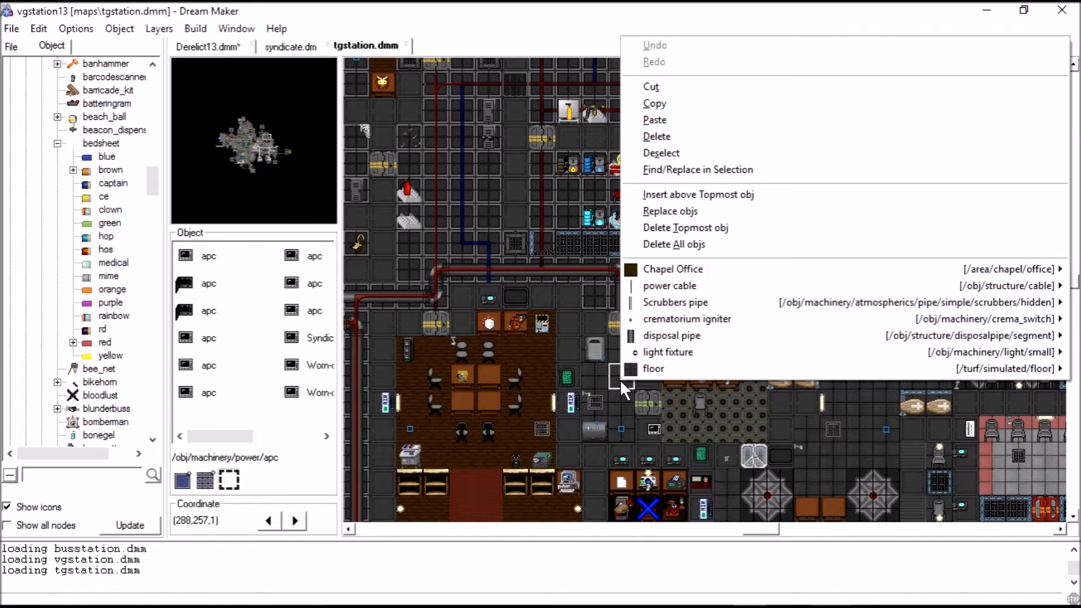
left_click(696, 398)
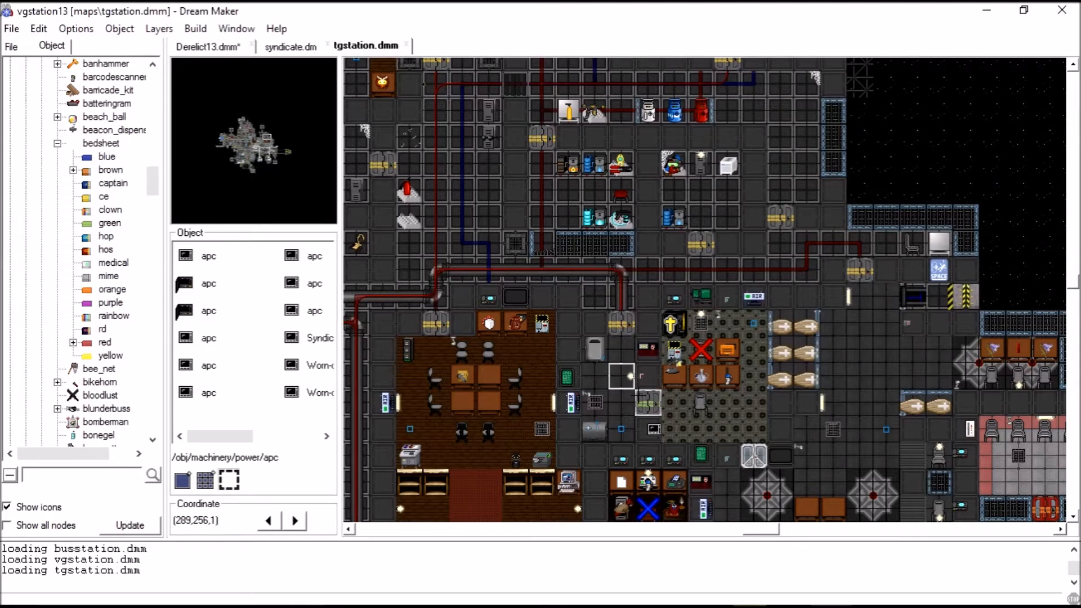
right_click(602, 353)
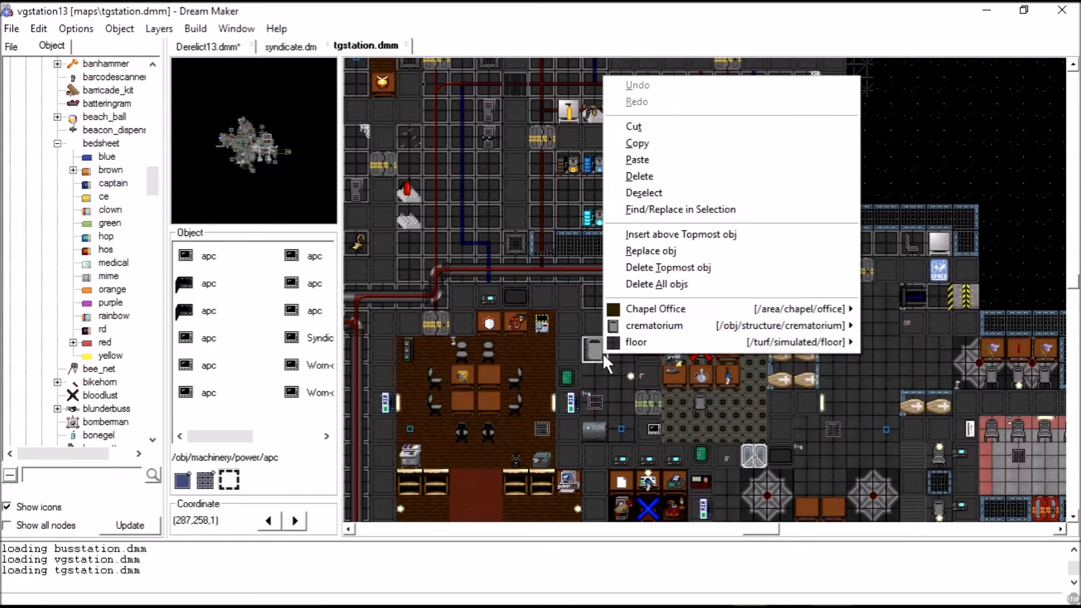
left_click(625, 374)
right_click(679, 330)
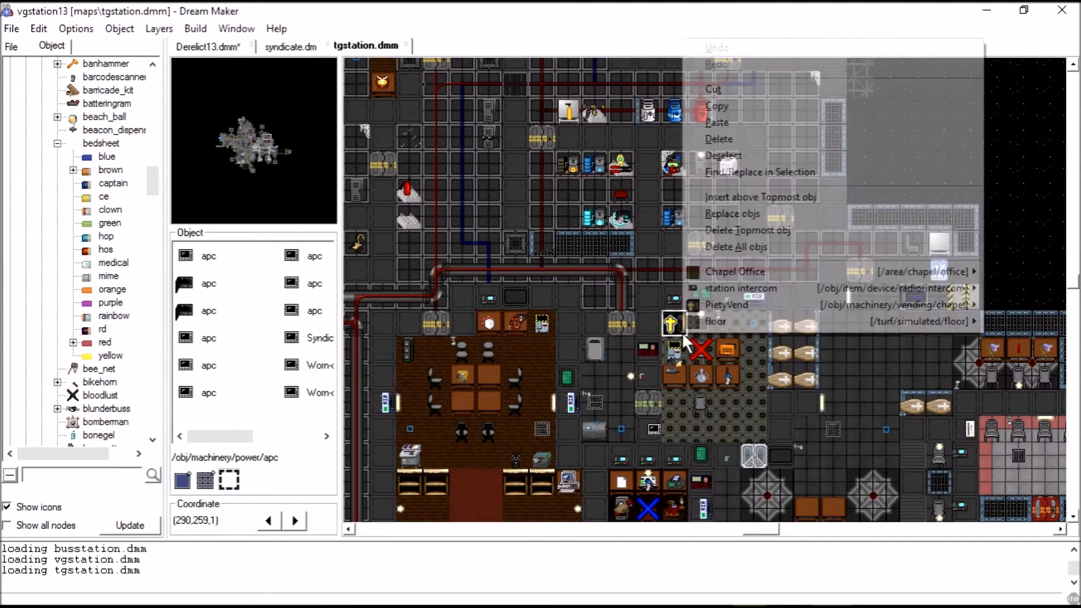
left_click(731, 367)
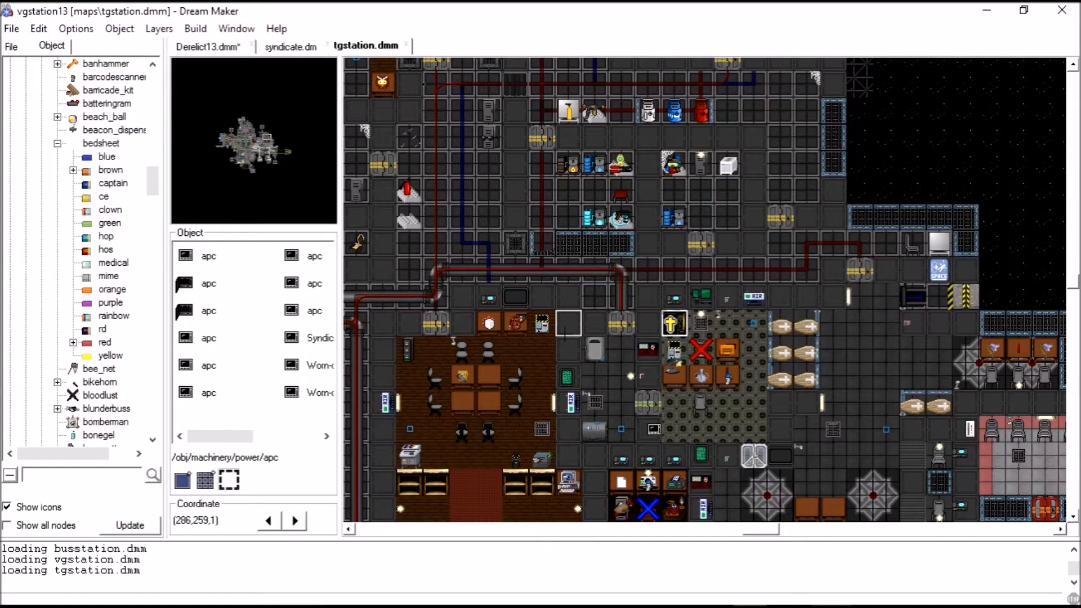
right_click(622, 434)
left_click(622, 434)
right_click(622, 374)
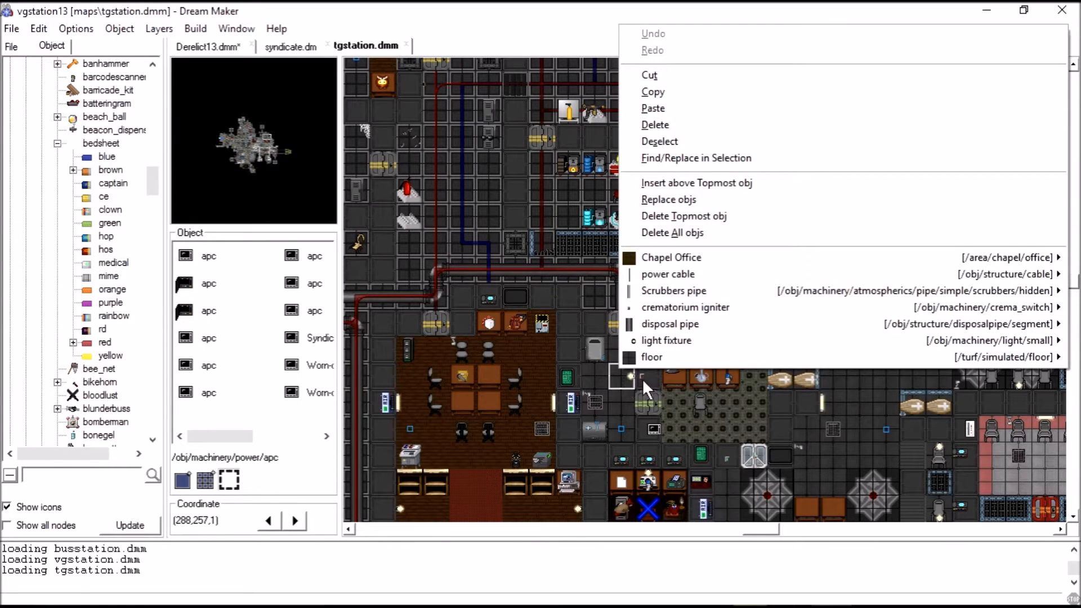
mouse_move(699, 310)
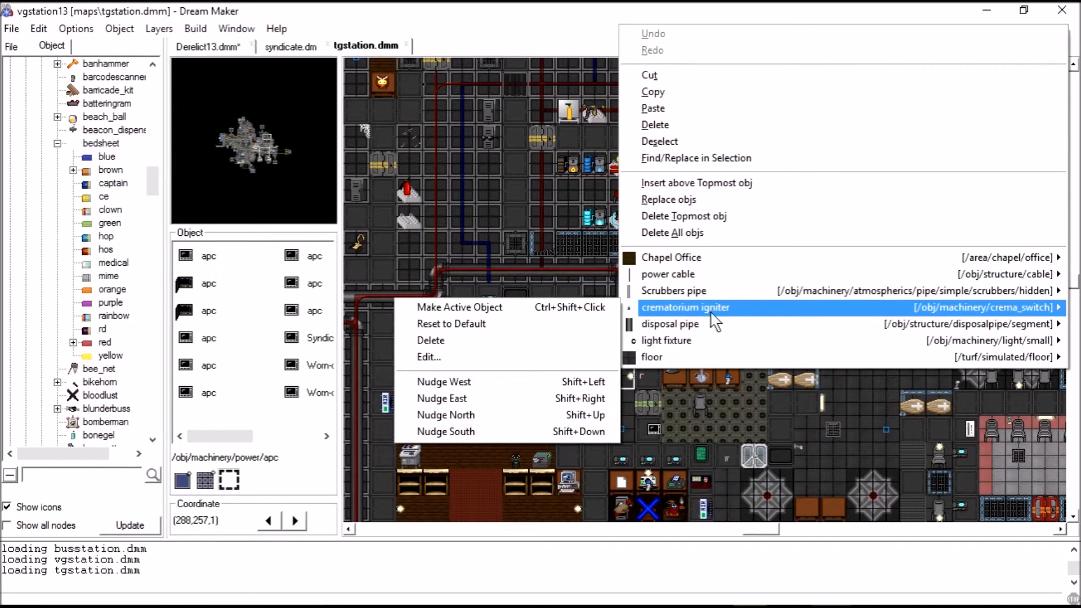
left_click(489, 245)
Find crema_switch among the machinery objects and place an east-wall crematorium igniter beside the crematorium on the Derelict13 map
left_click(207, 47)
scroll(53, 299, "up", 11)
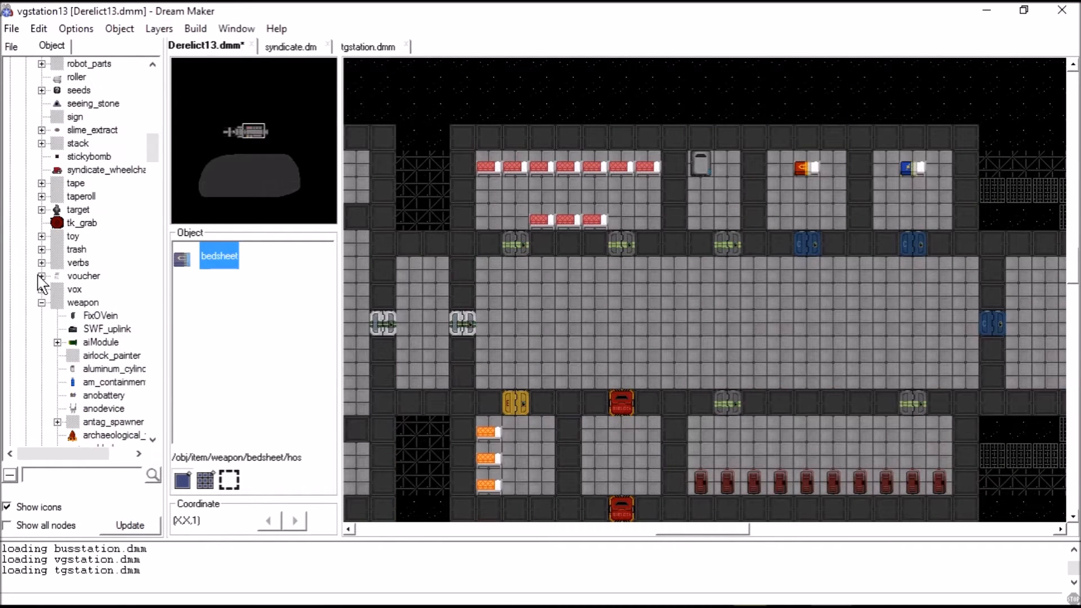
left_click(42, 303)
scroll(36, 271, "up", 15)
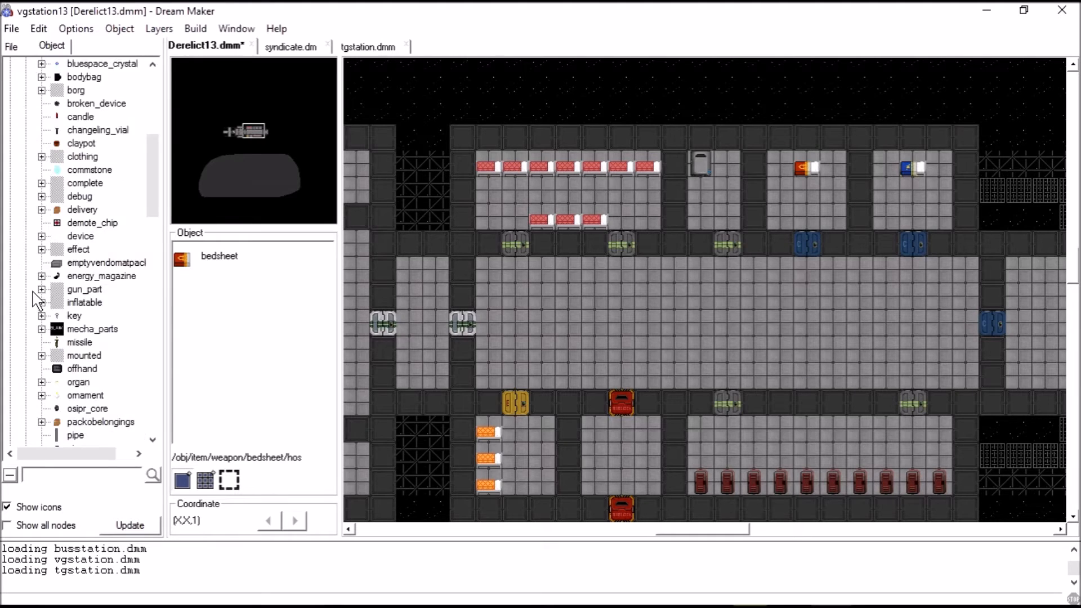
left_click(26, 156)
left_click(26, 183)
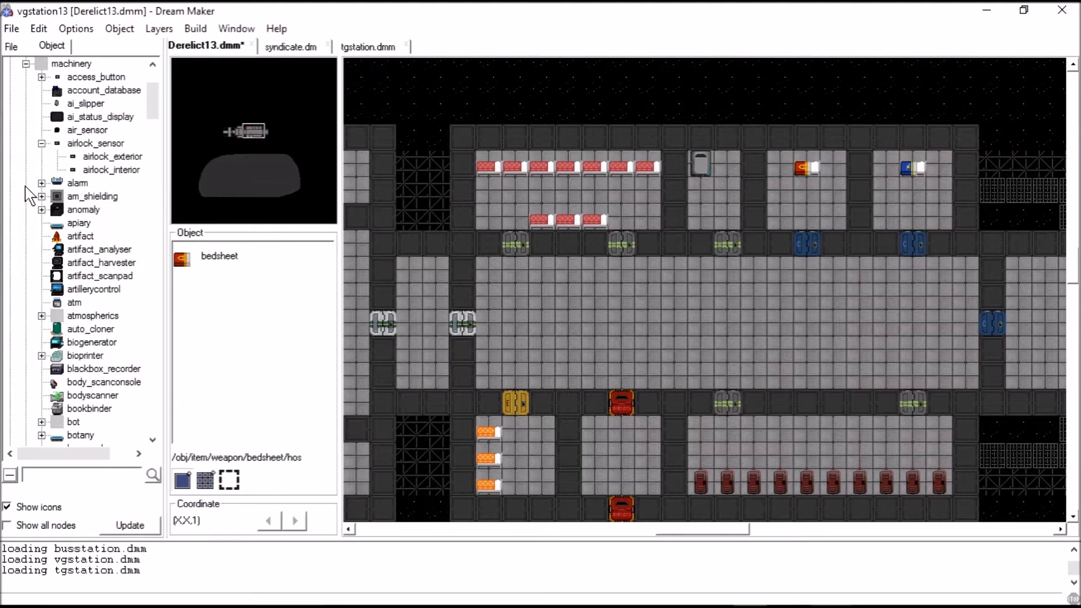
left_click(367, 47)
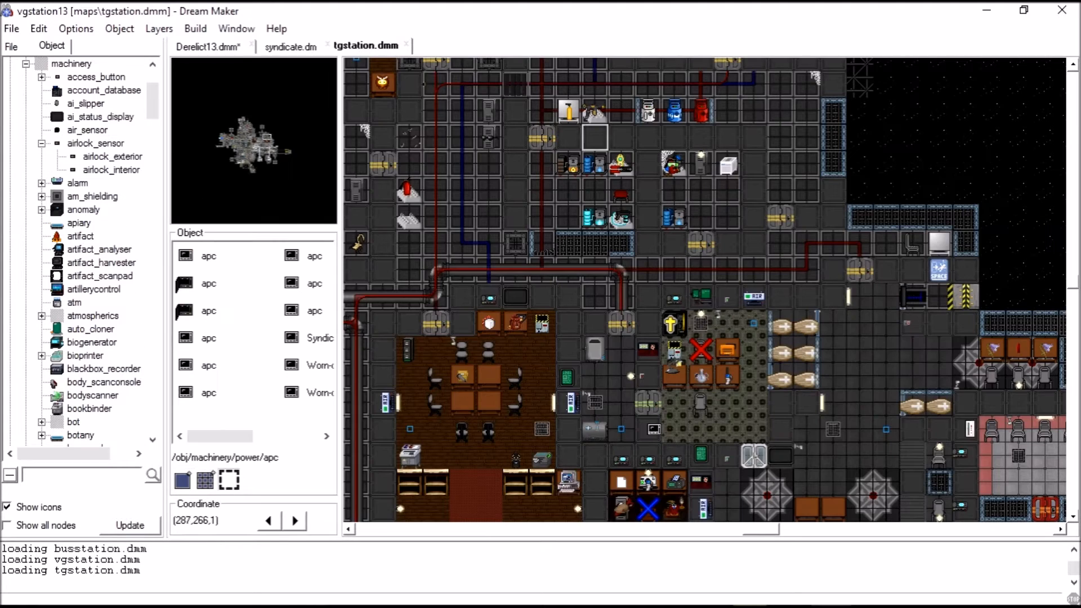
left_click(207, 47)
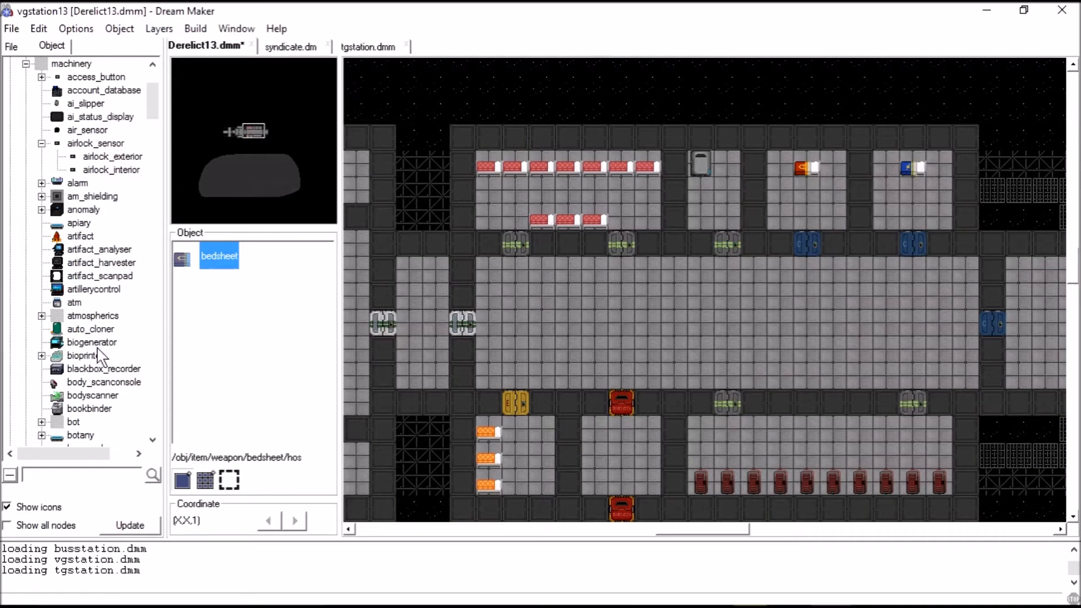
scroll(79, 130, "down", 5)
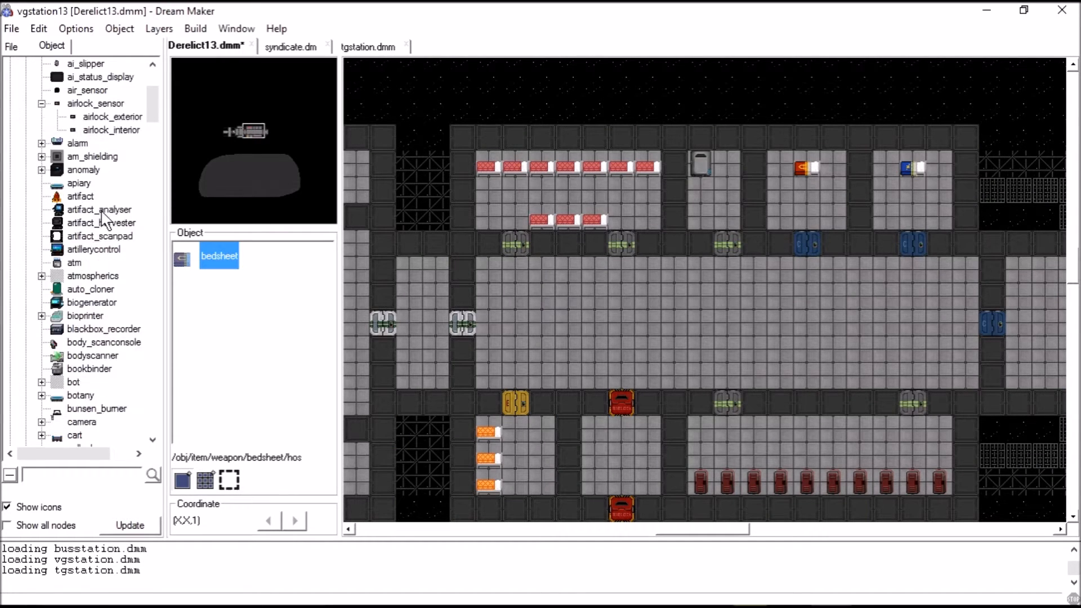
scroll(79, 324, "down", 3)
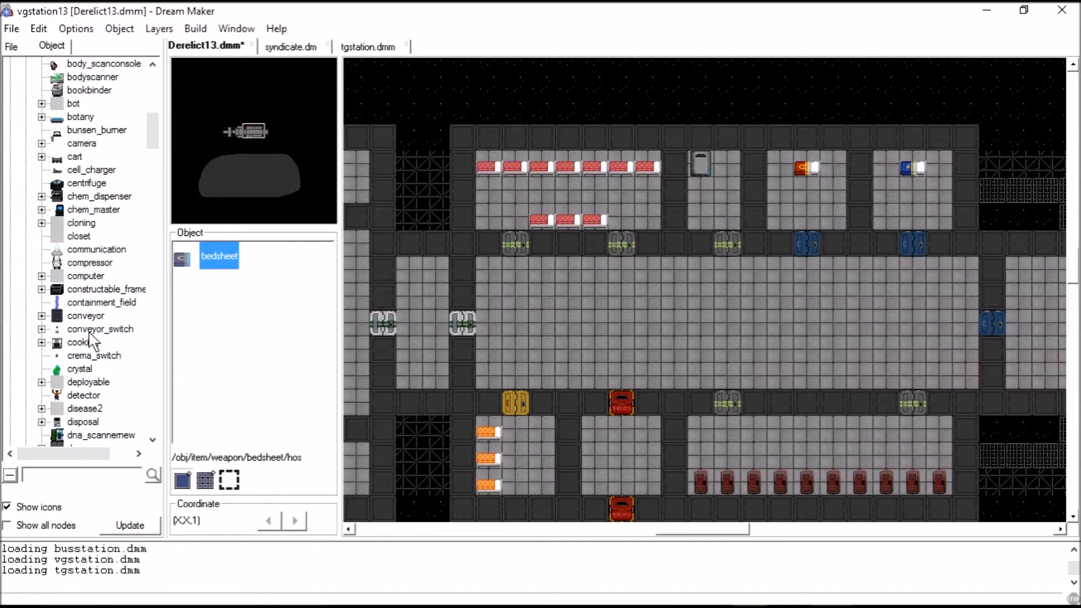
left_click(90, 356)
left_click(237, 283)
scroll(796, 224, "left", 2)
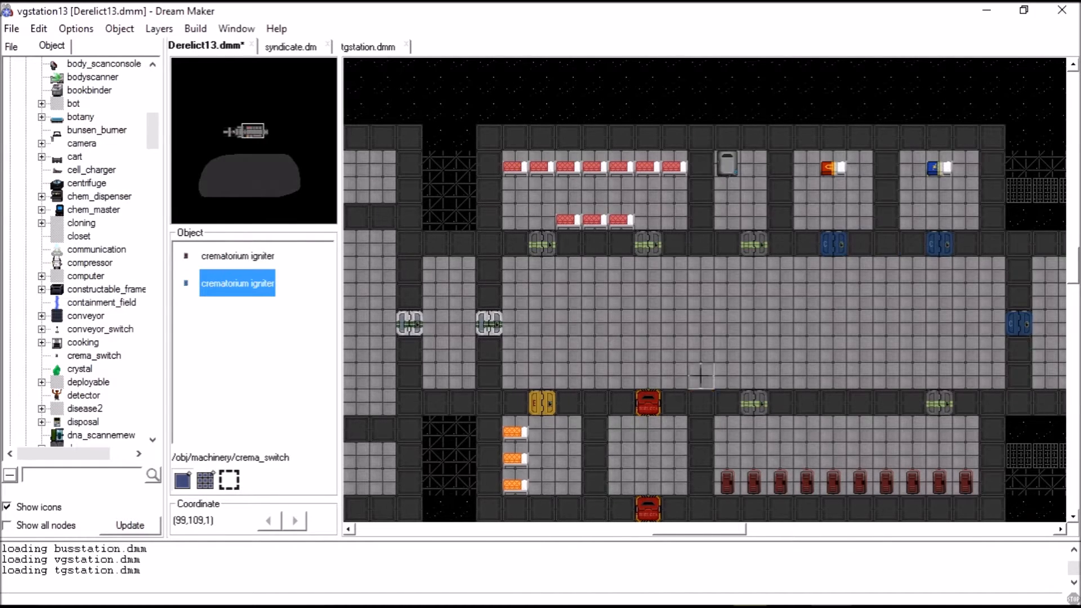
scroll(796, 223, "right", 1)
left_click(237, 255)
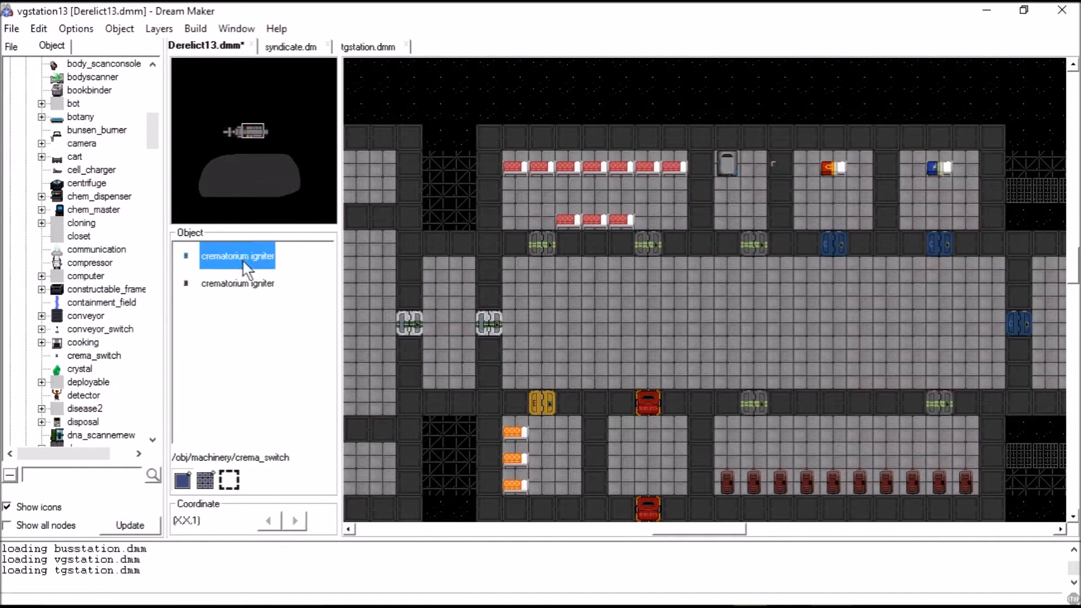
Move the crematorium igniter one tile south along the crematorium room's east wall, deleting the misplaced copies
mouse_move(804, 463)
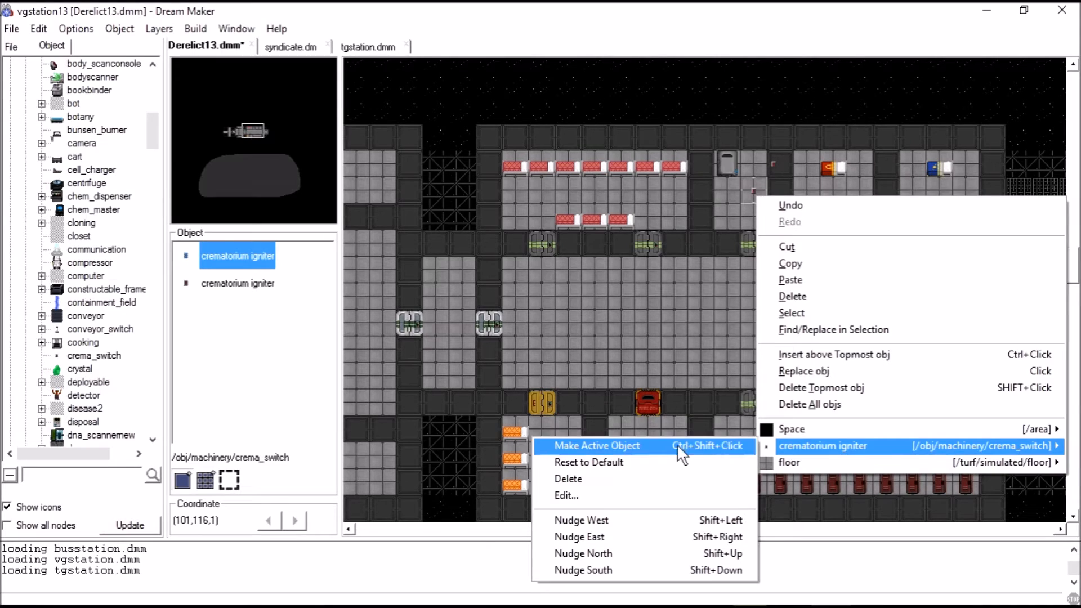
left_click(637, 475)
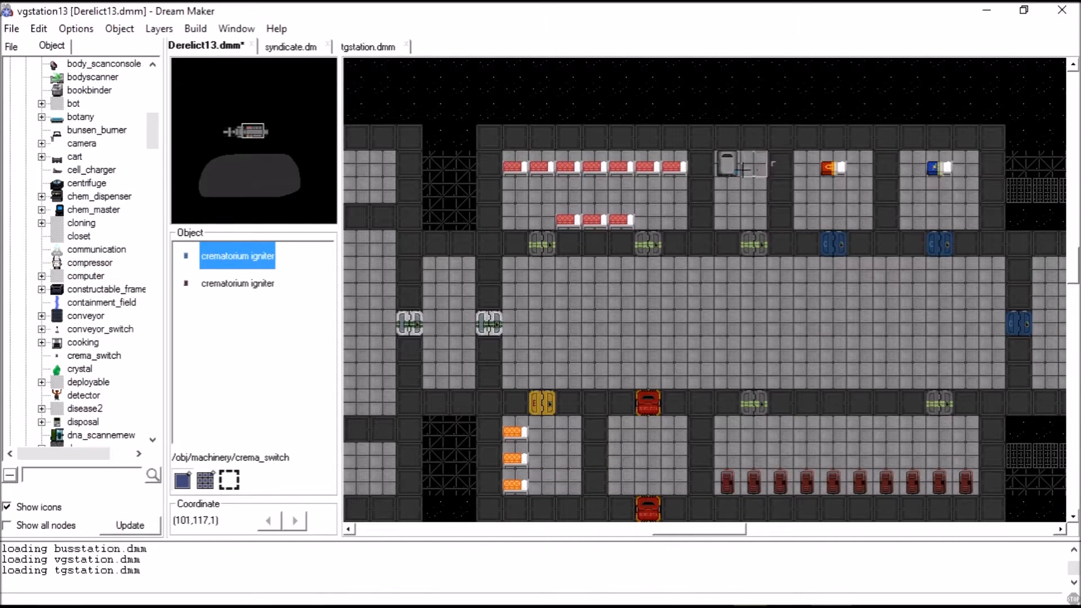
right_click(758, 167)
mouse_move(816, 418)
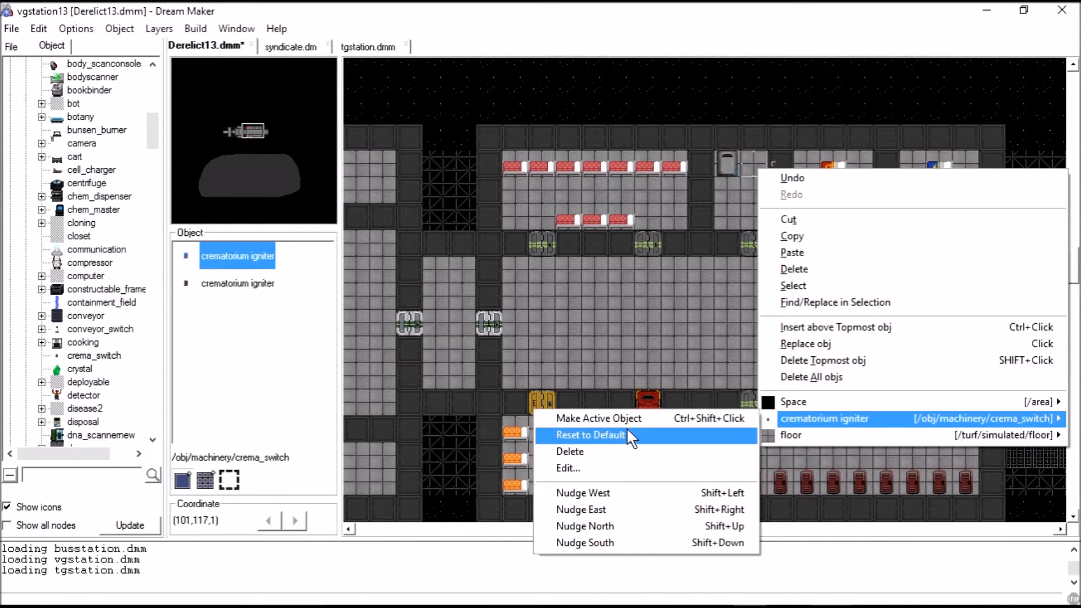
left_click(630, 432)
right_click(754, 168)
mouse_move(809, 420)
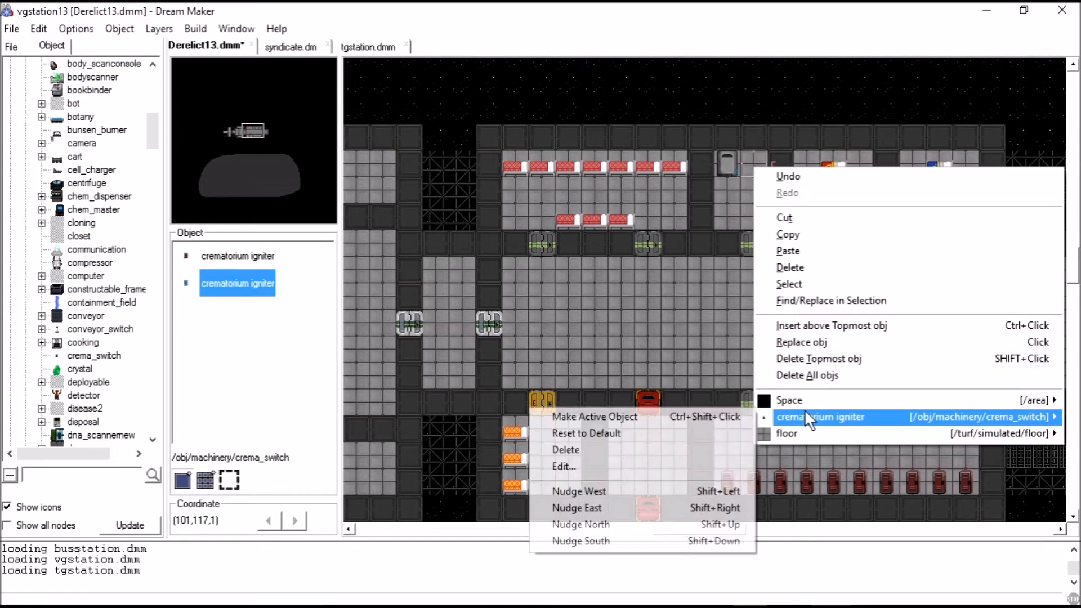
left_click(568, 450)
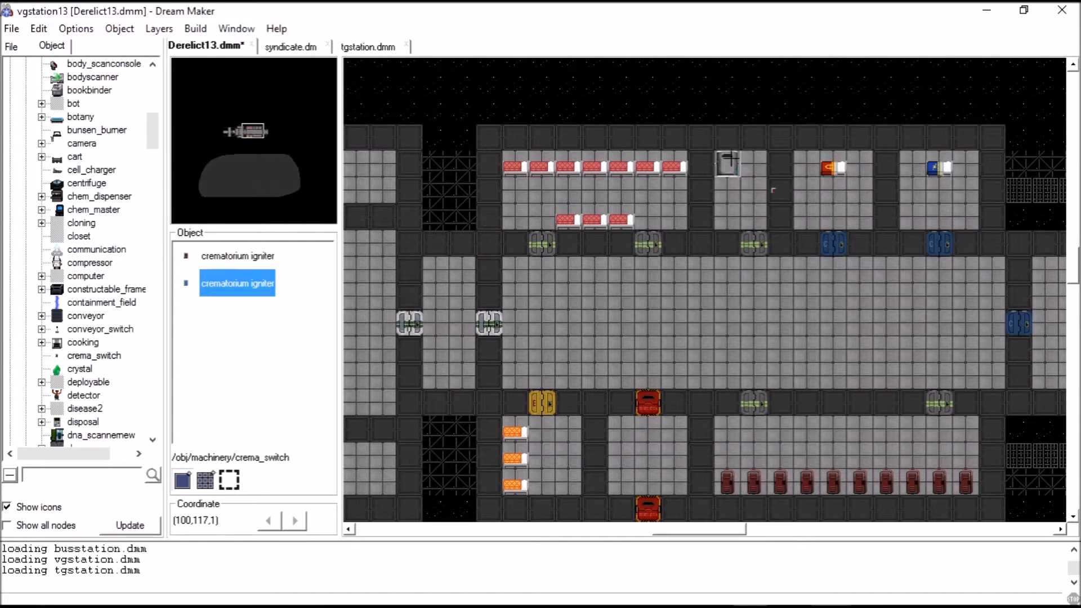
Run a straight horizontal power cable from the engineering section east through the airlocks to tile (101,111) in the central hall
key("Left")
key("Left")
key("Left")
key("Left")
key("Left")
key("Left")
key("Left")
key("Left")
key("Left")
key("Left")
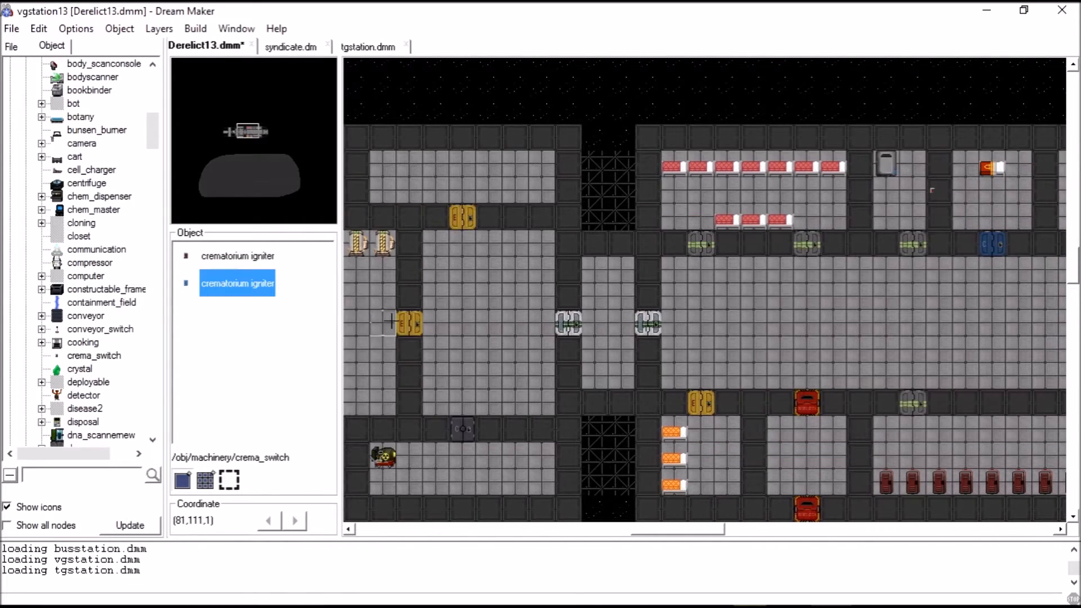
key("Left")
right_click(491, 276)
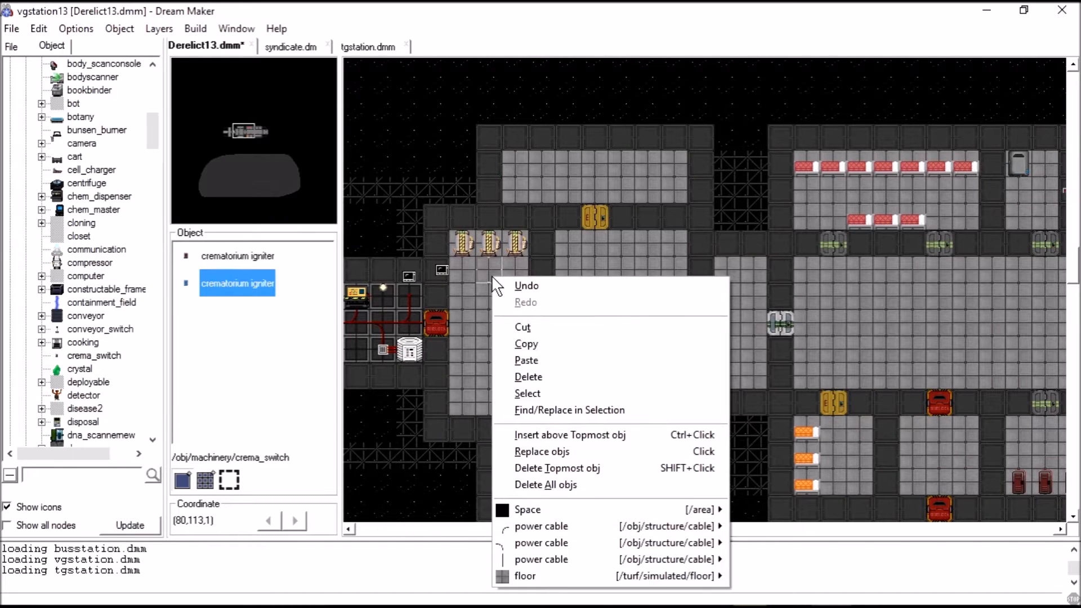
mouse_move(549, 541)
left_click(791, 417)
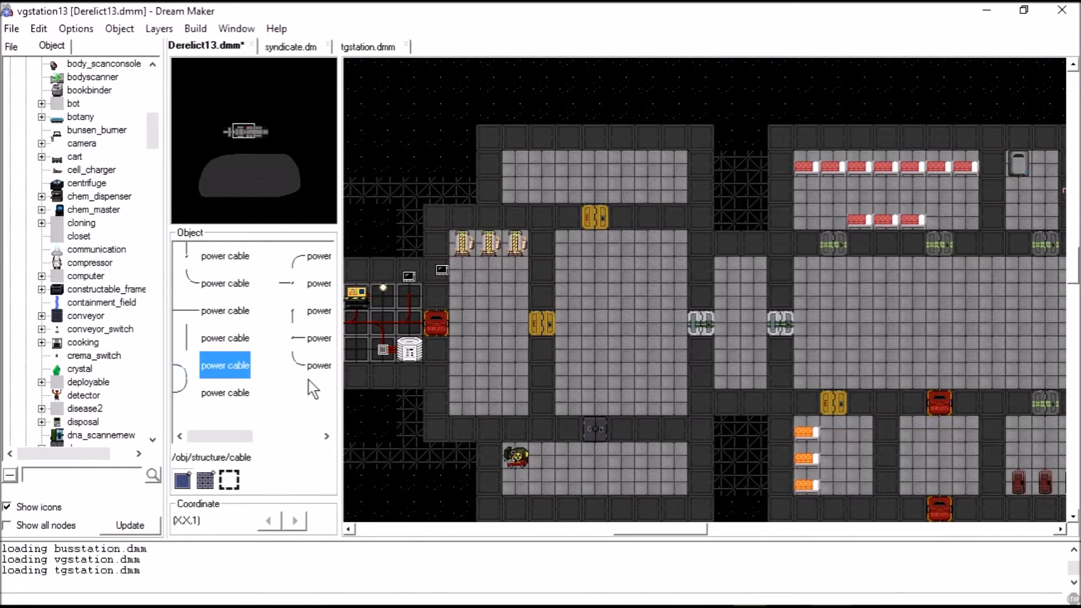
right_click(498, 331)
left_click(476, 334)
left_click(232, 313)
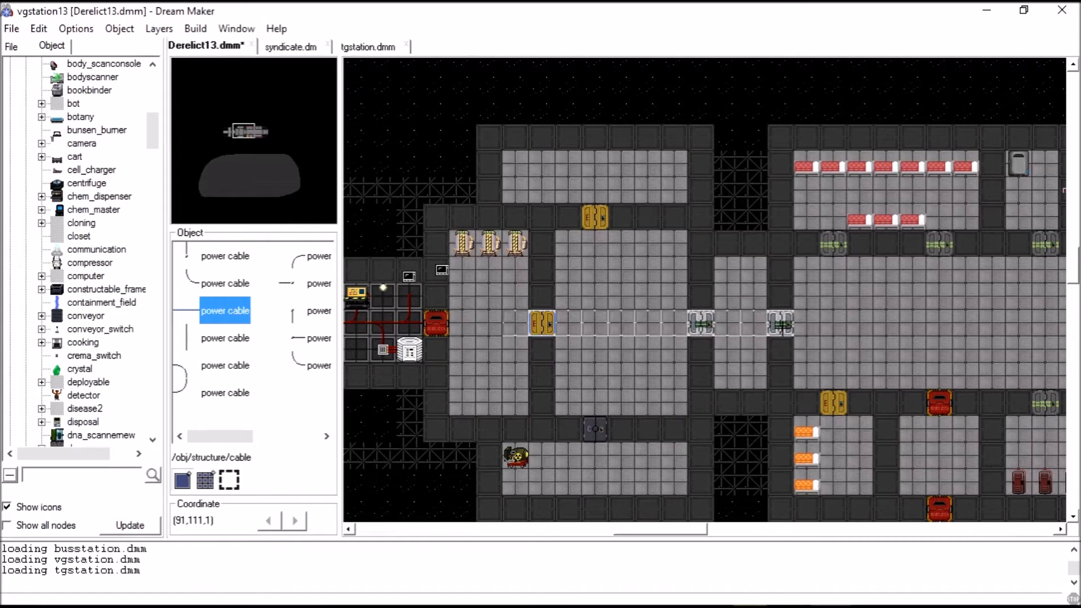
left_click_drag(856, 331, 1041, 331)
Replace the straight power cable at tile (101,111) in the central hall with a curved cable piece
right_click(1041, 331)
mouse_move(901, 572)
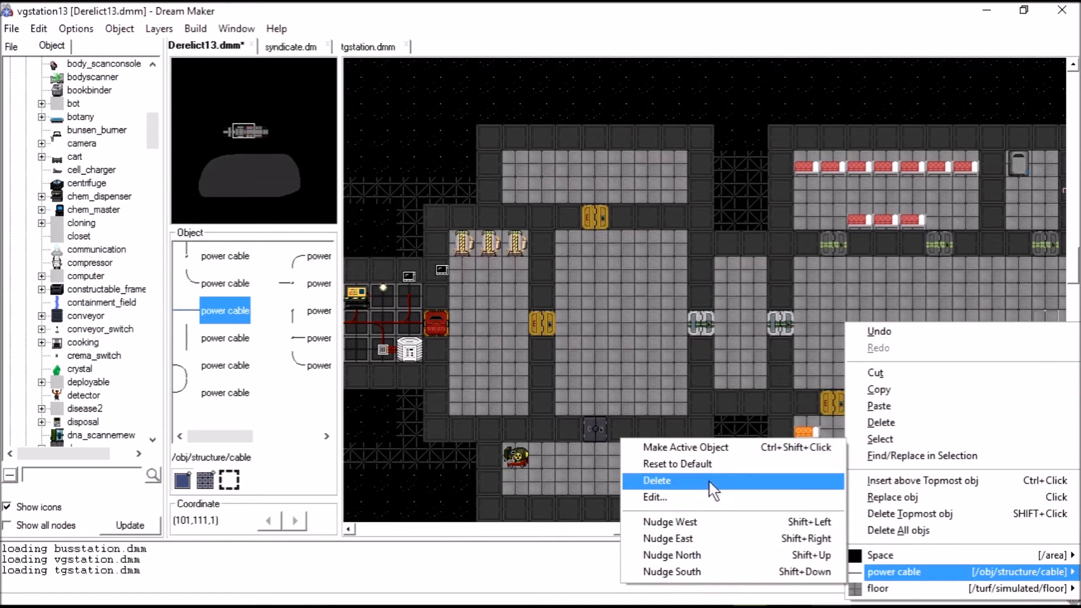
left_click(709, 480)
left_click(222, 395)
key("Right")
key("Right")
key("Right")
key("Right")
key("Right")
key("Right")
key("Right")
key("Right")
key("Right")
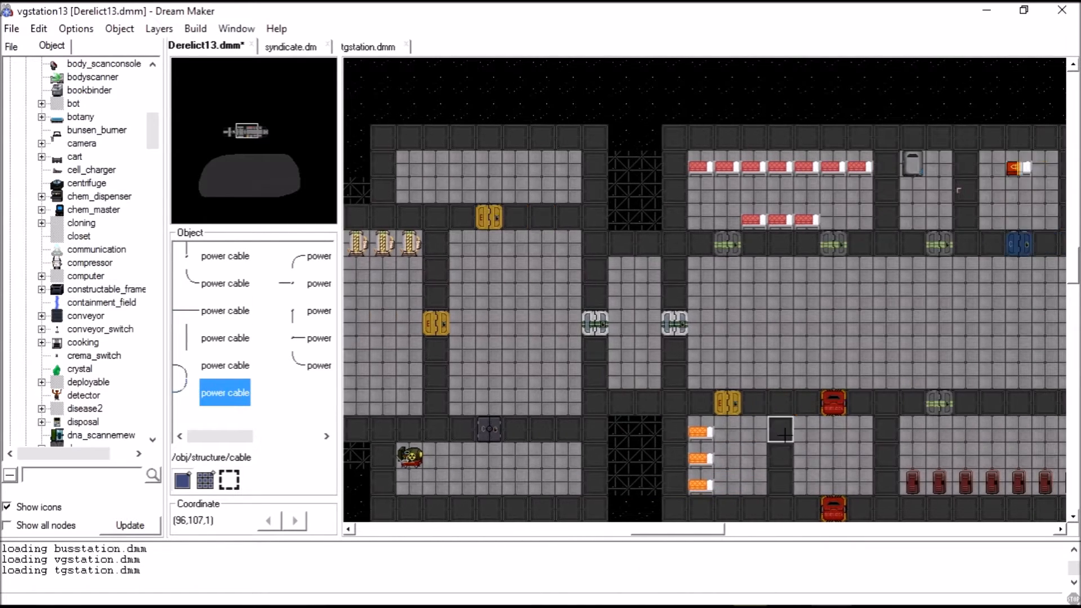
right_click(777, 326)
left_click(807, 319)
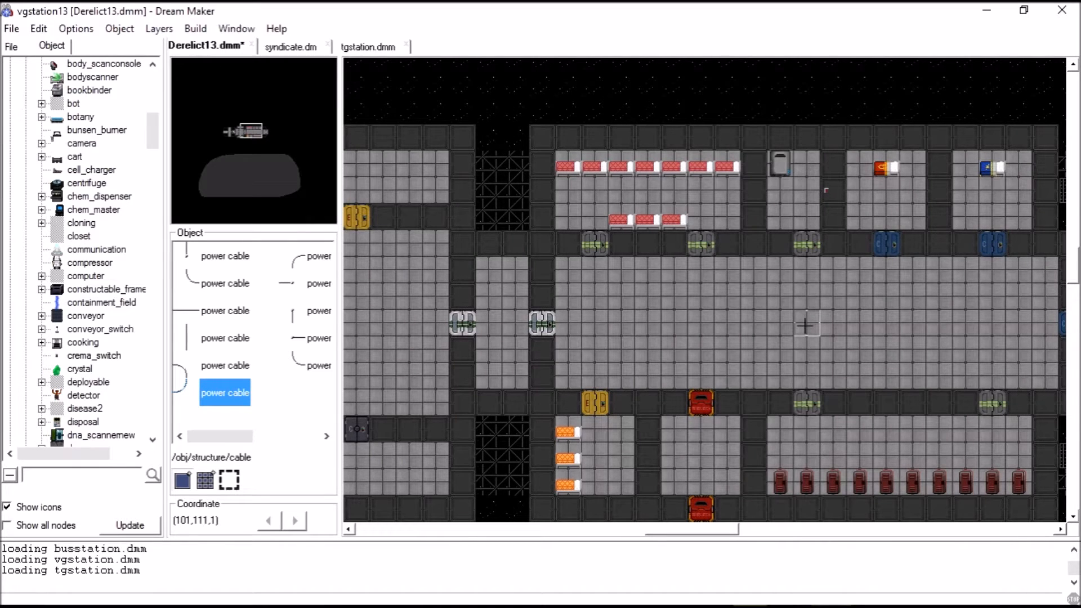
Run a vertical power cable from the bend in the central hall north into the crematorium room
left_click(229, 340)
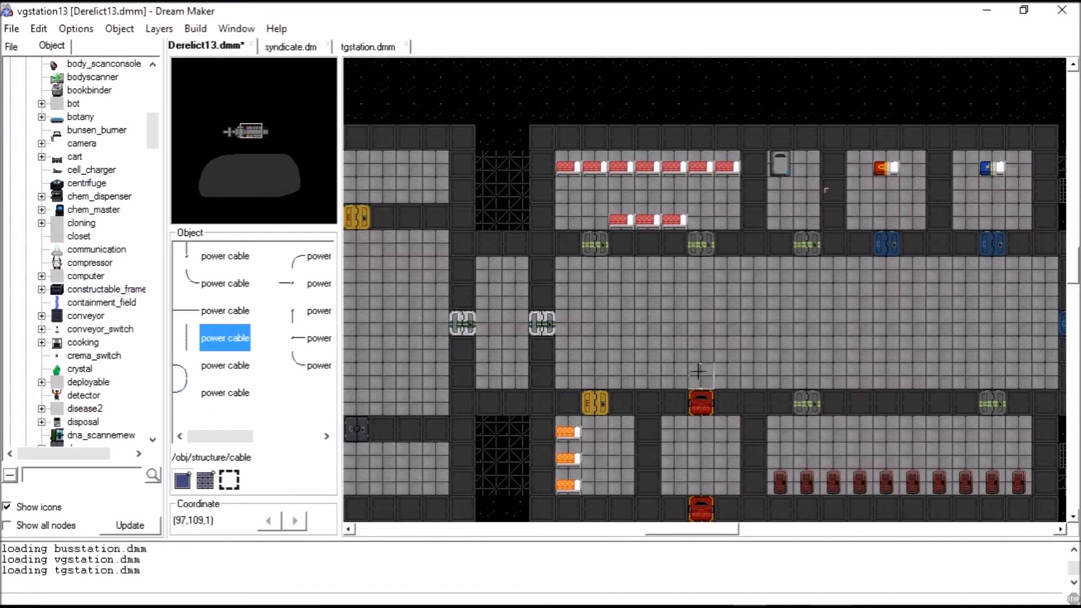
right_click(807, 192)
mouse_move(822, 443)
left_click(612, 434)
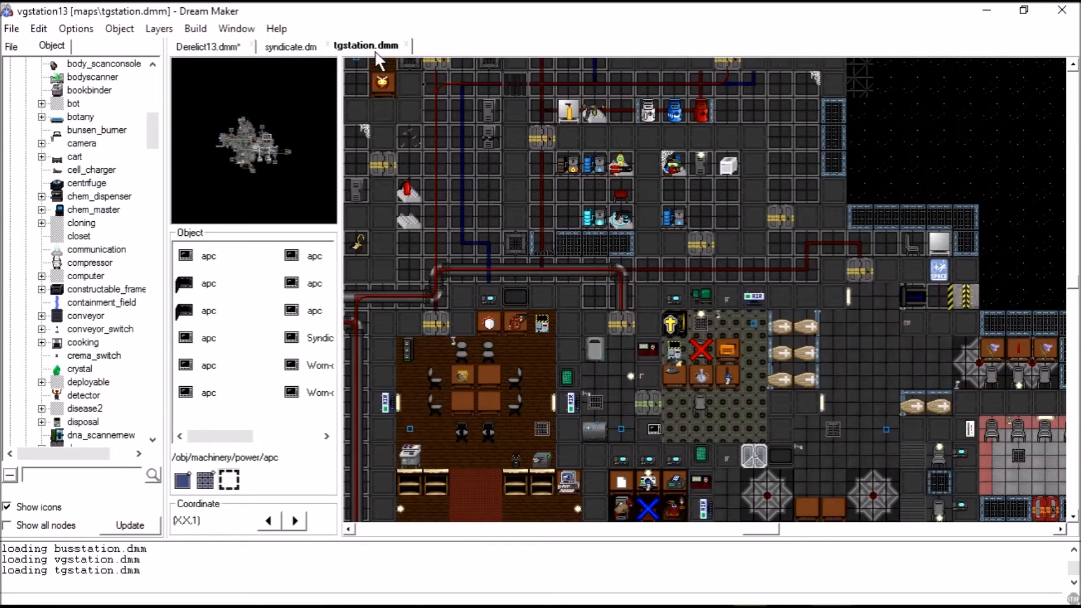
Check the tile by the chapel office's APC on the tgstation map, and save the Derelict13 map
left_click(367, 47)
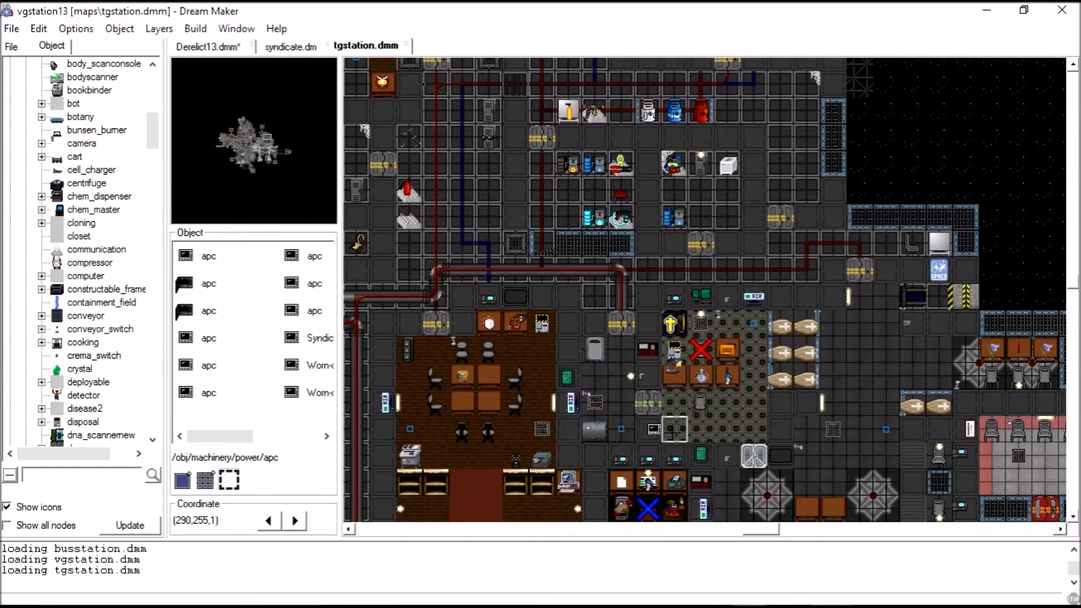
right_click(671, 432)
left_click(663, 432)
left_click(225, 48)
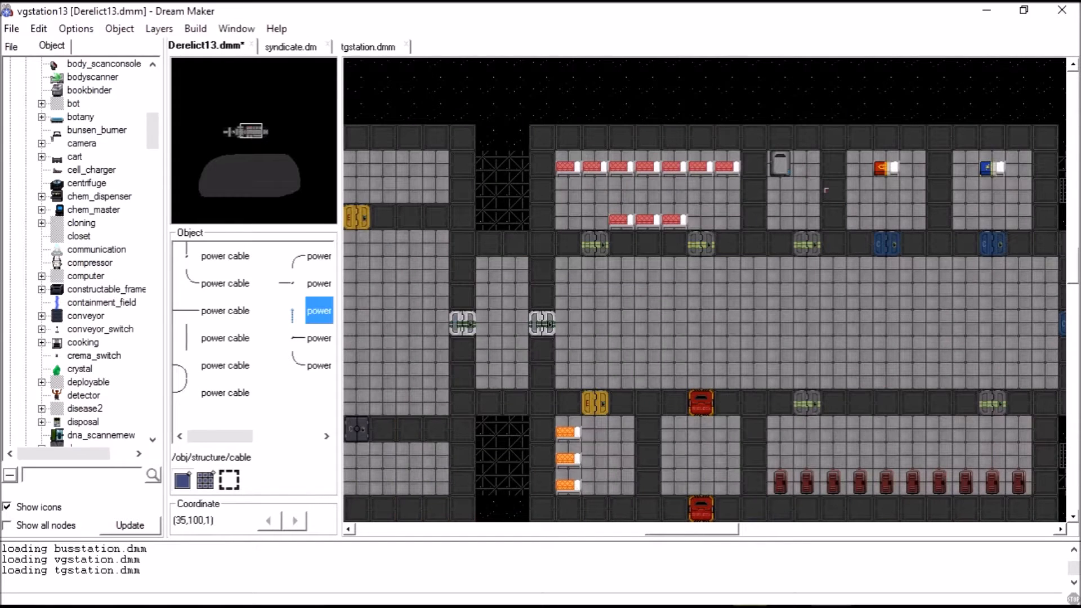
left_click(11, 28)
left_click(31, 106)
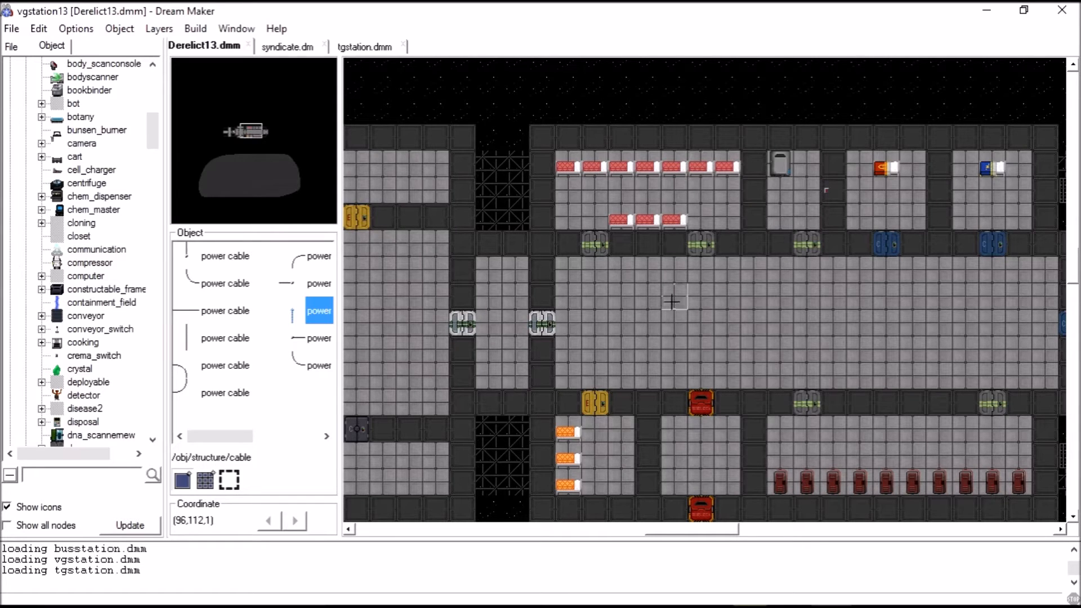
Survey the Derelict13 map from the western solar arrays through the central halls to the windowed room at the east end
key("Left")
key("Left")
key("Left")
key("Left")
key("Left")
key("Left")
key("Left")
key("Left")
key("Left")
key("Left")
key("Left")
key("Left")
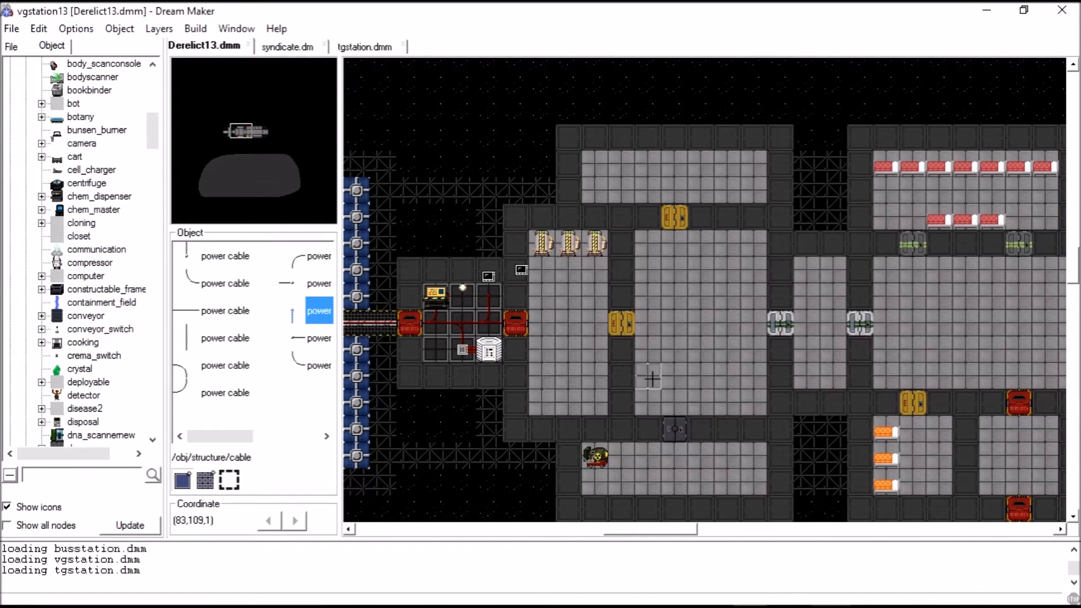
key("Right")
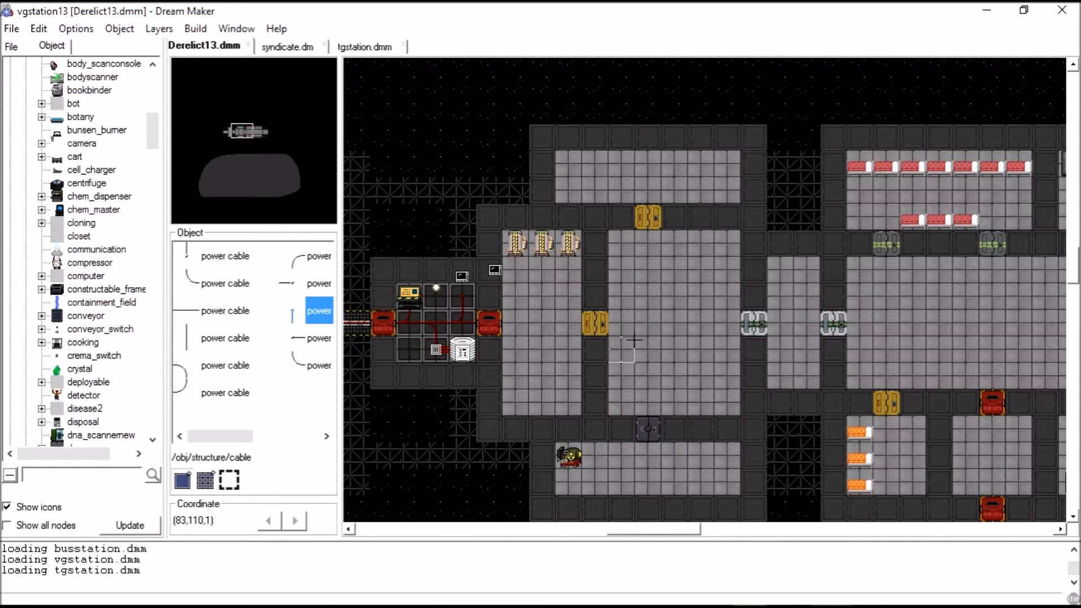
key("Down")
key("Left")
key("Left")
key("Left")
key("Left")
key("Left")
key("Left")
key("Left")
key("Left")
key("Left")
key("Left")
key("Left")
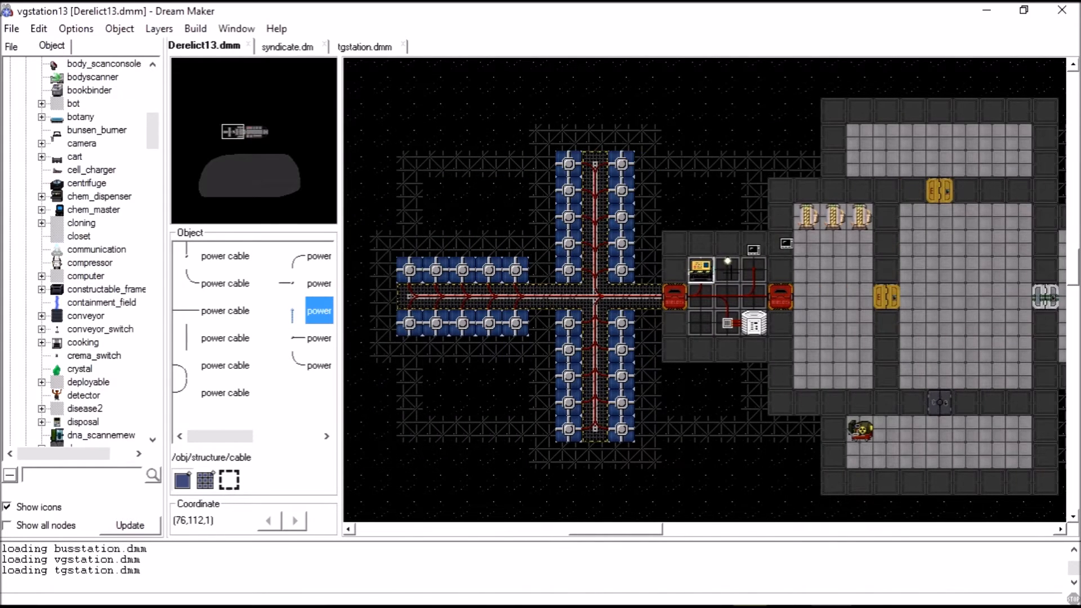
key("Right")
key("Right")
key("Right")
key("Right")
key("Right")
key("Right")
key("Right")
key("Right")
key("Right")
key("Right")
key("Right")
key("Right")
key("Right")
key("Right")
key("Right")
key("Right")
key("Right")
key("Right")
key("Right")
key("Right")
key("Right")
key("Right")
key("Right")
key("Right")
key("Right")
key("Right")
key("Right")
key("Right")
key("Right")
key("Right")
key("Right")
key("Right")
key("Right")
key("Right")
key("Right")
key("Right")
key("Right")
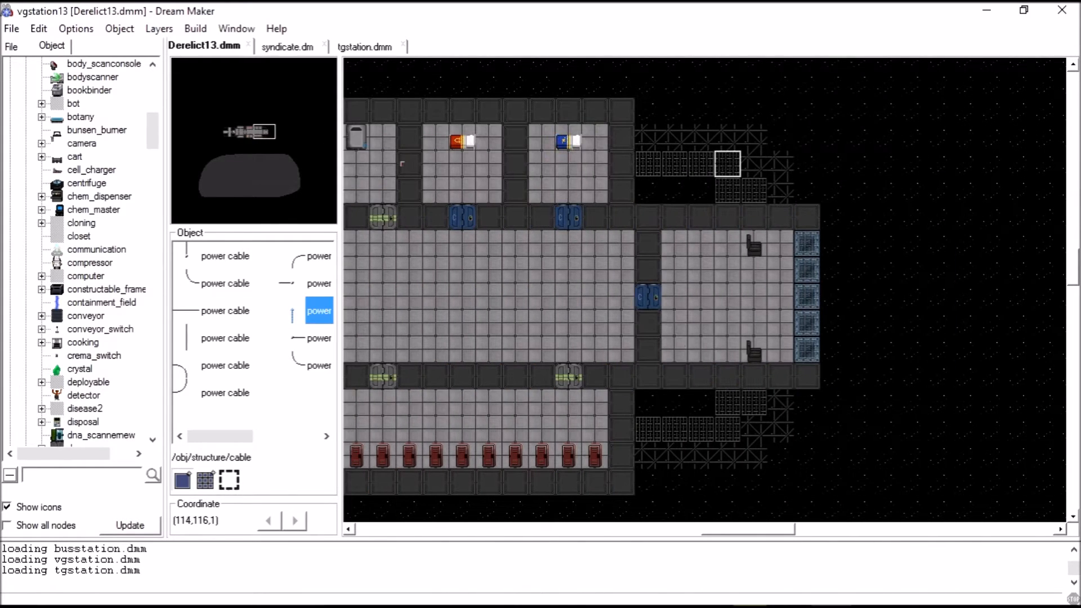
key("Left")
key("Left")
key("Left")
key("Left")
key("Left")
key("Left")
key("Left")
key("Left")
key("Left")
key("Left")
key("Left")
key("Left")
key("Left")
key("Left")
key("Left")
key("Left")
key("Left")
key("Left")
key("Left")
key("Left")
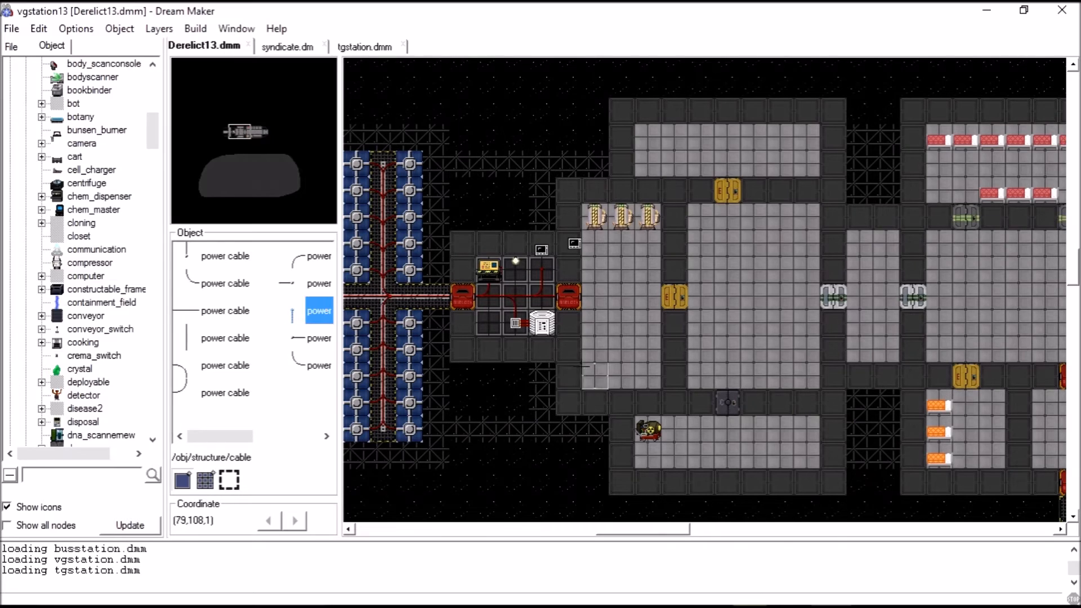
Examine the solar array in the tgstation map, including its wiring and the objects on the tile at its northern end
left_click(359, 50)
left_click_drag(267, 132, 264, 131)
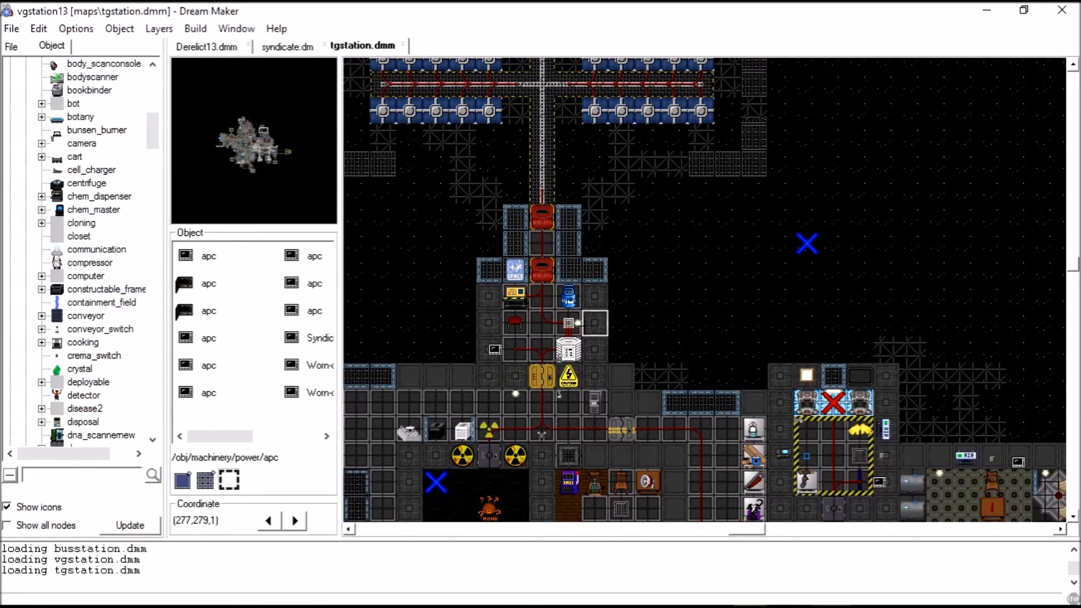
key("Up")
key("Up")
key("Up")
key("Up")
key("Up")
key("Up")
key("Up")
key("Up")
key("Up")
key("Up")
key("Up")
key("Up")
key("Up")
key("Up")
right_click(542, 137)
left_click(485, 206)
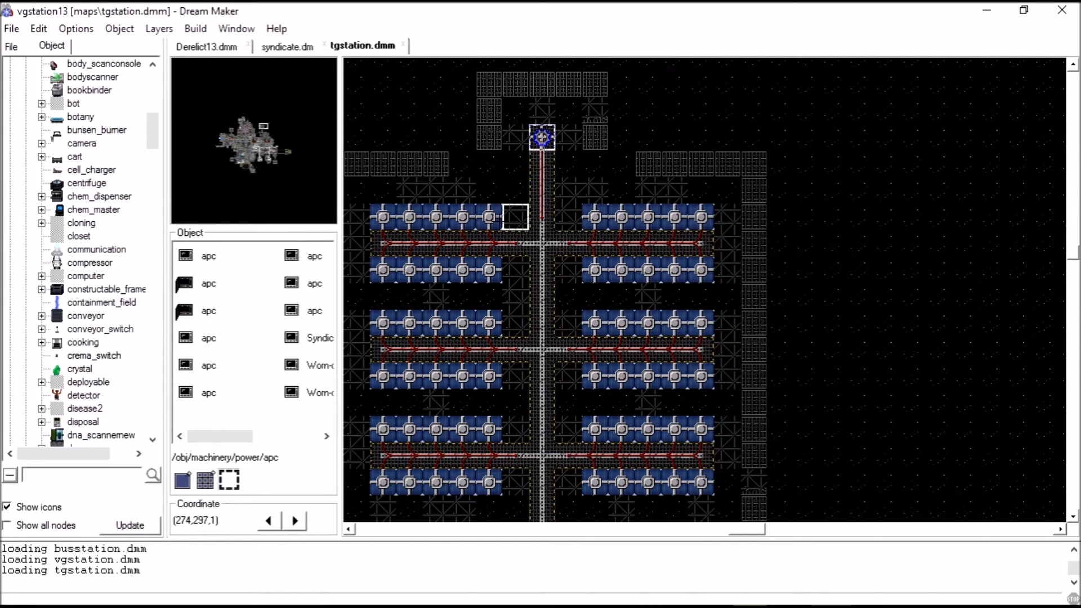
Return to the Derelict13 map and look over the section between engineering and the central hall
left_click(219, 47)
key("Left")
key("Left")
key("Left")
key("Left")
key("Left")
key("Left")
key("Left")
key("Left")
key("Left")
key("Right")
key("Right")
key("Right")
key("Right")
key("Right")
key("Right")
key("Right")
key("Right")
key("Right")
key("Right")
key("Right")
key("Right")
key("Right")
key("Right")
key("Right")
key("Right")
key("Right")
key("Right")
key("Right")
key("Right")
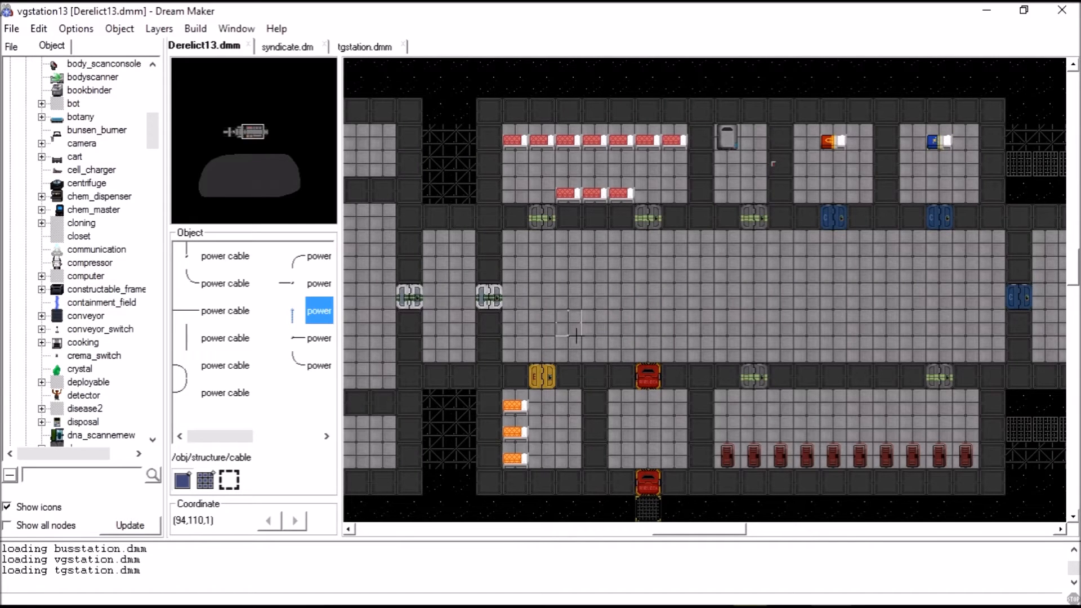
key("Left")
key("Left")
key("Left")
key("Left")
key("Left")
key("Left")
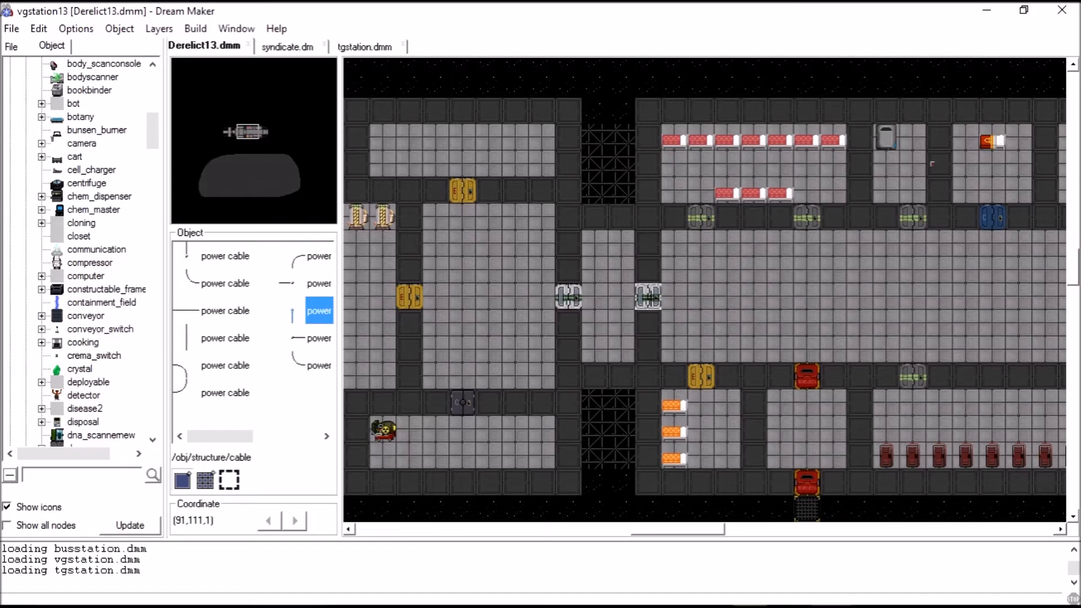
Make the Maintenance Hatch glass medical airlock at tile (91,111) the active object and browse its variants
right_click(650, 299)
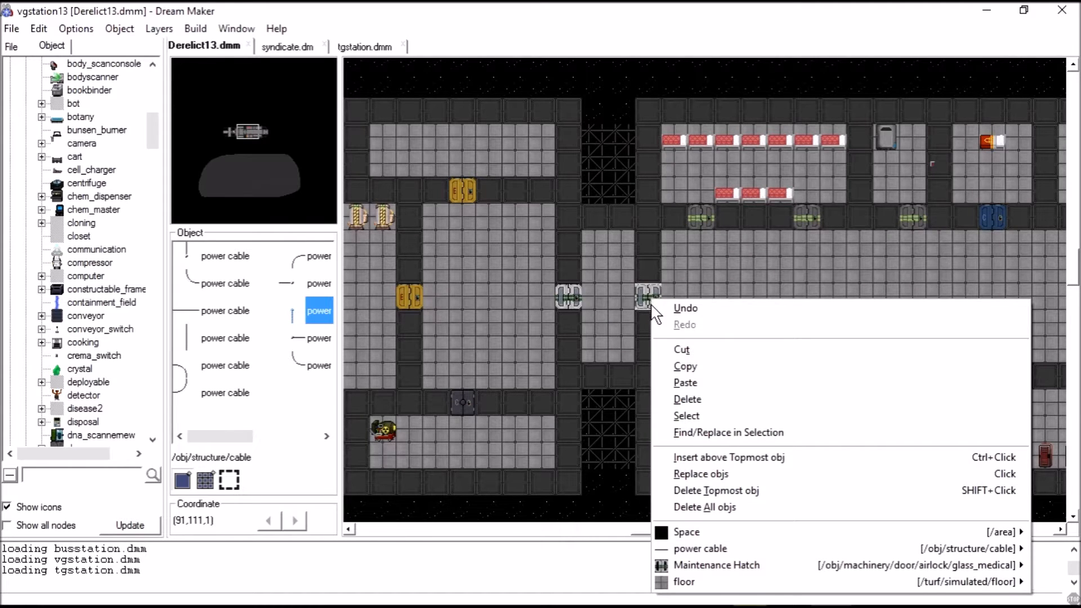
left_click(620, 315)
right_click(640, 300)
mouse_move(708, 571)
left_click(467, 442)
scroll(76, 293, "down", 10)
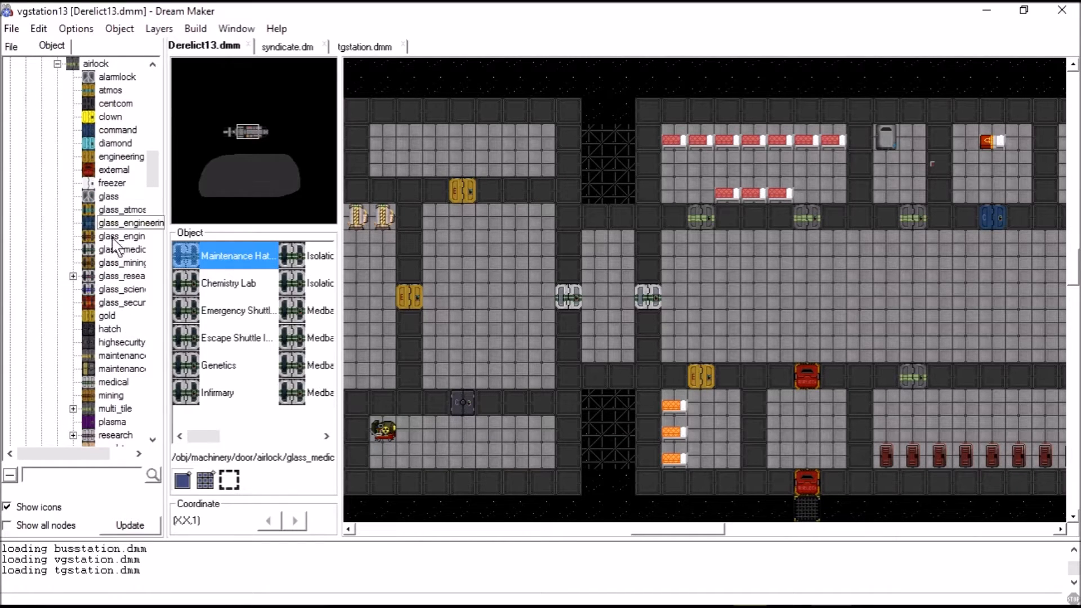
left_click_drag(196, 437, 293, 426)
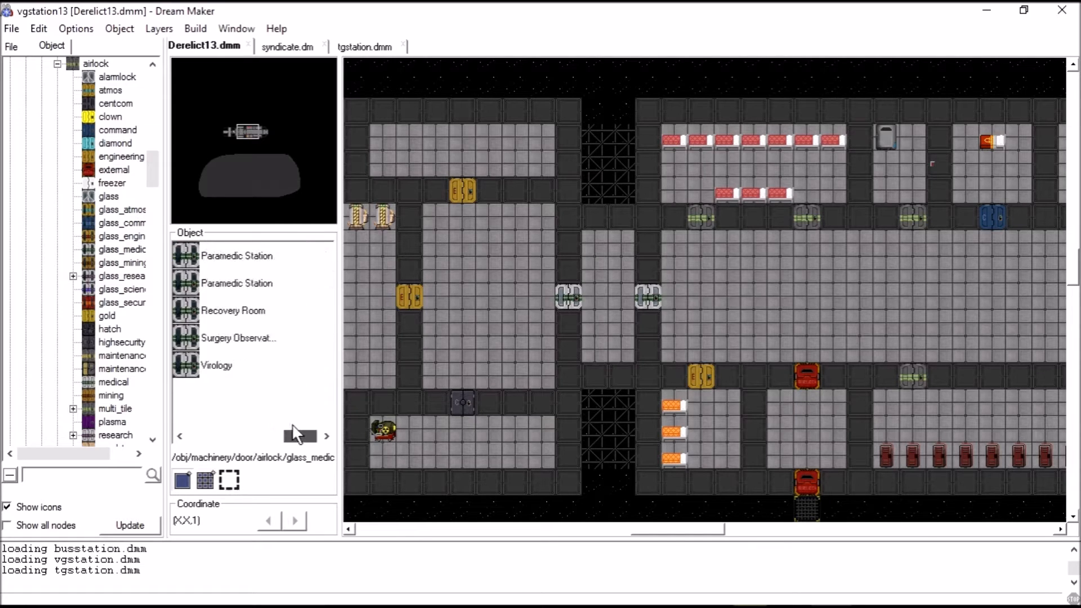
scroll(107, 349, "down", 1)
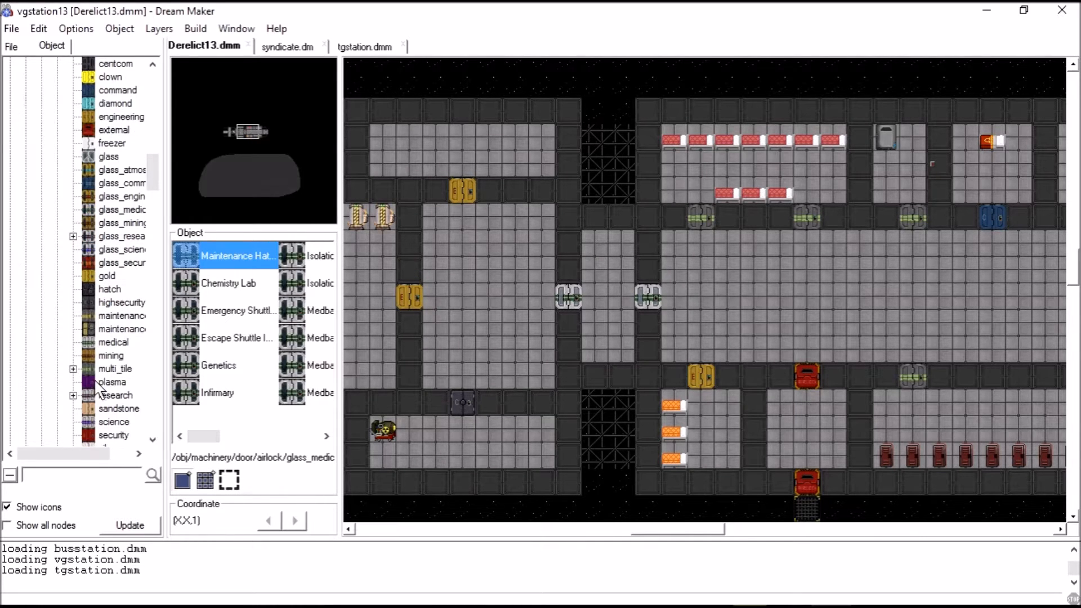
Try placing a Patient Room 1 medical airlock on the central hall's west entrance at tile (91,111)
left_click(103, 343)
left_click_drag(209, 431, 256, 431)
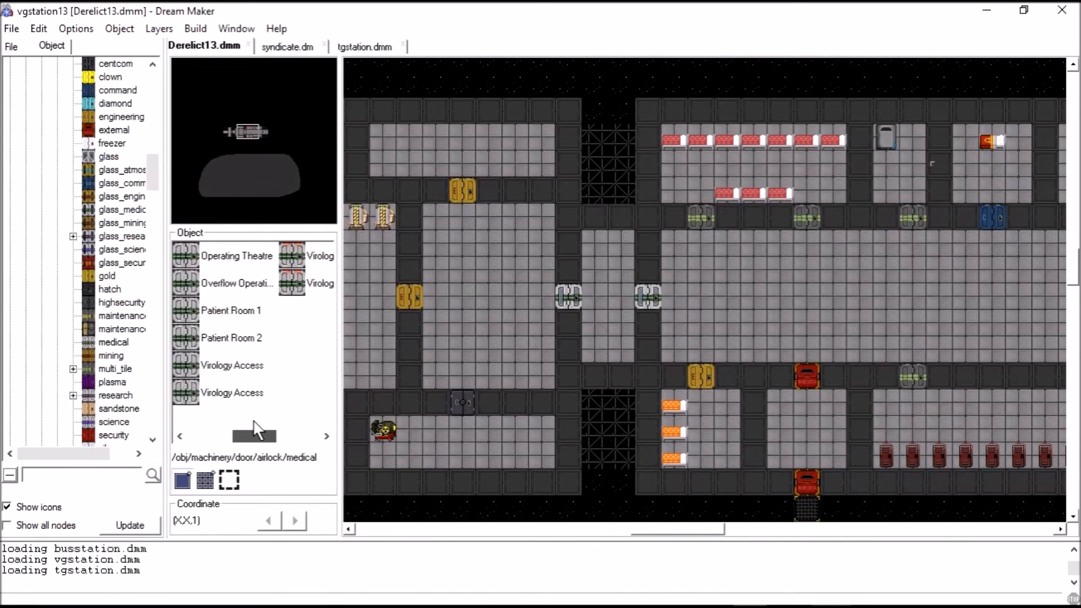
left_click(230, 310)
left_click(648, 297)
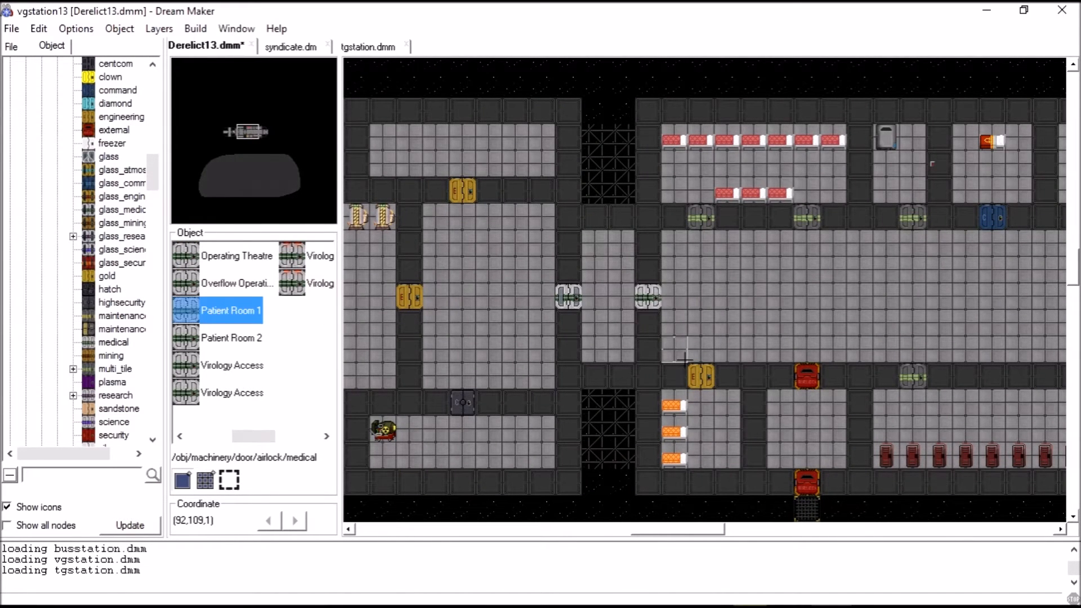
Undo the Patient Room 1 airlock placement and delete the Maintenance Hatch airlock from tile (91,111)
right_click(655, 300)
left_click(702, 286)
right_click(651, 305)
left_click(694, 313)
right_click(655, 301)
mouse_move(740, 564)
left_click(520, 475)
right_click(578, 305)
left_click(547, 300)
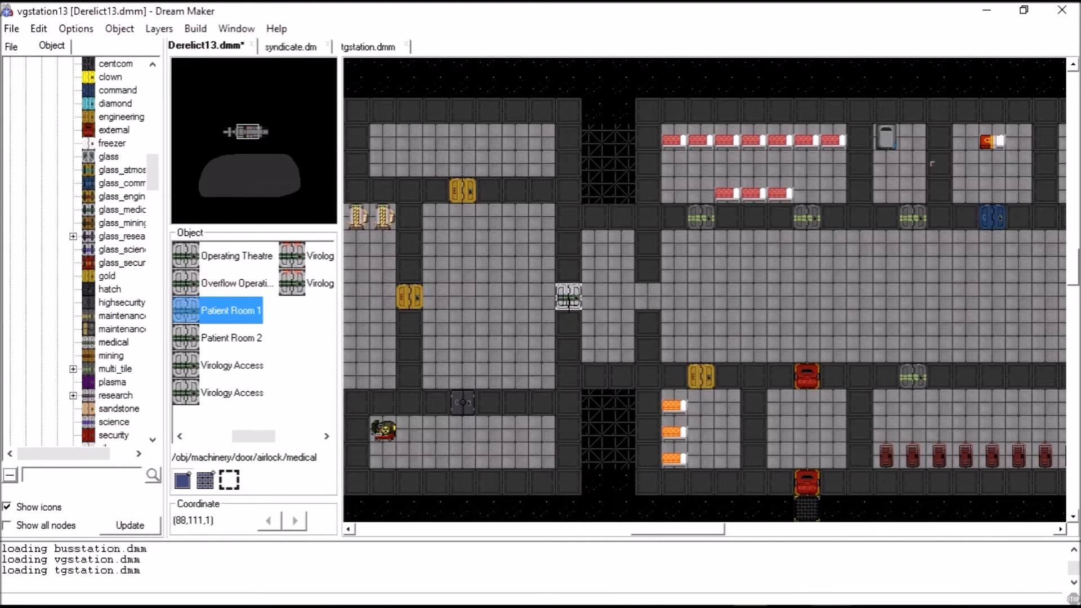
Put Patient Room 1 medical airlocks at tile (88,111) and at the central hall's west entrance, tile (91,111)
left_click(573, 305, "ctrl")
right_click(575, 306)
mouse_move(642, 578)
left_click(448, 486)
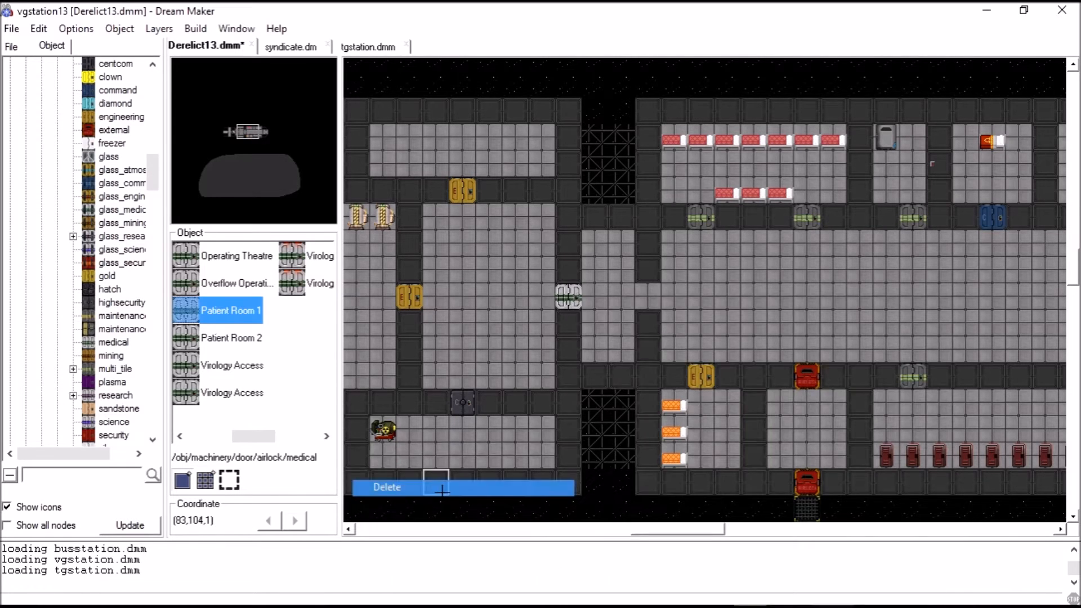
right_click(578, 300)
right_click(648, 288)
left_click(569, 320)
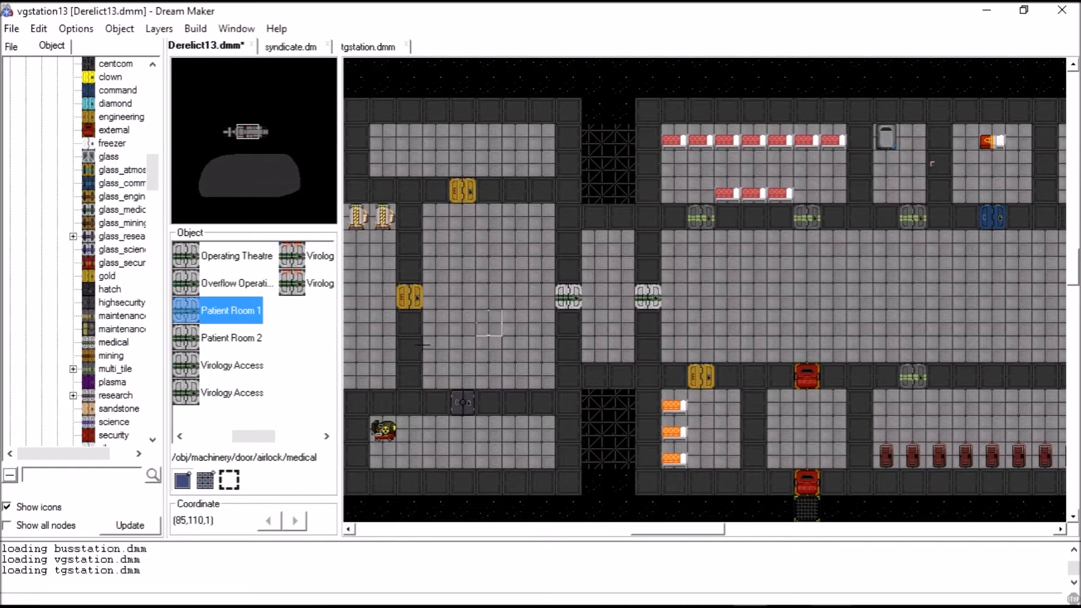
Replace the yellow airlock of the northern side room near engineering, tile (84,115), with an Operating Theatre medical airlock
key("Left")
key("Left")
key("Left")
key("Left")
key("Left")
key("Left")
key("Left")
key("Left")
key("Left")
key("Left")
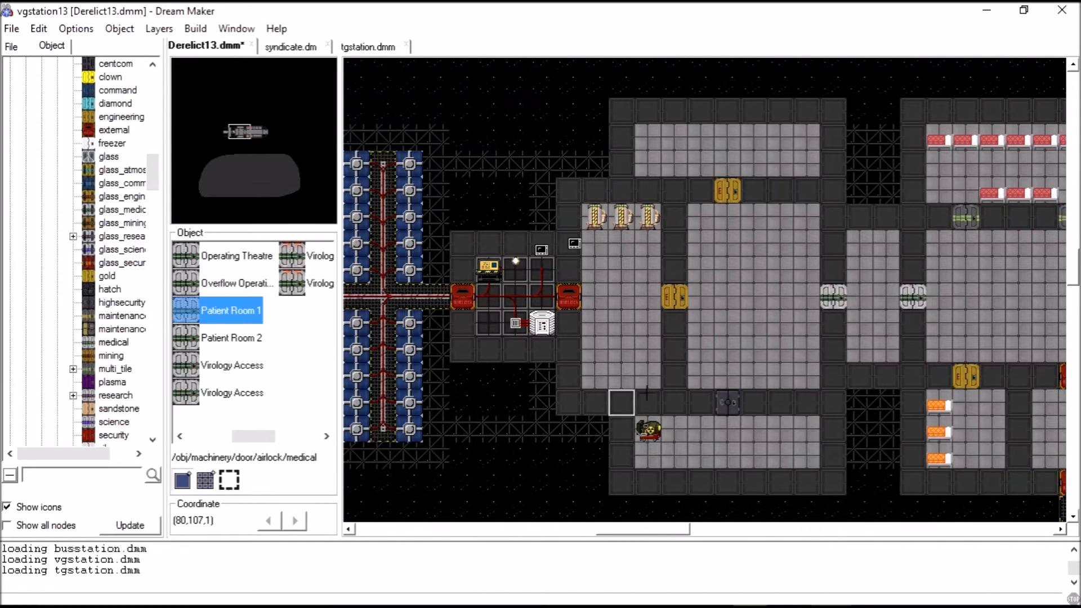
key("Right")
key("Right")
key("Right")
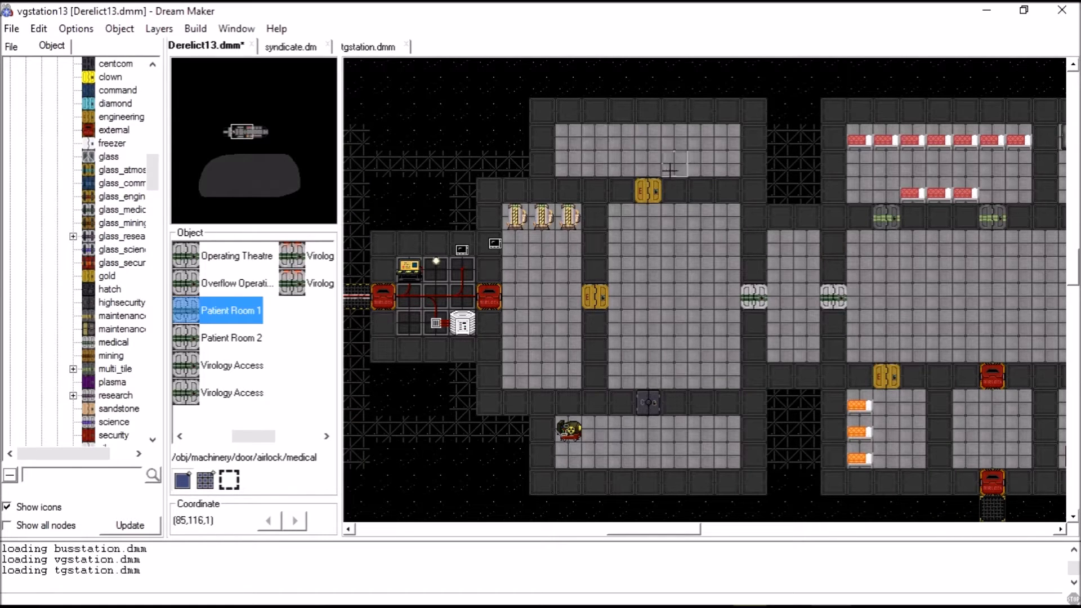
mouse_move(253, 441)
left_mouse_down()
mouse_move(197, 442)
mouse_move(258, 439)
left_mouse_up()
left_click(257, 262)
right_click(649, 191)
left_click(726, 365)
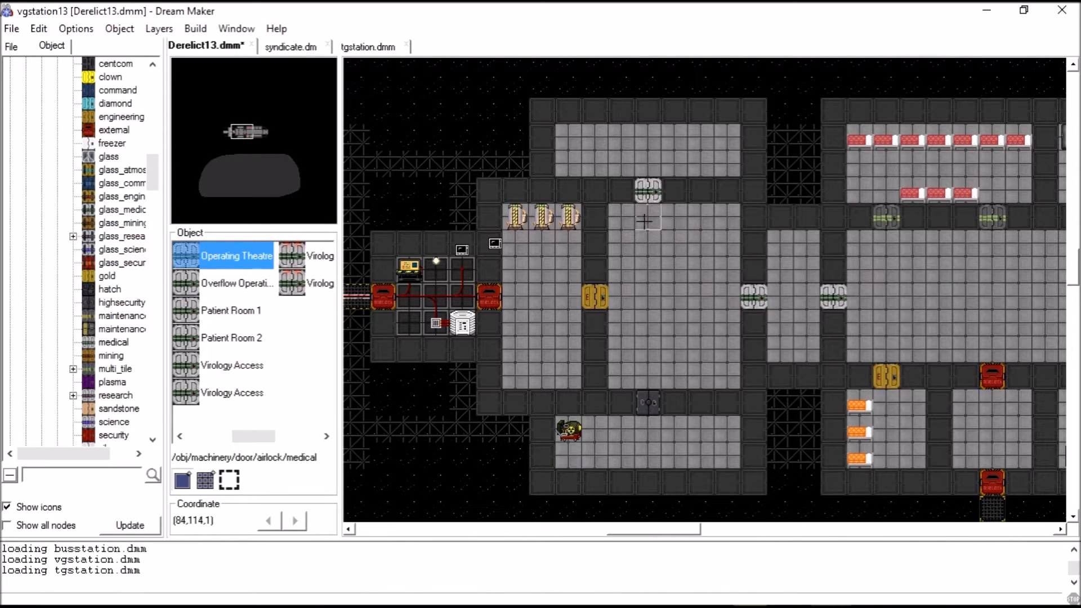
Look over the central hall with its side rooms and the section leading back toward engineering
left_click_drag(905, 325, 472, 316)
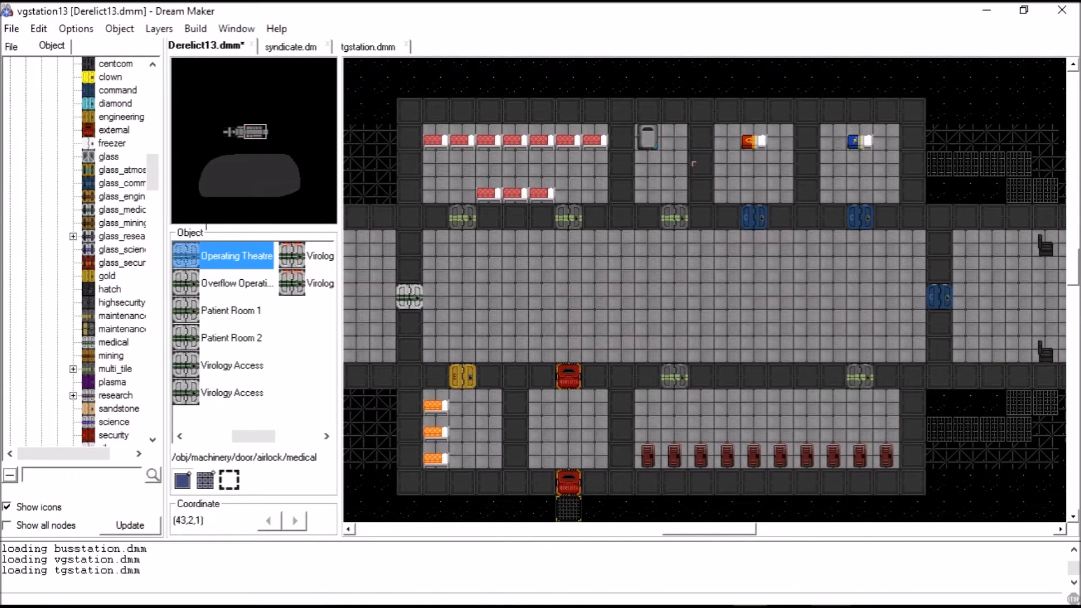
key("Left")
key("Left")
key("Left")
key("Left")
key("Left")
key("Left")
key("Left")
key("Left")
key("Left")
key("Left")
key("Left")
key("Left")
key("Left")
key("Left")
key("Left")
key("Left")
key("Left")
key("Left")
key("Left")
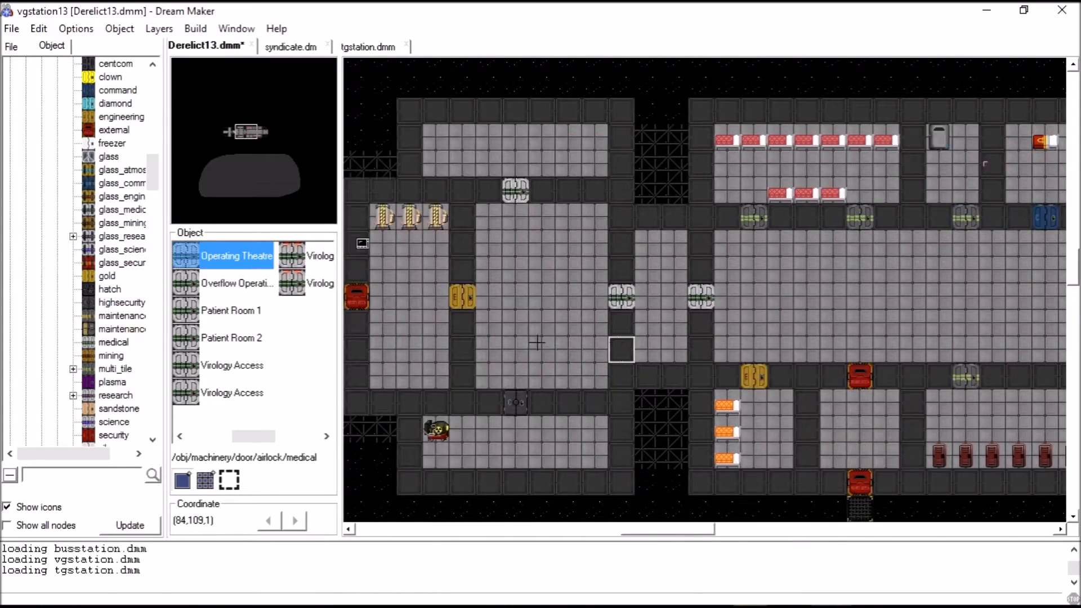
Make the APC in the small engineering power room the active object and browse its variants
right_click(535, 257)
mouse_move(692, 535)
left_click(822, 405)
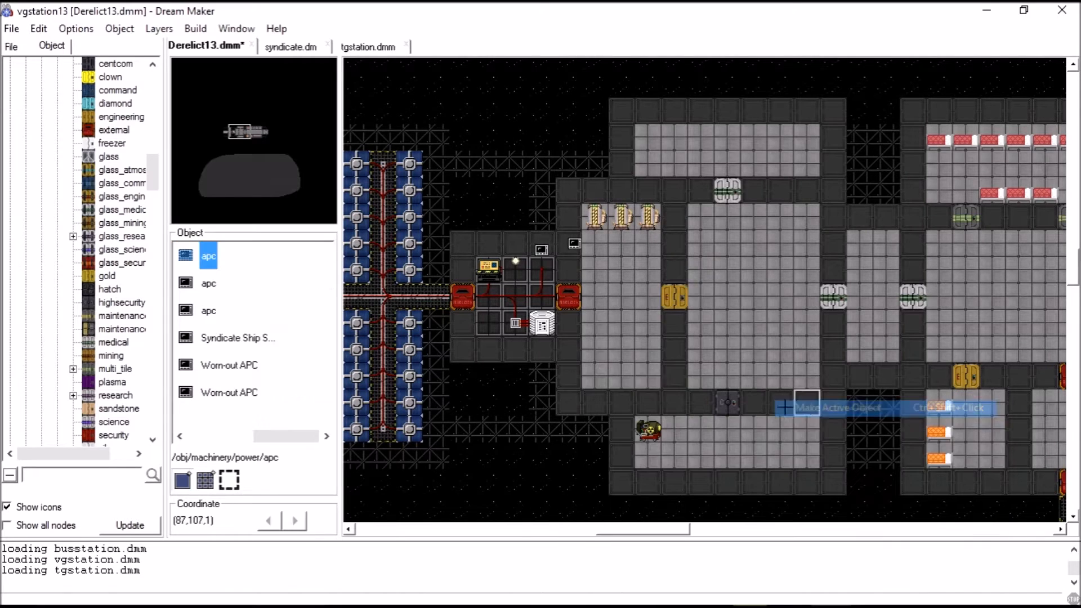
left_click(212, 285)
scroll(213, 286, "down", 3)
left_click_drag(265, 439, 186, 439)
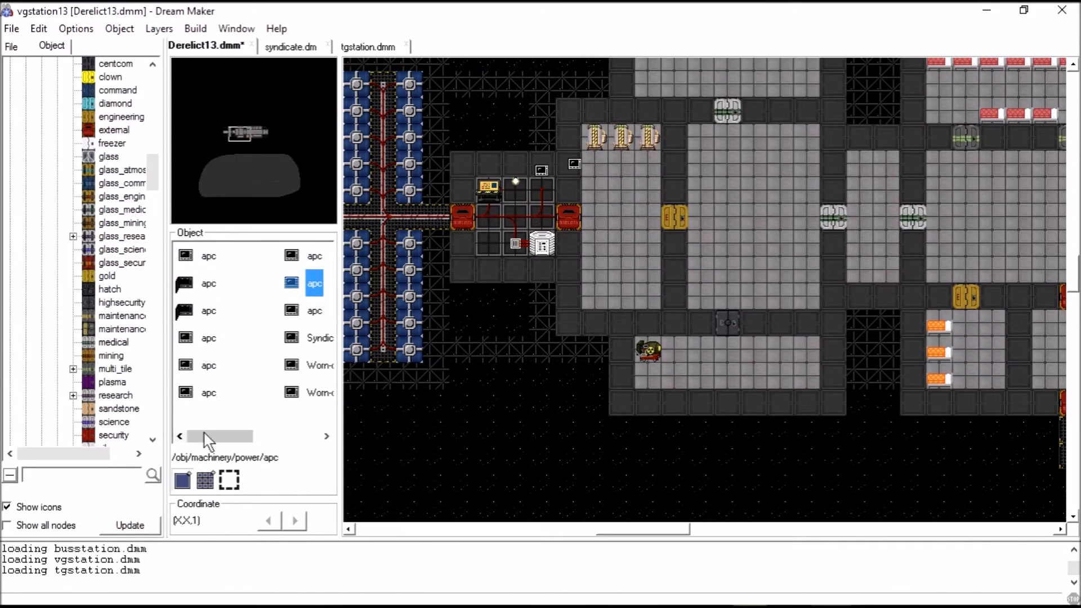
Place samples of the fourth, fifth and sixth APC variants in the empty space south of engineering to compare their offsets
left_click(209, 345)
left_click(495, 429)
left_click(209, 366)
left_click(510, 462)
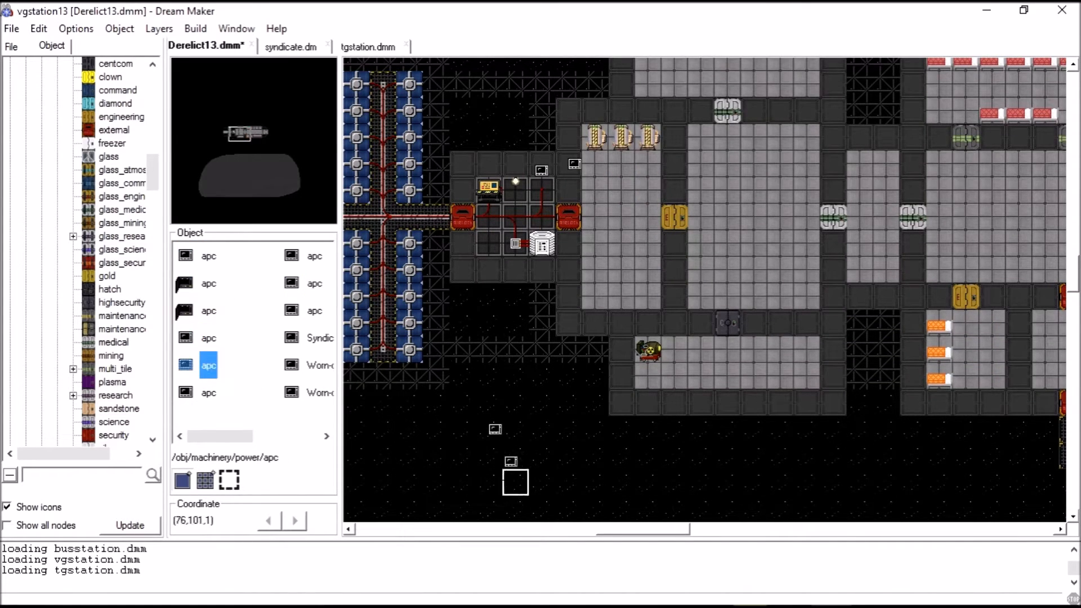
left_click(193, 391)
left_click(489, 483)
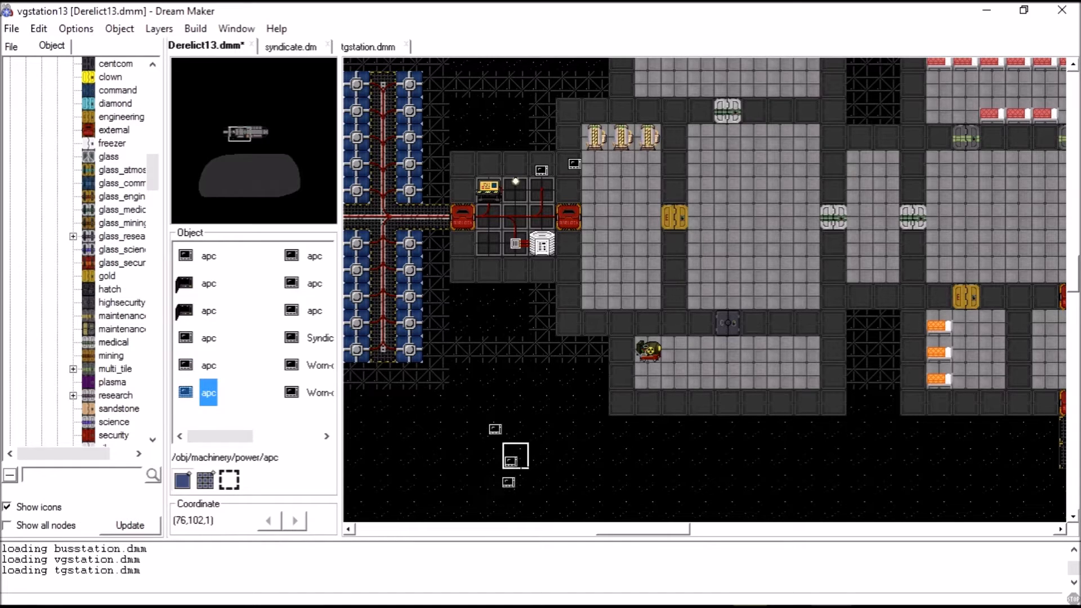
right_click(518, 487)
right_click(482, 486)
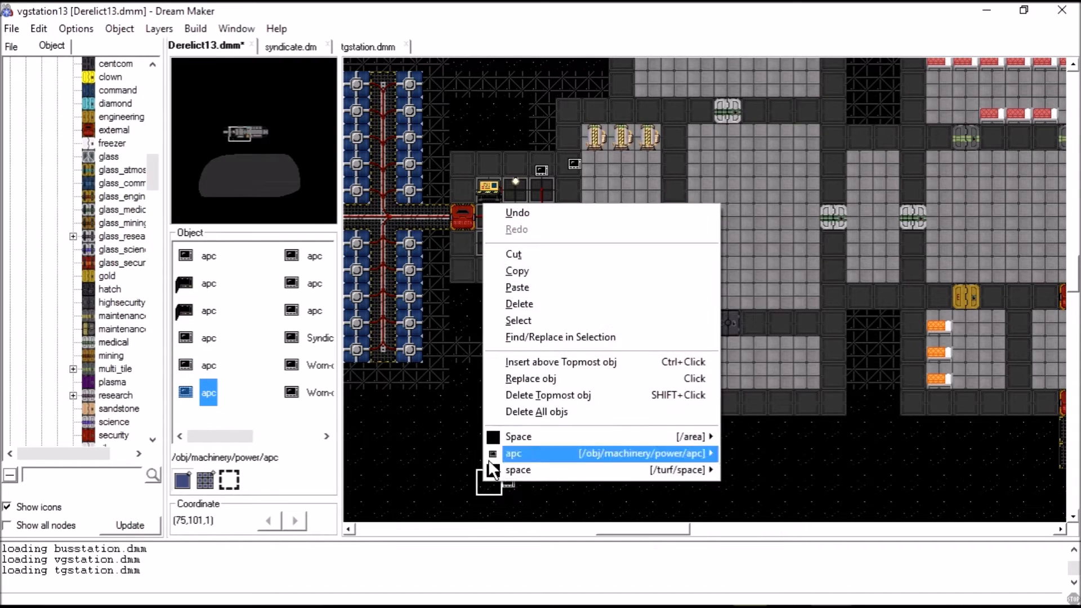
left_click(468, 458)
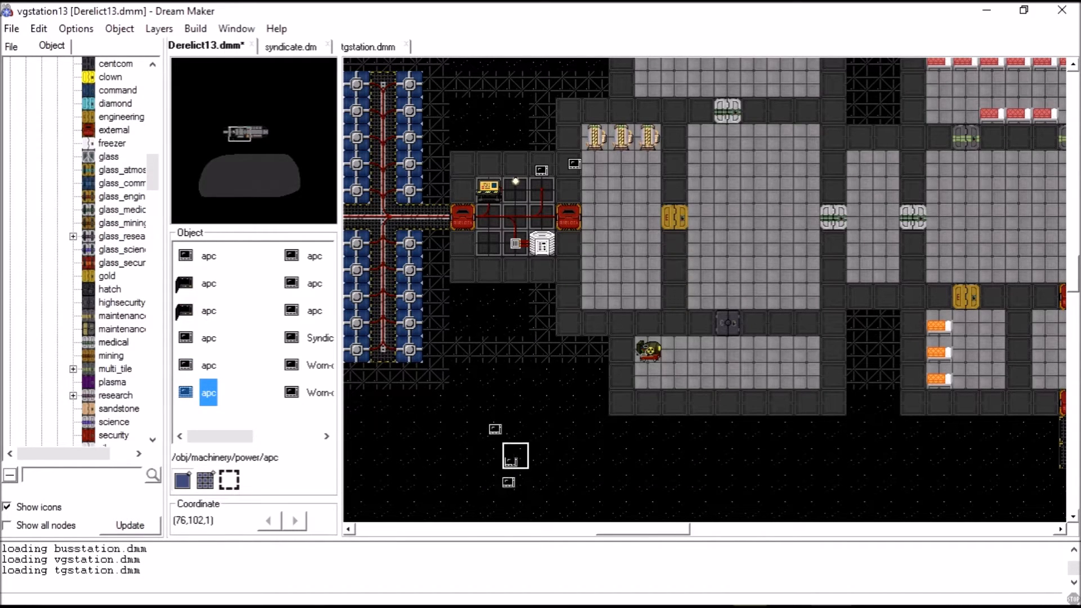
Try the remaining plain APC variants among the samples in space and settle on the fourth variant
left_click(310, 259)
left_click(489, 456)
left_click(314, 284)
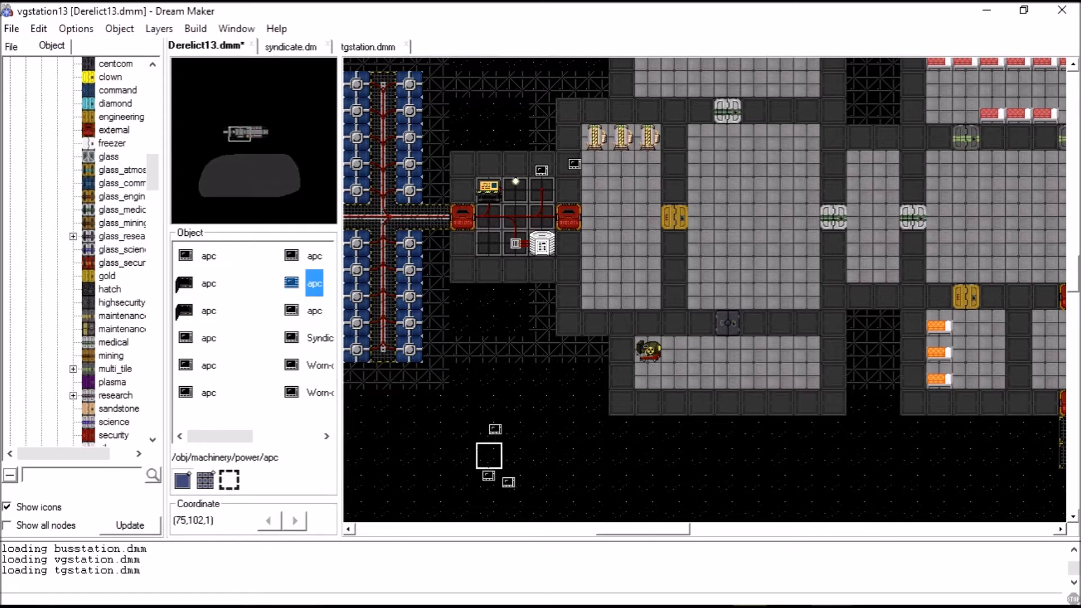
left_click(315, 311)
left_click(489, 482)
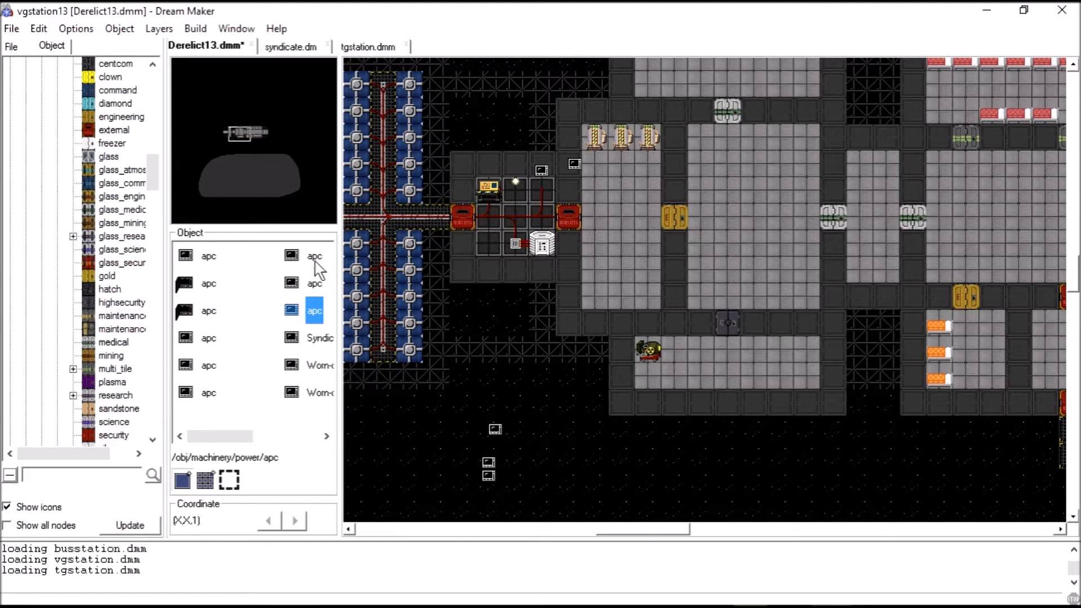
mouse_move(227, 431)
left_mouse_down()
mouse_move(290, 432)
mouse_move(227, 431)
left_mouse_up()
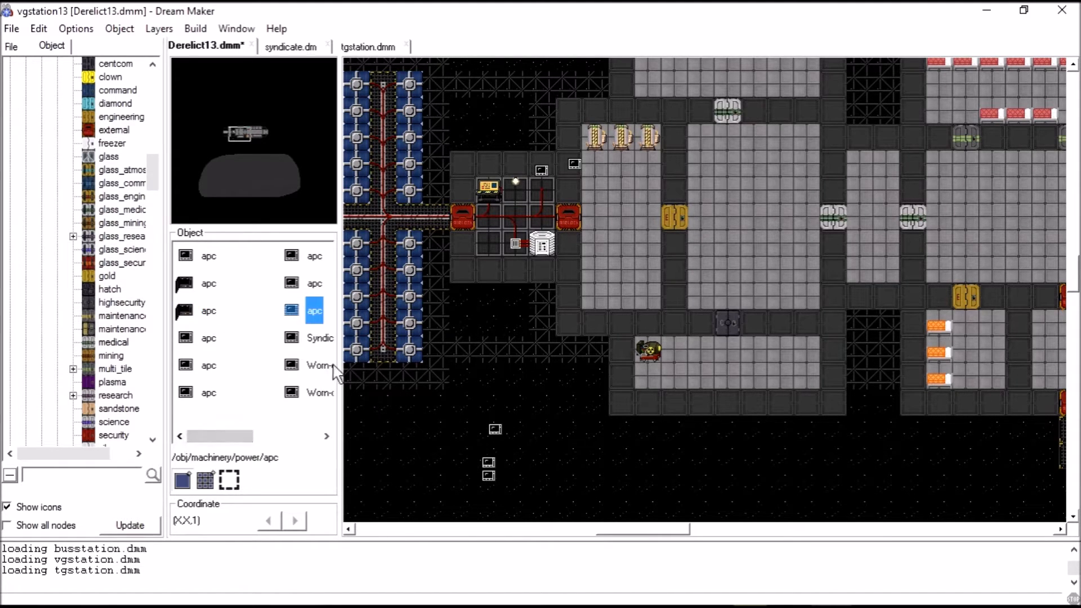
left_click(186, 256)
left_click(212, 338)
left_click(489, 455)
Place the fourth APC variant on the west wall of the northern room with the red beds, at tile (92,116)
key("Right")
key("Up")
key("Up")
key("Up")
key("Right")
key("Right")
key("Right")
key("Right")
key("Right")
key("Right")
key("Right")
key("Right")
key("Right")
key("Right")
left_click(647, 166)
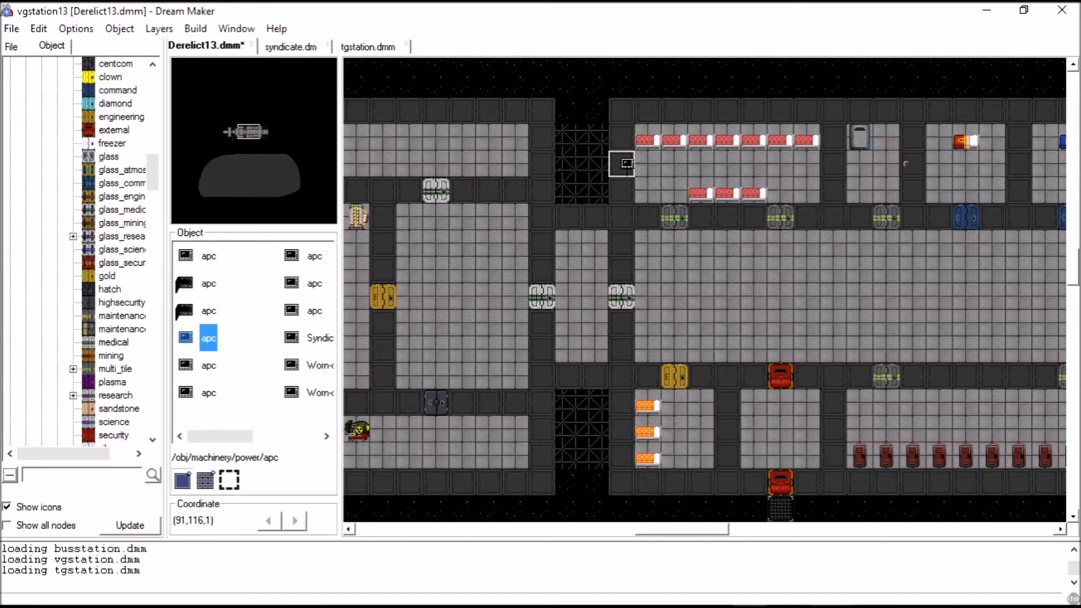
Go back to the sample APCs south of engineering and test further variants, settling on the eighth one
key("Left")
key("Left")
key("Left")
key("Left")
key("Left")
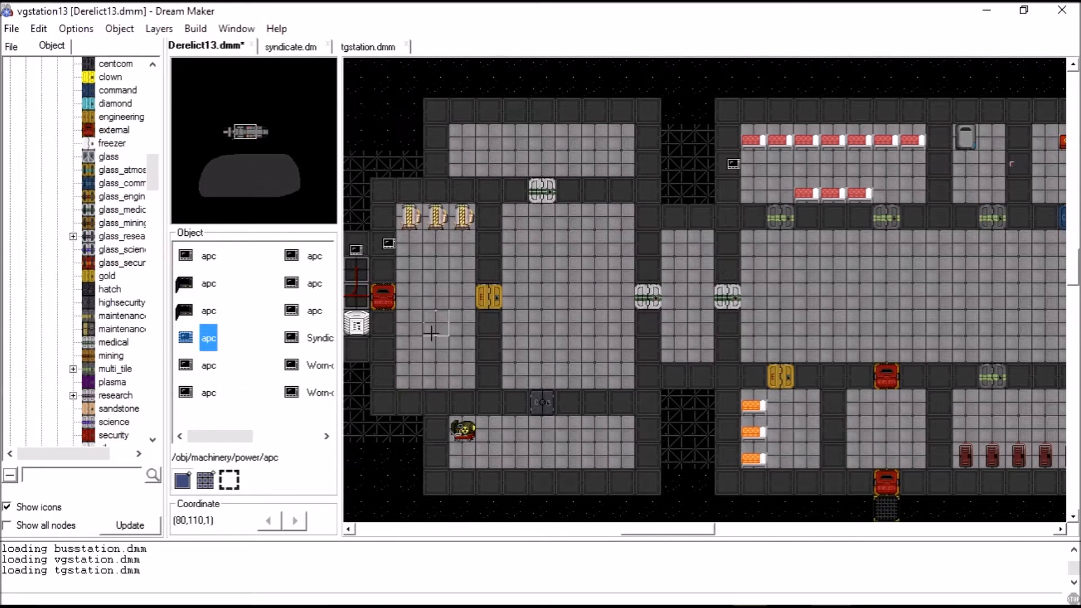
key("Down")
key("Down")
key("Down")
key("Down")
key("Down")
key("Down")
key("Left")
key("Left")
key("Left")
key("Left")
key("Left")
key("Left")
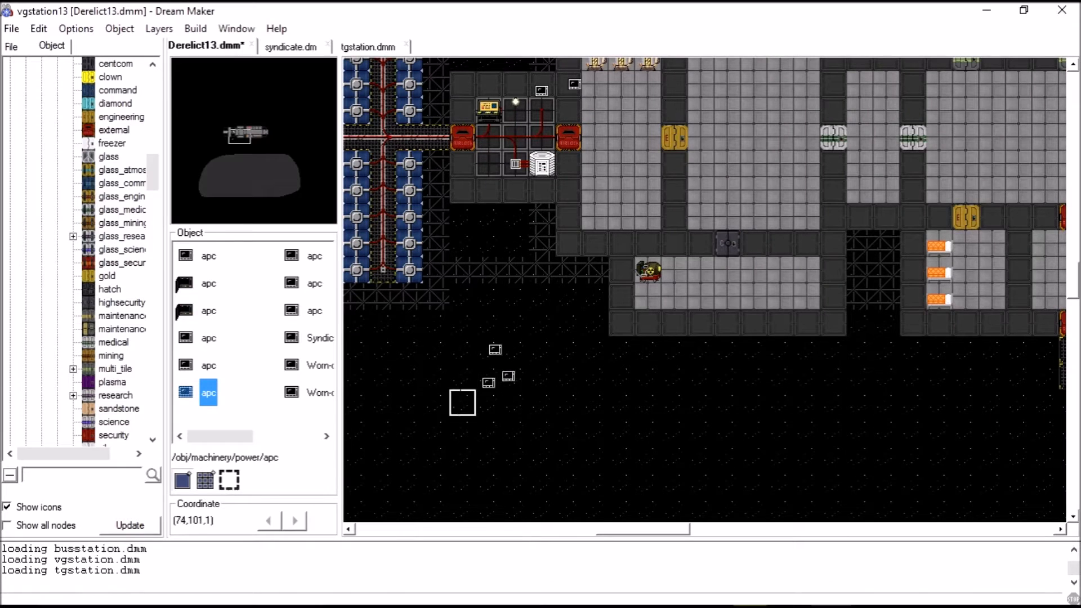
left_click(223, 370)
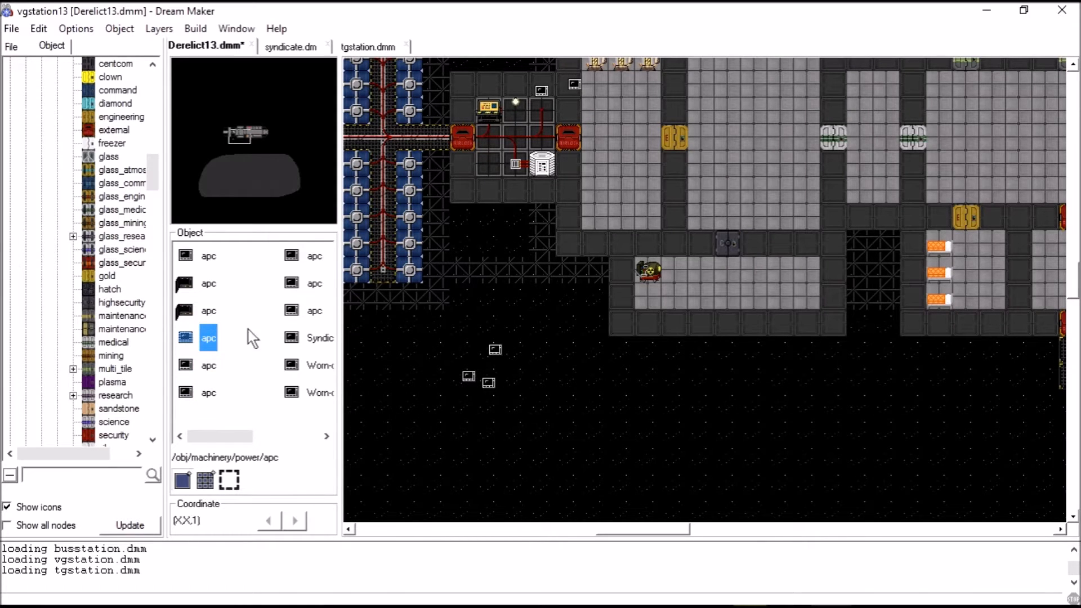
left_click(310, 256)
left_click(314, 290)
left_click(489, 403)
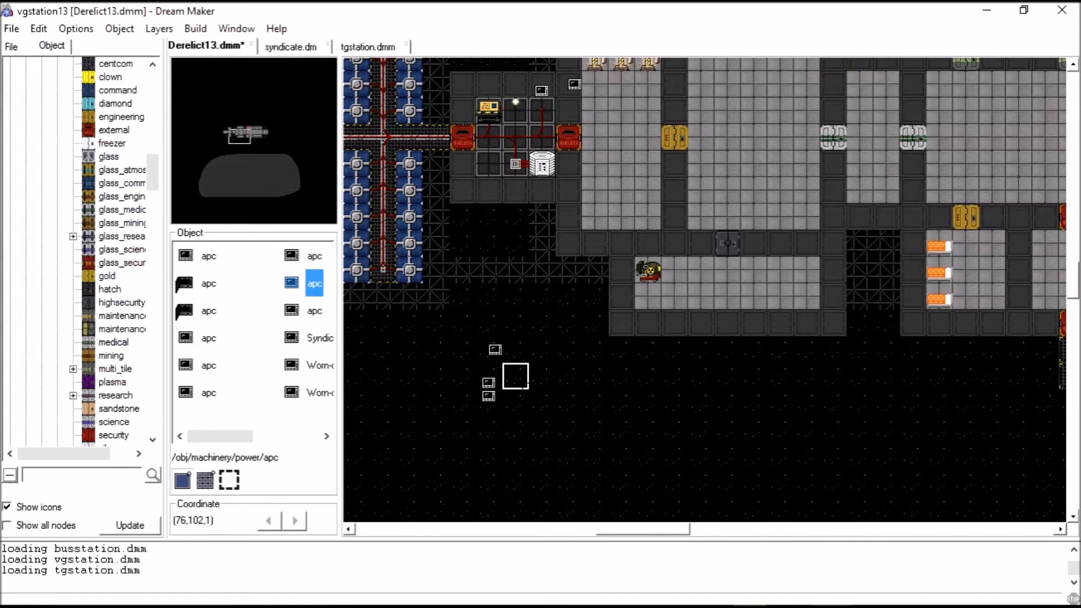
Place the eighth APC variant on the south wall of the southern side room at tile (87,105)
key("Up")
key("Up")
key("Up")
key("Up")
key("Up")
key("Up")
key("Right")
key("Right")
key("Right")
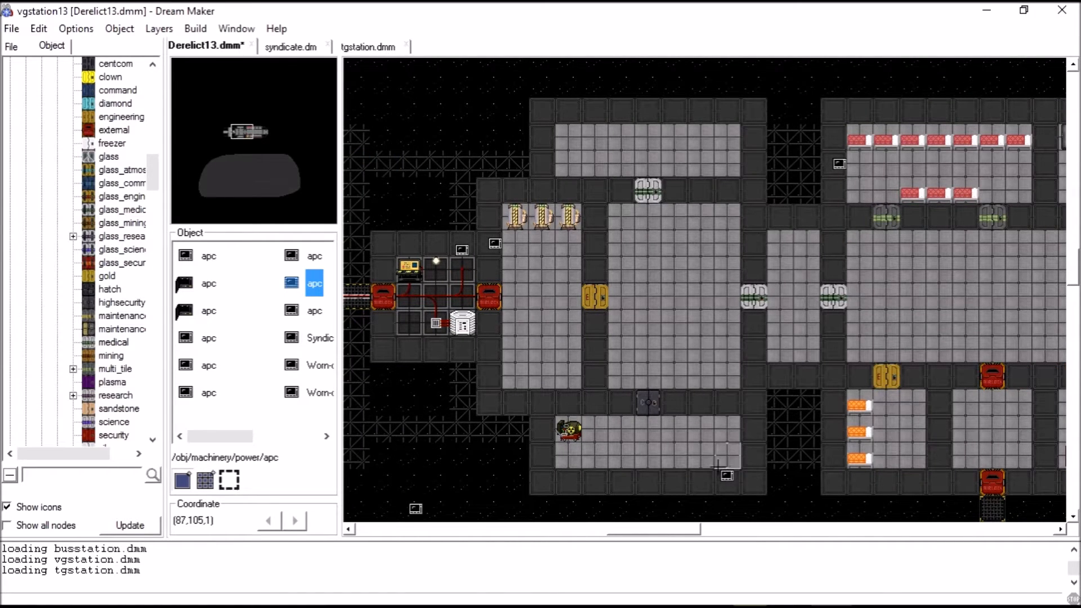
Switch to the tgstation map and find its disposals and aft maintenance section for reference
key("Right")
key("Right")
key("Right")
key("Right")
key("Right")
key("Right")
key("Right")
key("Right")
key("Right")
key("Right")
key("Right")
key("Right")
key("Right")
key("Right")
key("Right")
left_click(365, 48)
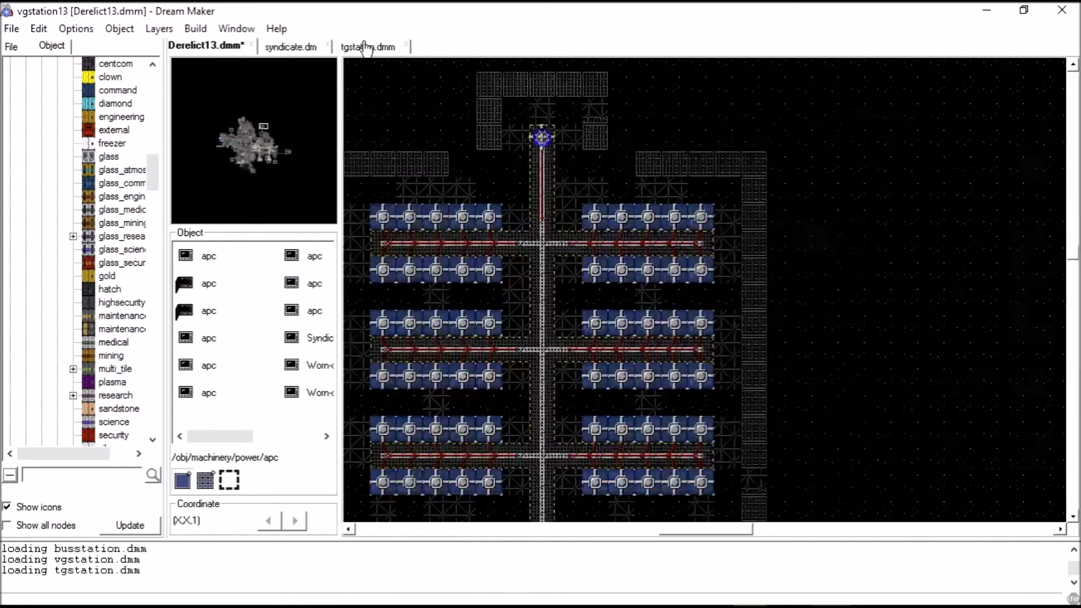
left_click_drag(246, 147, 239, 158)
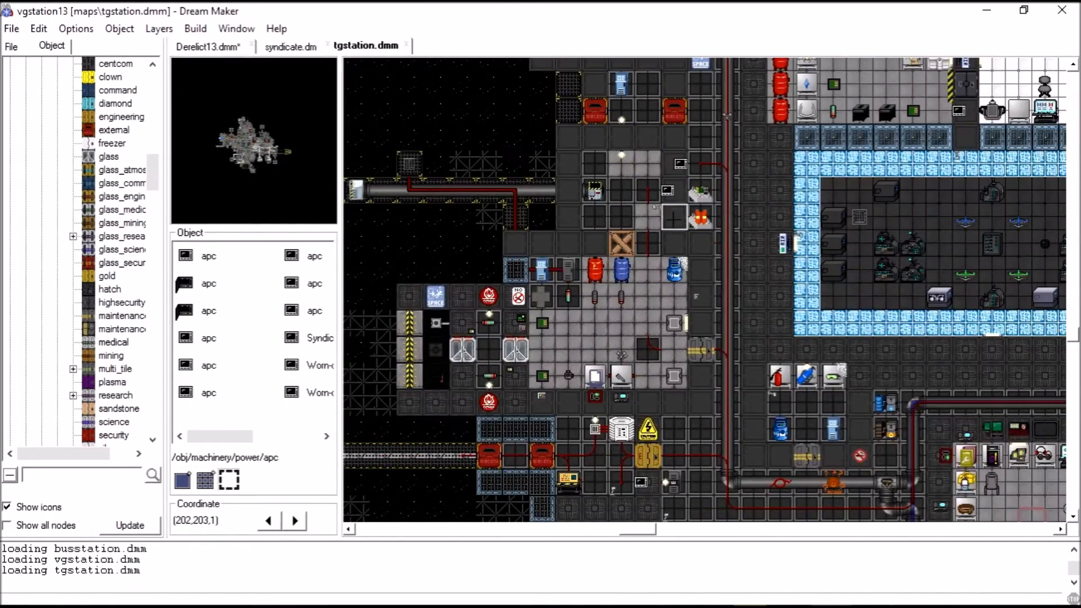
scroll(649, 216, "up", 3)
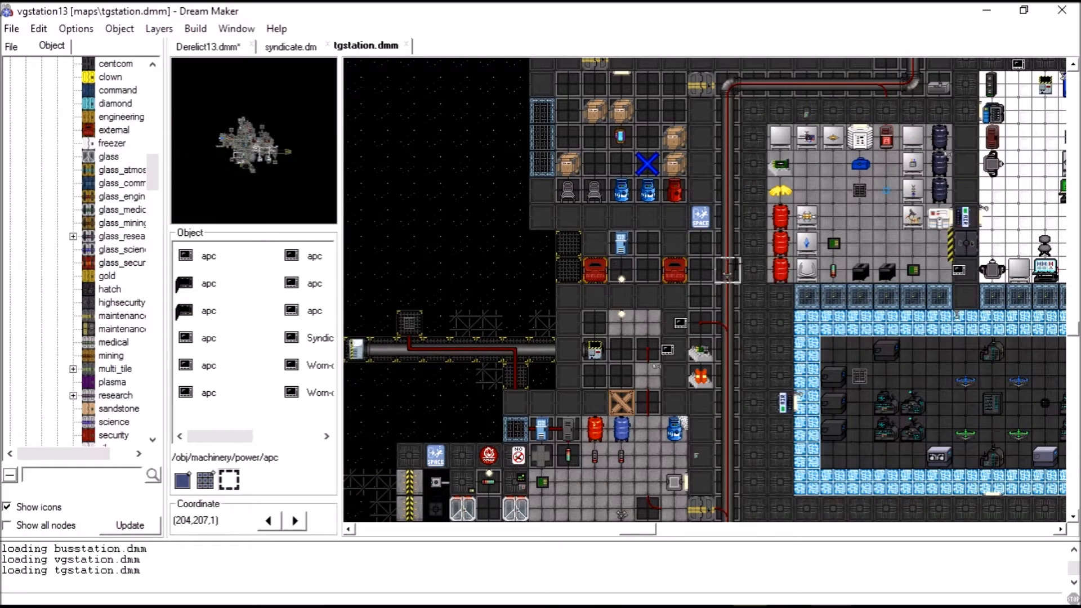
Show the area layer to examine how areas cover aft maintenance, and hide it again
left_click(158, 28)
left_click(180, 72)
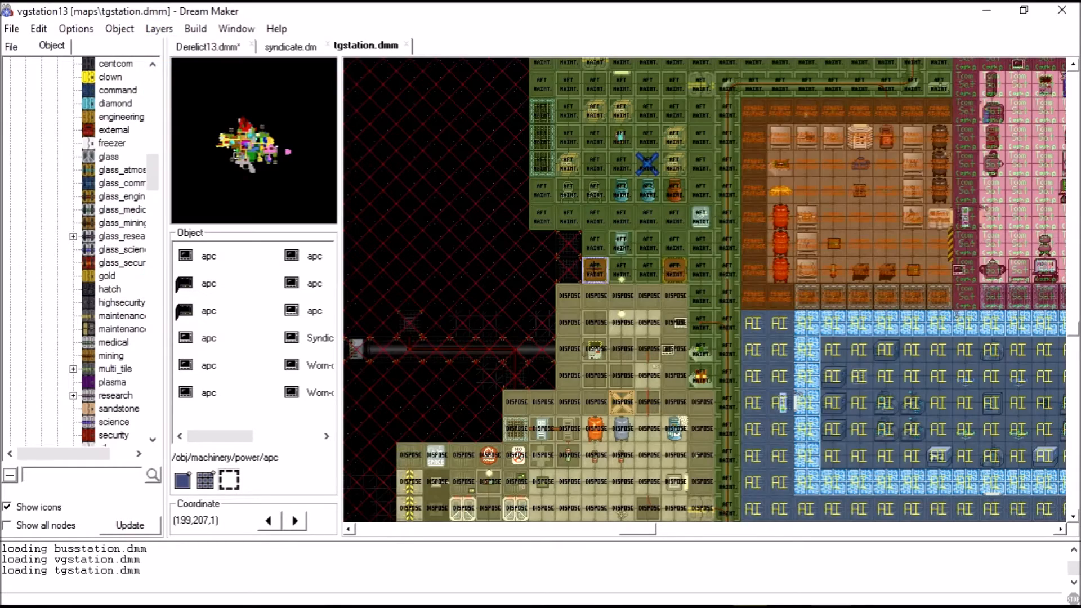
scroll(675, 270, "up", 3)
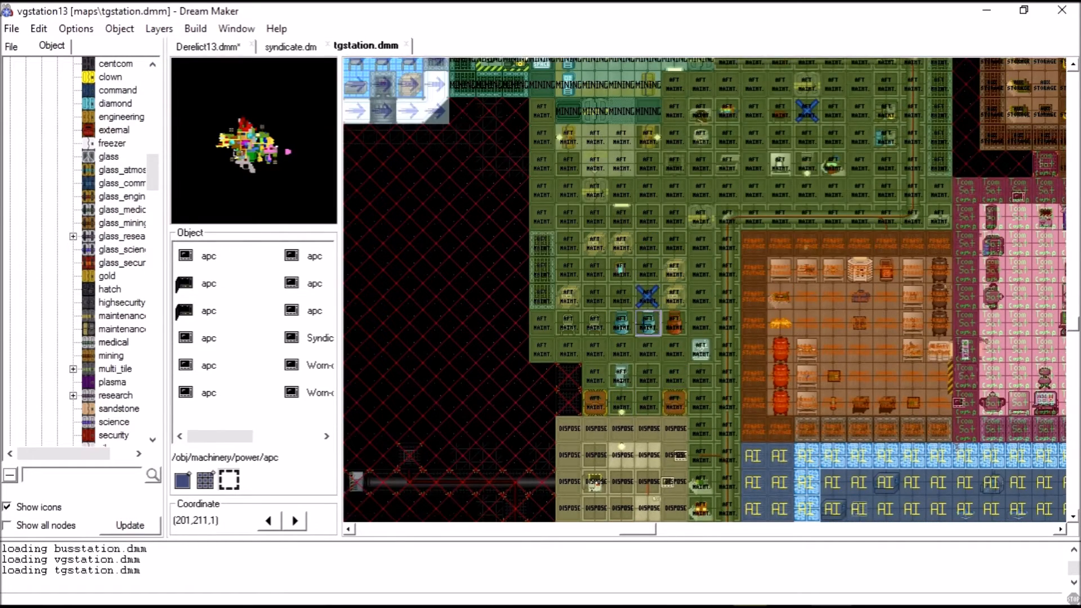
left_click(159, 28)
left_click(180, 73)
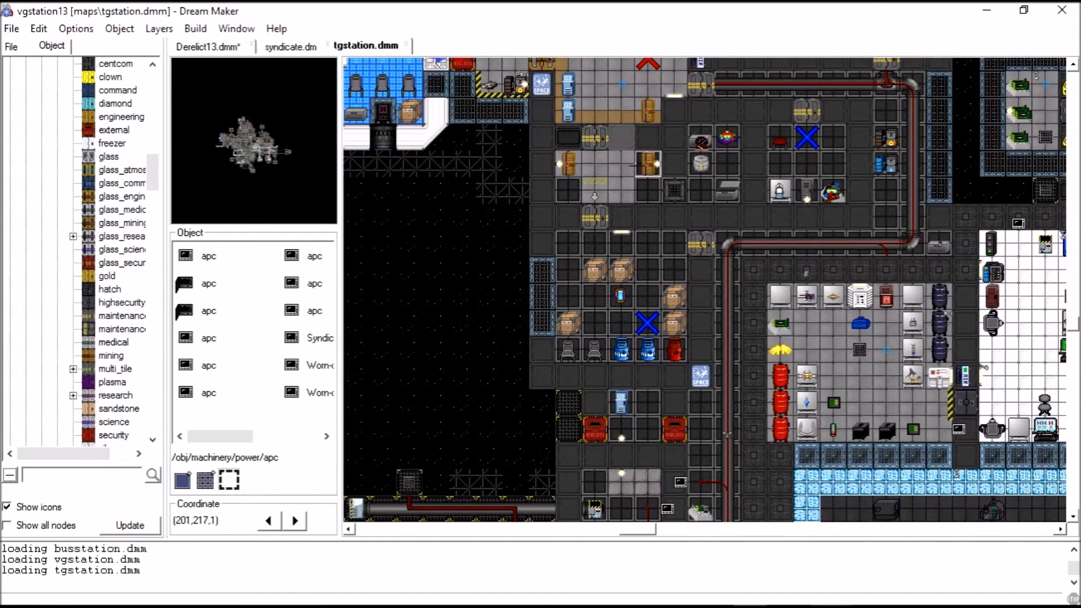
Inspect the objects stacked on the aft maintenance tiles and on the external airlock at tile (202,207)
right_click(623, 144)
left_click(585, 206)
scroll(727, 294, "down", 4)
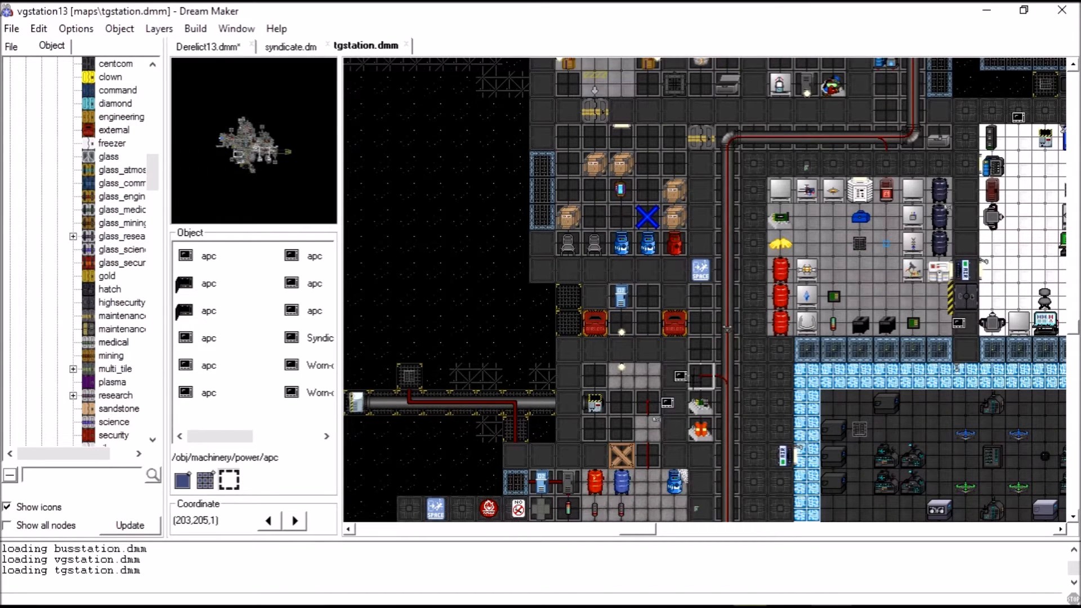
right_click(676, 328)
left_click(632, 313)
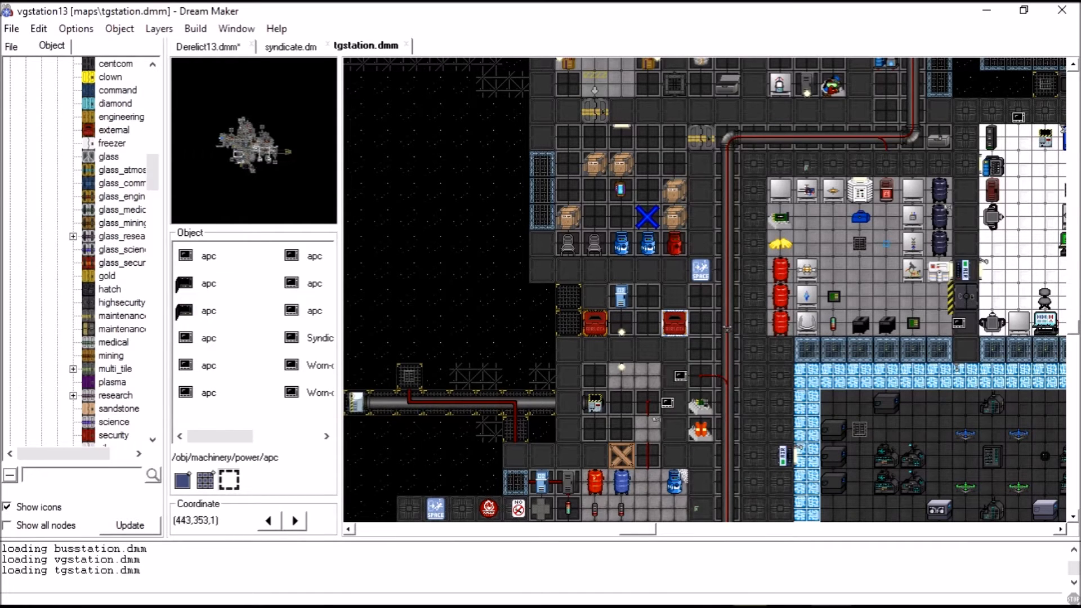
Return to the Derelict13 map and build a dividing wall across the central hall at column 99, leaving floor at (99,111)
left_click(231, 47)
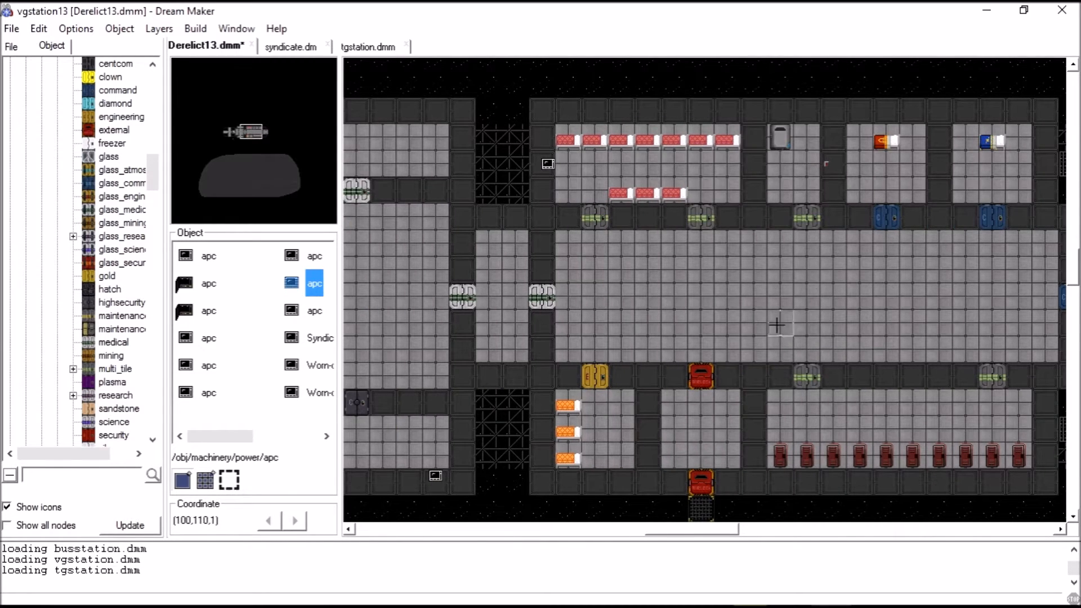
key("Right")
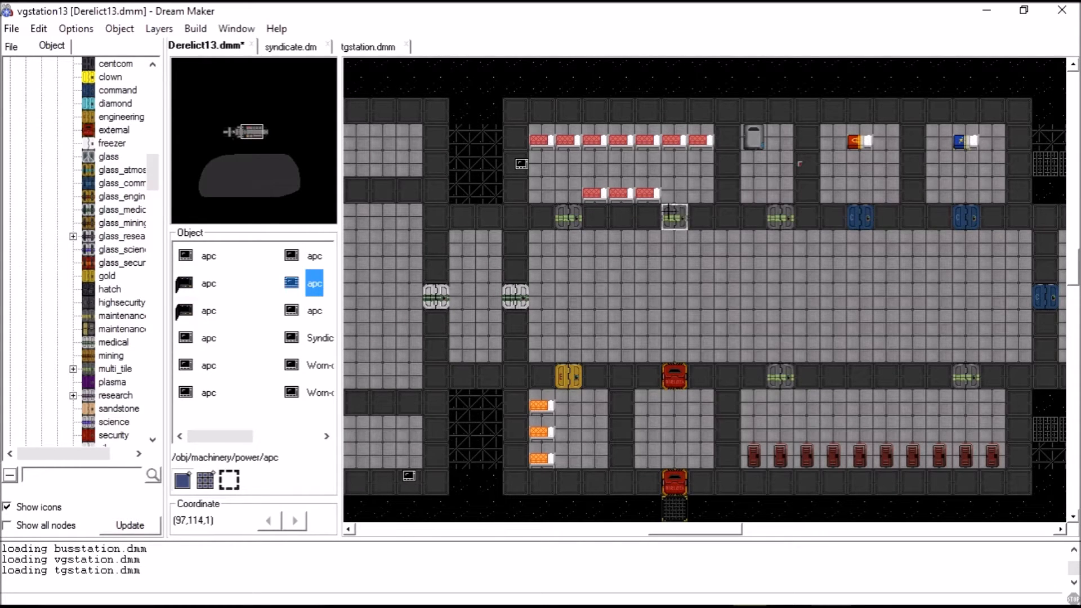
left_click(730, 207)
left_click_drag(730, 239, 730, 348)
left_click(751, 293, "ctrl+shift")
left_click(731, 294)
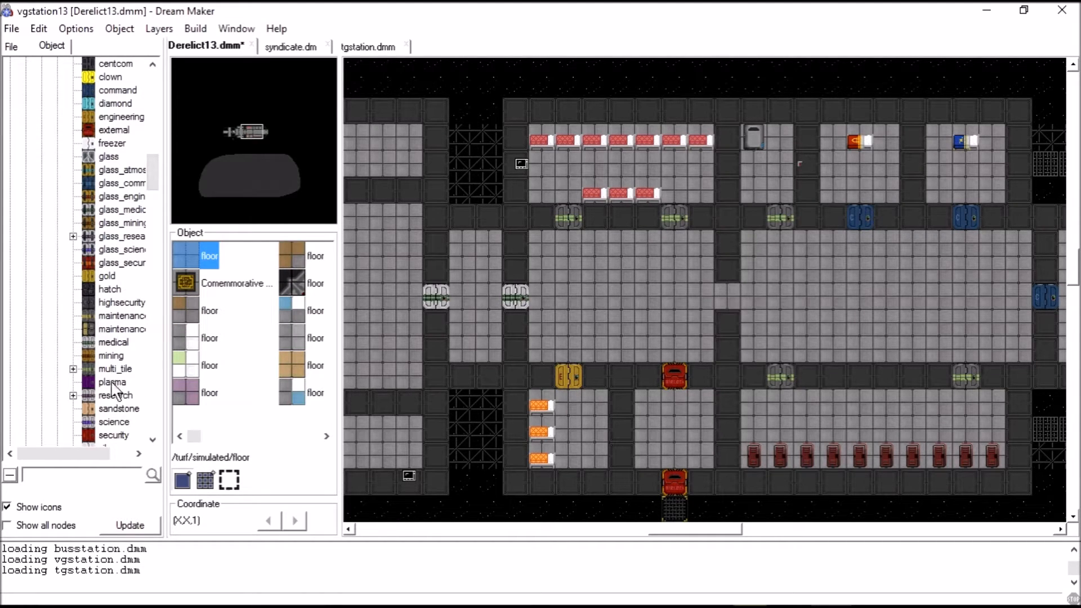
Place a Bridge glass command airlock in the new dividing wall's opening at tile (99,111)
left_click(118, 183)
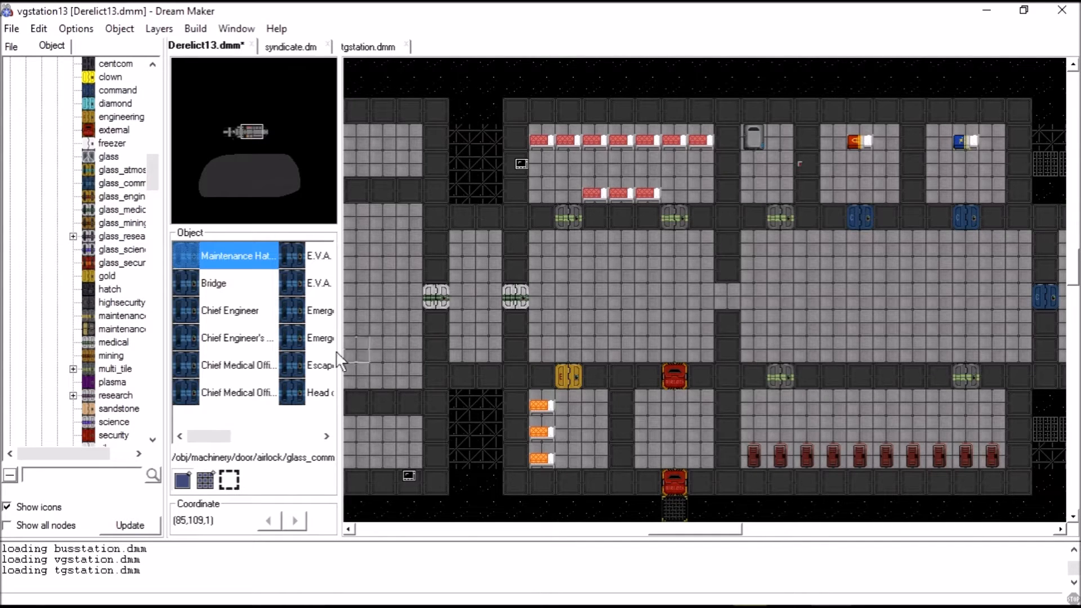
left_click(224, 283)
left_click(727, 297)
Make the command airlock at tile (111,111) the active object type and select its Bridge variant, then its Captain's Quarters variant
scroll(767, 321, "right", 2)
scroll(767, 321, "right", 6)
right_click(841, 304)
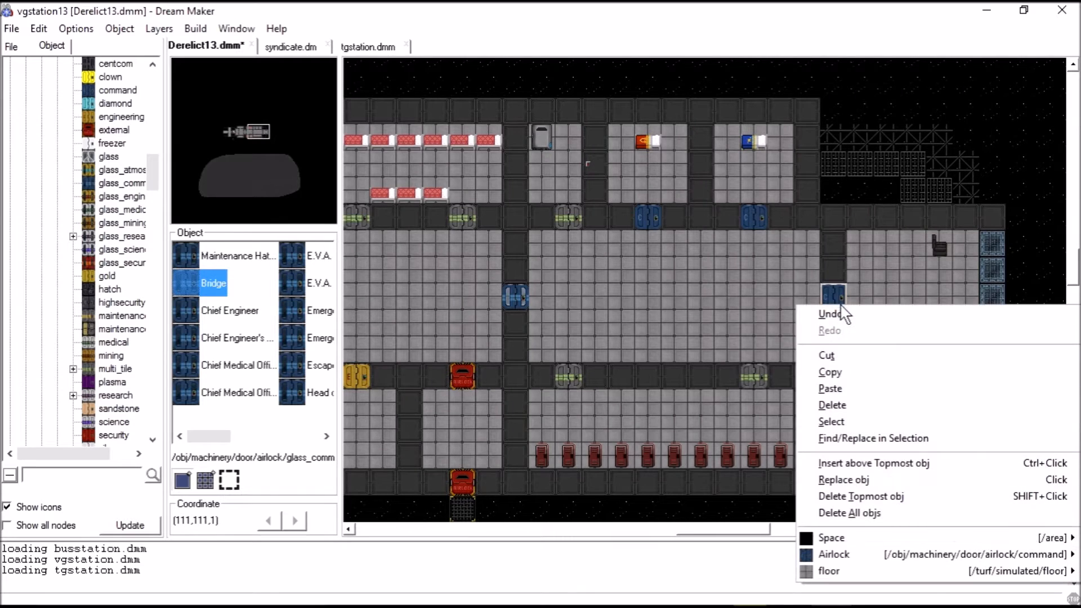
mouse_move(834, 554)
left_click(623, 430)
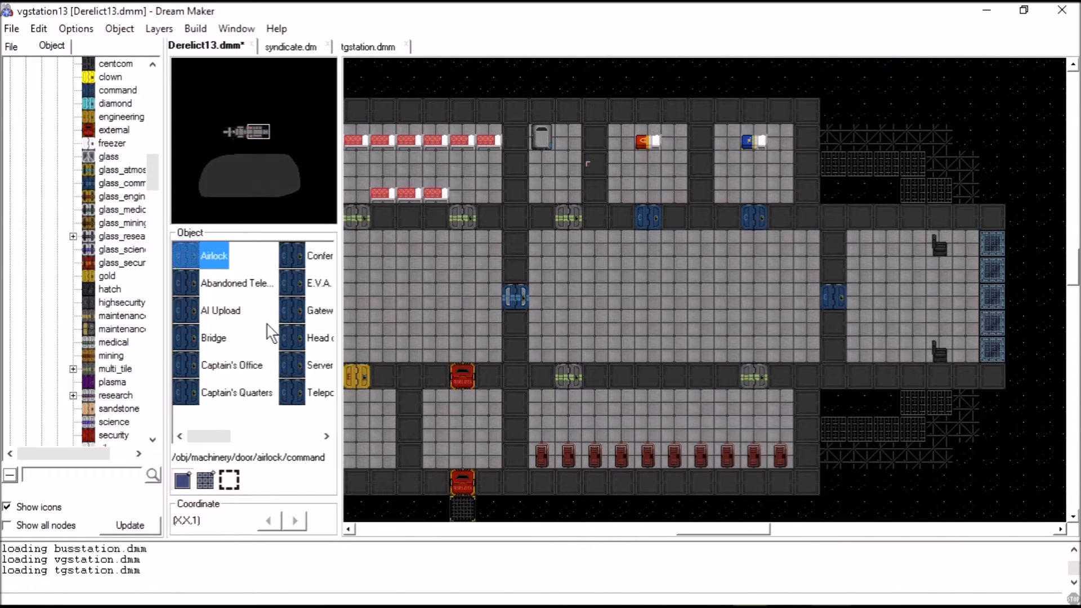
left_click(221, 338)
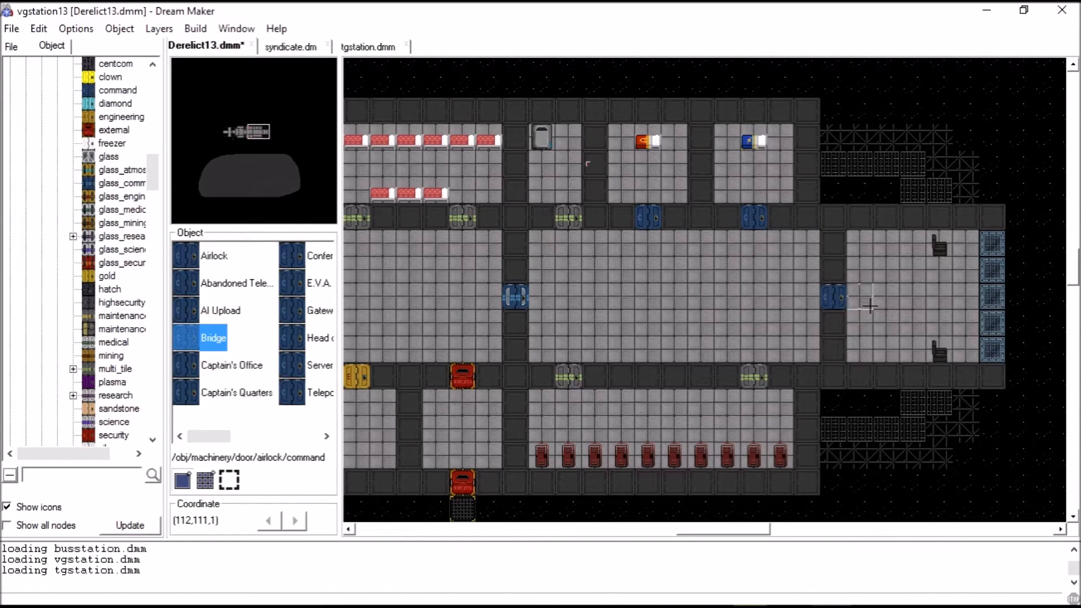
left_click(231, 392)
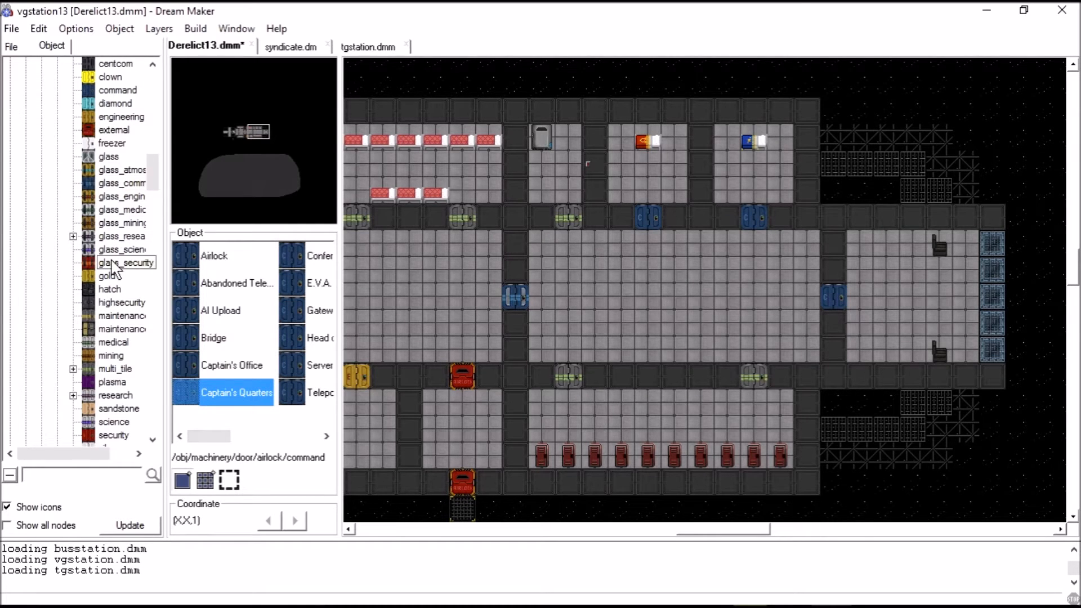
Look through the named variants of the security and glass security airlocks
scroll(93, 216, "down", 2)
left_click(114, 356)
mouse_move(208, 436)
left_mouse_down()
mouse_move(293, 437)
mouse_move(218, 439)
left_mouse_up()
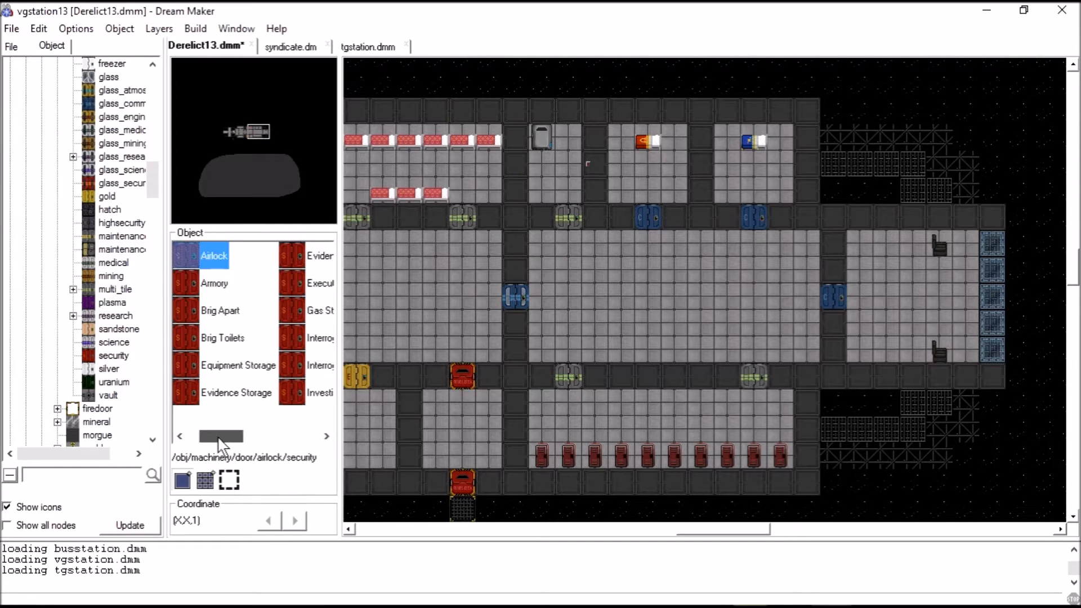
left_click(296, 284)
left_click_drag(224, 437, 254, 438)
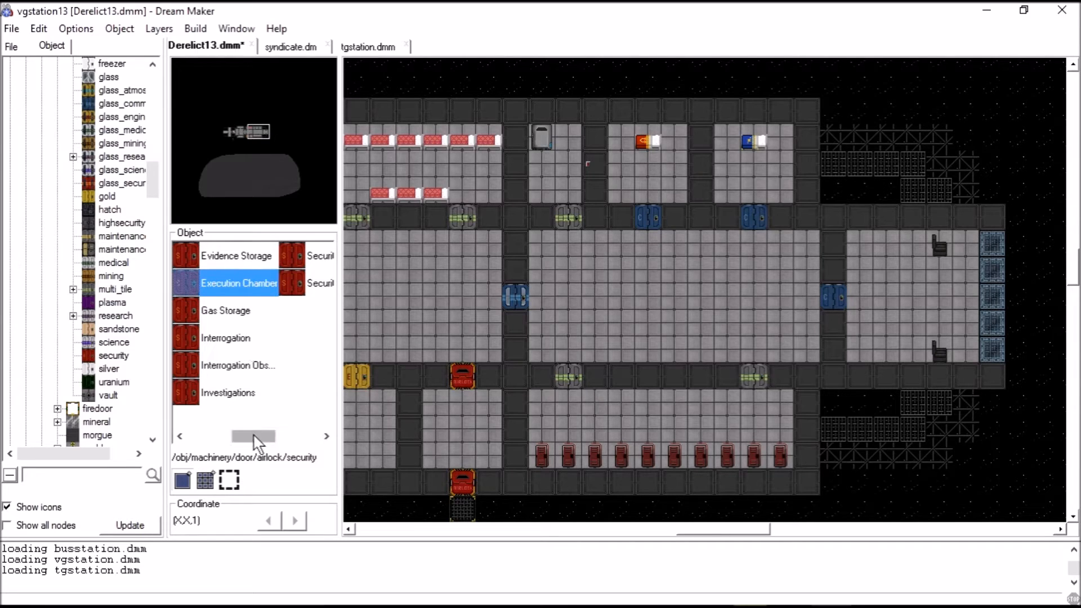
mouse_move(256, 442)
left_mouse_down()
mouse_move(210, 443)
mouse_move(270, 430)
mouse_move(294, 443)
mouse_move(190, 438)
left_mouse_up()
left_click(111, 209)
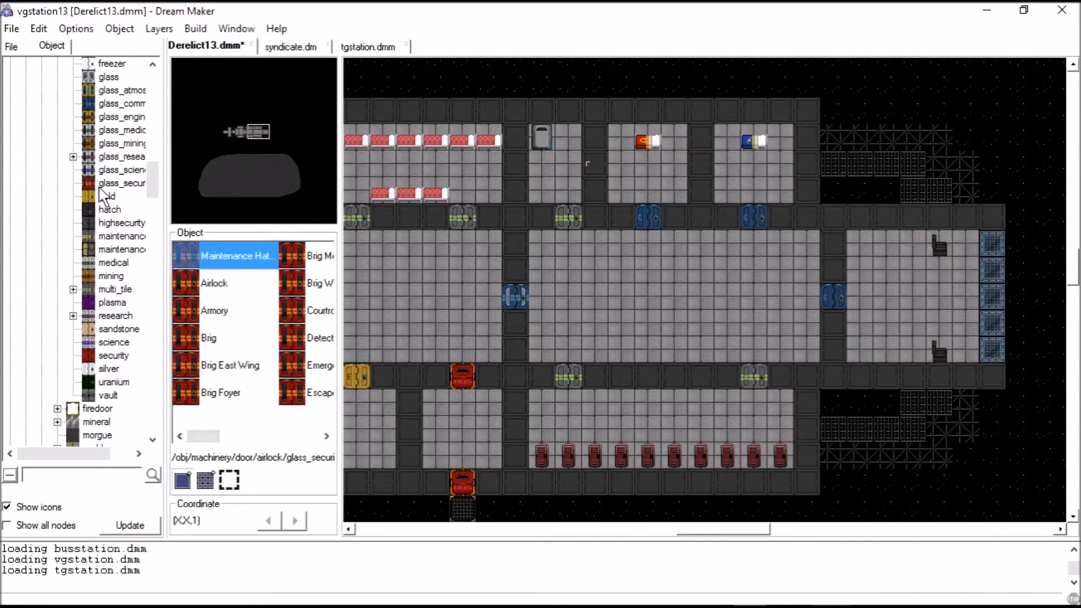
Replace the command airlock of the orange-bed room at tile (104,114) with a security airlock
left_click(111, 358)
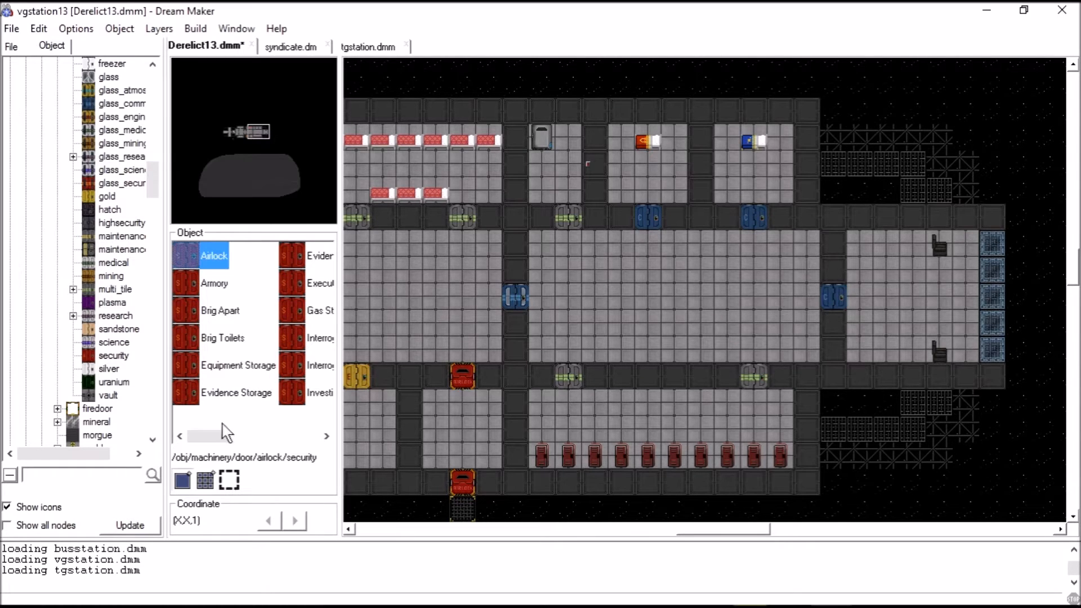
left_click_drag(219, 436, 265, 438)
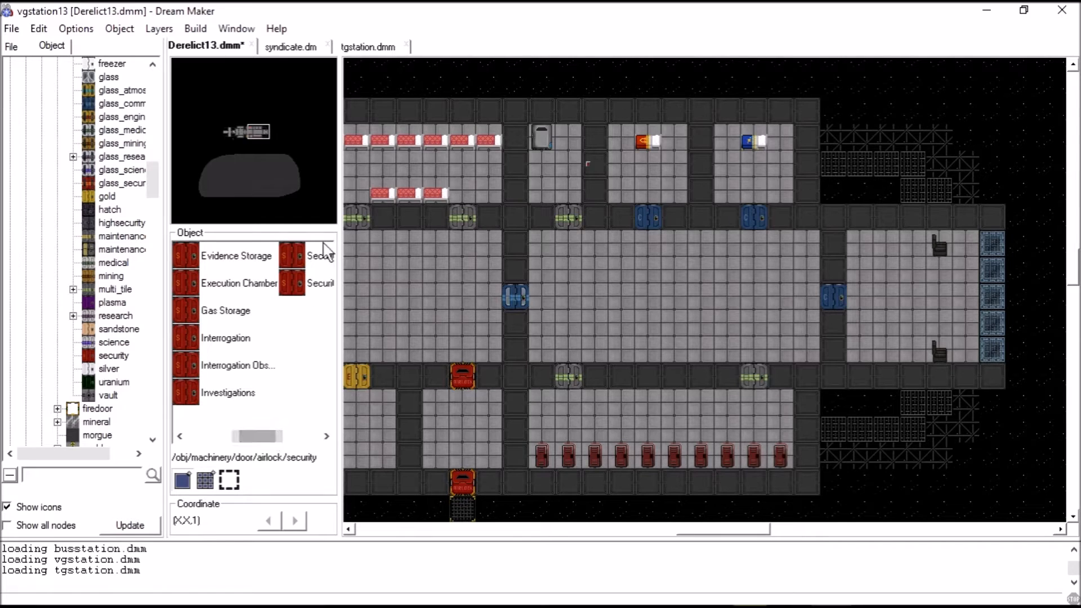
left_click(307, 256)
left_click(647, 217)
right_click(648, 218)
left_click(645, 228)
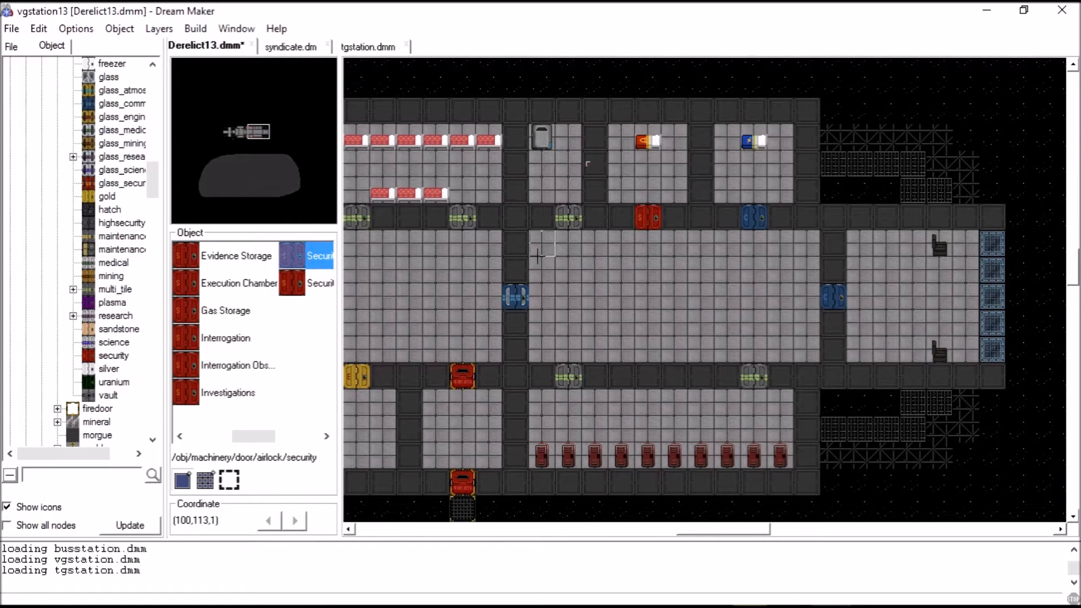
Go back to the APCs standing in space and make the one at tile (75,102) the active object type
key("Left")
key("Left")
key("Left")
key("Left")
key("Left")
key("Left")
key("Left")
key("Left")
key("Left")
key("Left")
key("Left")
key("Left")
key("Left")
key("Left")
key("Left")
key("Left")
key("Left")
key("Down")
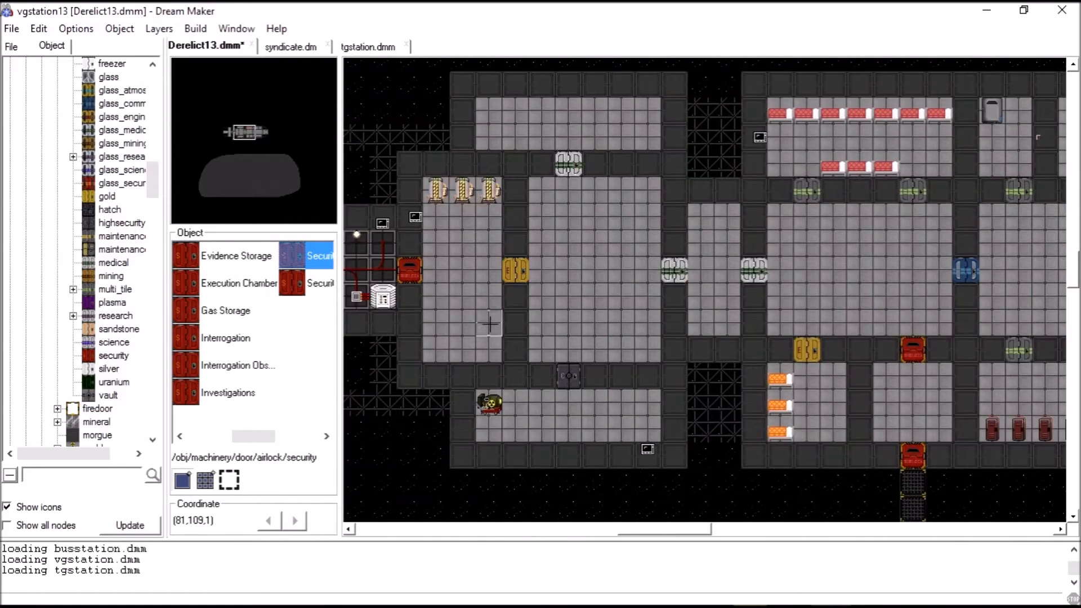
key("Left")
key("Left")
key("Left")
key("Left")
key("Left")
key("Left")
key("Left")
key("Left")
key("Left")
key("Down")
key("Down")
key("Down")
left_click(621, 455, "ctrl+shift")
right_click(572, 411)
right_click(576, 425)
mouse_move(778, 399)
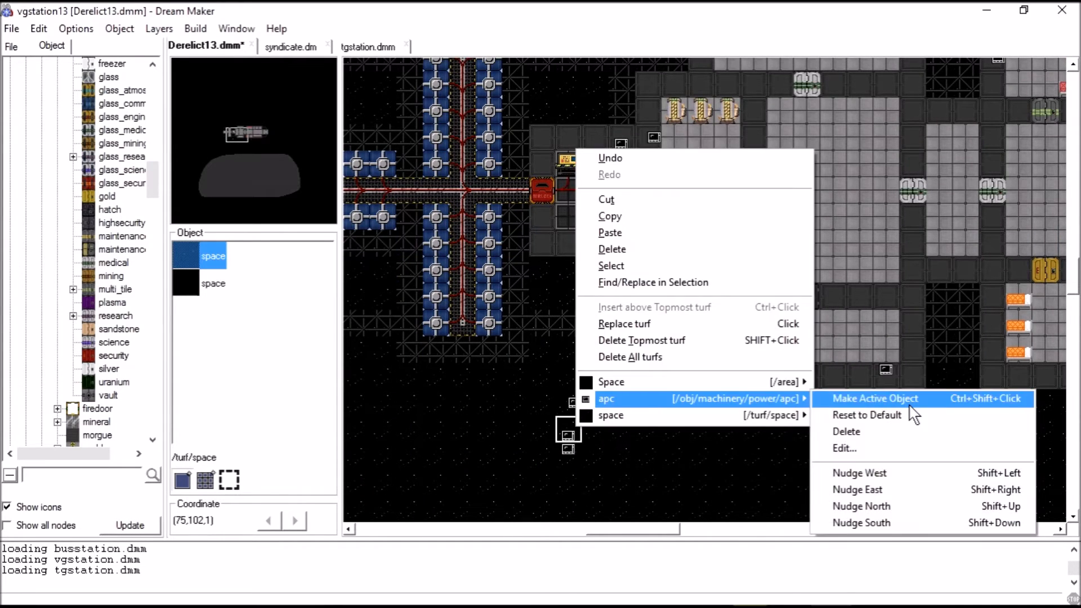
left_click(910, 403)
Delete the stray APCs standing in space around tiles (75,102) and (75,103)
right_click(566, 434)
left_click(574, 260)
right_click(595, 402)
left_click(620, 220)
Try successive APC variants on the empty space tile (75,103) to compare the direction of their offsets
left_click(214, 341)
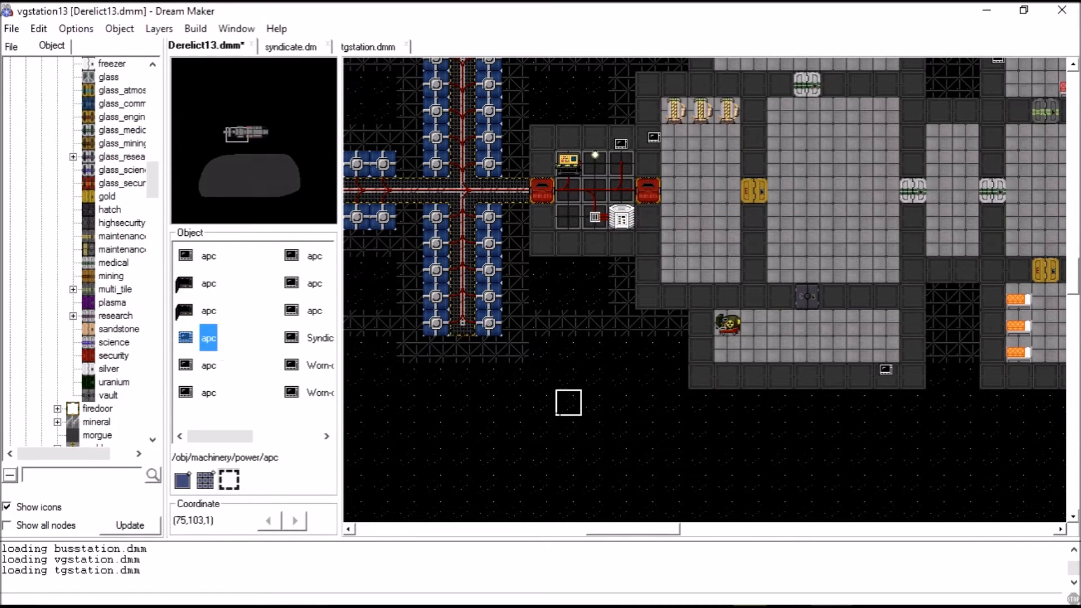
left_click(208, 366)
left_click(569, 402)
left_click(207, 397)
left_click(569, 403)
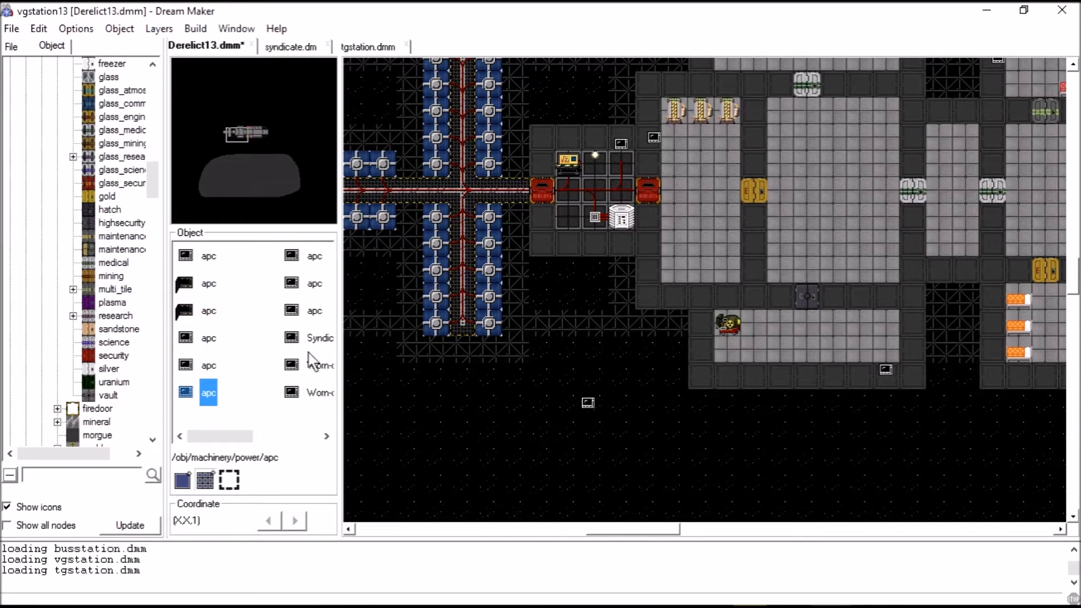
left_click(315, 258)
left_click(569, 402)
Place the chosen APC variant at tile (101,117), against the north wall of the small room with the grey closet
key("Right")
key("Right")
key("Right")
key("Right")
key("Right")
key("Right")
key("Right")
key("Right")
key("Right")
key("Right")
key("Right")
key("Right")
key("Right")
key("Right")
key("Right")
key("Right")
key("Right")
key("Up")
key("Up")
key("Up")
key("Up")
key("Up")
key("Up")
key("Up")
key("Up")
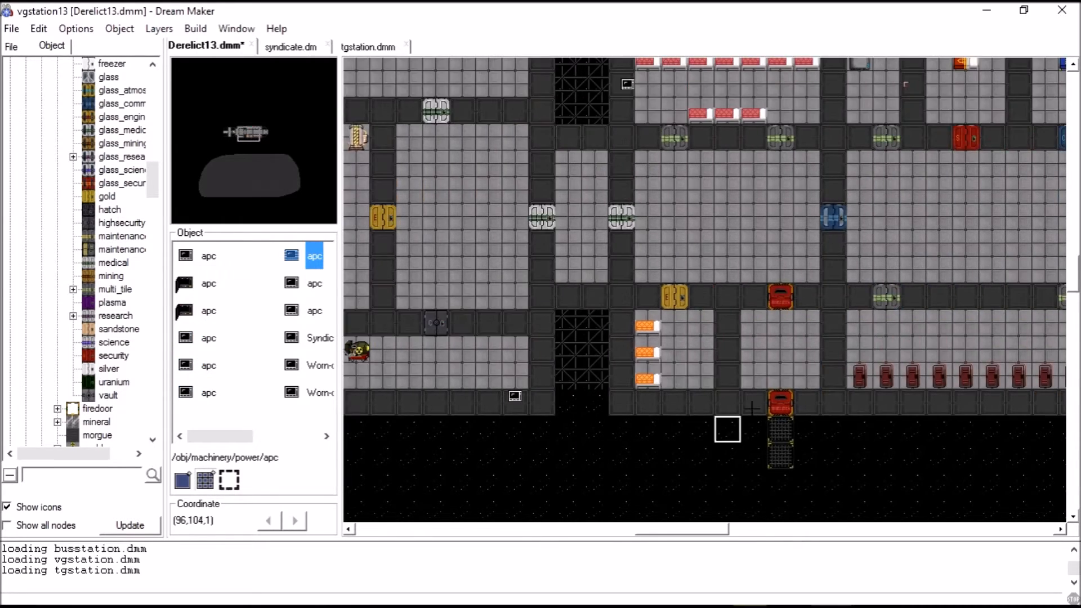
key("Right")
key("Right")
key("Right")
key("Right")
key("Right")
left_click(672, 248)
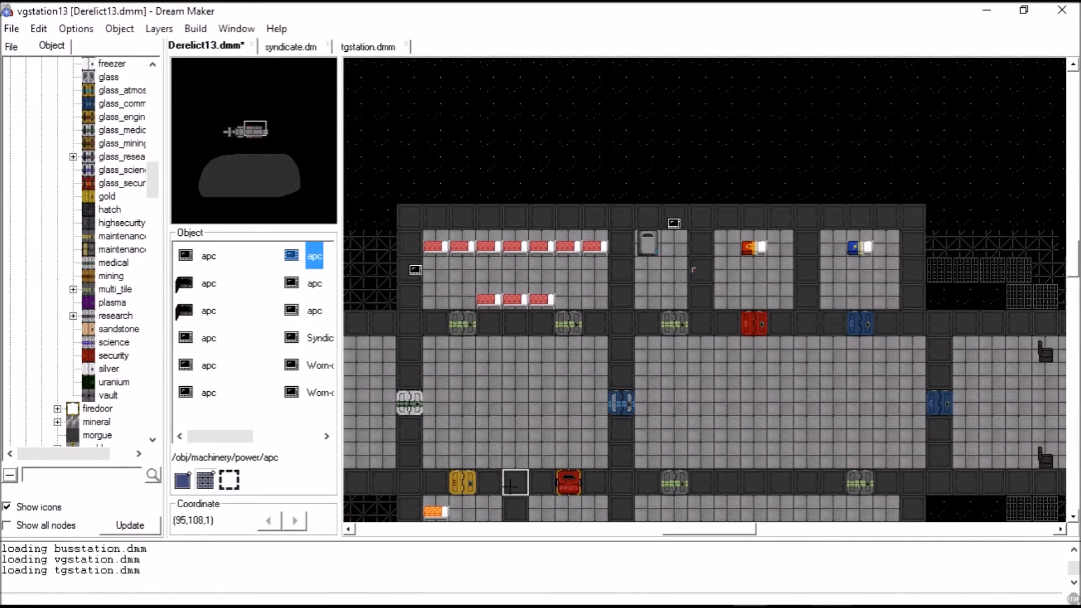
Survey the southern rooms, the central hall and the eastern end of the station
key("Down")
key("Down")
key("Down")
key("Down")
key("Down")
key("Down")
key("Down")
key("Down")
key("Down")
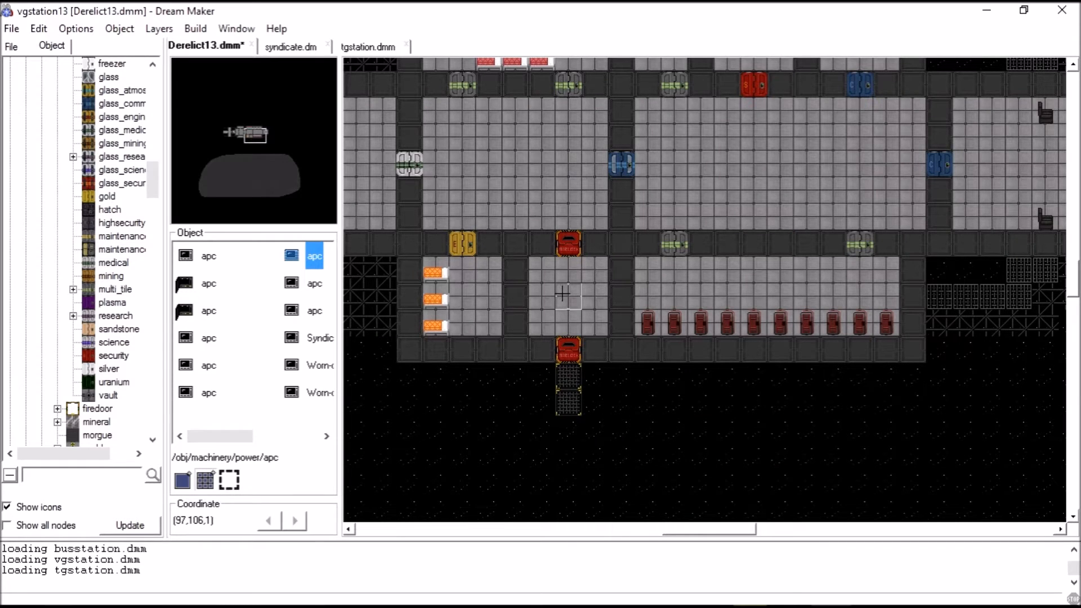
key("Left")
key("Left")
key("Left")
key("Left")
key("Left")
key("Left")
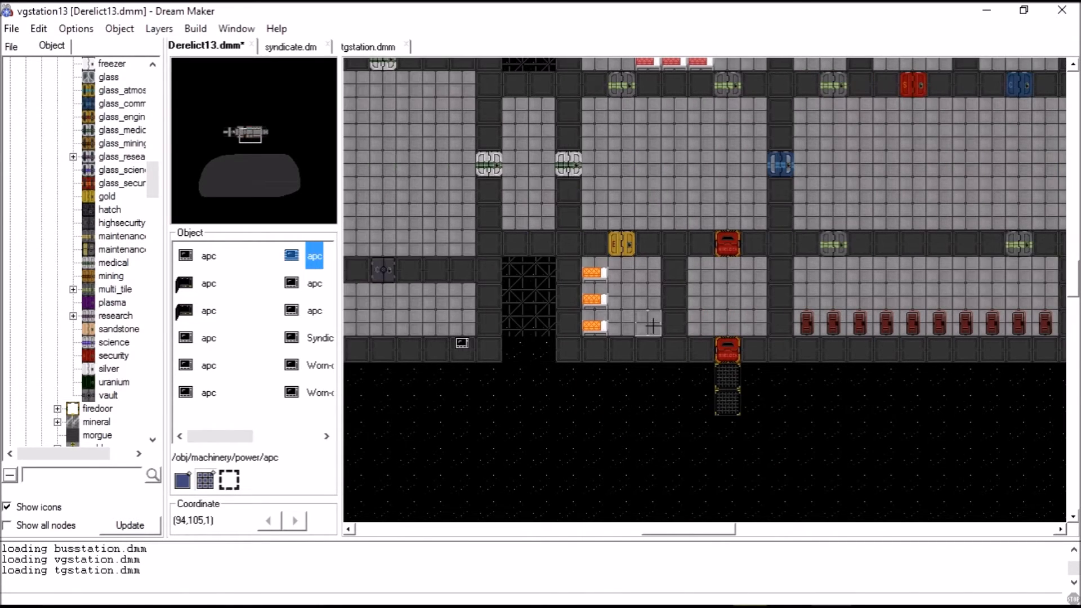
key("Right")
key("Right")
key("Right")
key("Right")
key("Right")
key("Right")
key("Right")
key("Right")
key("Right")
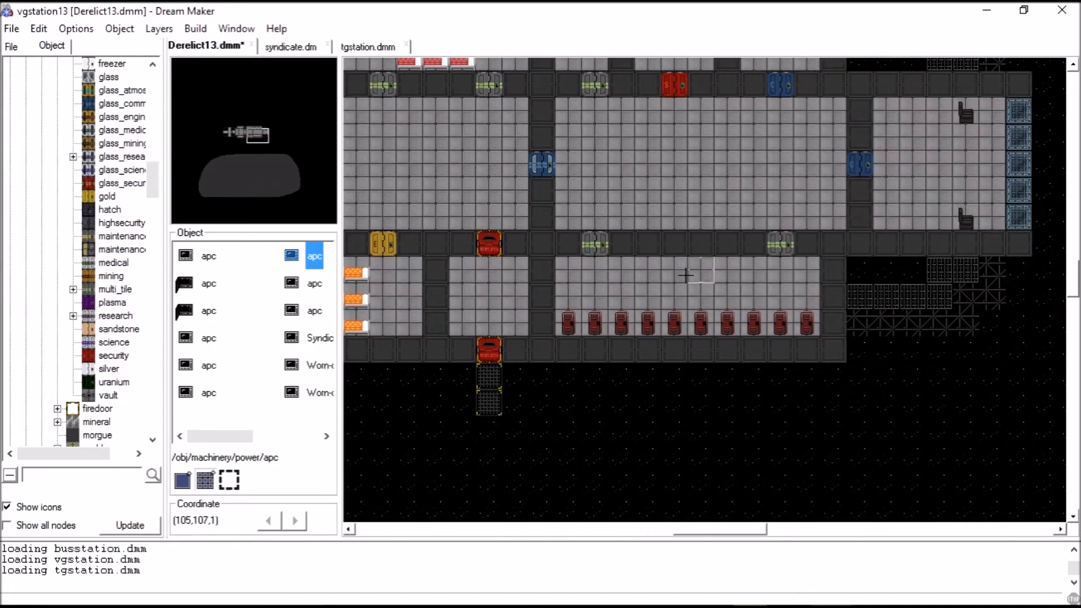
key("Up")
key("Up")
key("Up")
key("Up")
key("Up")
key("Up")
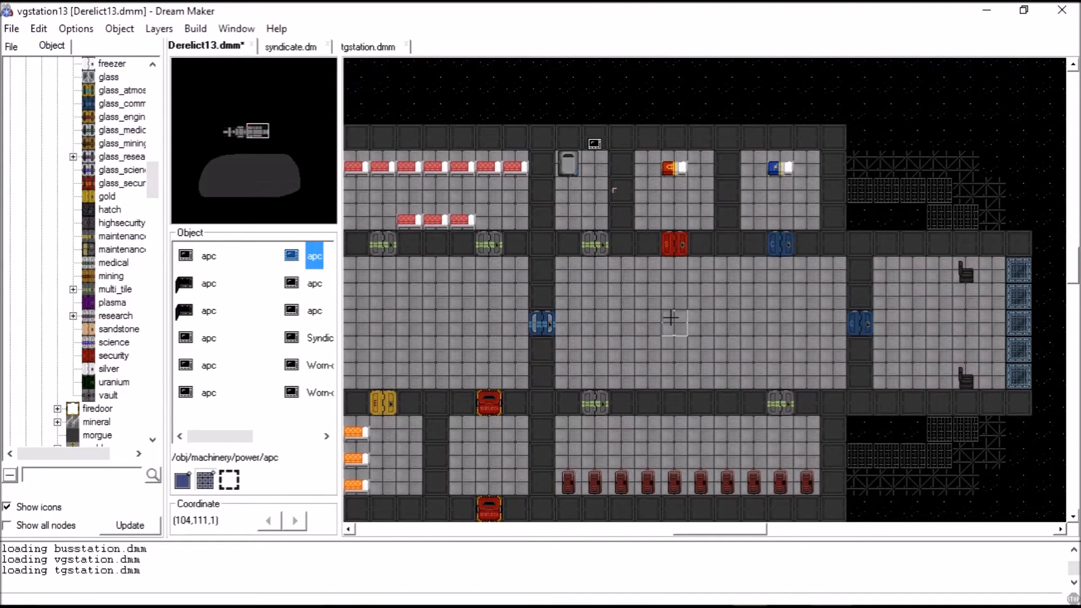
key("Down")
key("Down")
key("Down")
key("Up")
key("Up")
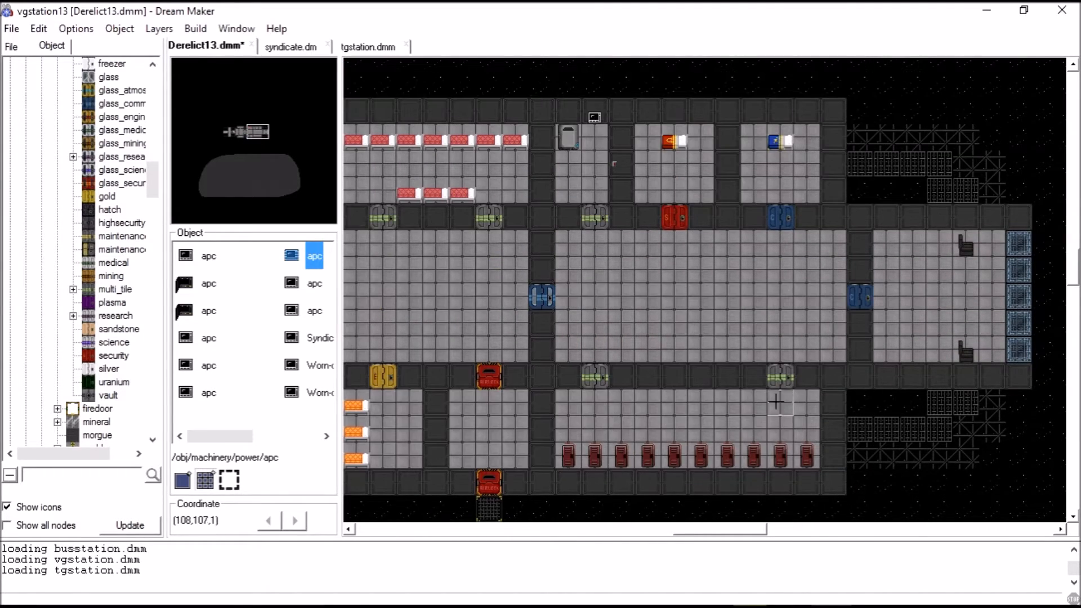
Pick up the armory closet from the southern room and place rows of five at tiles (93–97,112) and (93–97,110) in the hall
right_click(710, 462)
mouse_move(772, 436)
left_click(630, 436)
key("Left")
key("Left")
key("Left")
key("Left")
key("Left")
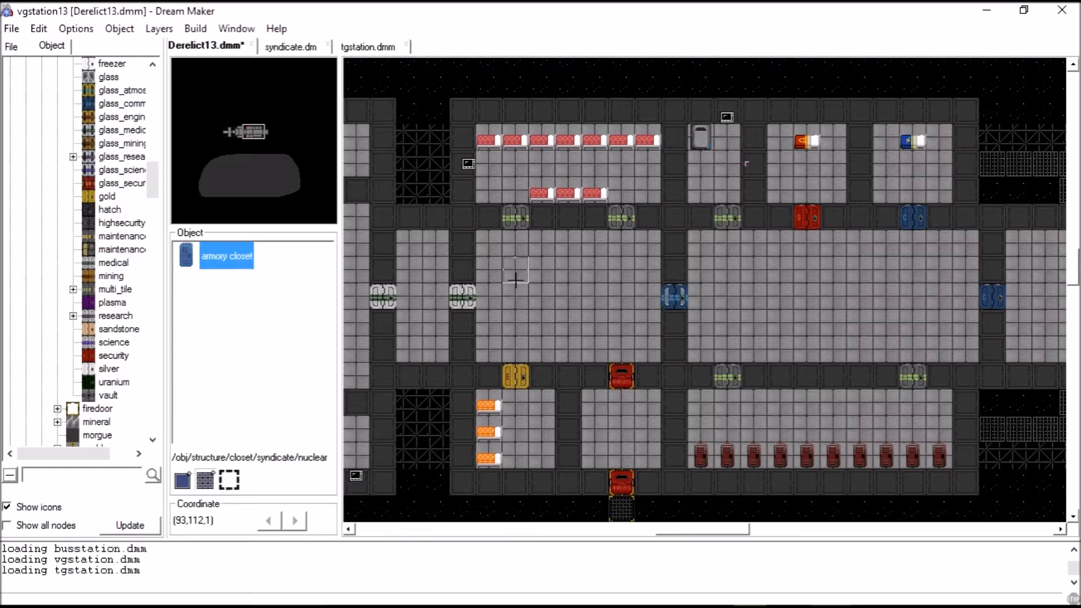
left_click_drag(621, 274, 621, 274)
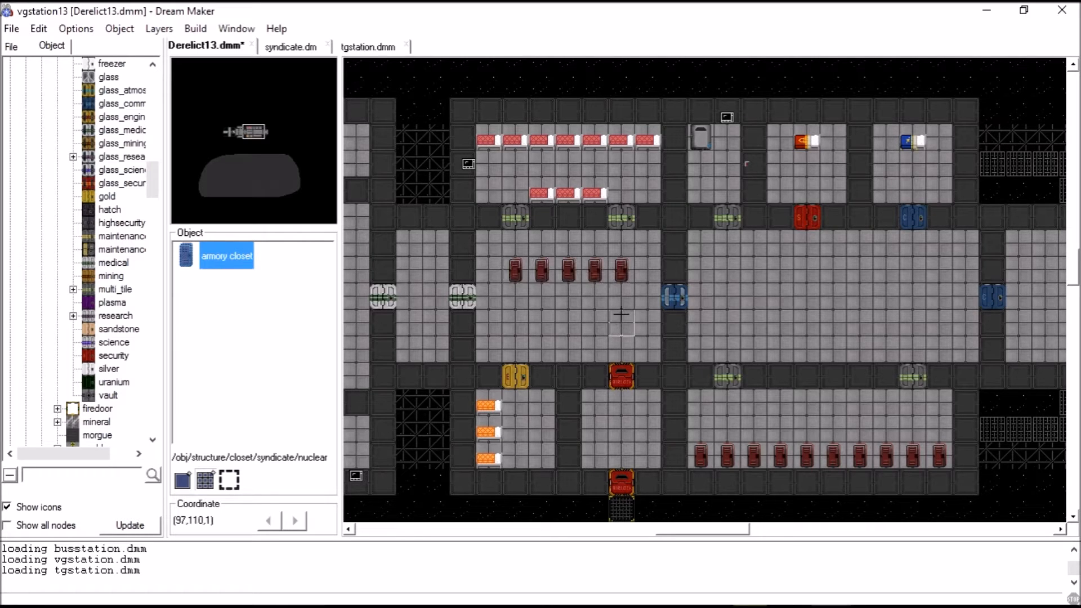
left_click(544, 321)
Delete the row of armory closets at tiles (100–109,105) with the turf layer hidden, and show that layer again
left_click(159, 28)
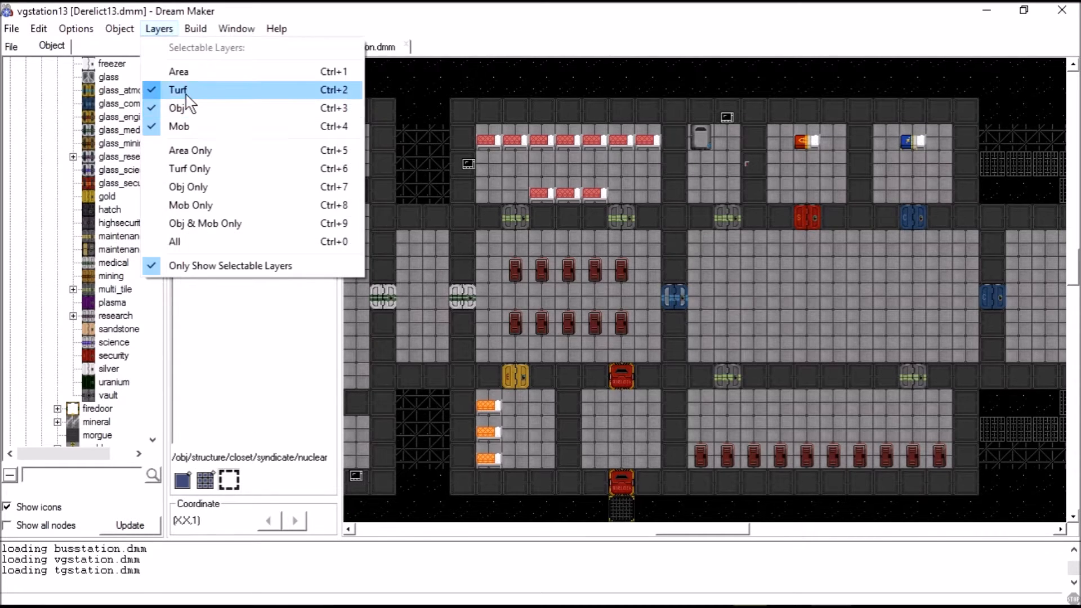
left_click(188, 92)
left_click_drag(701, 457, 939, 458)
right_click(755, 459)
left_click(798, 275)
left_click(159, 28)
left_click(188, 91)
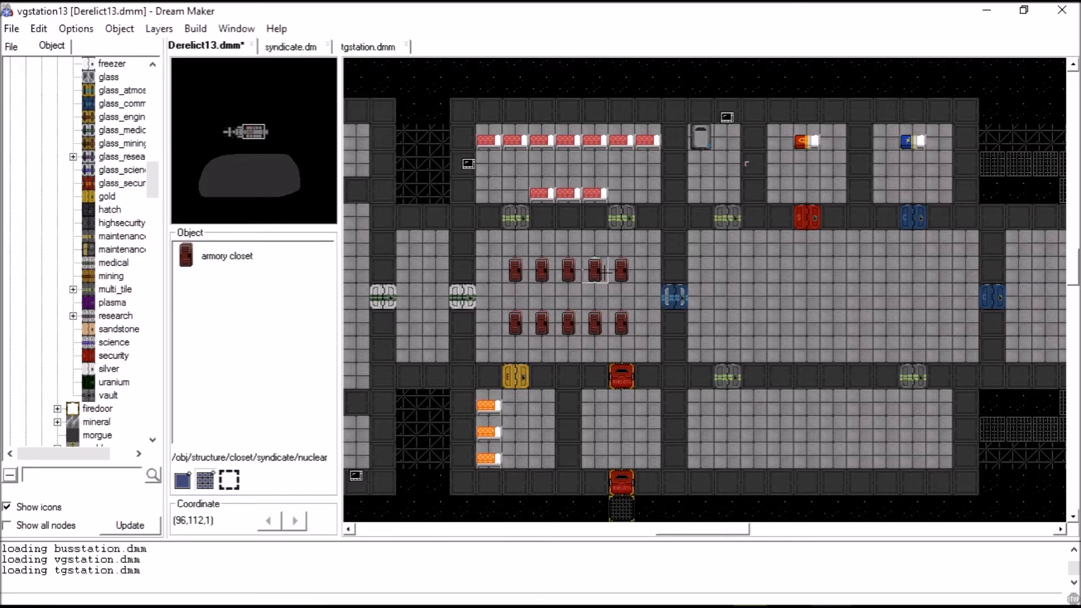
Make the power cable on tile (101,116), in the small room with the grey closet, the active object and select another cable variant
key("Right")
key("Right")
key("Right")
key("Right")
key("Right")
key("Right")
key("Right")
key("Right")
key("Right")
key("Right")
key("Left")
key("Left")
key("Left")
key("Left")
key("Down")
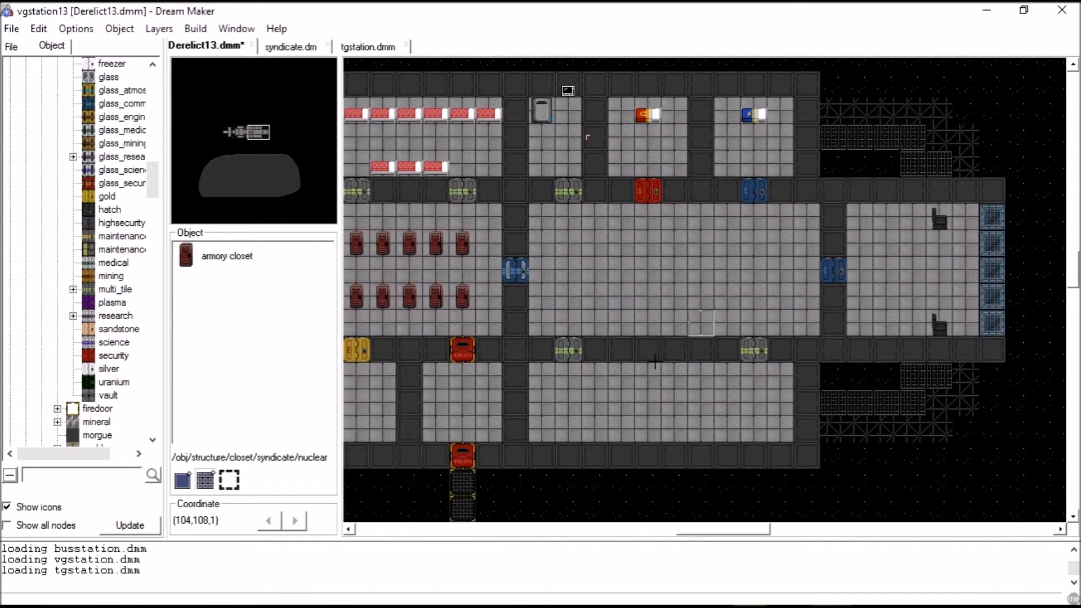
key("Up")
right_click(570, 138)
key("Escape")
right_click(568, 165)
mouse_move(617, 415)
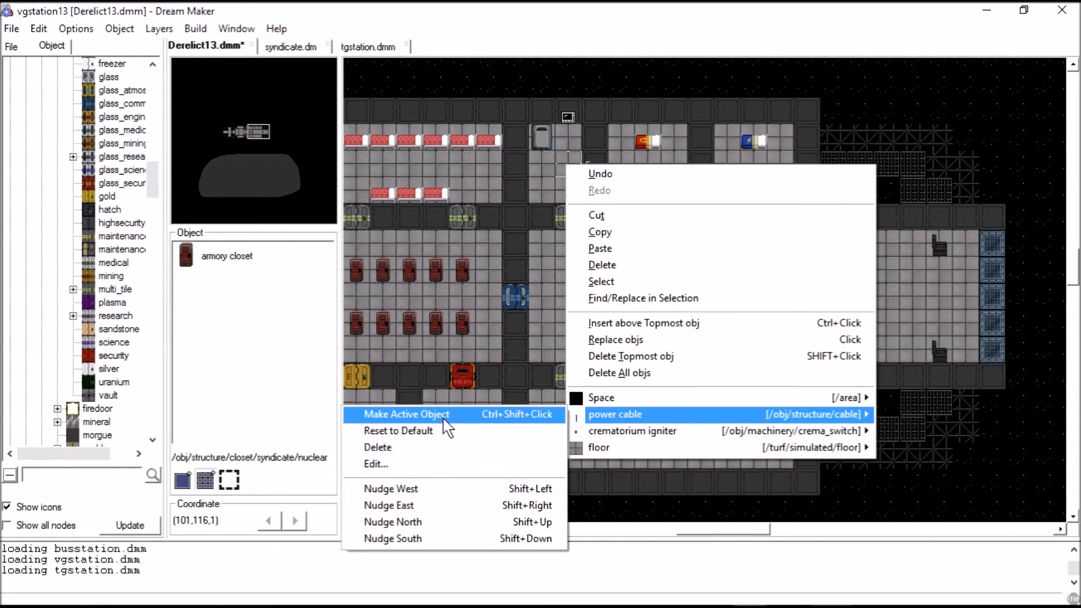
left_click(443, 417)
left_click(217, 338)
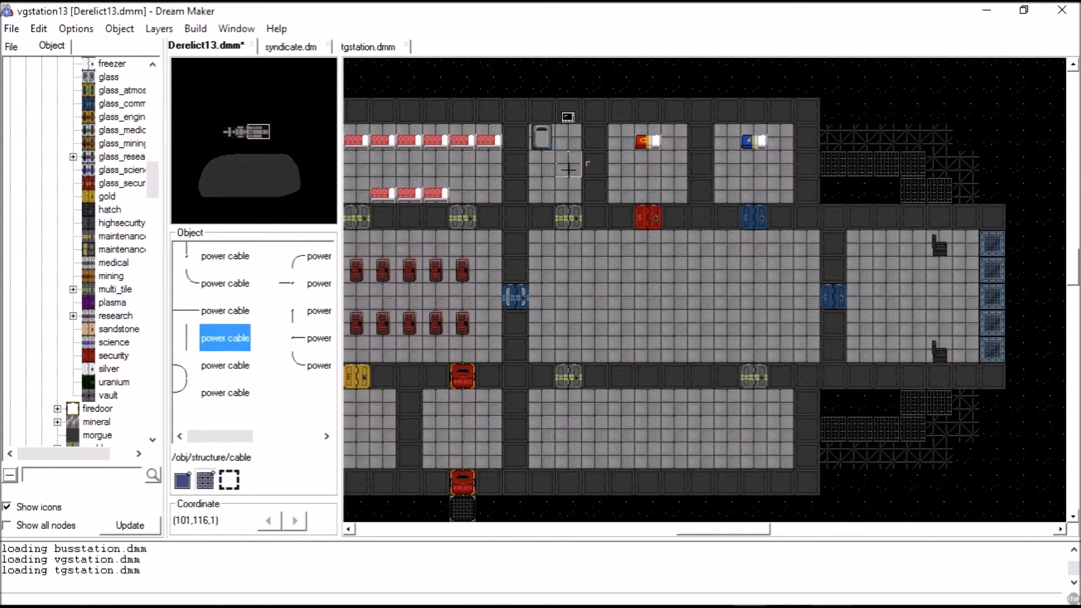
left_click(318, 310)
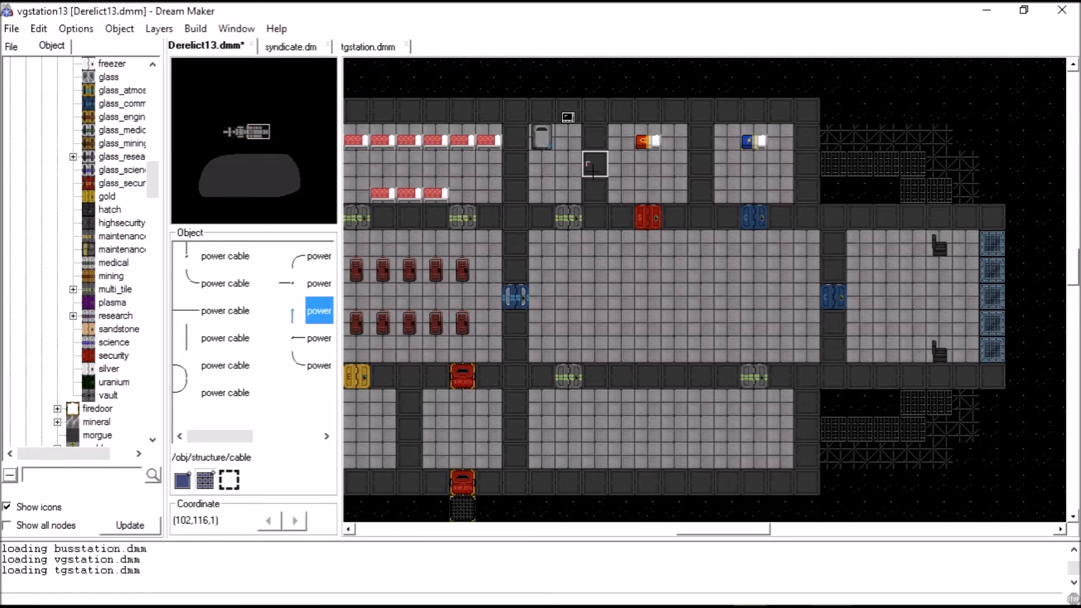
Check the objects stacked on the tiles beside the crematorium igniter around (101,116)
right_click(583, 168)
mouse_move(675, 432)
left_click(445, 442)
right_click(585, 178)
right_click(558, 167)
left_click(515, 324)
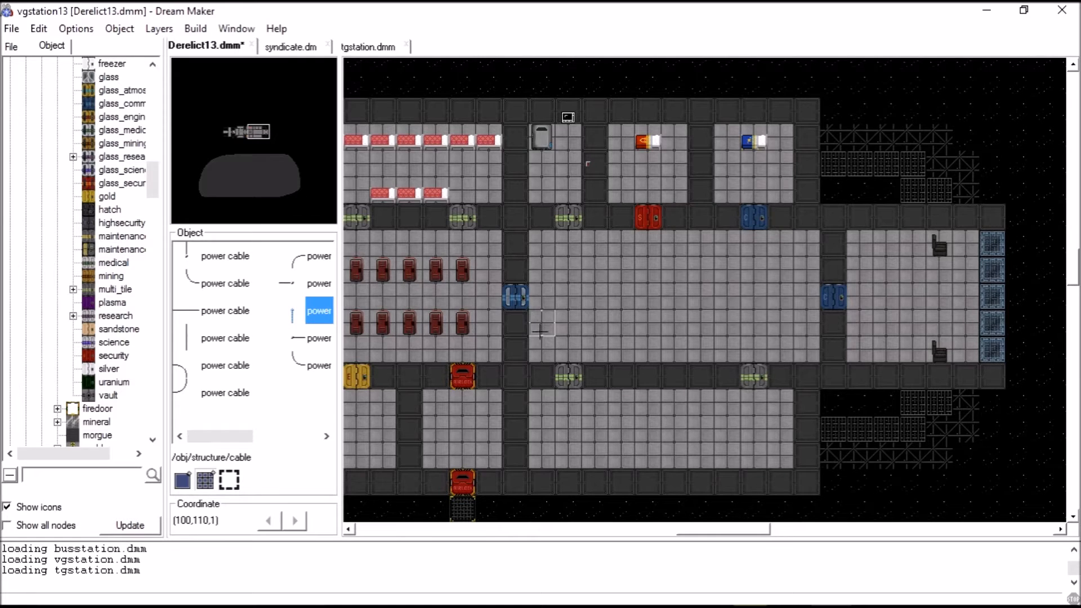
Place an operating table at tile (85,117) in the northern room of the western block, undoing the first placement one tile east
scroll(65, 321, "down", 7)
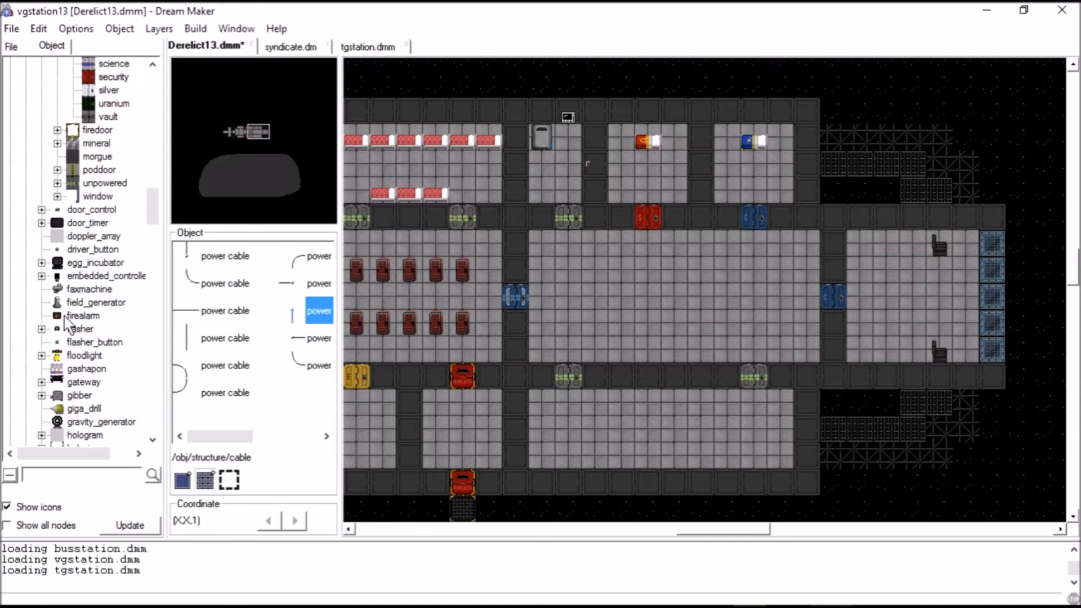
scroll(65, 321, "down", 9)
scroll(66, 320, "down", 3)
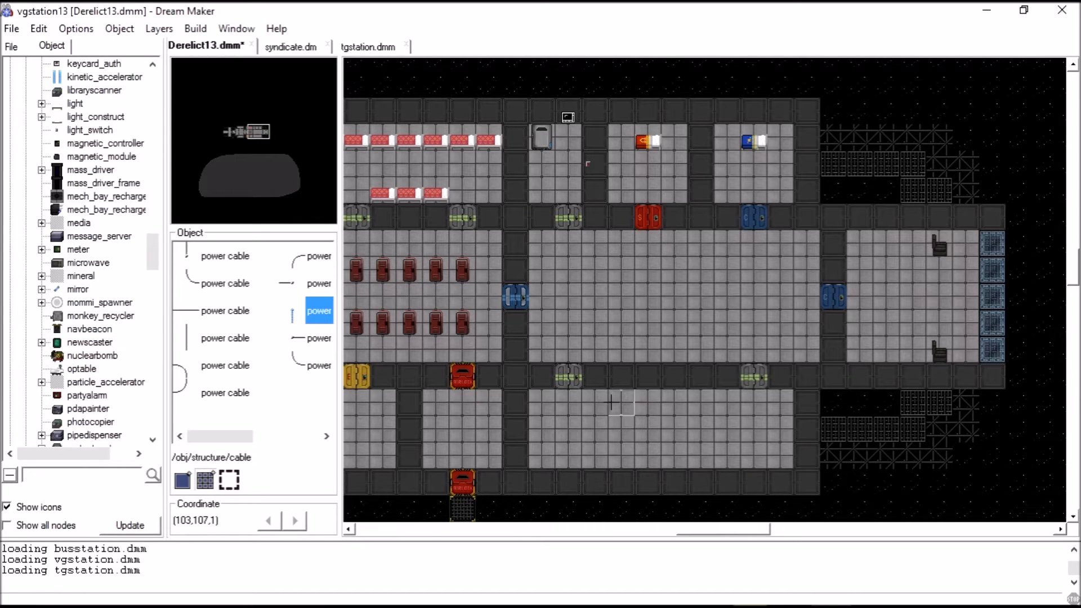
scroll(611, 403, "left", 5)
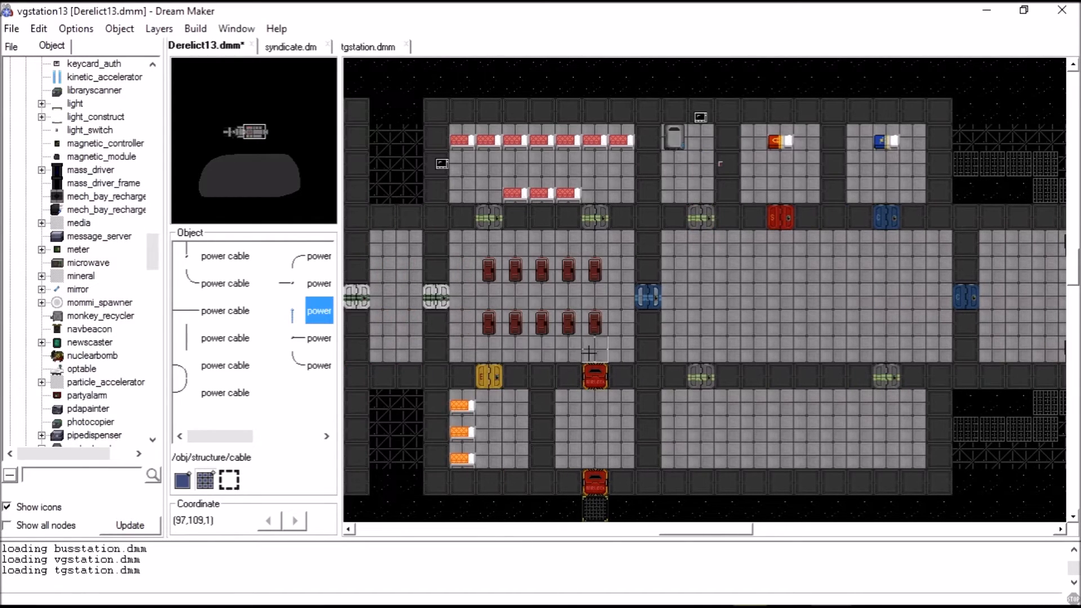
scroll(588, 353, "left", 6)
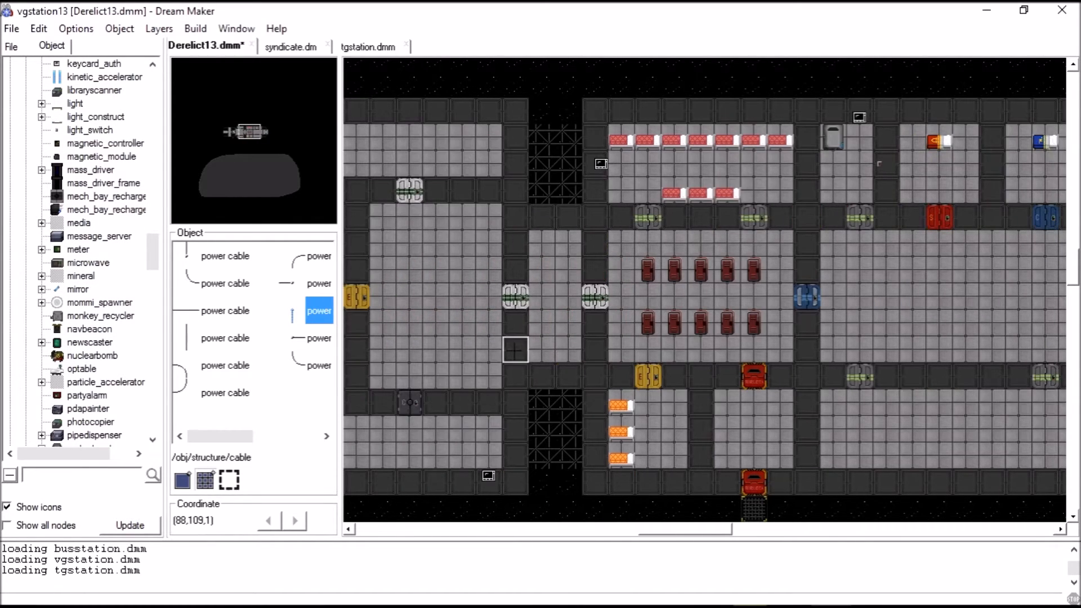
left_click(82, 368)
scroll(703, 290, "left", 6)
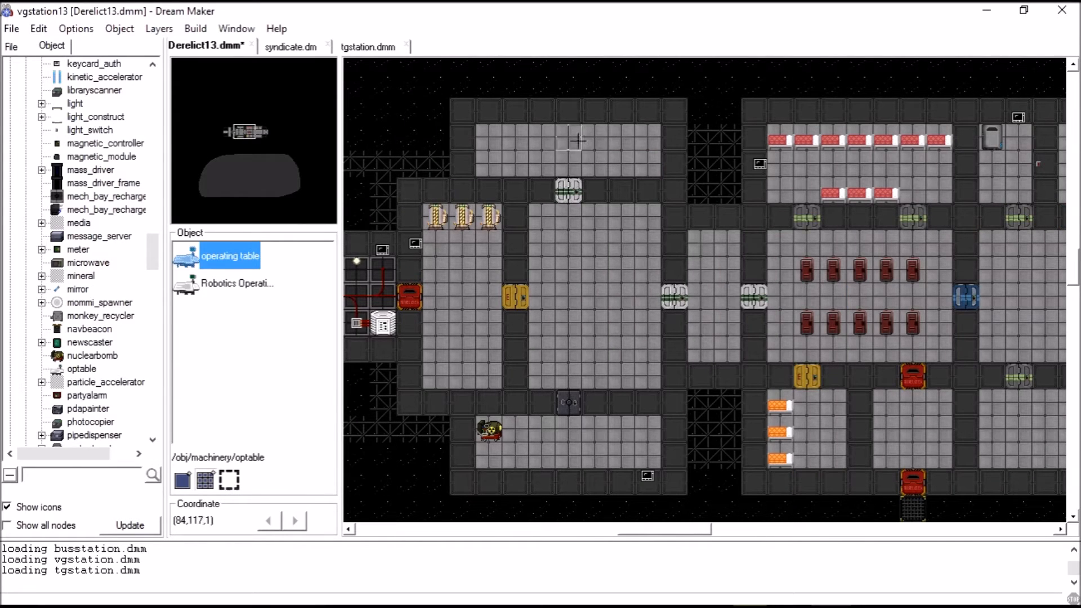
left_click(626, 146)
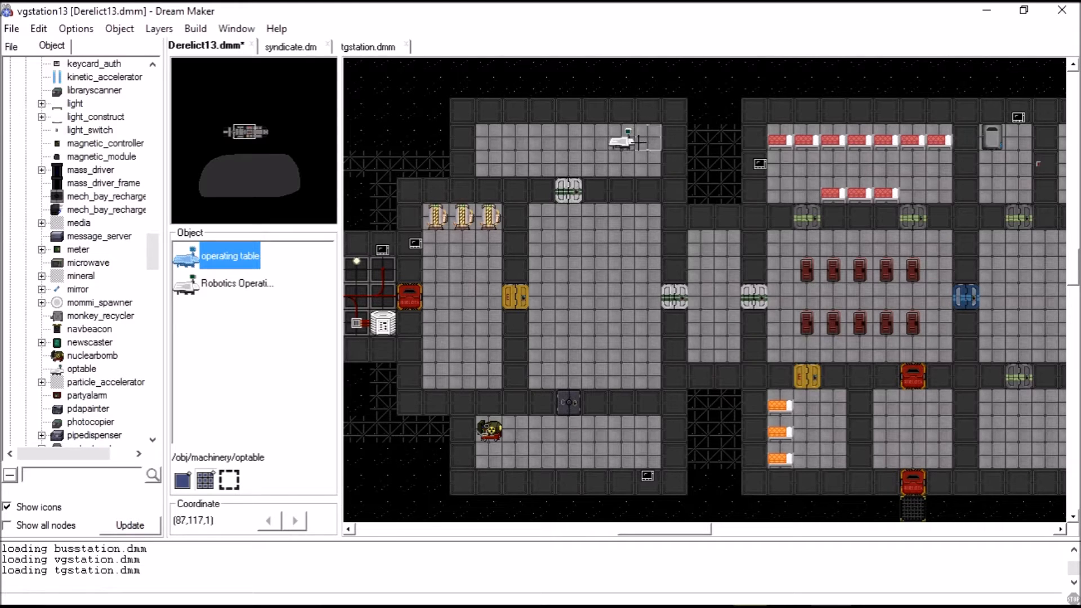
right_click(609, 144)
left_click(618, 153)
left_click(599, 140)
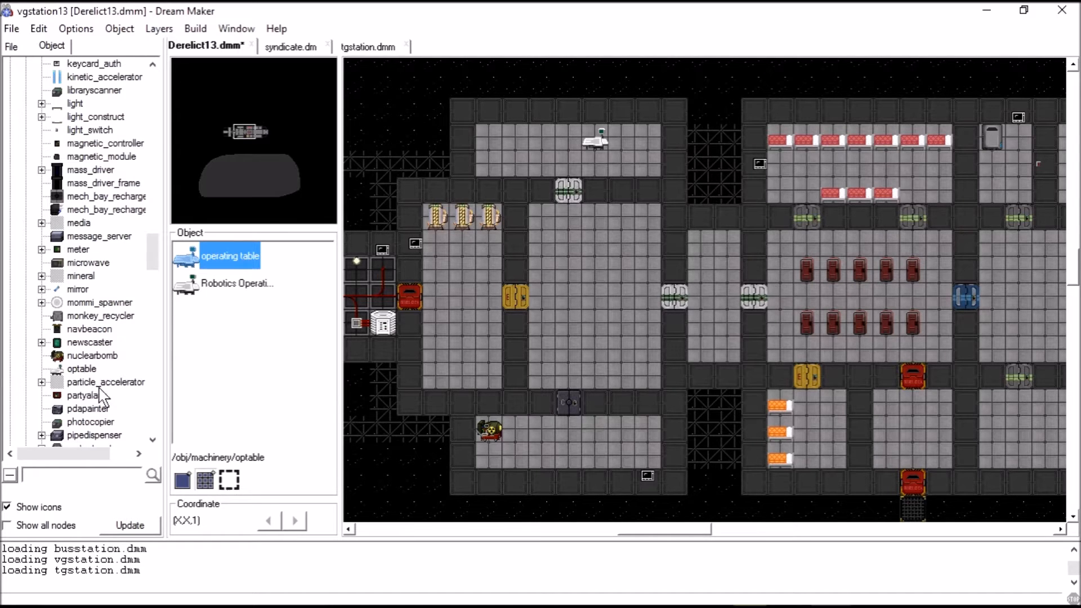
Find the infinite SMES among the battery object types and examine the power room next to the solar arrays
scroll(100, 395, "down", 4)
scroll(121, 383, "down", 3)
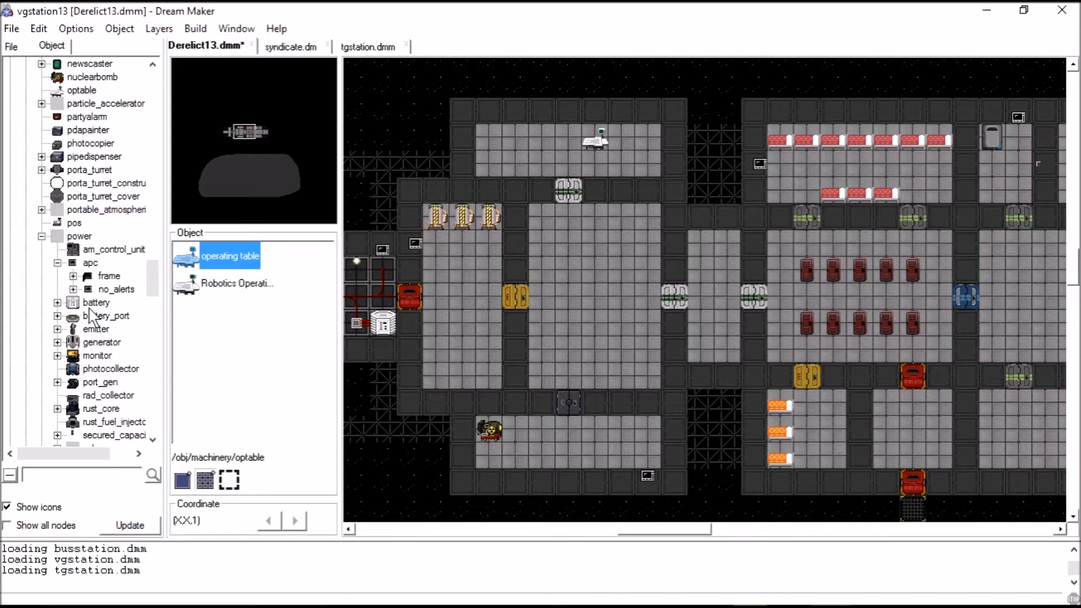
left_click(57, 302)
left_click(73, 328)
left_click(121, 342)
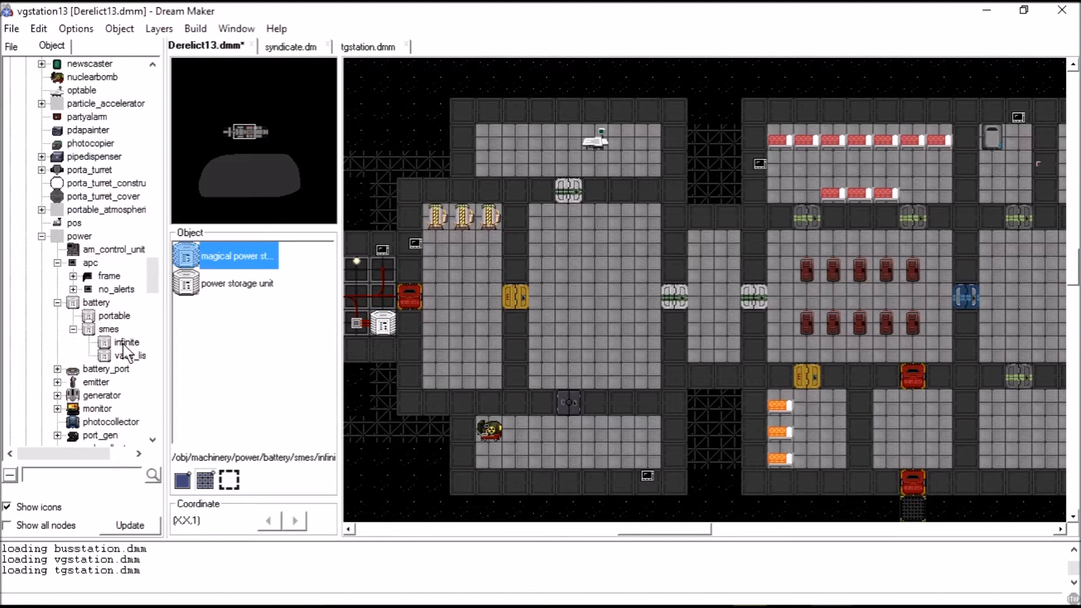
key("Left")
key("Left")
key("Left")
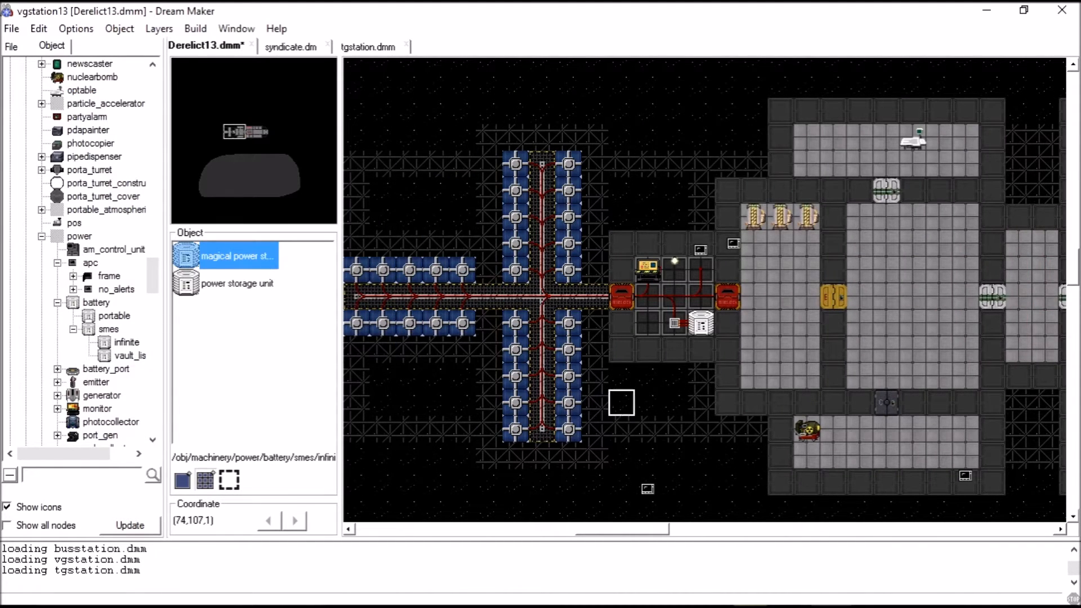
key("Right")
key("Right")
key("Right")
key("Right")
key("Right")
key("Right")
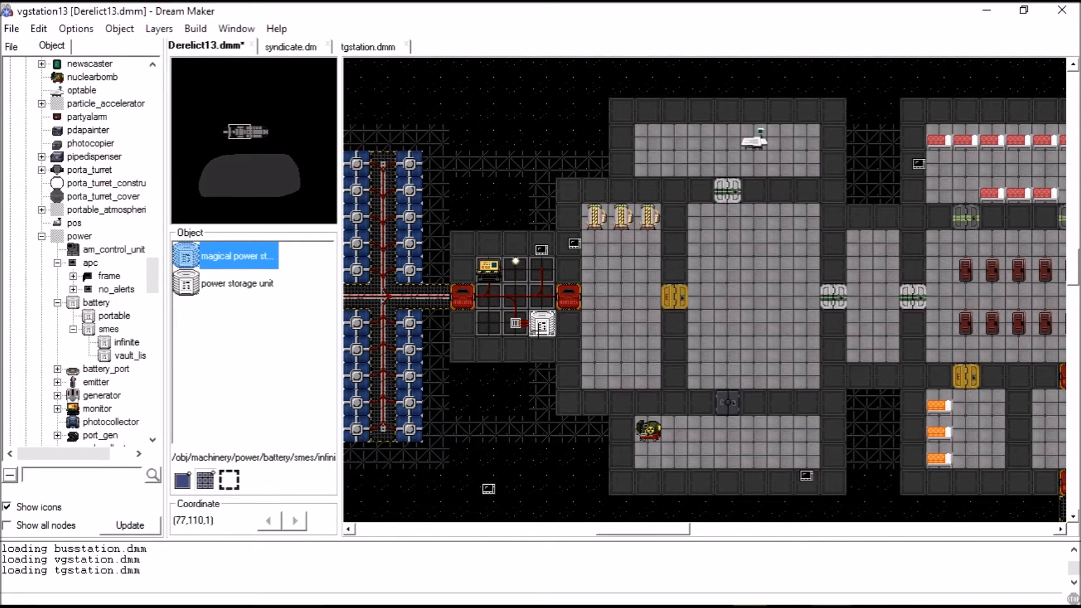
List the regular SMES variants, inspect one power storage unit's charge variables and discard the edit
left_click(235, 286)
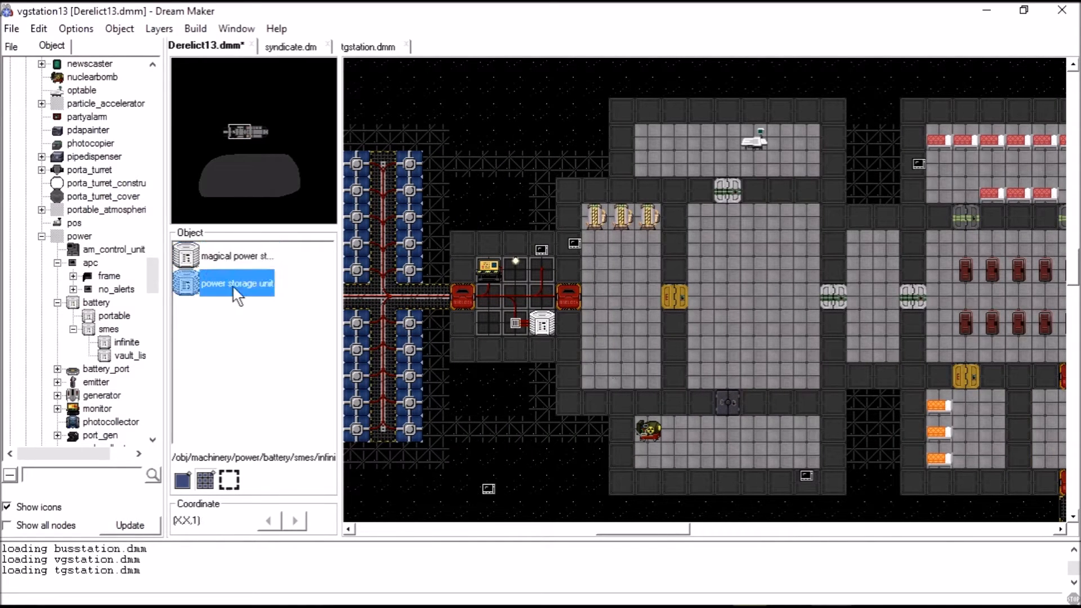
left_click(101, 331)
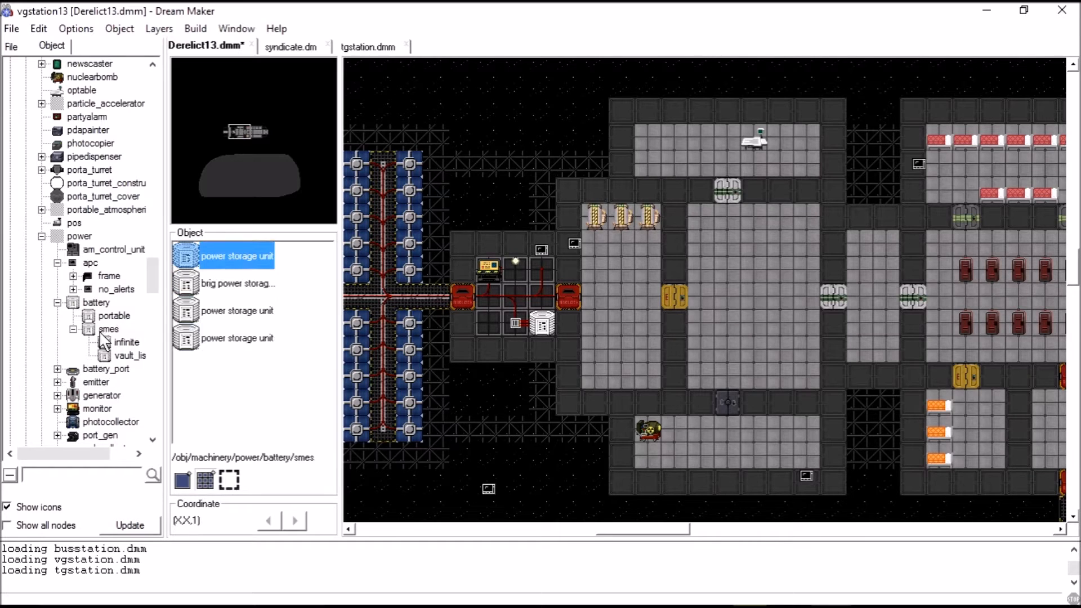
left_click(243, 320)
double_click(246, 331)
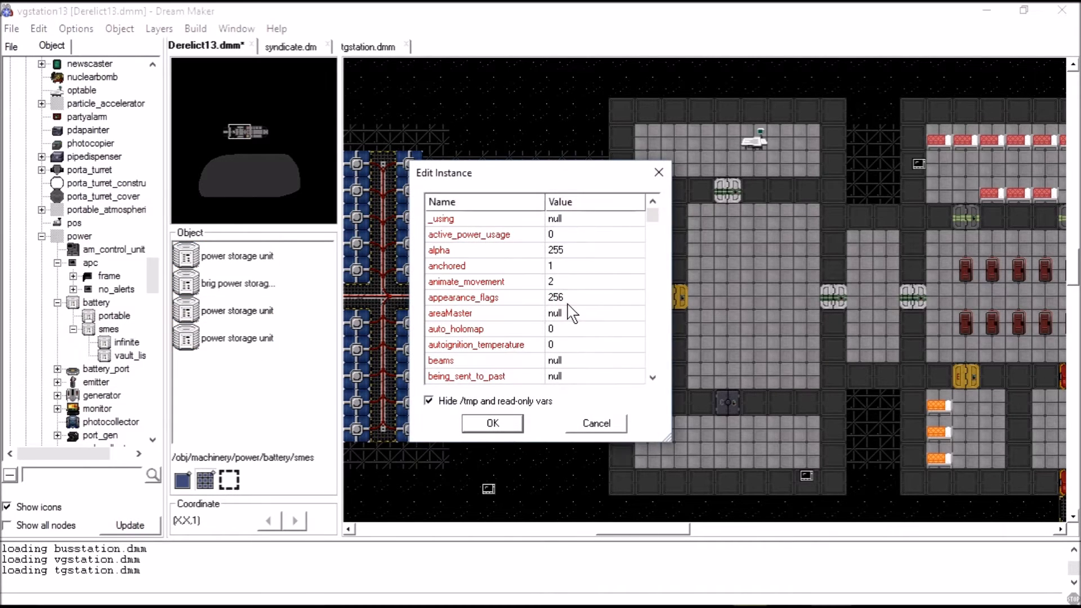
scroll(563, 290, "down", 8)
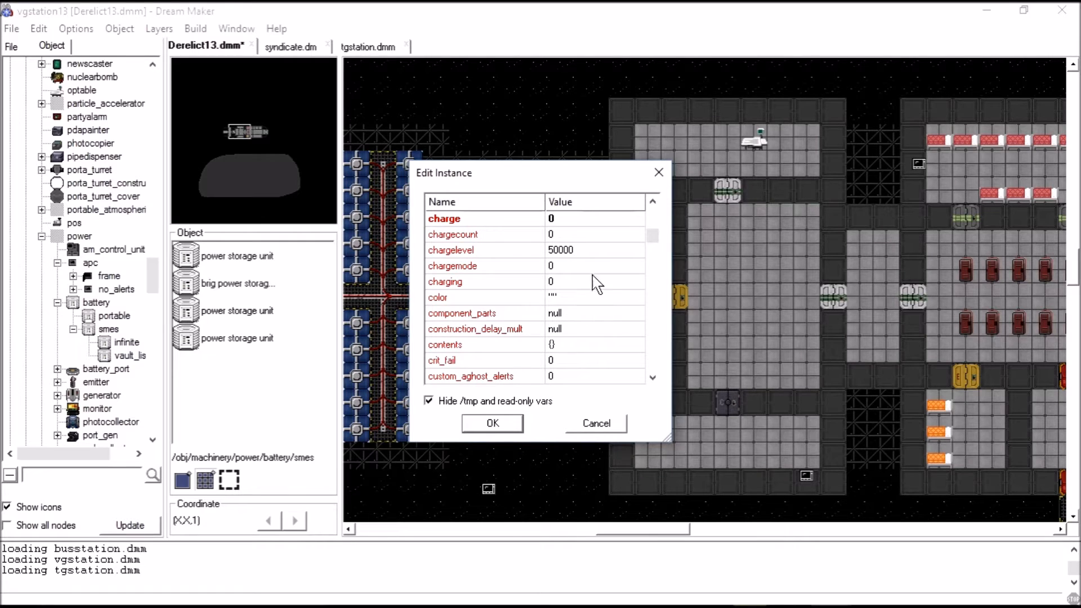
left_click(598, 422)
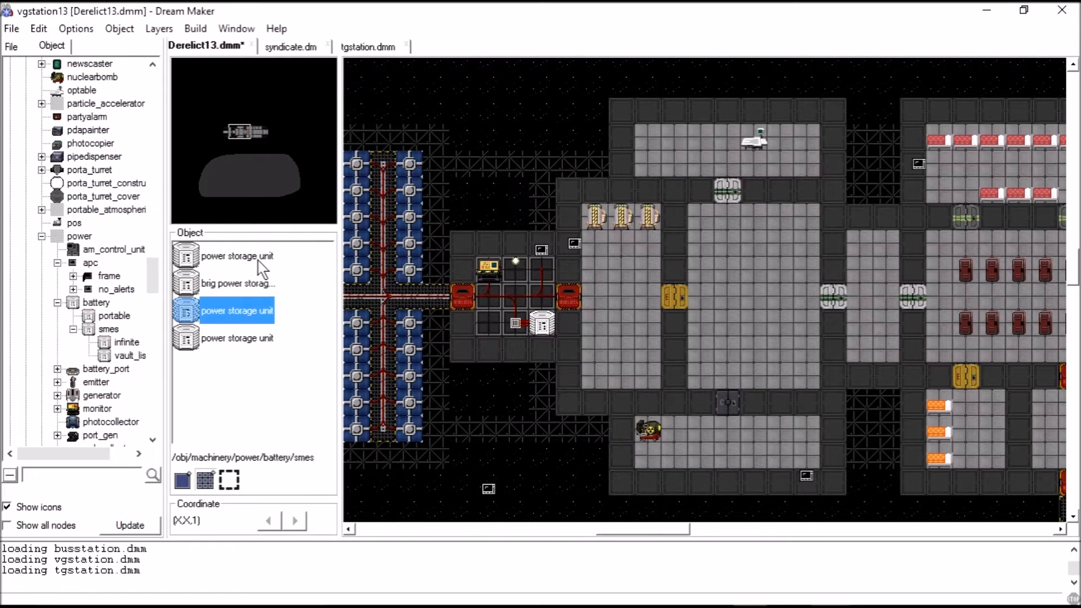
Compare the capacity and charge variables of the other power storage unit variants
left_click(272, 259)
double_click(258, 308)
scroll(563, 299, "down", 6)
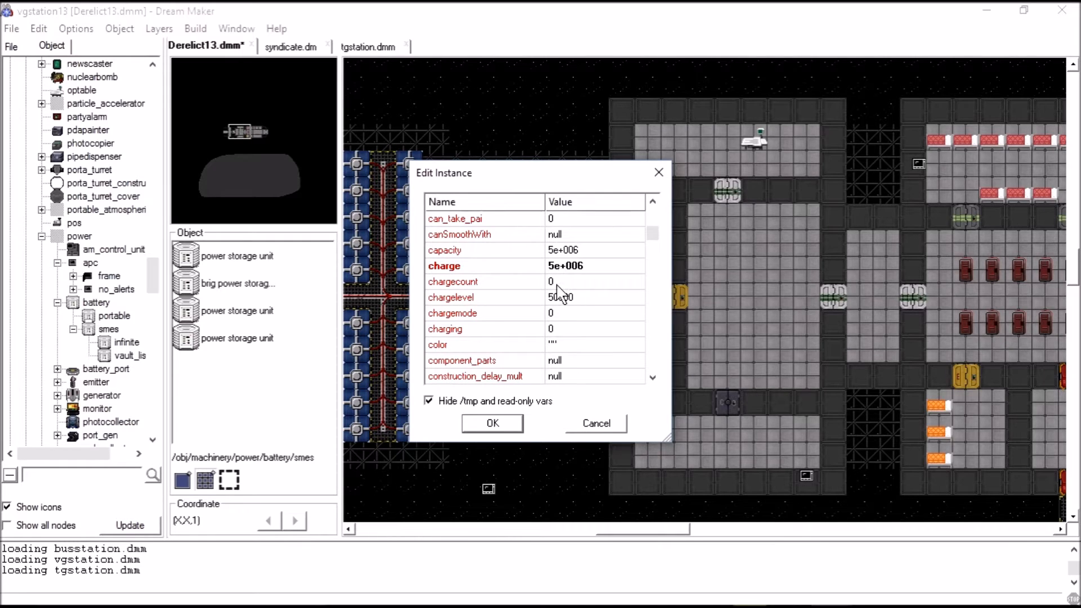
left_click(600, 431)
scroll(518, 313, "down", 3)
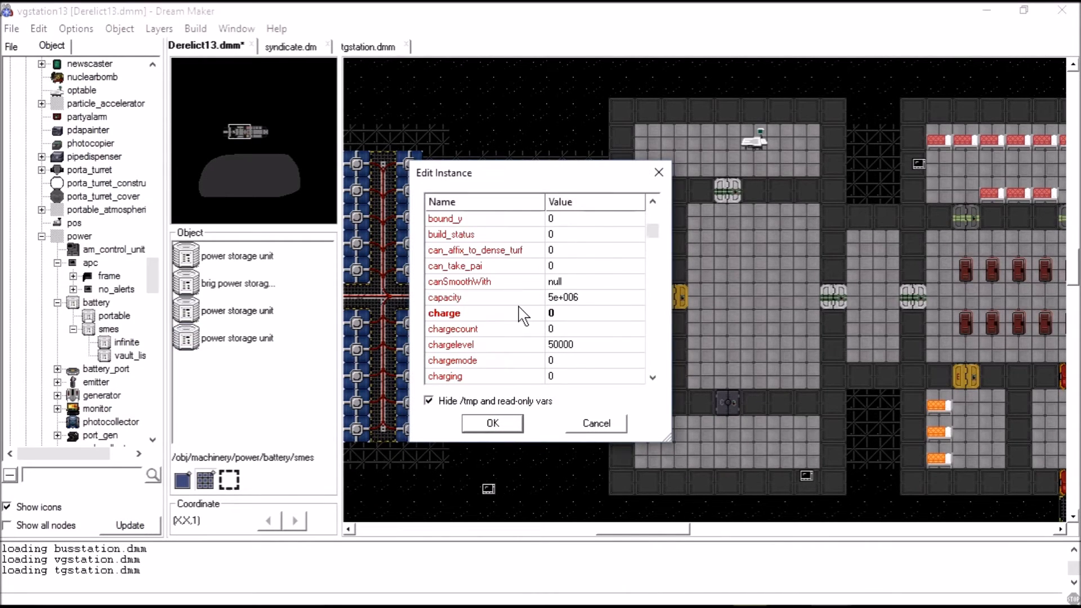
key("Return")
Examine the capacity and charge variables of the power storage unit placed at tile (77,110)
left_click(234, 258)
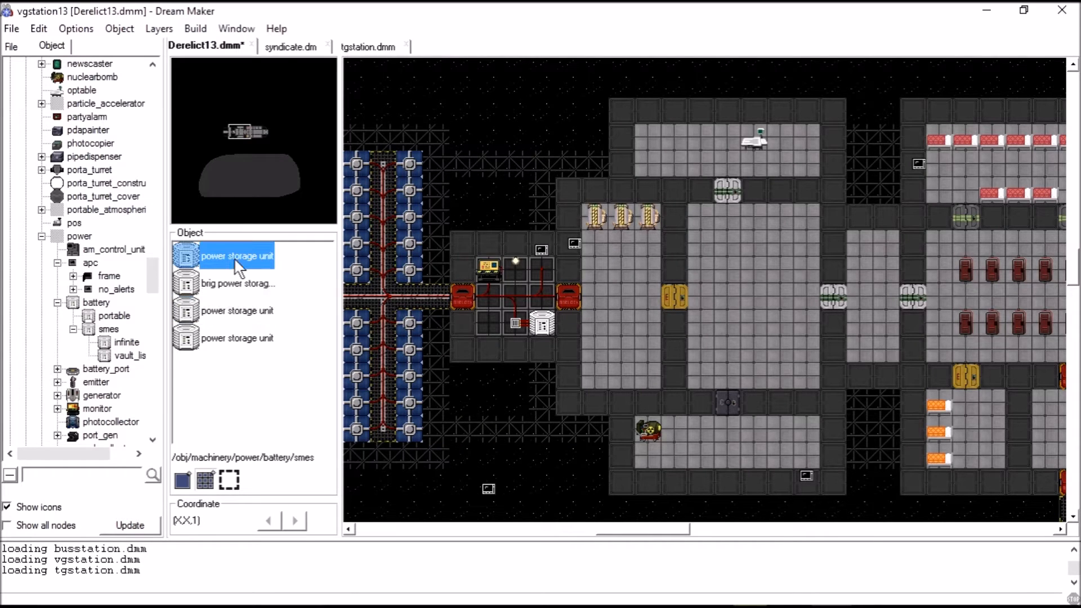
right_click(553, 325)
mouse_move(564, 297)
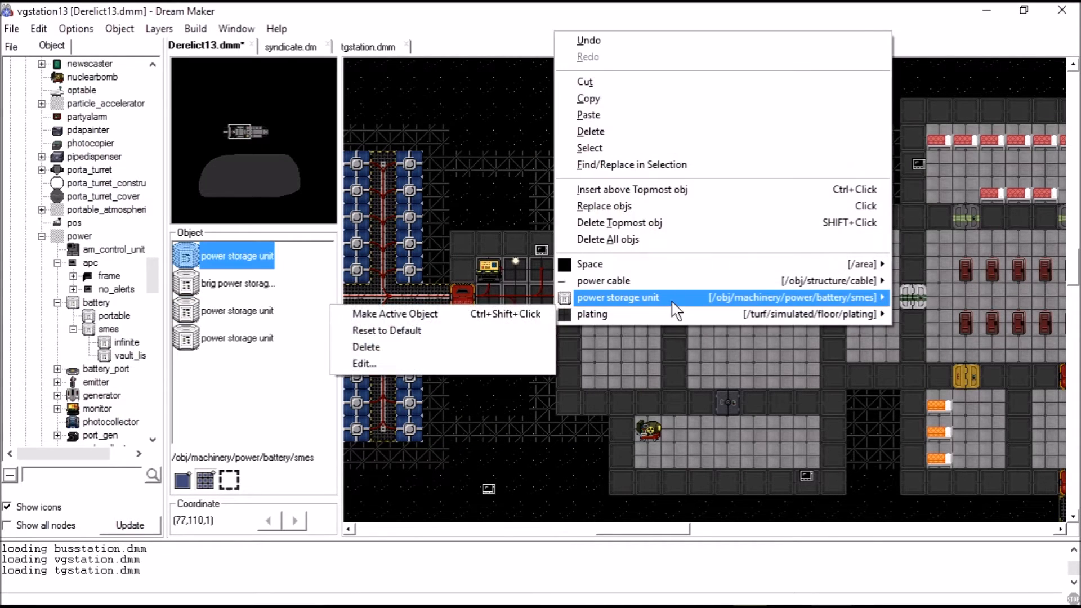
left_click(428, 347)
scroll(536, 288, "down", 5)
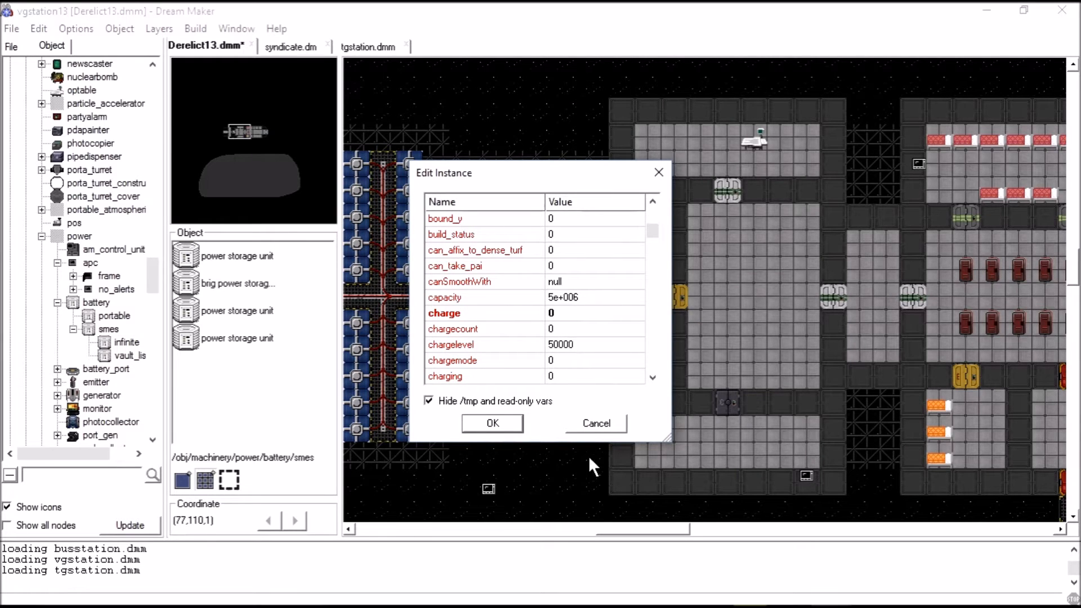
key("Return")
Select the third power storage unit variant and the infinite SMES type in turn, checking each against the unit at tile (77,110)
left_click(235, 308)
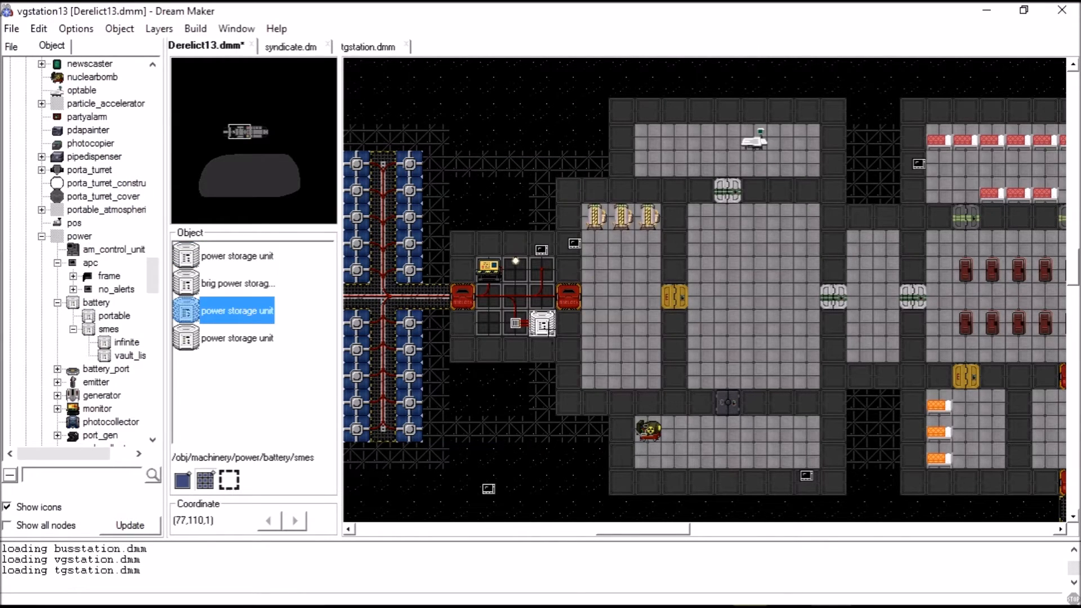
right_click(544, 326)
mouse_move(563, 297)
left_click(388, 320)
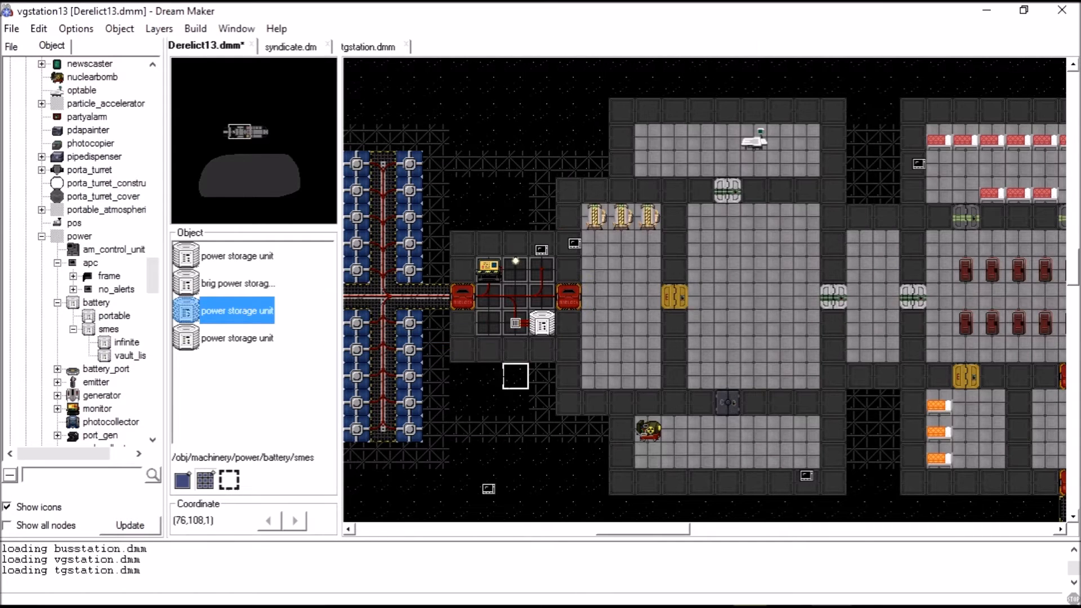
left_click(126, 341)
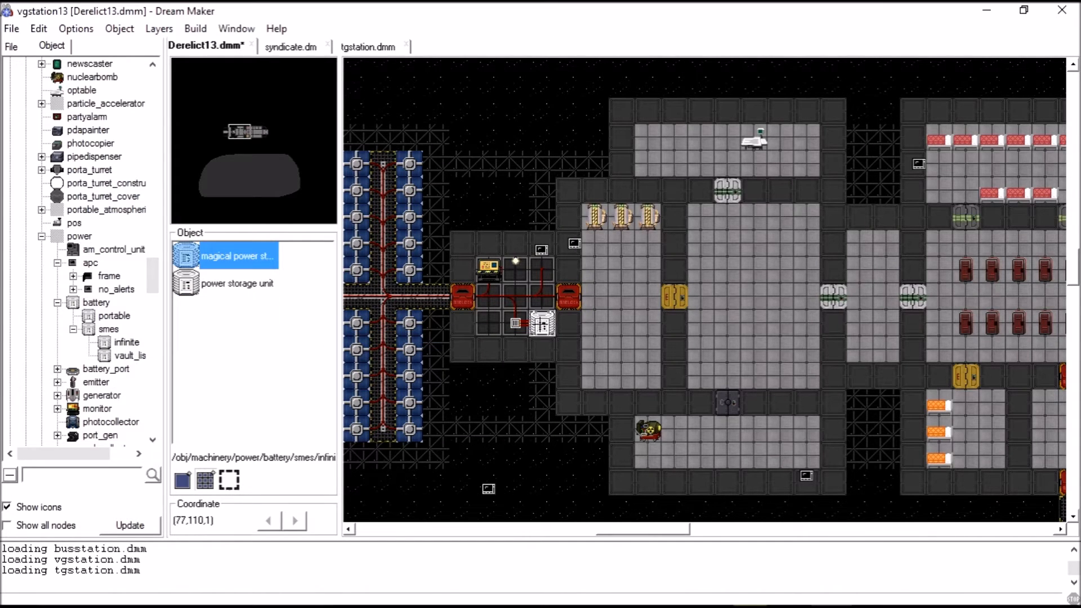
right_click(542, 326)
mouse_move(597, 295)
left_click(420, 329)
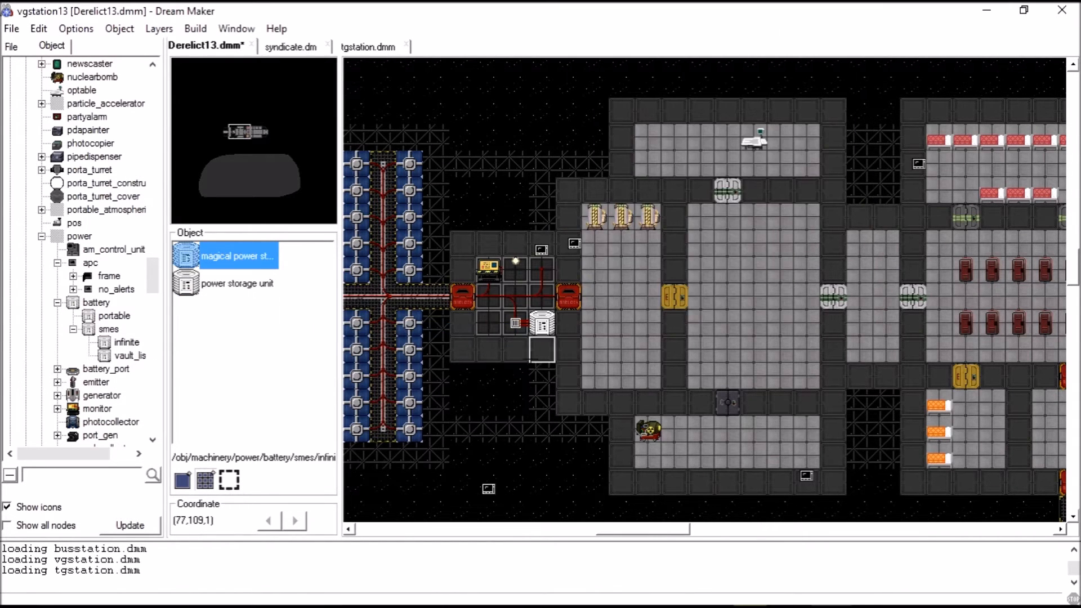
Delete the stray APC floating in space at tile (75,103), south of the power room
key("Right")
key("Down")
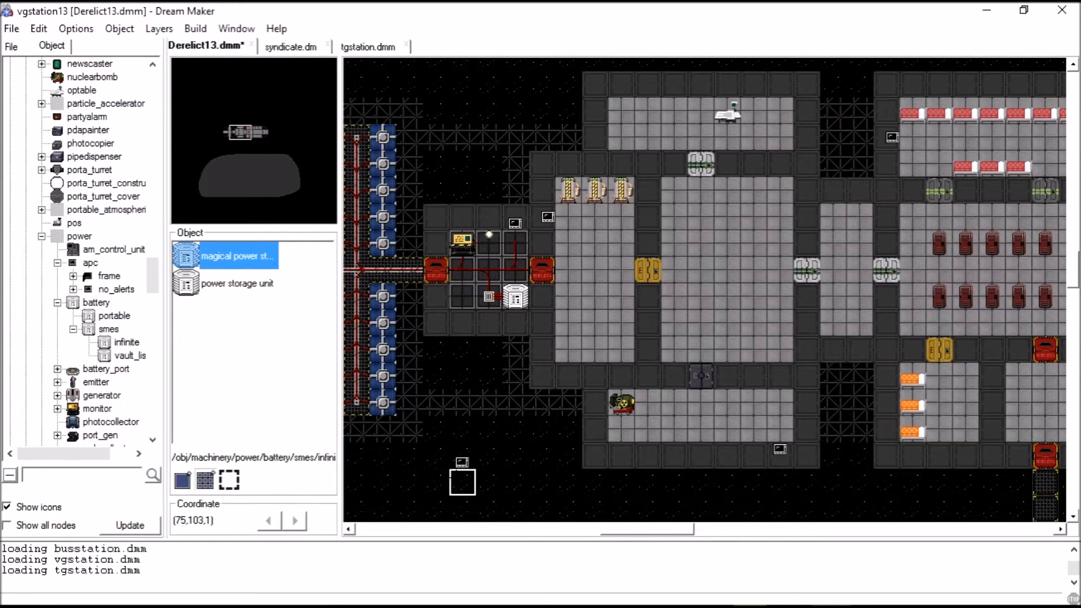
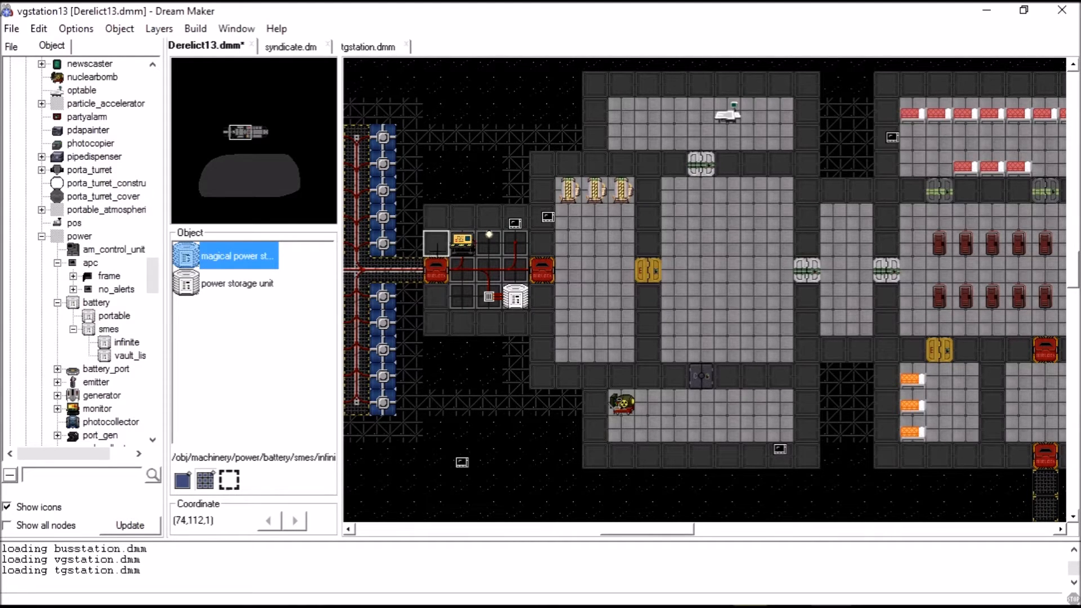
right_click(463, 482)
mouse_move(525, 454)
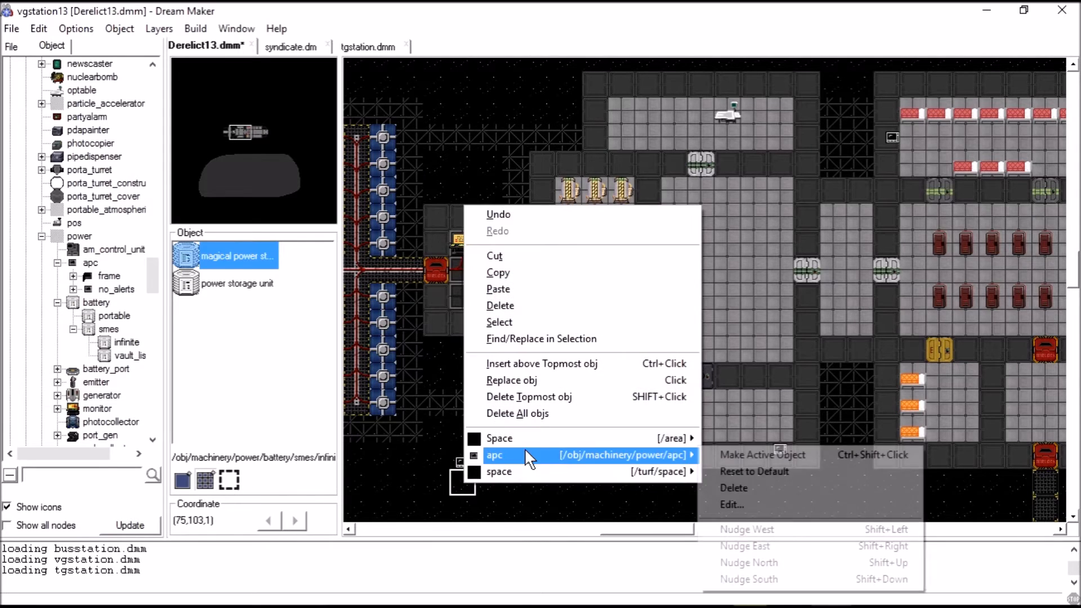
left_click(722, 488)
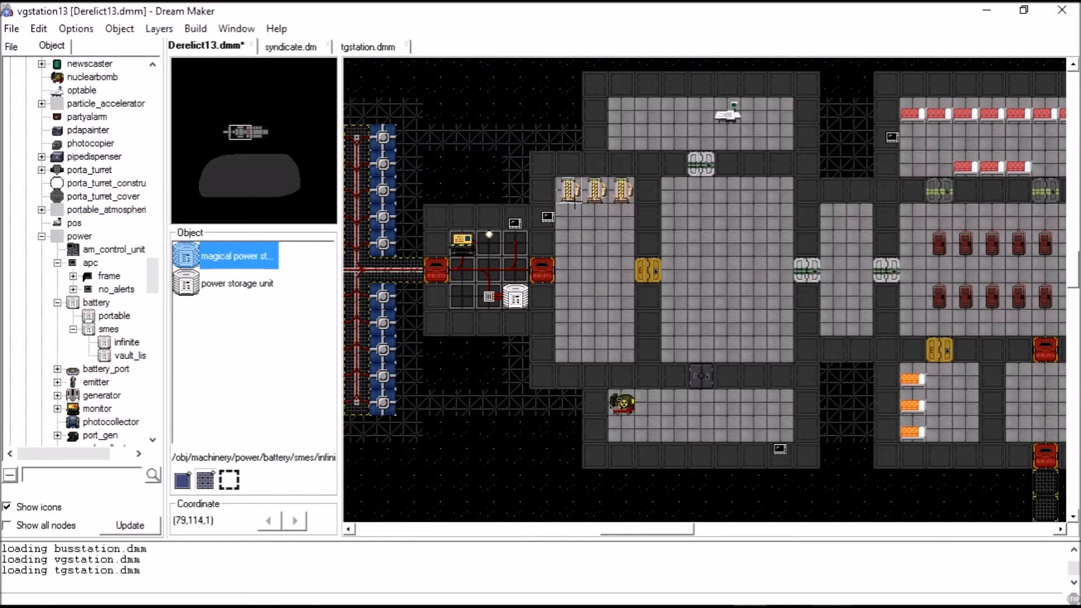
key("Right")
key("Right")
key("Right")
key("Right")
key("Right")
key("Right")
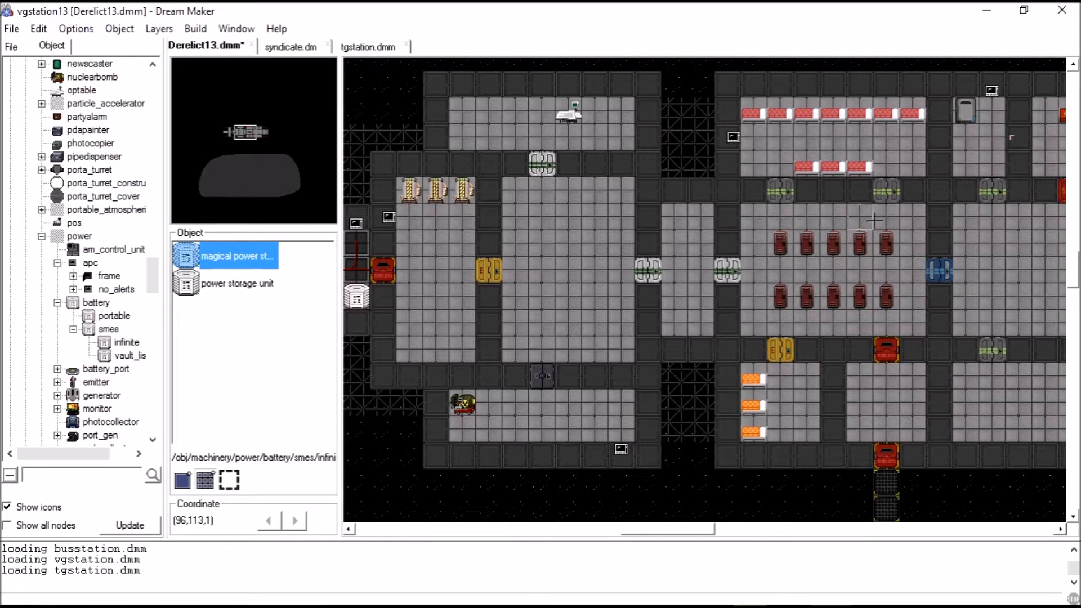
Make the plain airlock at tile (97,114) the active object
right_click(887, 191)
mouse_move(903, 439)
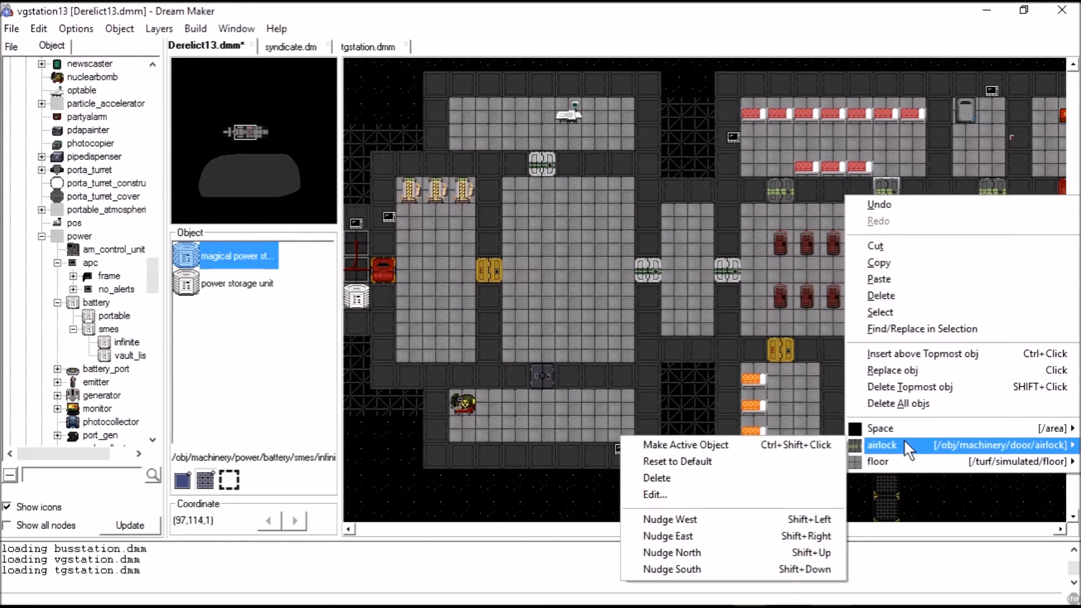
left_click(730, 442)
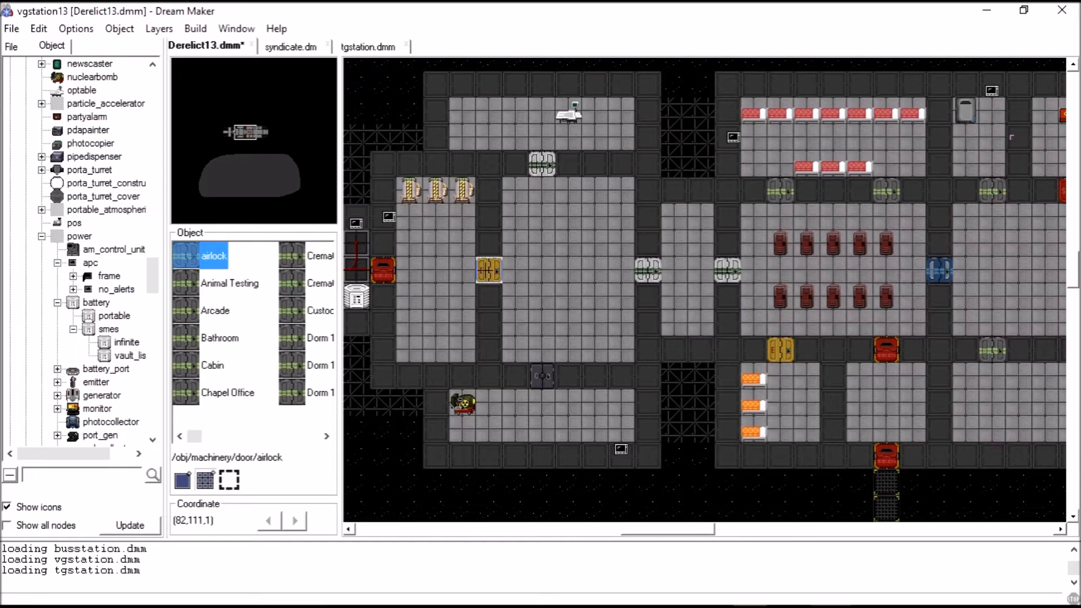
Look over the station's rooms and airlocks from the power room to the east corridor
key("Left")
key("Left")
key("Left")
key("Left")
key("Left")
key("Left")
key("Left")
key("Right")
key("Right")
key("Right")
key("Right")
key("Right")
key("Right")
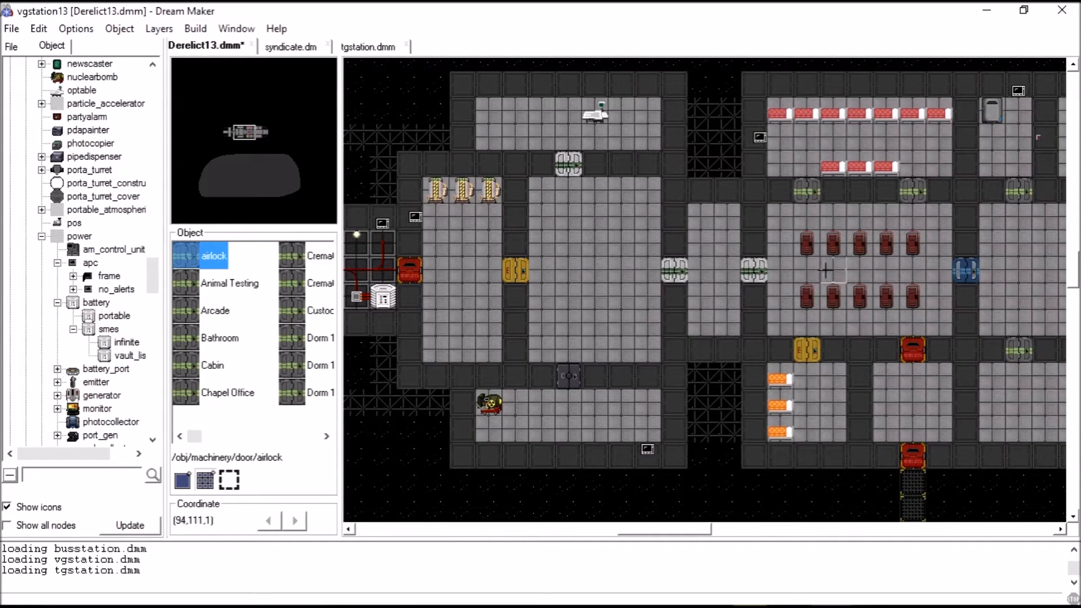
key("Right")
key("Right")
key("Right")
key("Right")
key("Right")
key("Right")
key("Right")
key("Right")
key("Right")
key("Right")
key("Right")
key("Right")
key("Right")
key("Right")
key("Right")
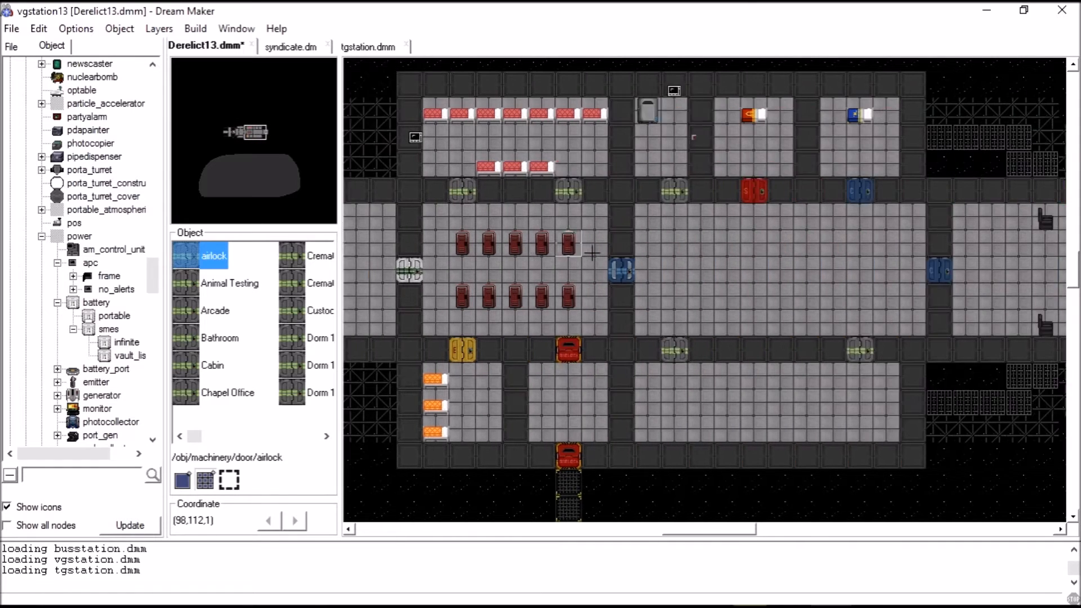
Delete the two Patient Room 1 medical airlocks at tiles (91,111) and (88,111) on the central corridor
key("Left")
key("Left")
key("Left")
key("Left")
key("Left")
key("Left")
key("Left")
key("Left")
key("Left")
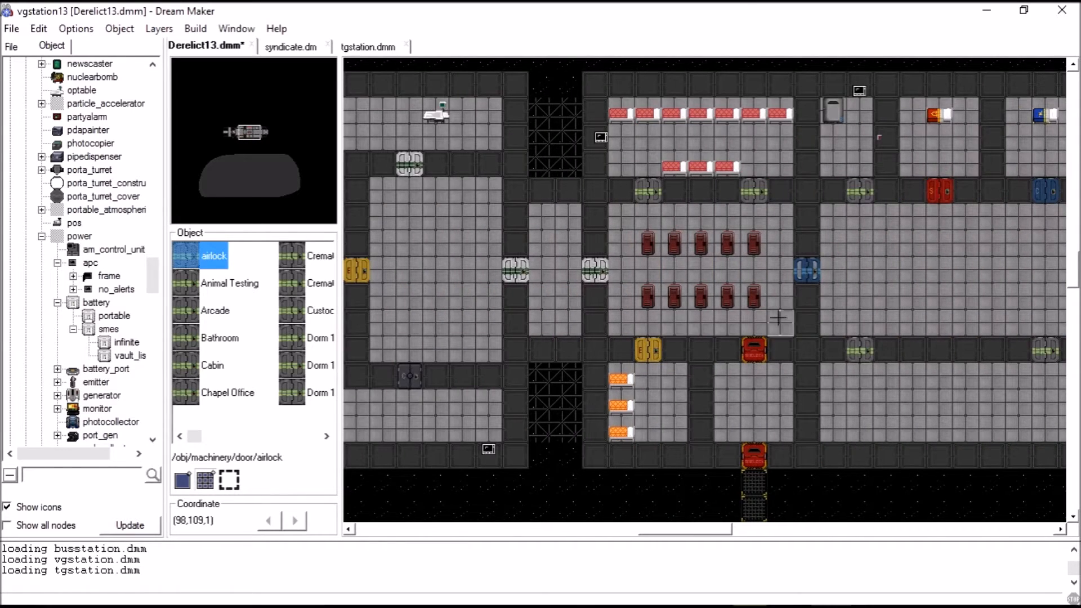
key("Left")
key("Left")
key("Left")
key("Left")
key("Left")
key("Left")
key("Left")
right_click(761, 264)
mouse_move(819, 529)
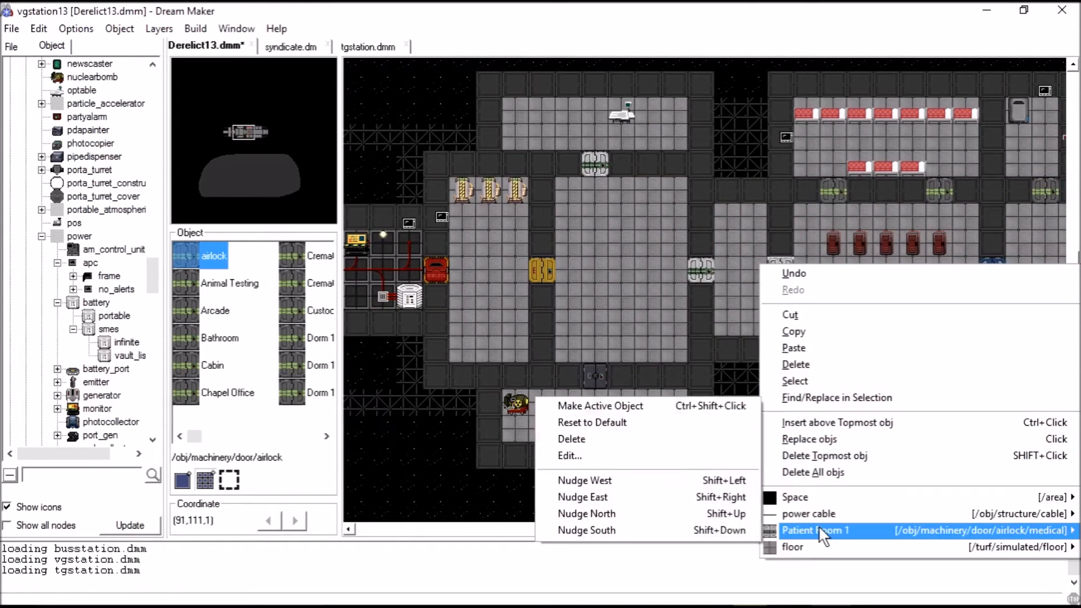
left_click(600, 450)
right_click(700, 277)
mouse_move(755, 545)
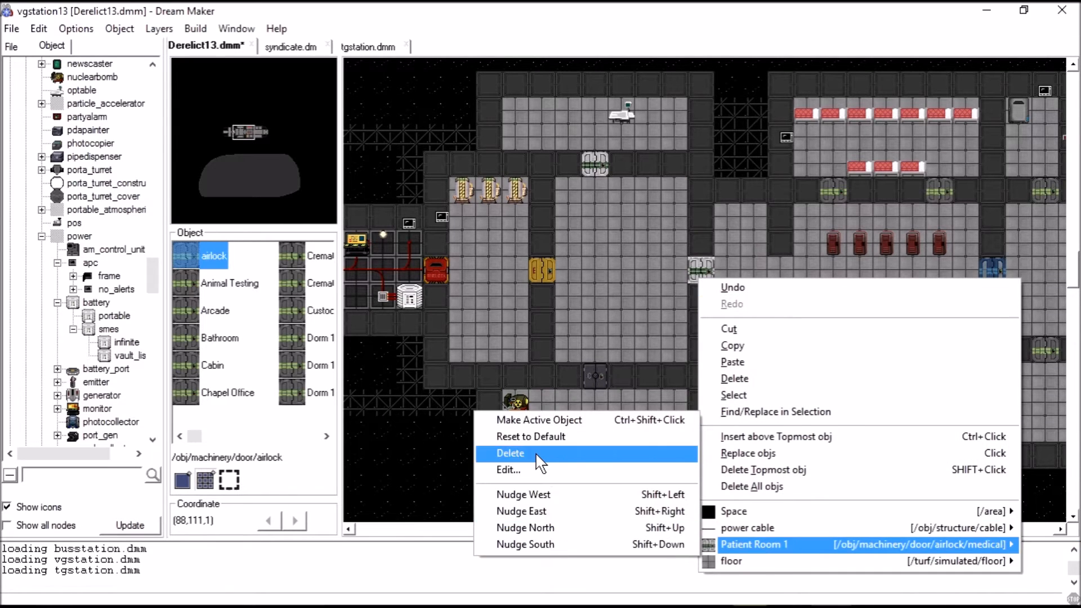
left_click(537, 452)
Place the Infirmary variant of the glass_medical airlock at tiles (91,111) and (88,111)
scroll(81, 338, "up", 15)
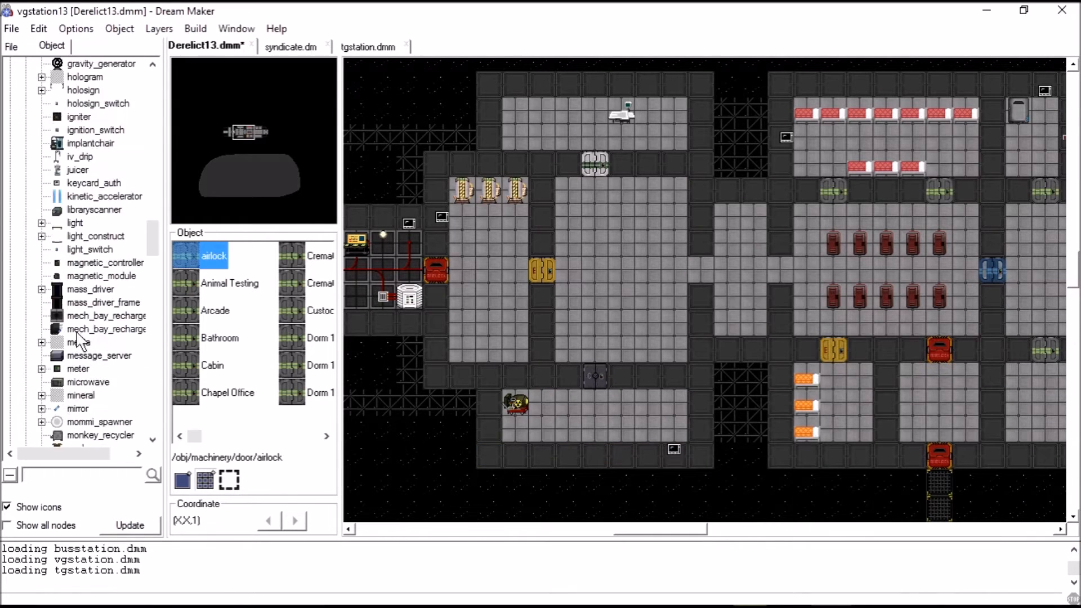
scroll(83, 337, "up", 7)
left_click(121, 209)
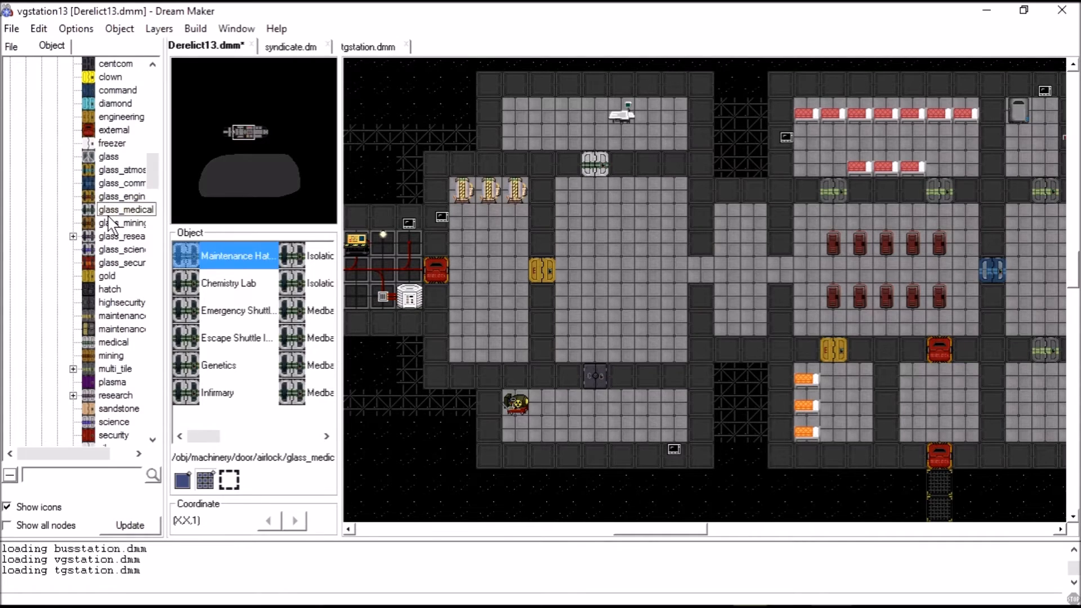
mouse_move(216, 437)
left_mouse_down()
mouse_move(309, 437)
mouse_move(175, 436)
left_mouse_up()
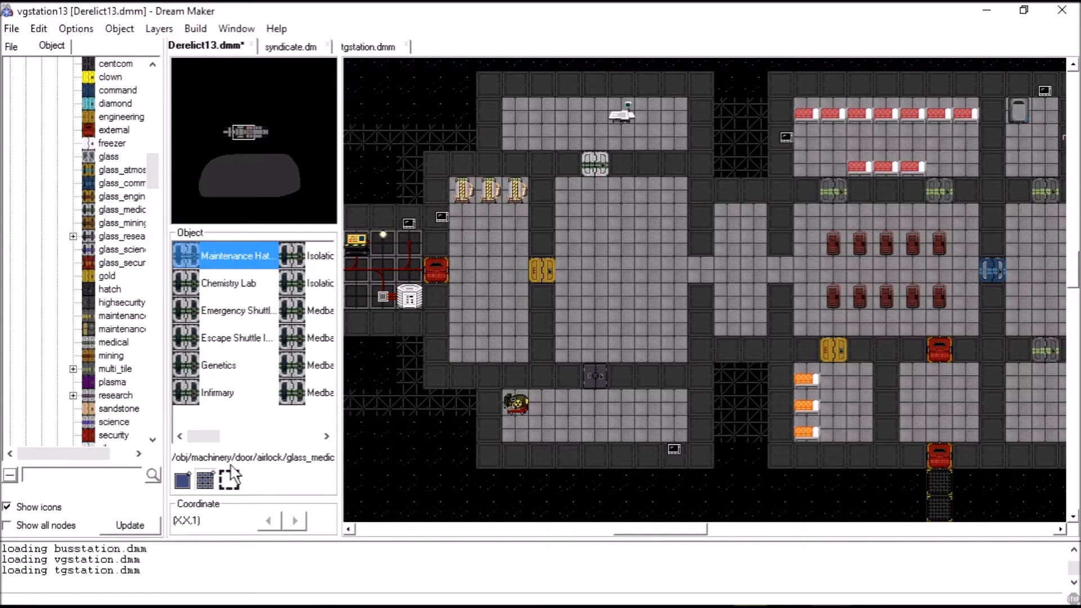
left_click(211, 394)
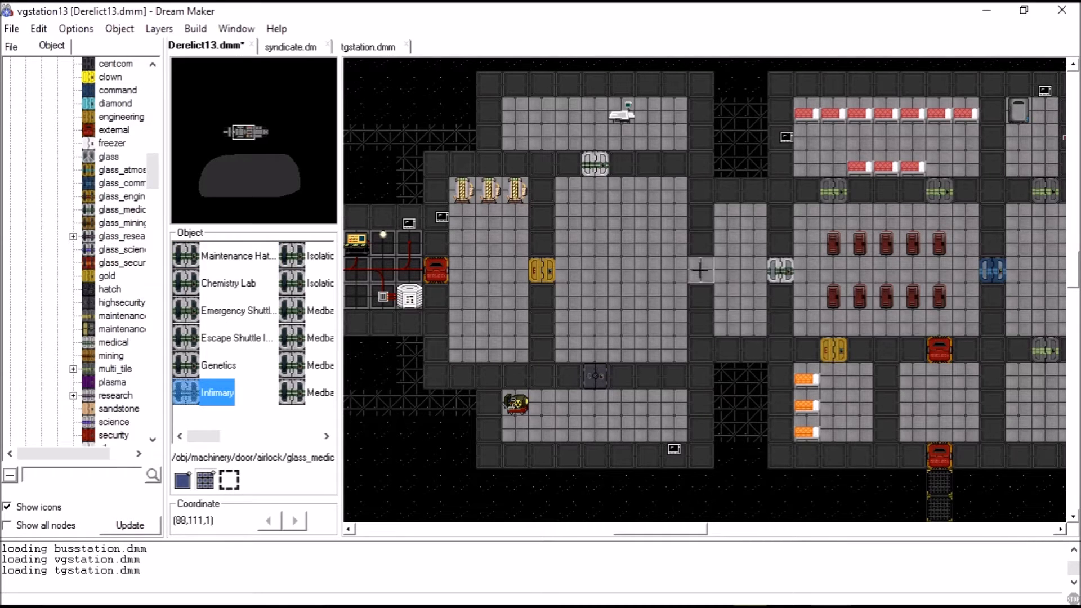
Examine the variables of the Operating Theatre airlock at tile (84,115), including its access requirements, without changing them
right_click(595, 168)
mouse_move(787, 417)
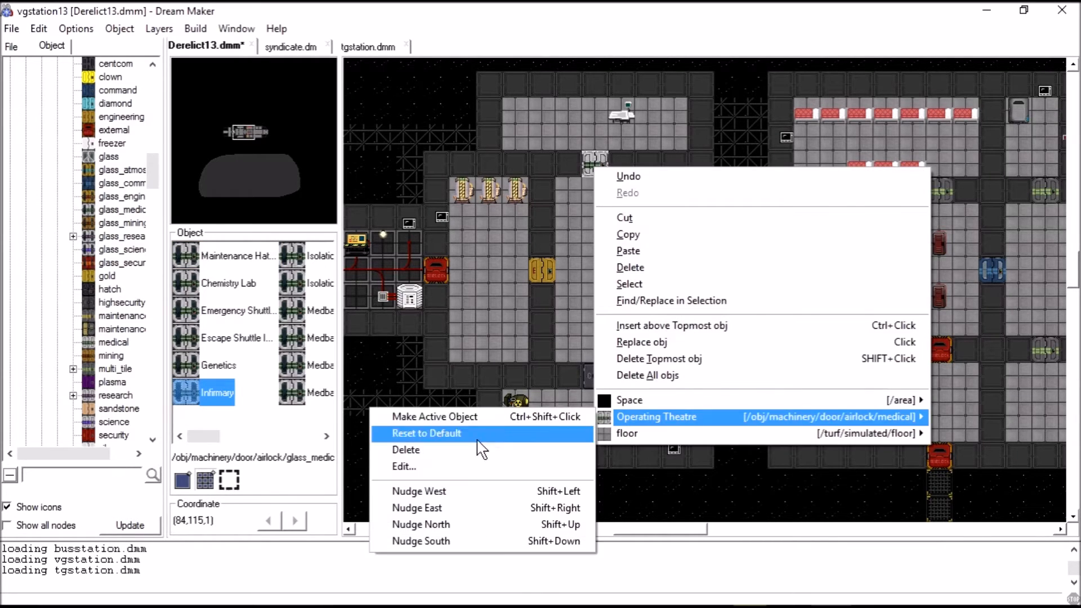
left_click(496, 467)
scroll(499, 265, "down", 20)
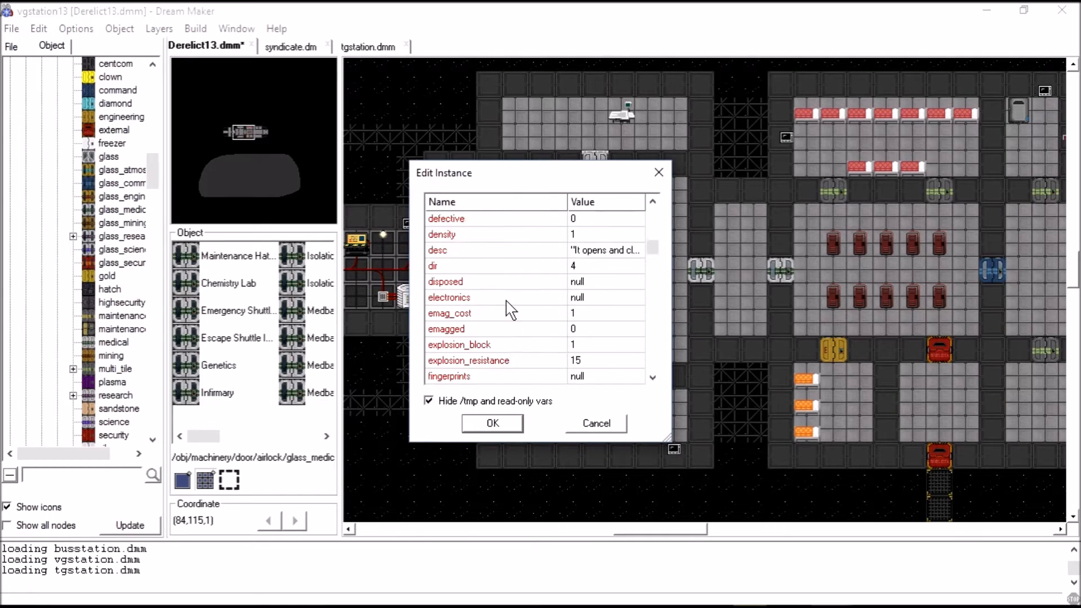
scroll(510, 310, "down", 3)
scroll(473, 312, "up", 20)
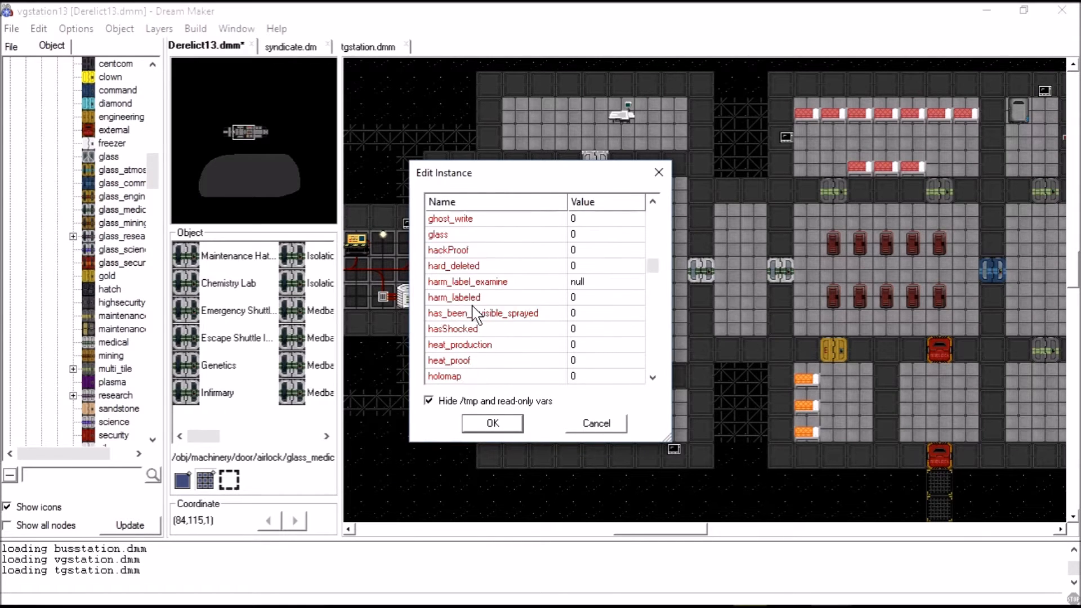
scroll(459, 251, "down", 4)
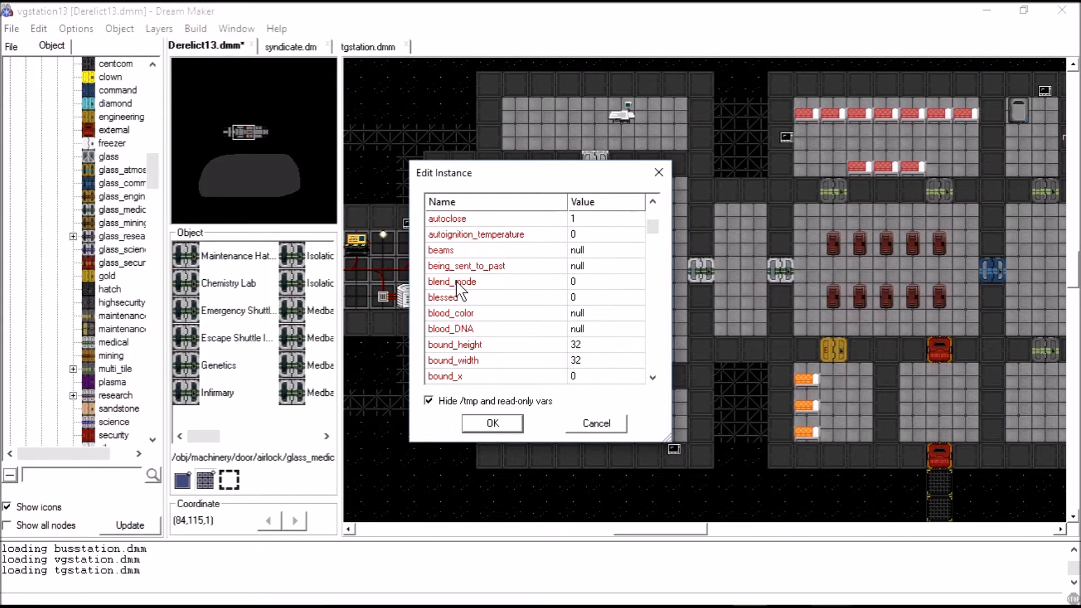
scroll(543, 299, "down", 8)
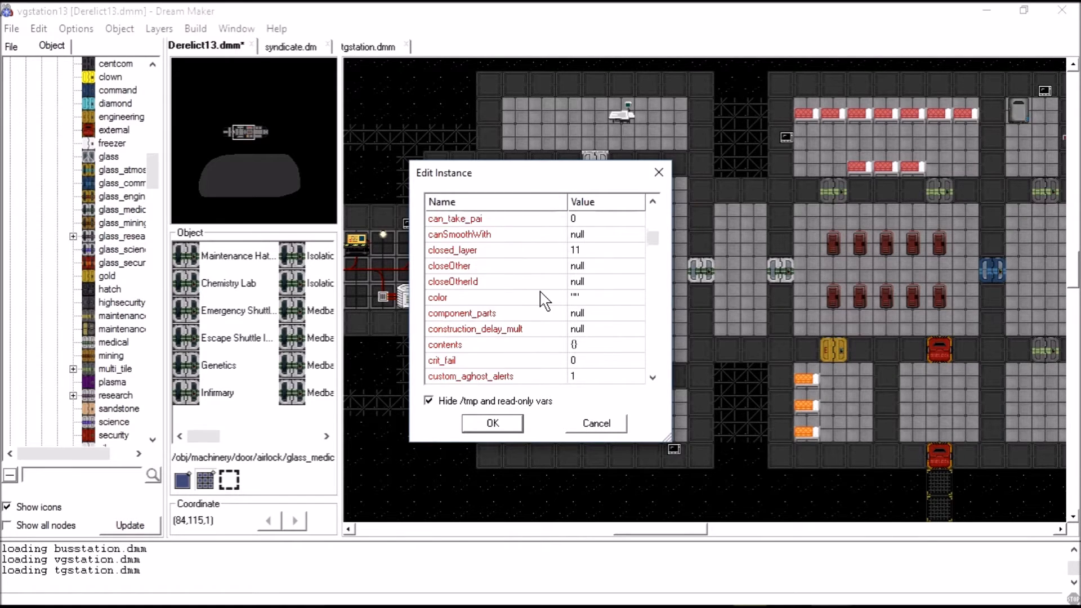
scroll(542, 299, "down", 1)
scroll(468, 299, "down", 2)
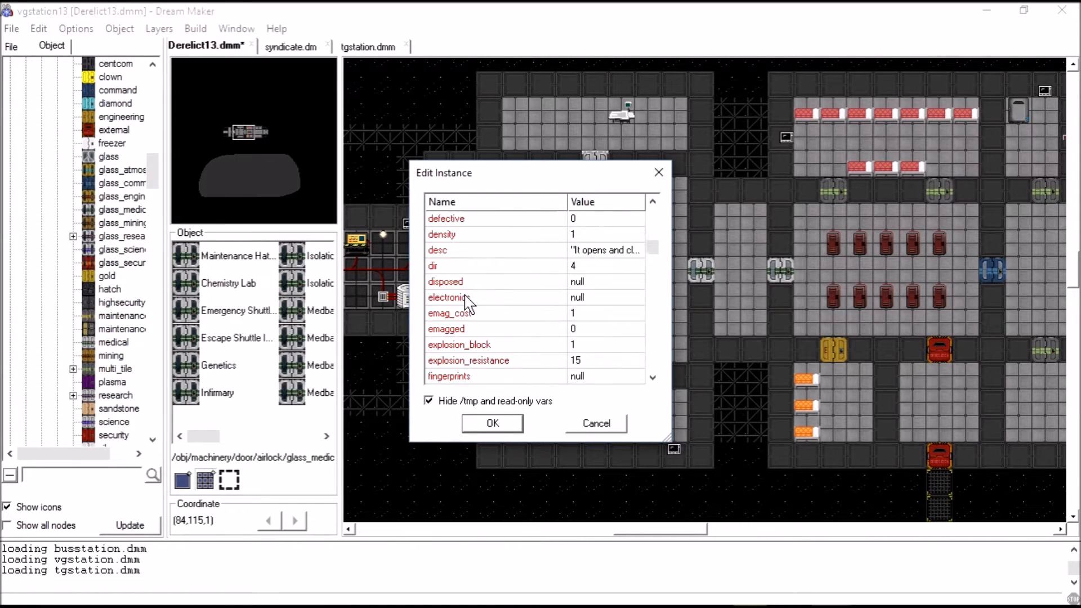
scroll(501, 282, "down", 4)
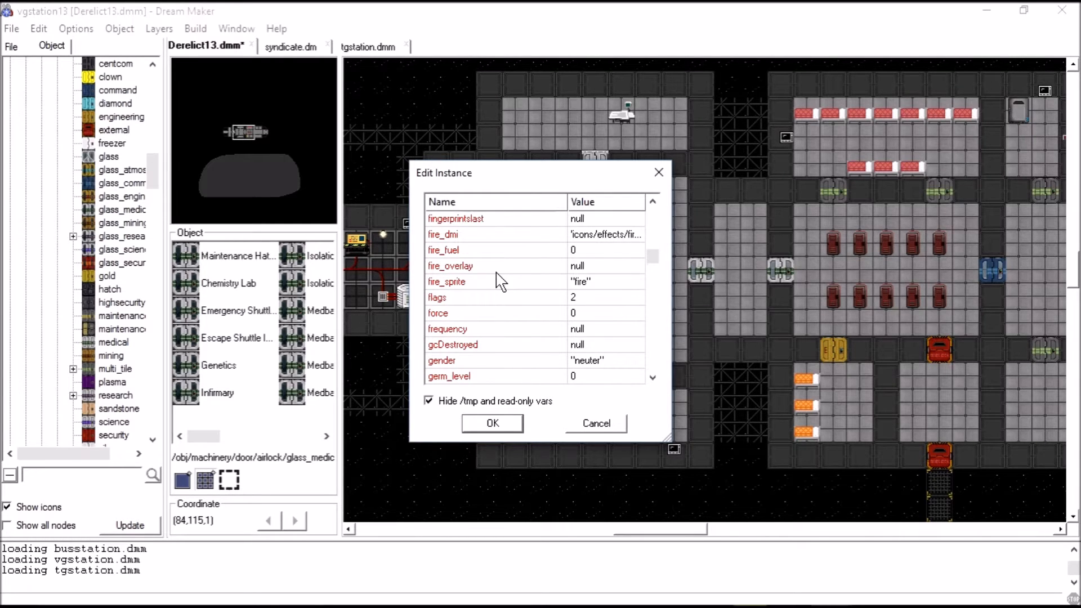
scroll(570, 298, "down", 3)
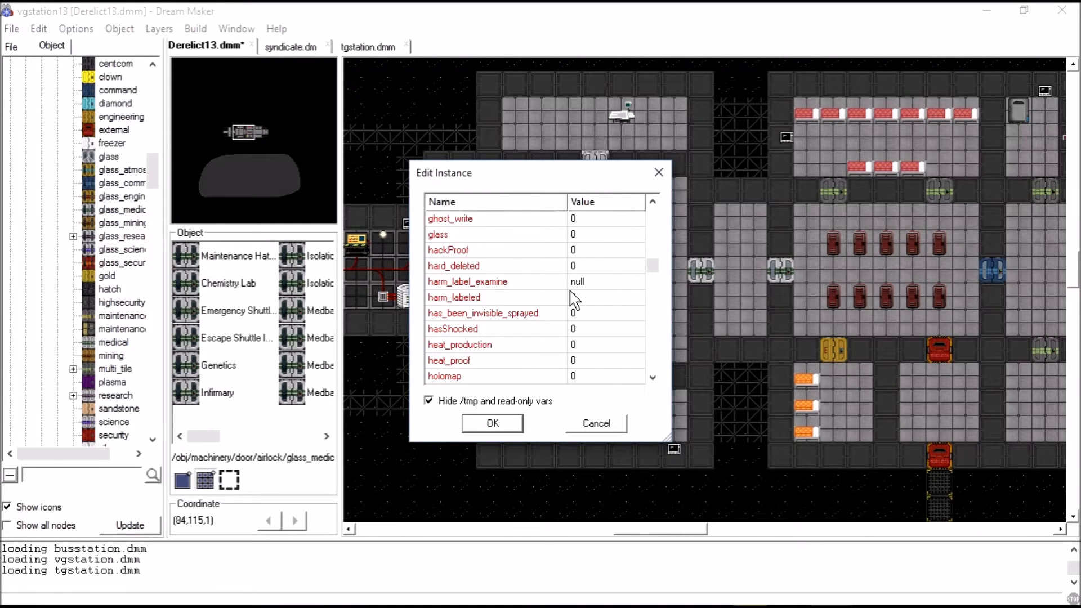
scroll(574, 298, "down", 2)
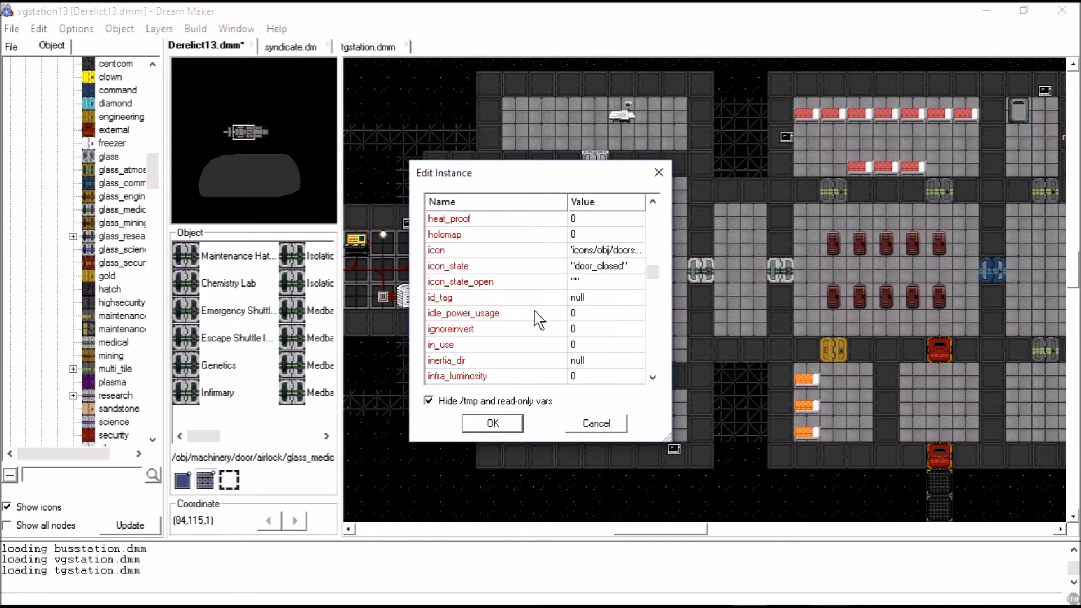
scroll(485, 330, "down", 6)
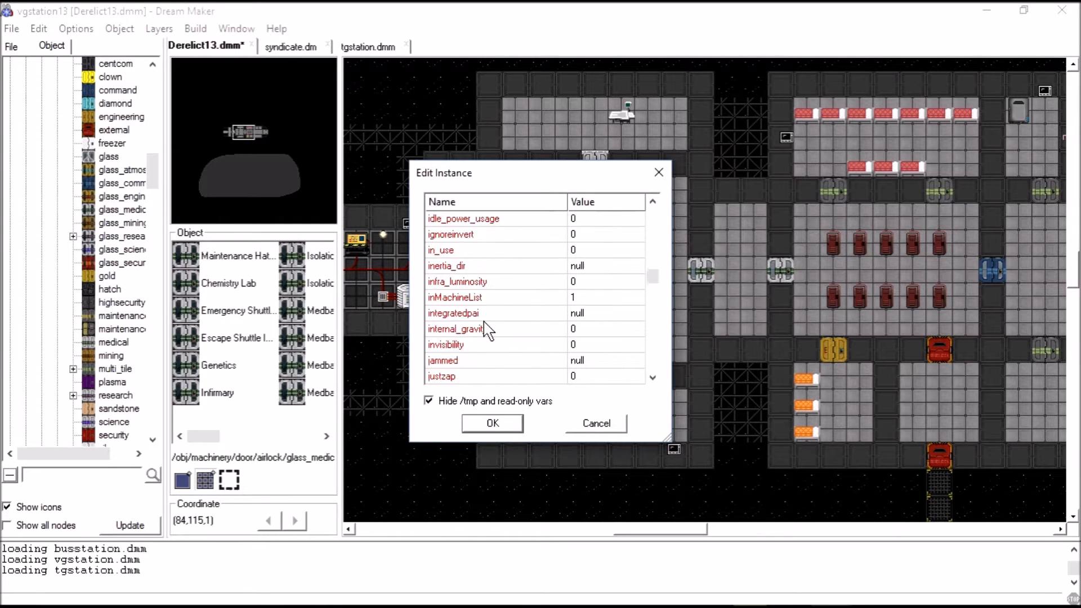
scroll(459, 338, "down", 7)
scroll(476, 336, "down", 5)
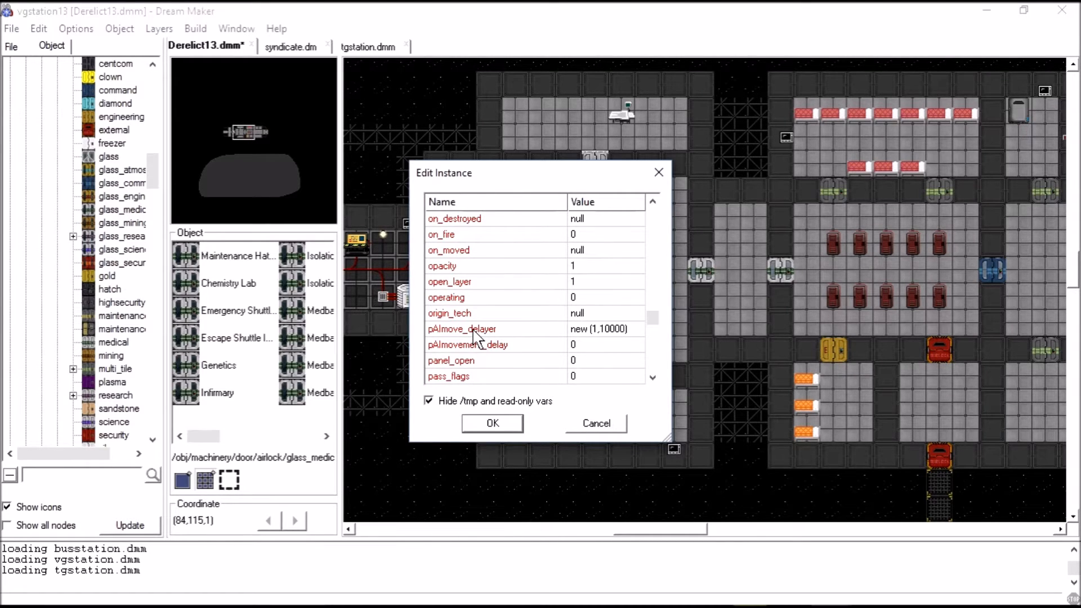
scroll(473, 331, "down", 6)
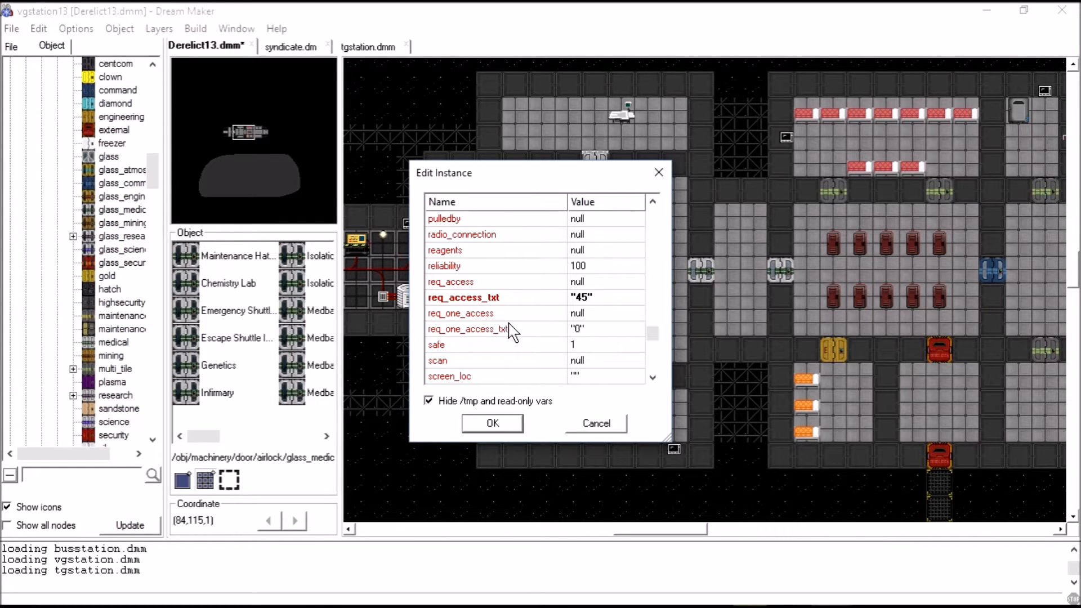
scroll(510, 329, "down", 8)
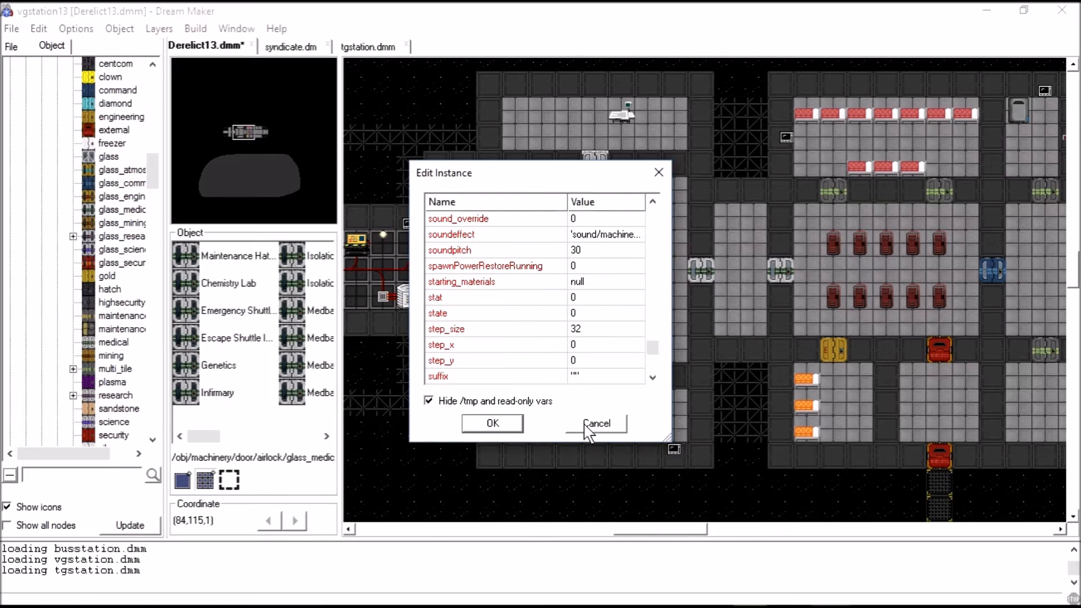
left_click(587, 428)
Check the access requirement variables of the plain airlock at tile (97,114)
right_click(911, 192)
mouse_move(922, 448)
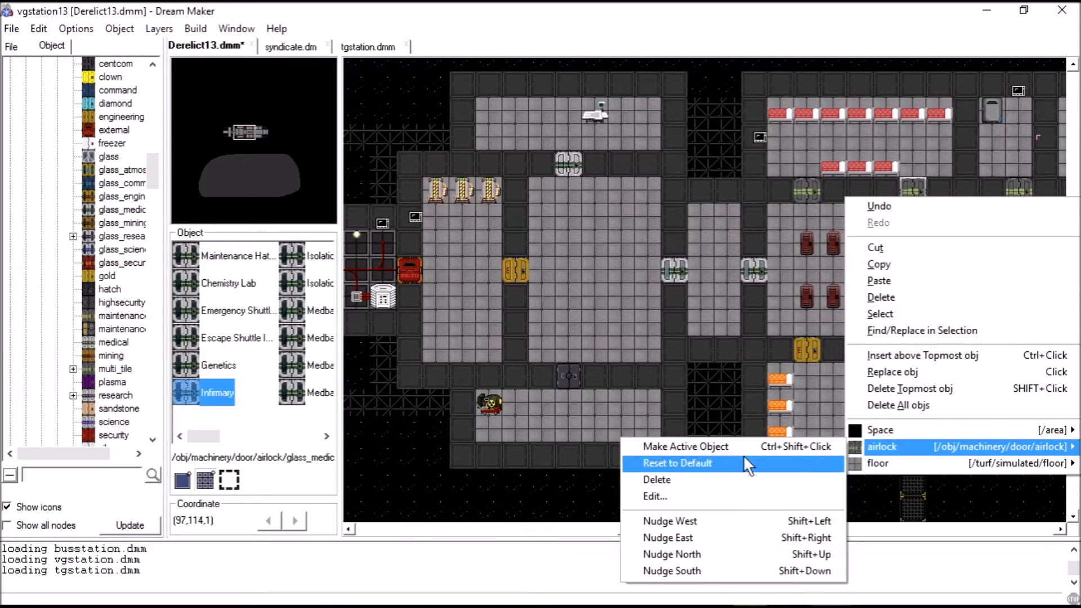
left_click(730, 496)
scroll(554, 295, "down", 10)
scroll(553, 294, "down", 10)
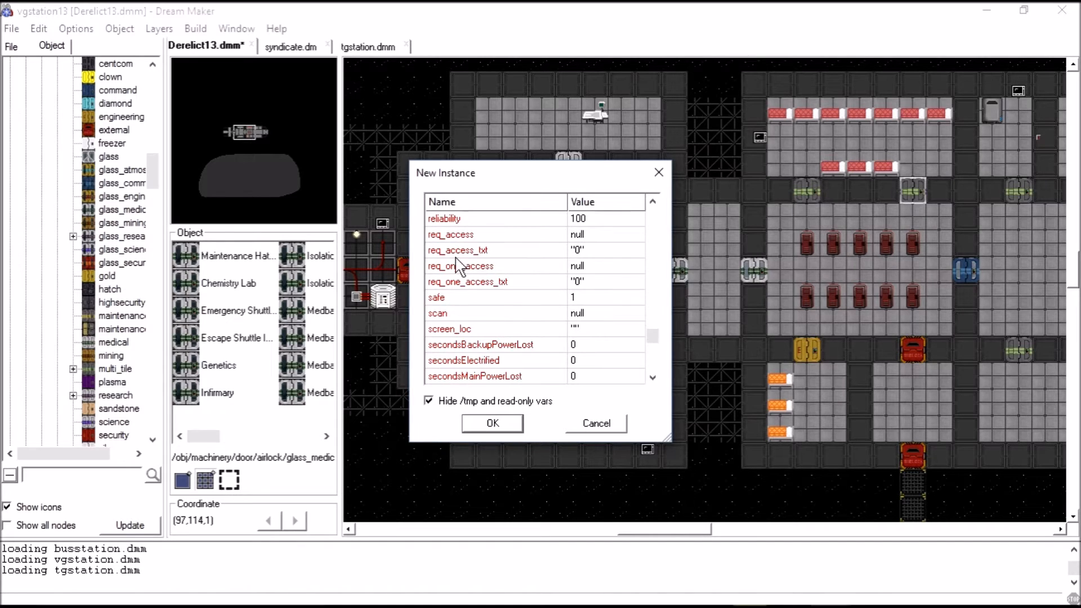
left_click(580, 428)
Examine the variables of the Infirmary airlock at tile (91,111) down to the access requirements
right_click(742, 272)
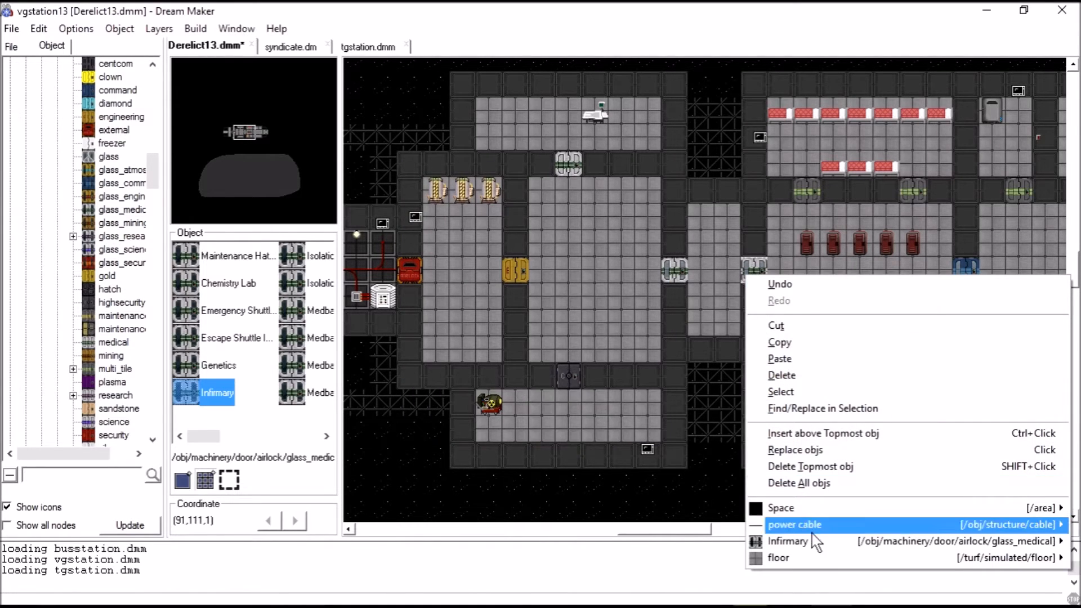
mouse_move(799, 541)
left_click(557, 467)
scroll(578, 298, "down", 15)
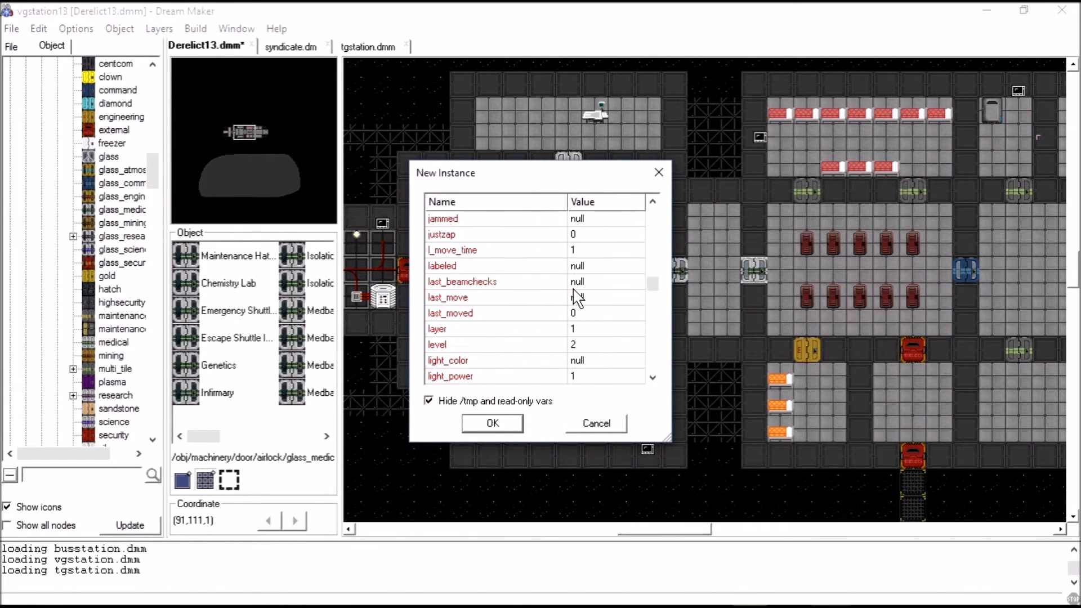
scroll(579, 299, "down", 15)
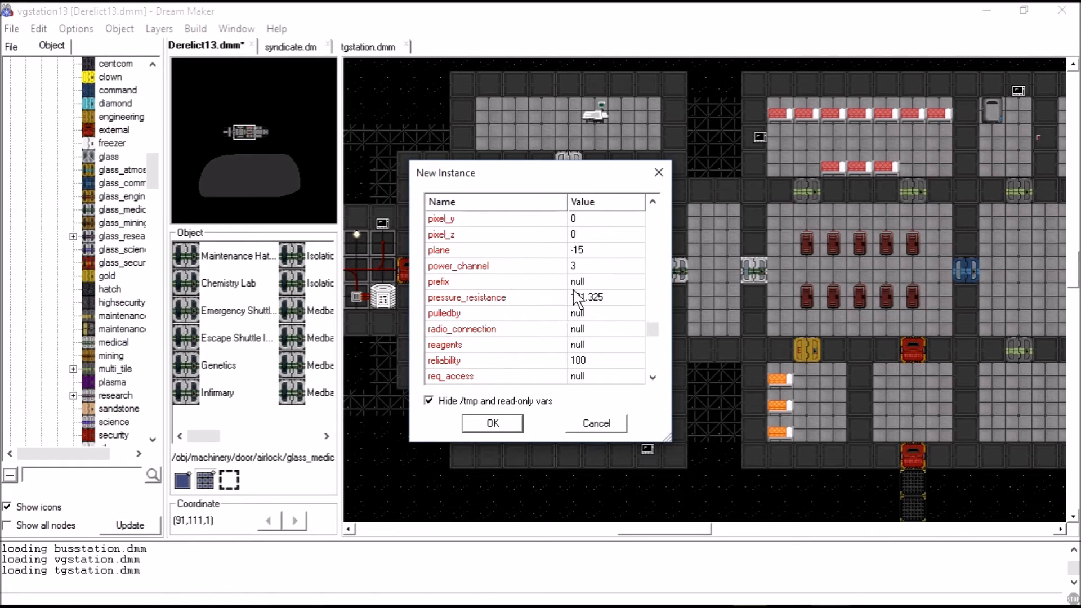
left_click(596, 423)
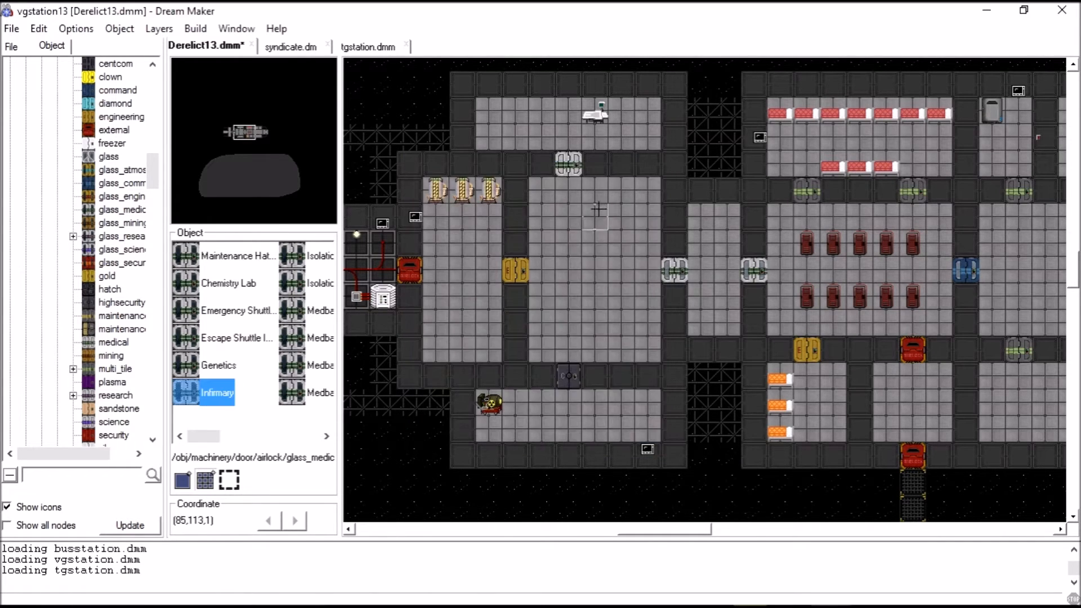
Set req_access_txt to "0" on the Operating Theatre medical airlock
right_click(573, 172)
mouse_move(711, 420)
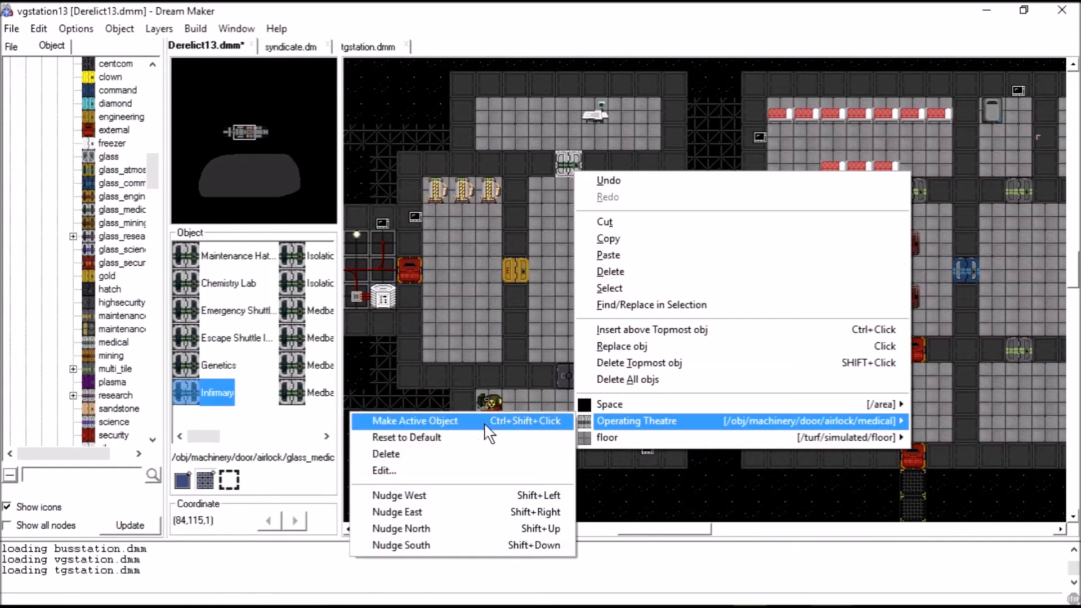
left_click(402, 471)
scroll(495, 287, "down", 15)
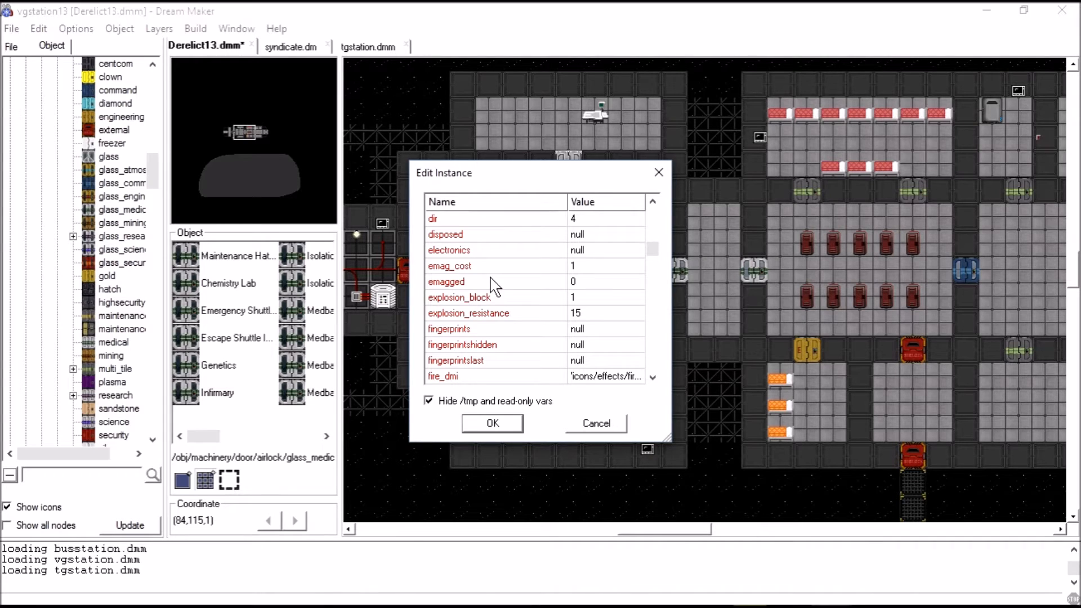
scroll(495, 287, "up", 1)
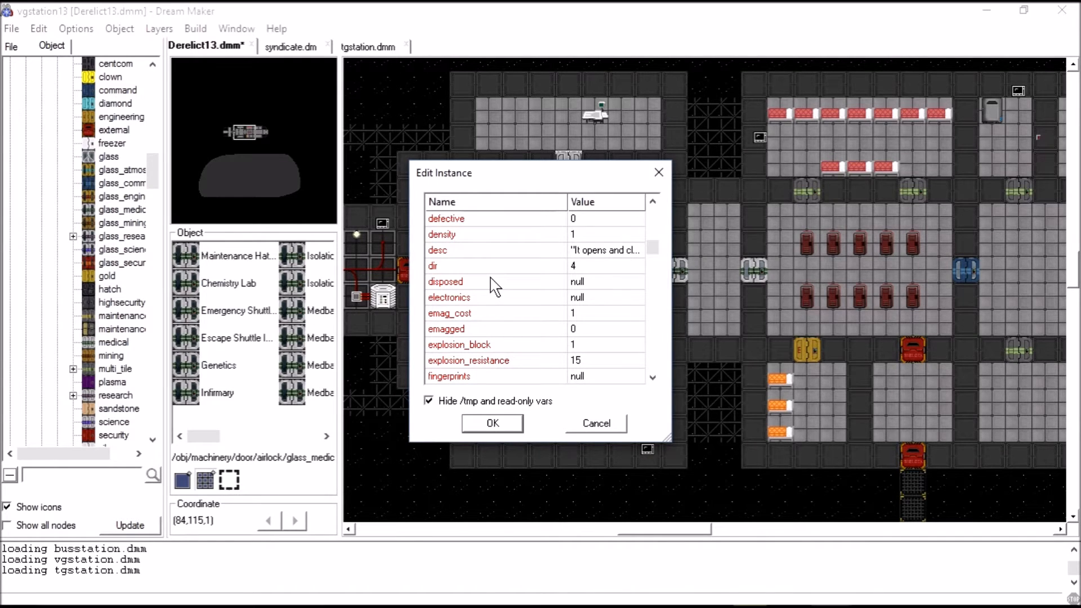
scroll(495, 288, "down", 15)
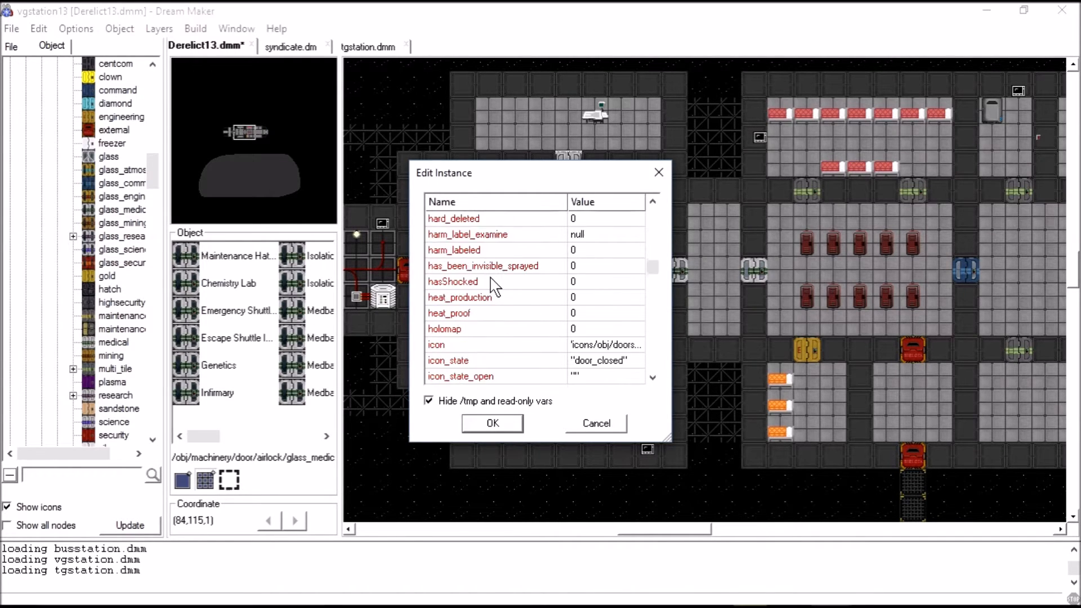
scroll(494, 286, "down", 13)
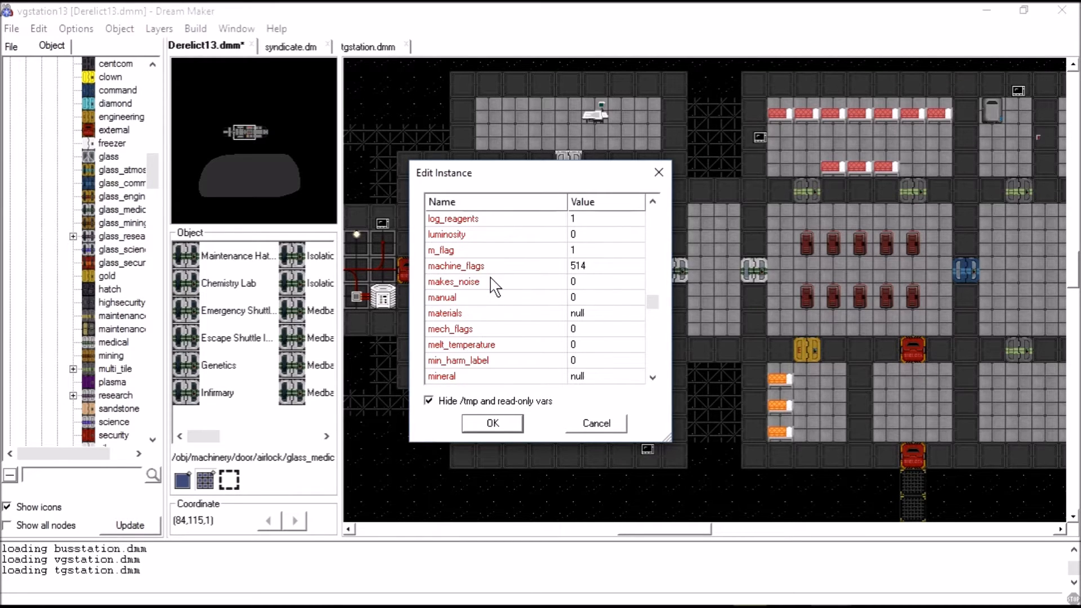
scroll(494, 287, "down", 13)
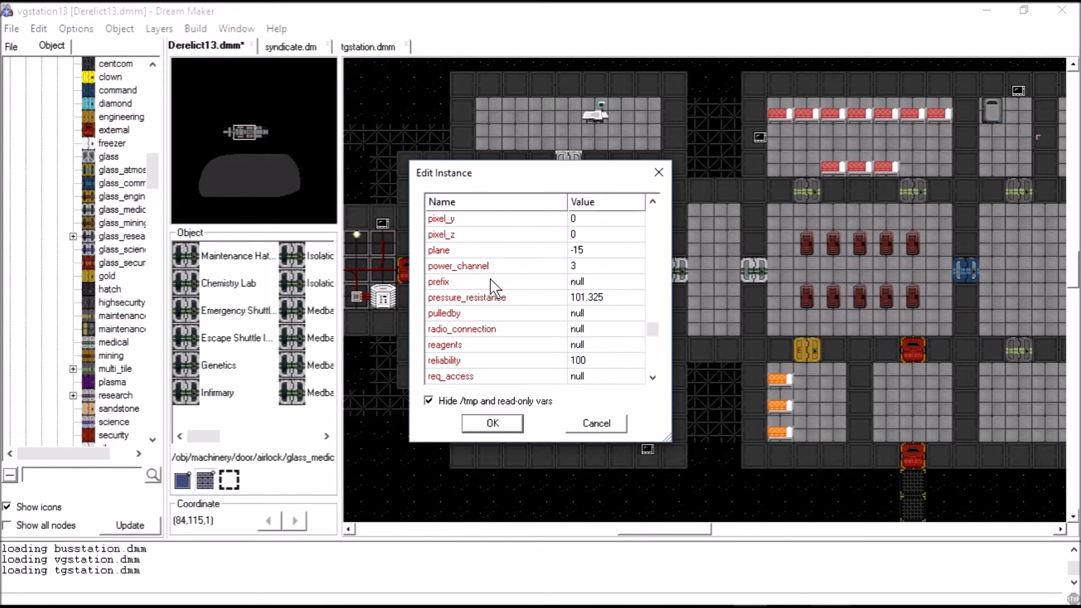
left_click(589, 303)
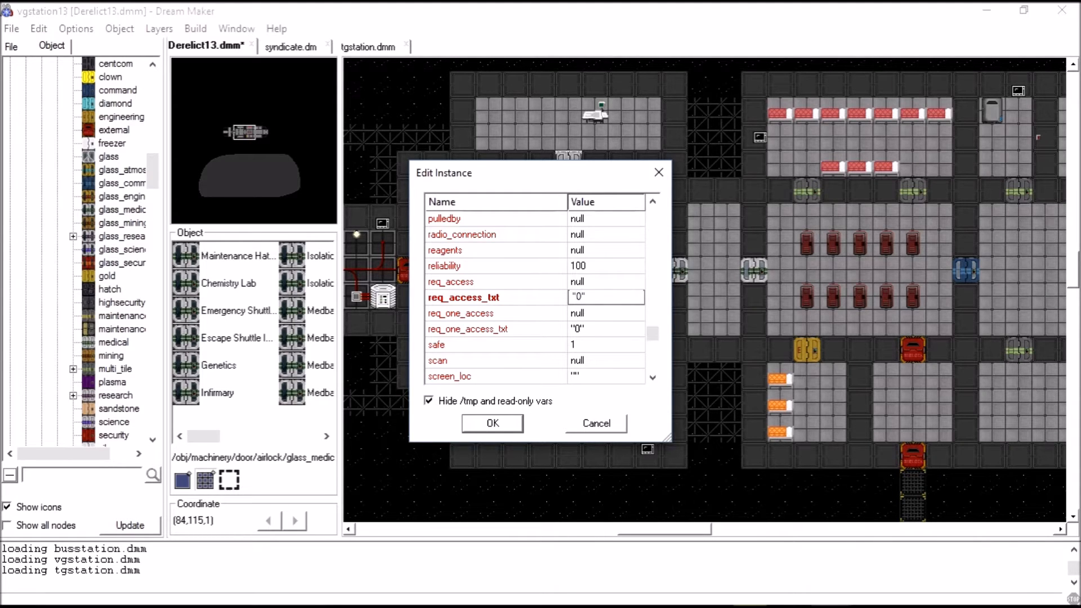
key("Return")
Check the access requirement variables of the engineering airlock without changing them
right_click(505, 271)
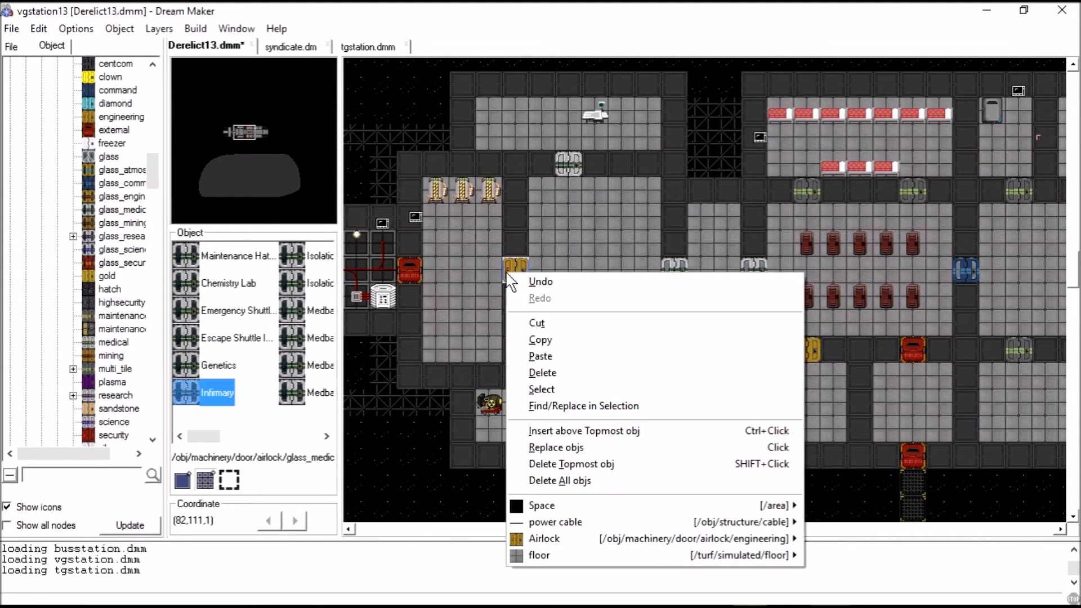
mouse_move(792, 539)
left_click(835, 464)
left_click_drag(653, 214, 673, 331)
scroll(498, 331, "down", 4)
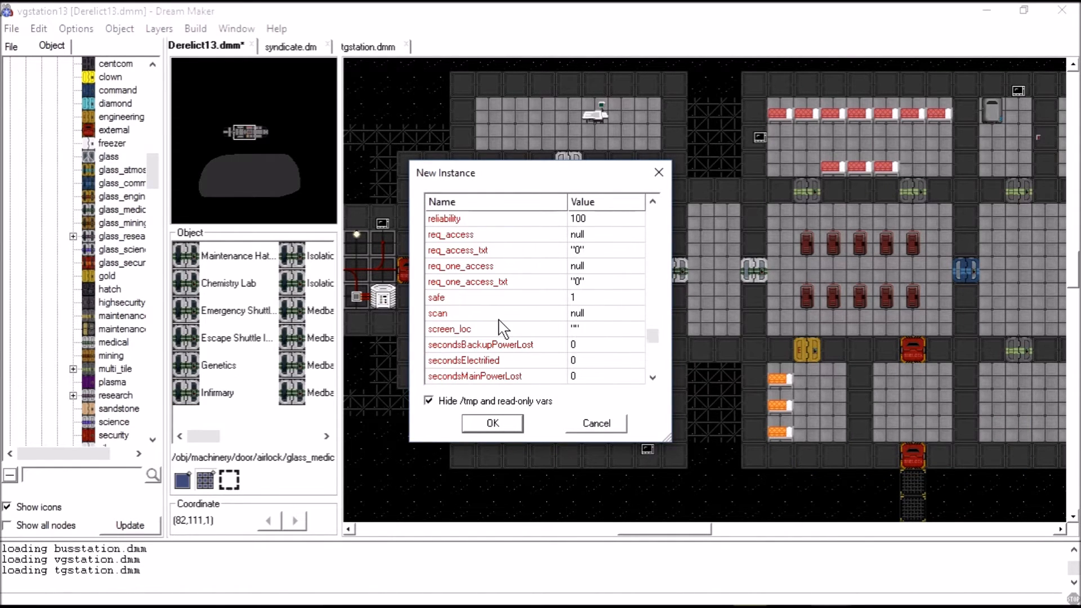
left_click(585, 424)
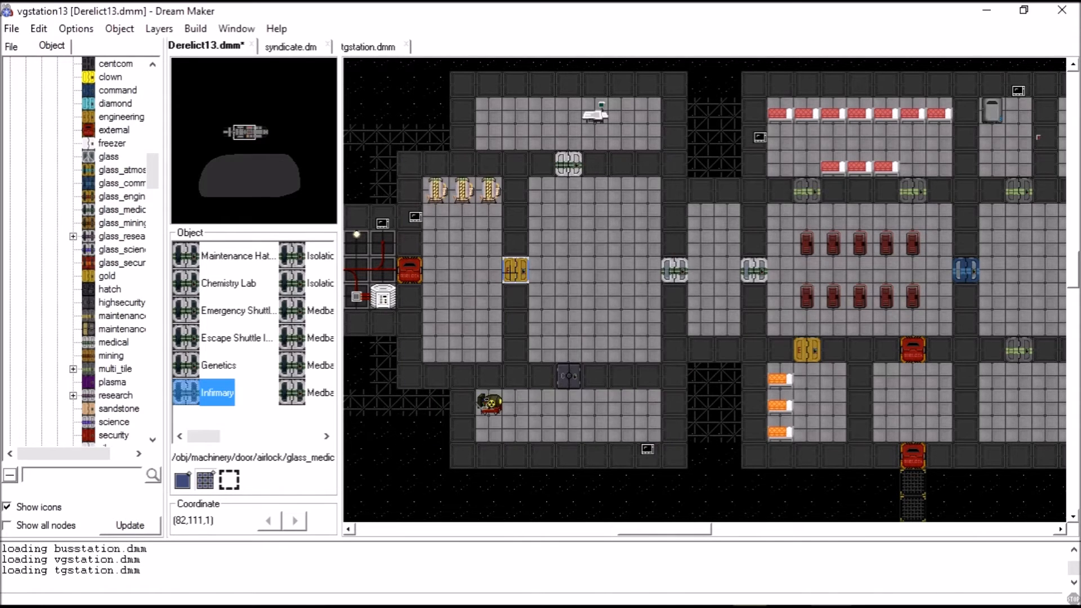
Set the engineering airlock's name variable to "Engineering"
right_click(510, 273)
mouse_move(572, 535)
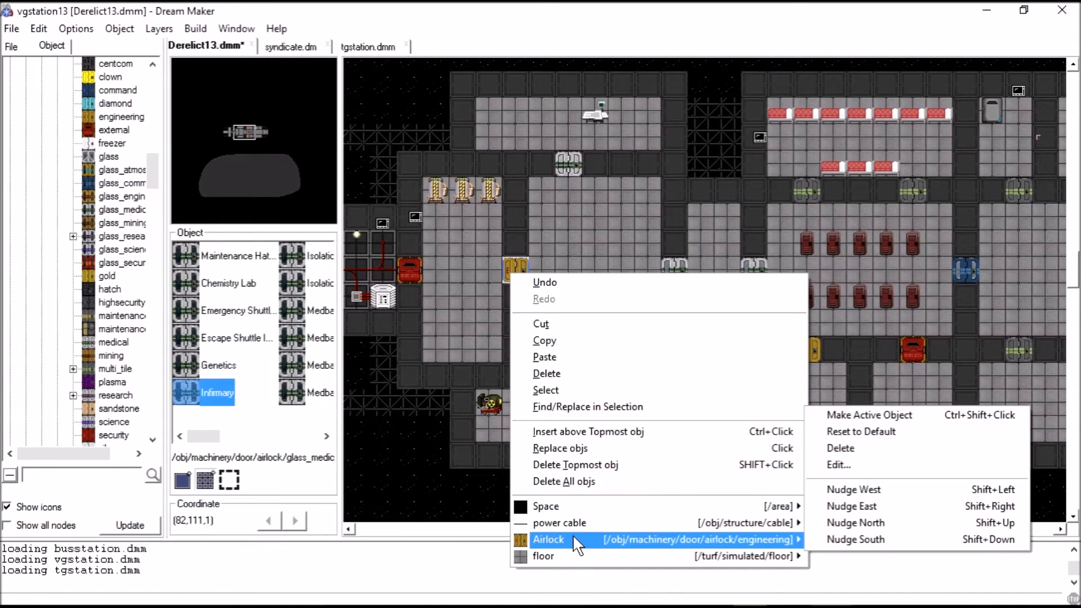
left_click(856, 463)
left_click_drag(653, 217, 660, 327)
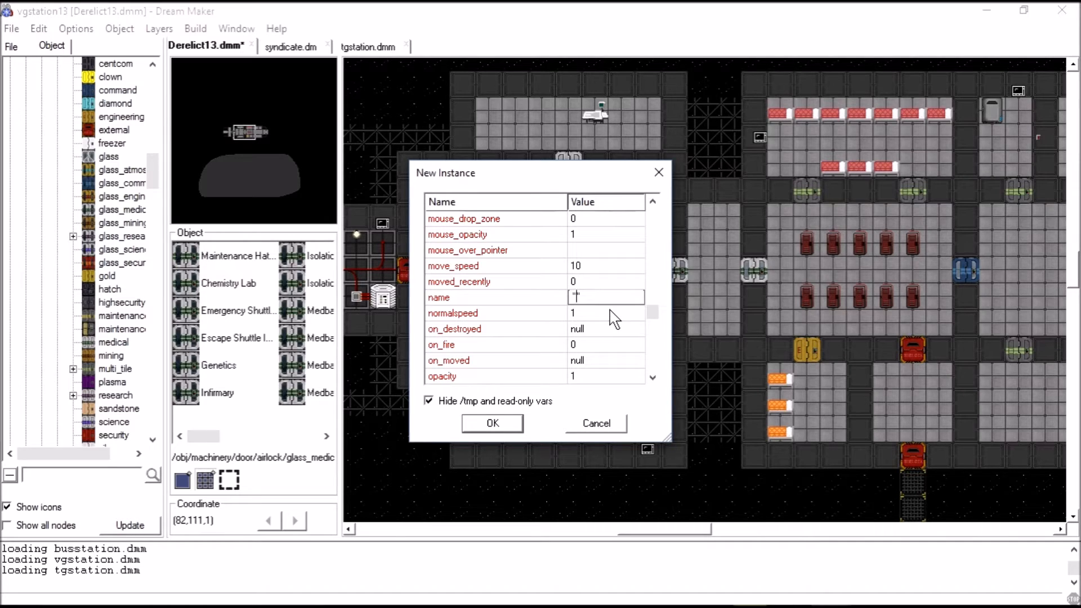
type("ring\"")
key("Return")
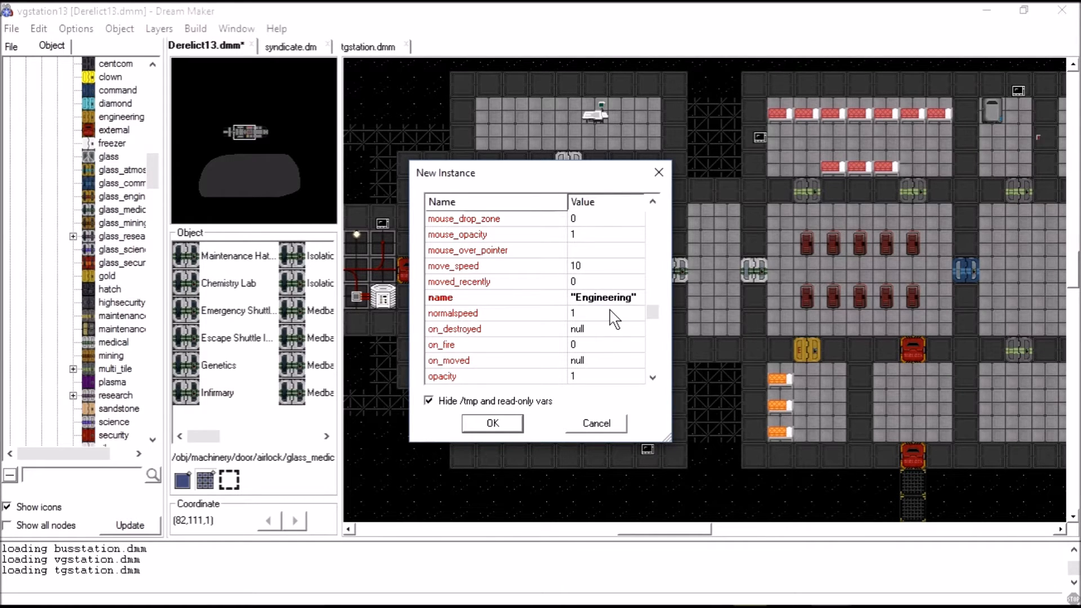
left_click(501, 430)
Check the name variable of the external airlock between the solar control room and the room with the three generators
right_click(418, 269)
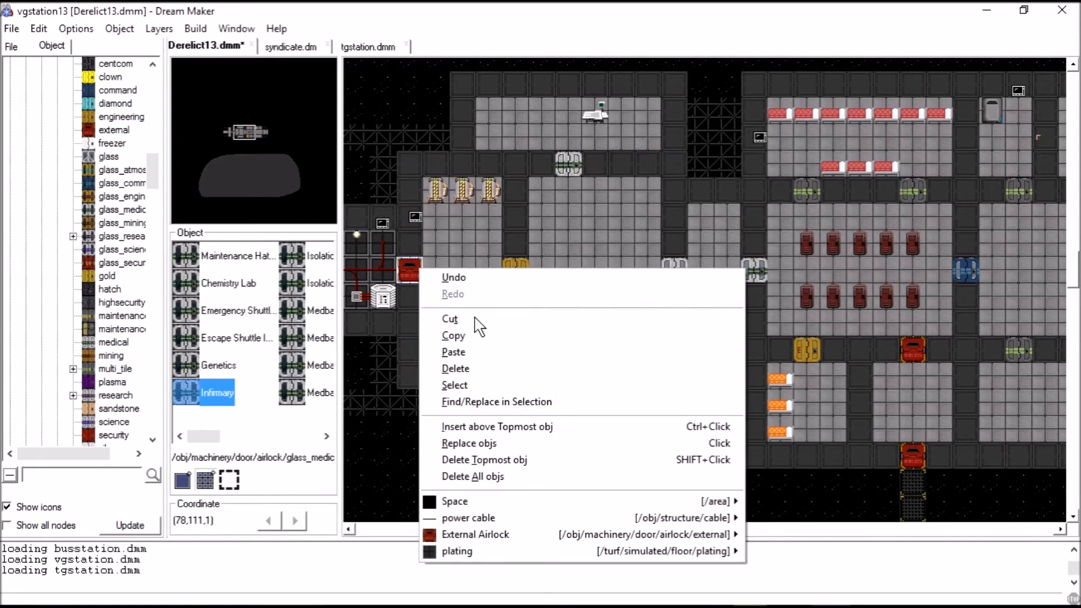
mouse_move(556, 535)
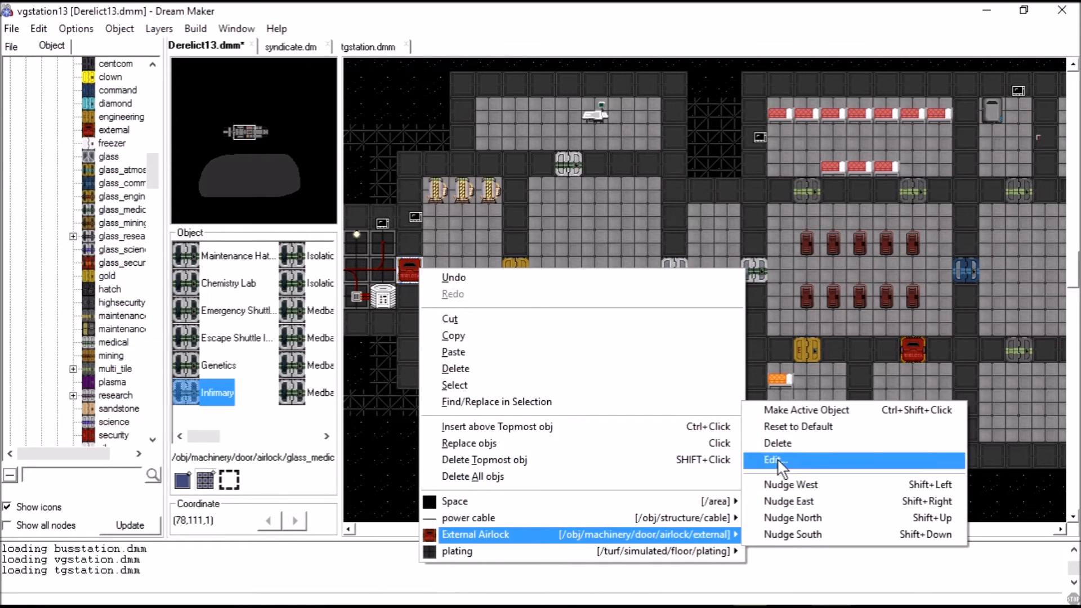
left_click(930, 461)
left_click_drag(653, 211, 669, 321)
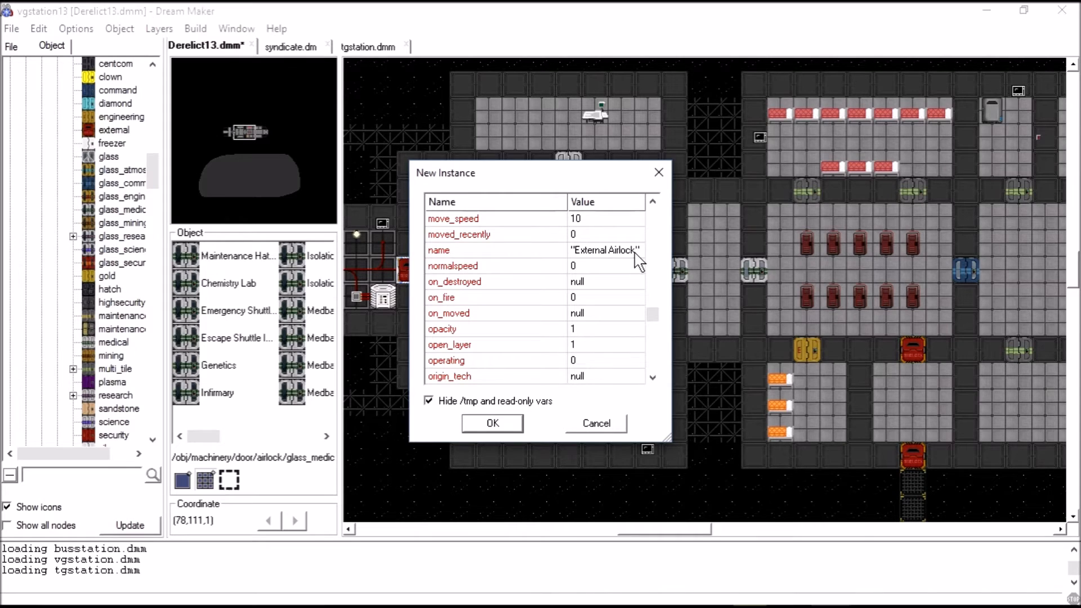
left_click(597, 423)
Look at the starboard solar maintenance room in tgstation.dmm as a reference for the derelict's solar control room, and return to Derelict13.dmm
scroll(541, 347, "left", 5)
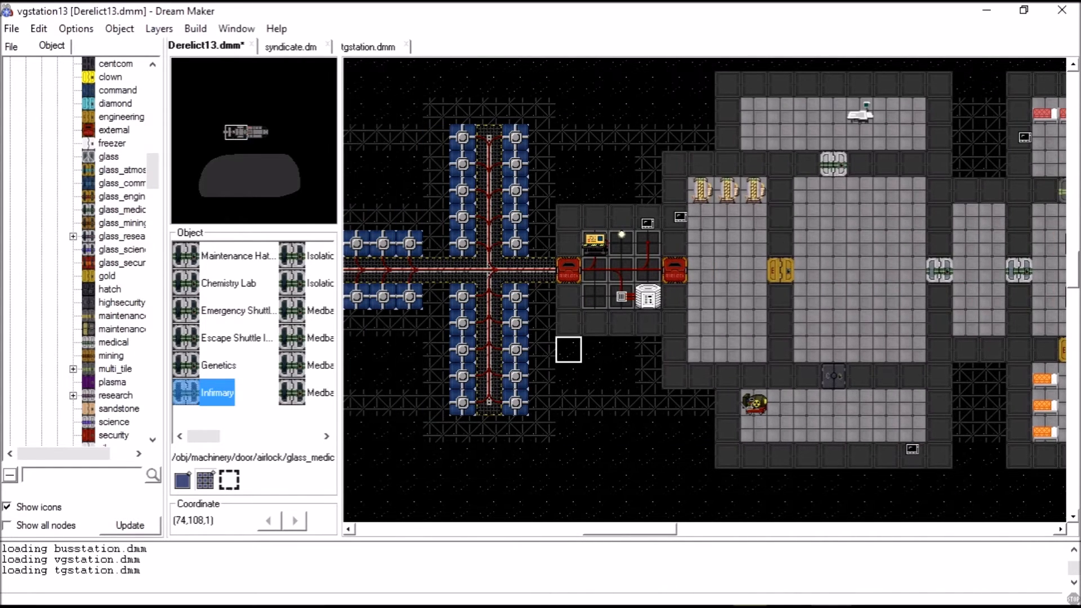
scroll(619, 282, "right", 1)
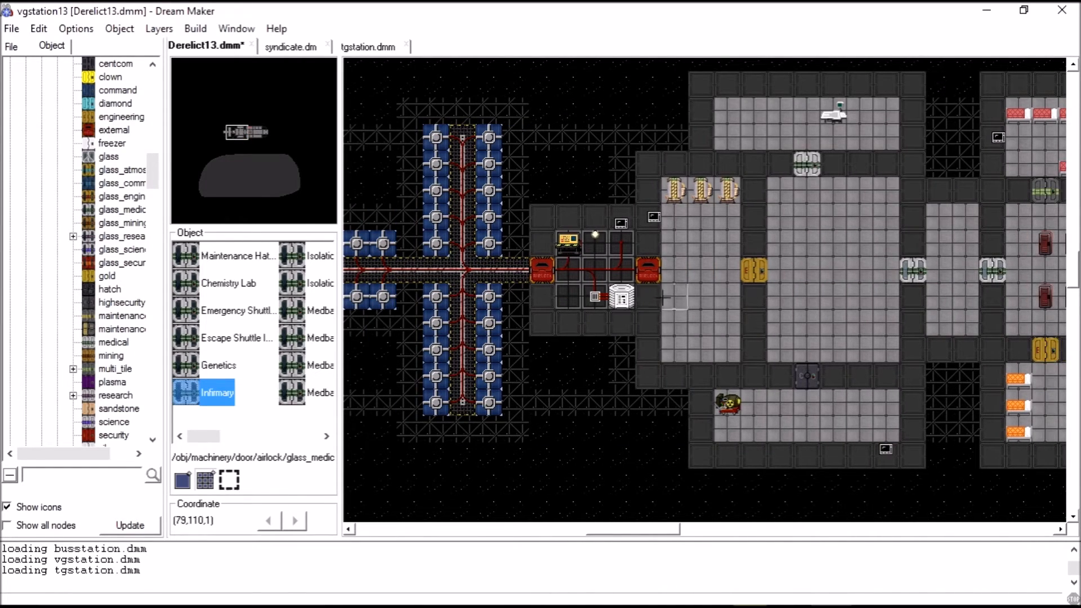
left_click(368, 46)
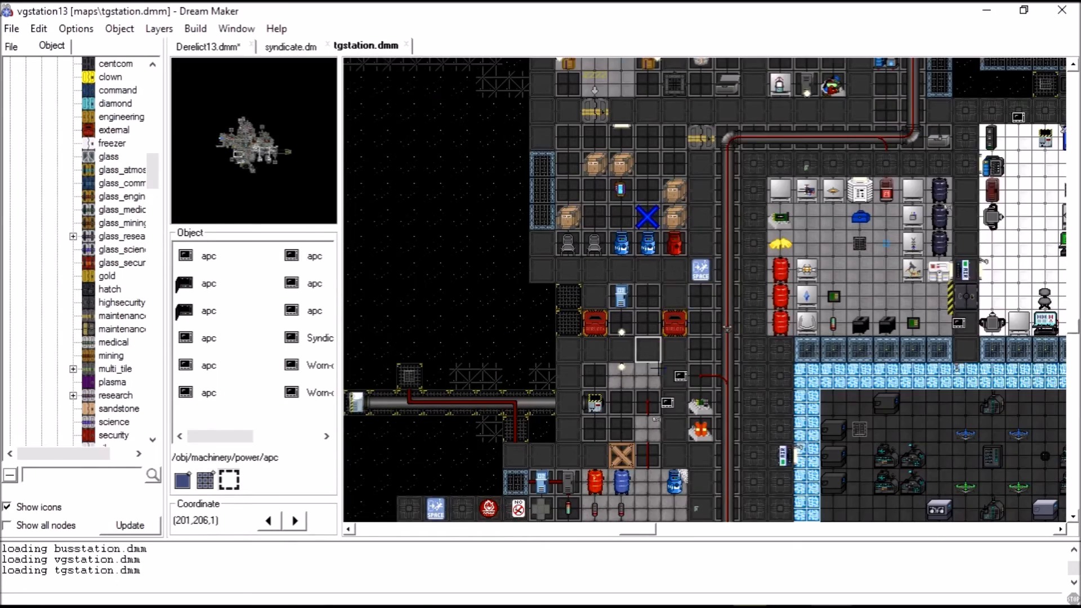
left_click(261, 129)
right_click(765, 455)
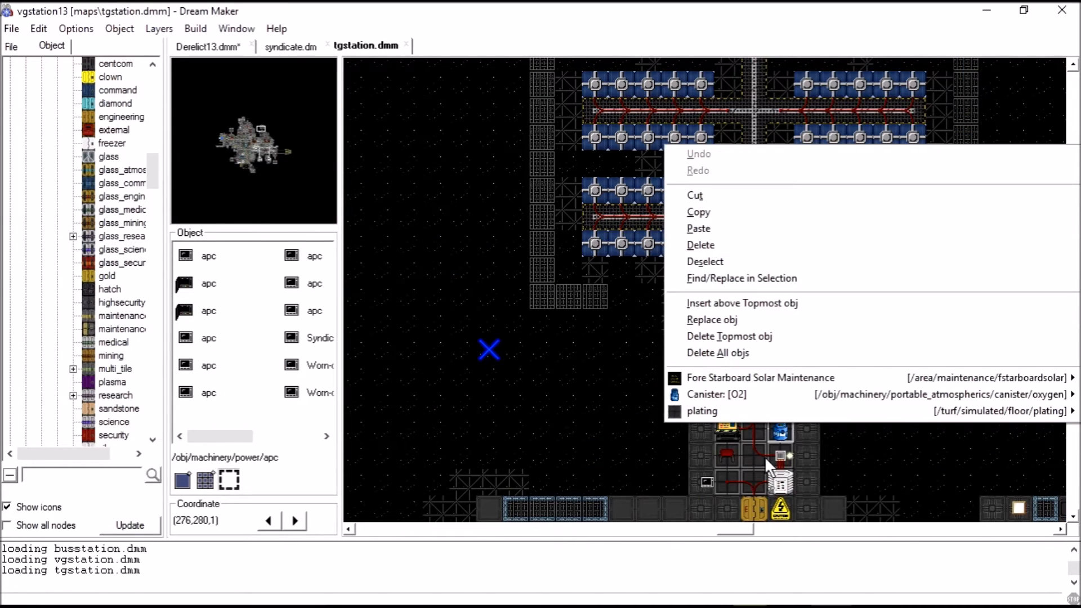
left_click(818, 461)
left_click(210, 47)
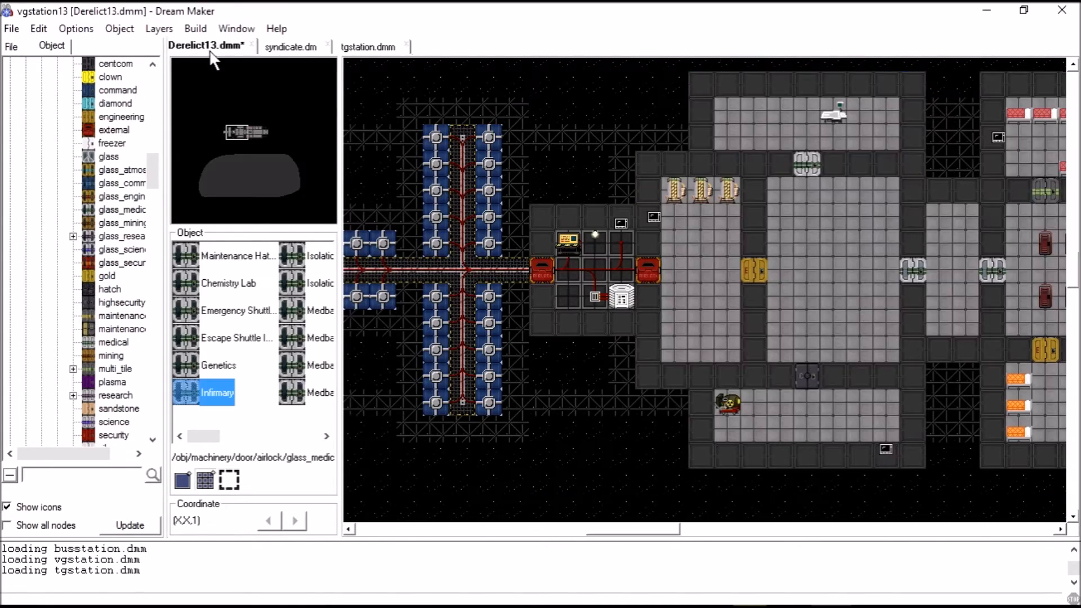
Survey the derelict's rooms and doors along the main corridor, from the engineering section to the eastern bridge
key("Right")
key("Right")
key("Right")
key("Right")
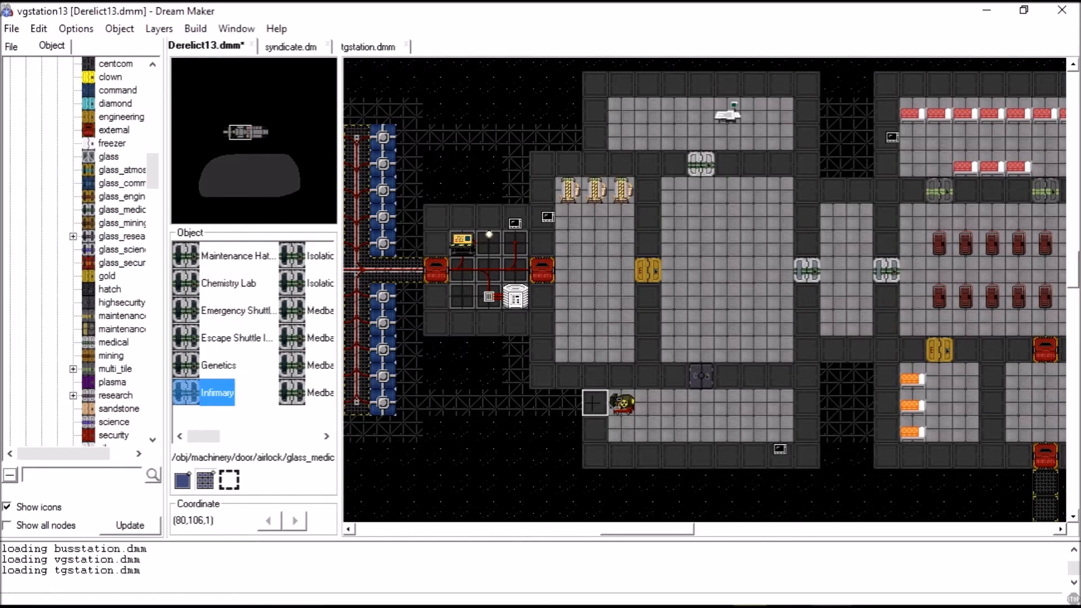
key("Right")
key("Right")
key("Right")
key("Right")
key("Right")
key("Right")
key("Right")
key("Right")
key("Right")
key("Right")
key("Right")
key("Right")
key("Right")
key("Right")
key("Right")
key("Right")
key("Right")
key("Right")
key("Right")
key("Right")
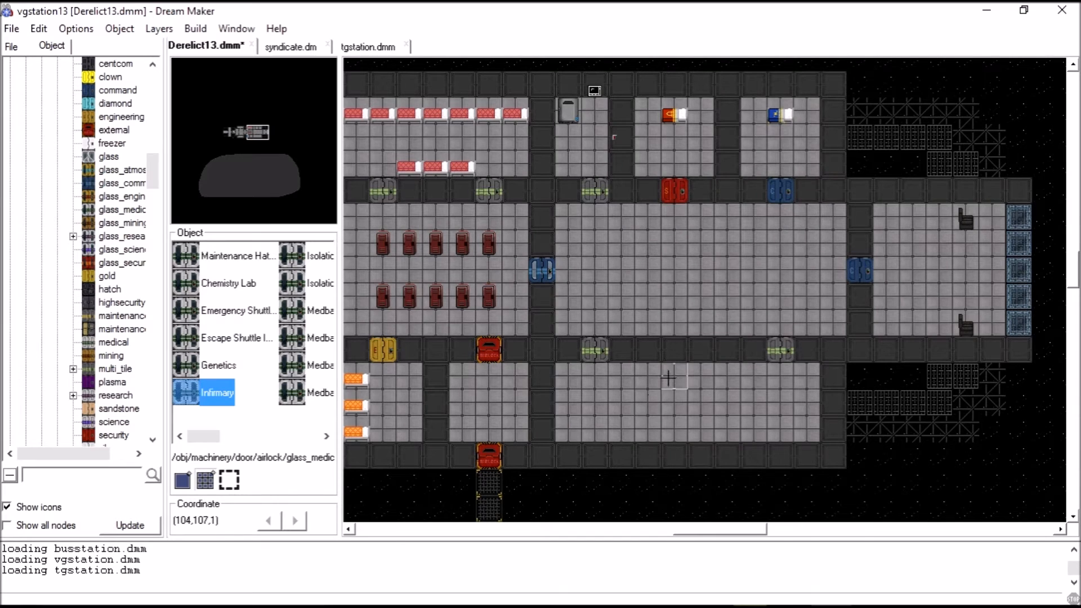
key("Left")
key("Left")
key("Left")
key("Left")
key("Left")
key("Left")
key("Left")
key("Left")
key("Left")
key("Left")
key("Left")
key("Left")
key("Left")
key("Left")
key("Left")
key("Left")
key("Left")
key("Left")
key("Left")
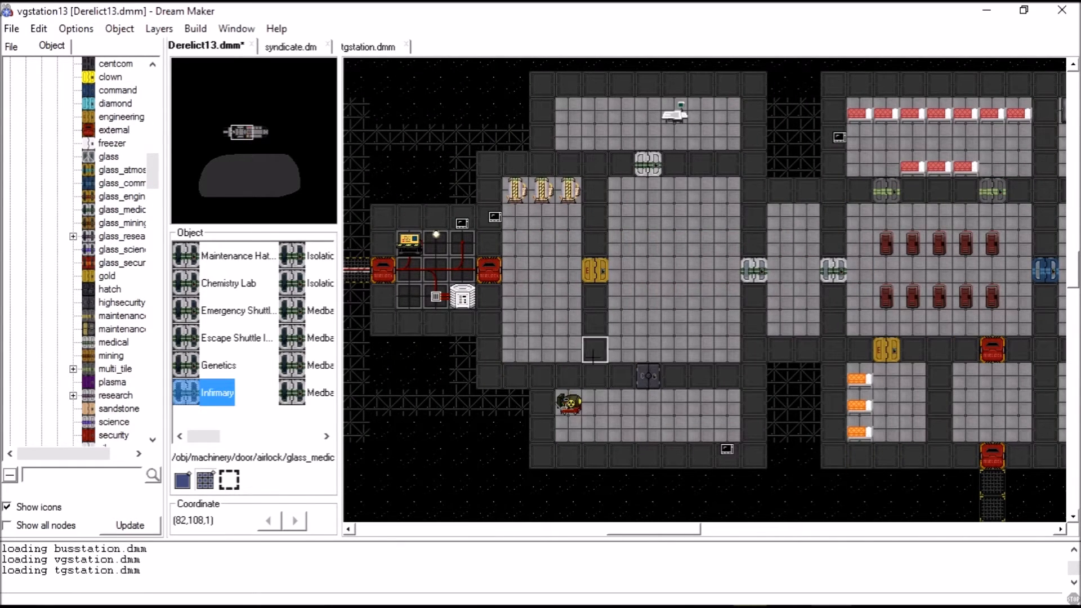
scroll(103, 181, "up", 1)
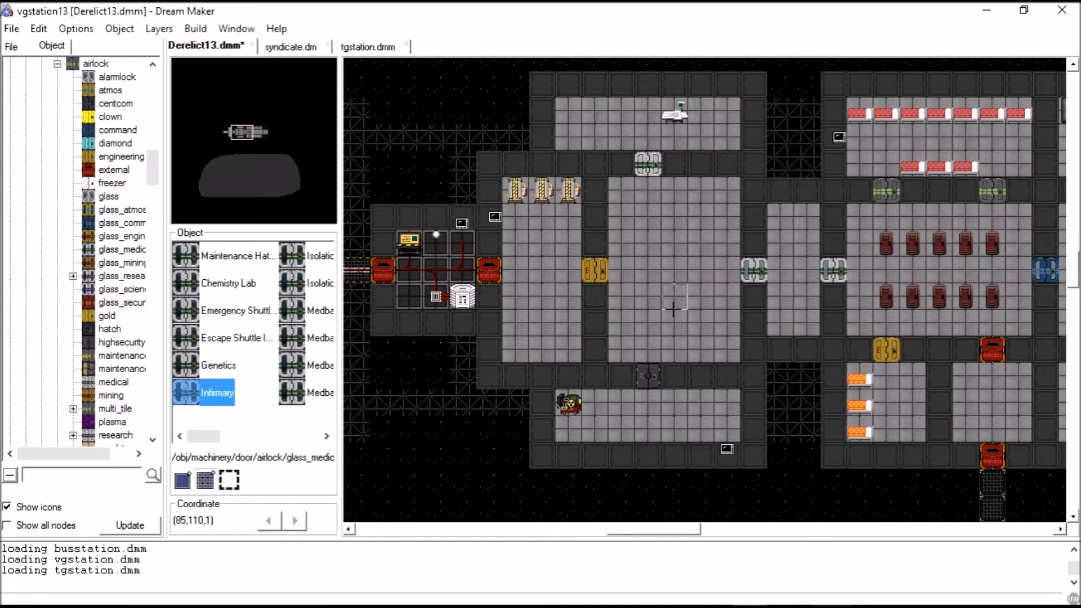
key("Right")
key("Right")
key("Right")
key("Right")
key("Right")
key("Right")
key("Right")
key("Right")
key("Right")
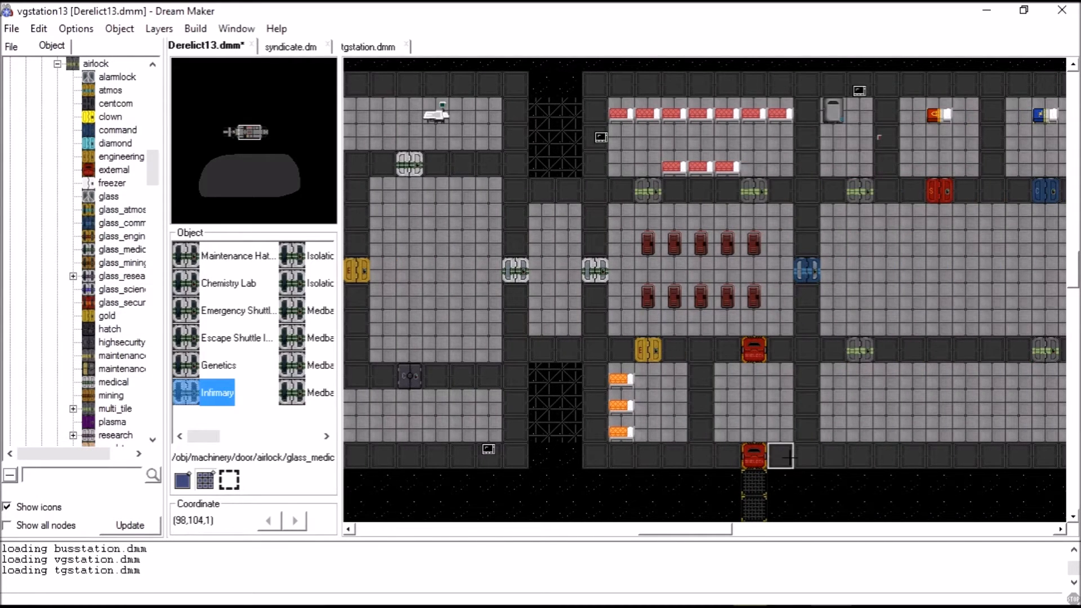
key("Right")
key("Right")
key("Right")
key("Right")
key("Right")
key("Right")
key("Right")
key("Right")
key("Right")
key("Right")
key("Right")
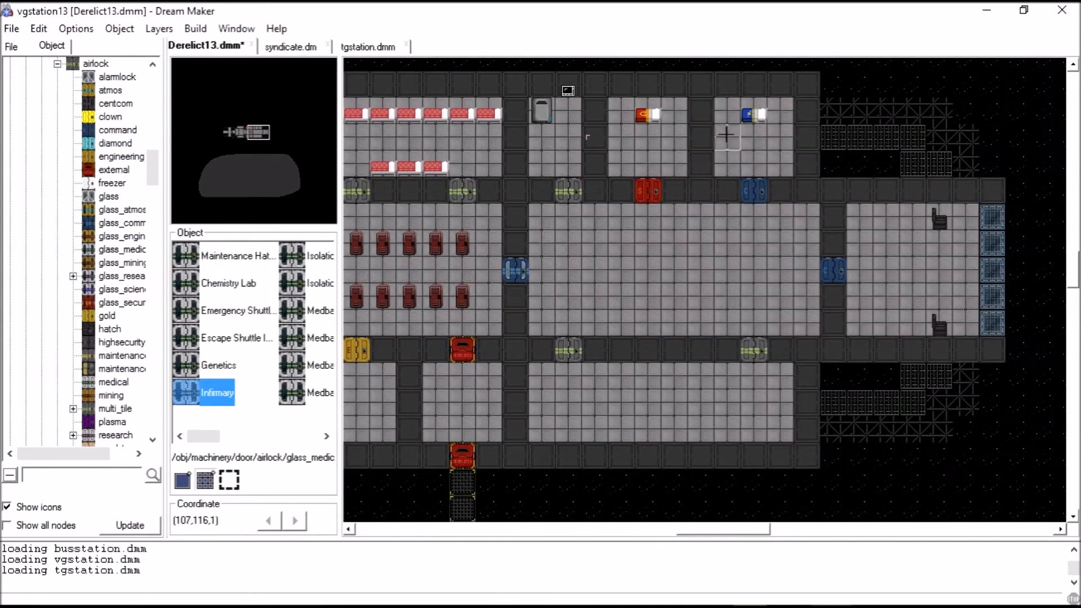
Make the plain floor turf the active object and delete the red airlock and the Captain's Quarters airlock from the two small northern rooms
left_click(657, 168, "shift")
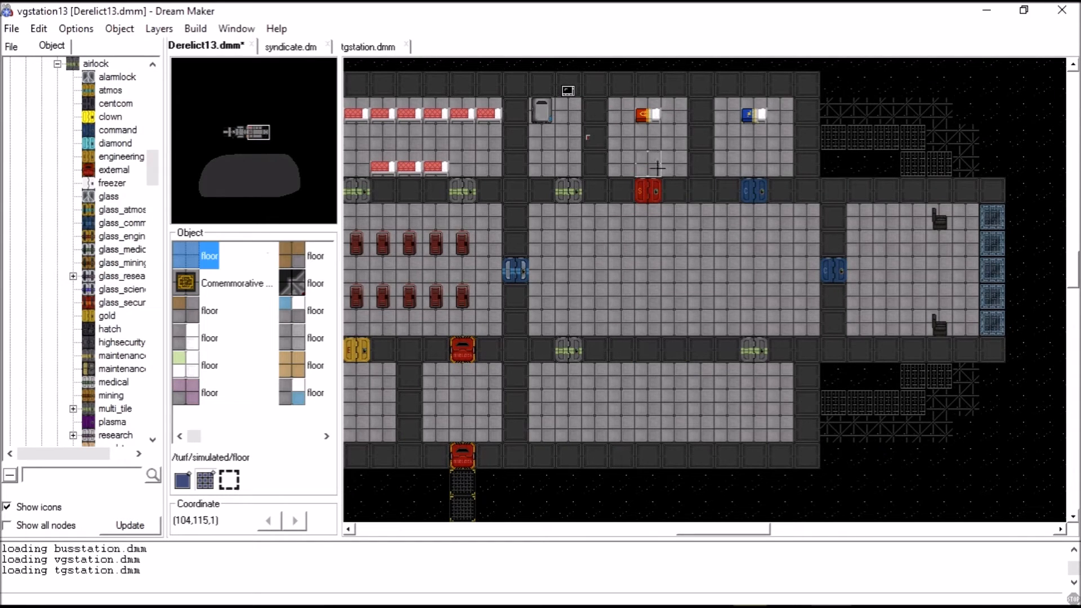
right_click(650, 191)
left_click(642, 181)
right_click(650, 190)
mouse_move(687, 441)
left_click(471, 474)
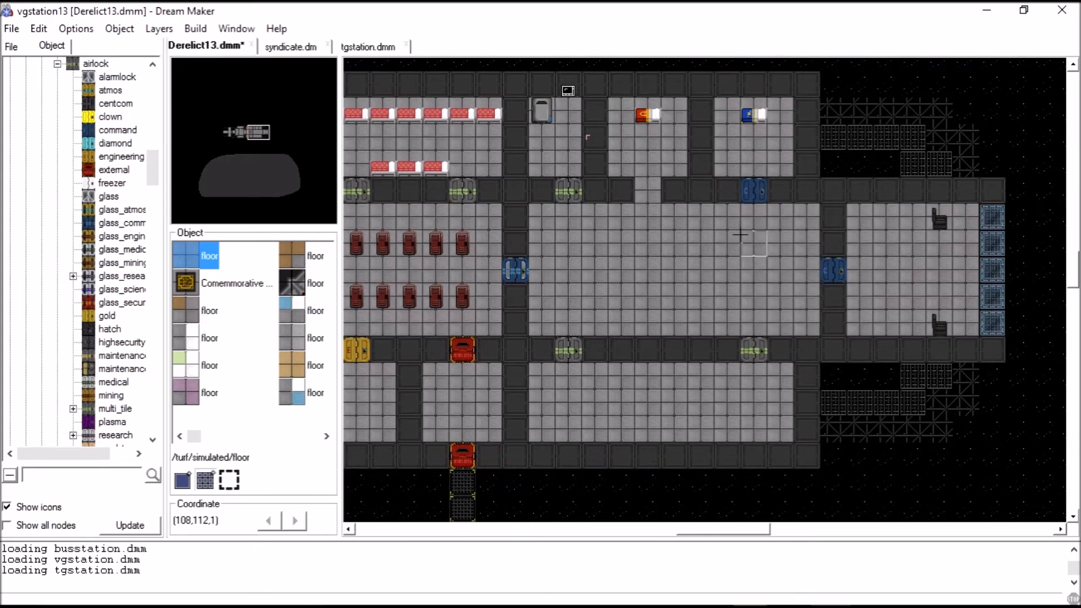
right_click(755, 195)
mouse_move(794, 455)
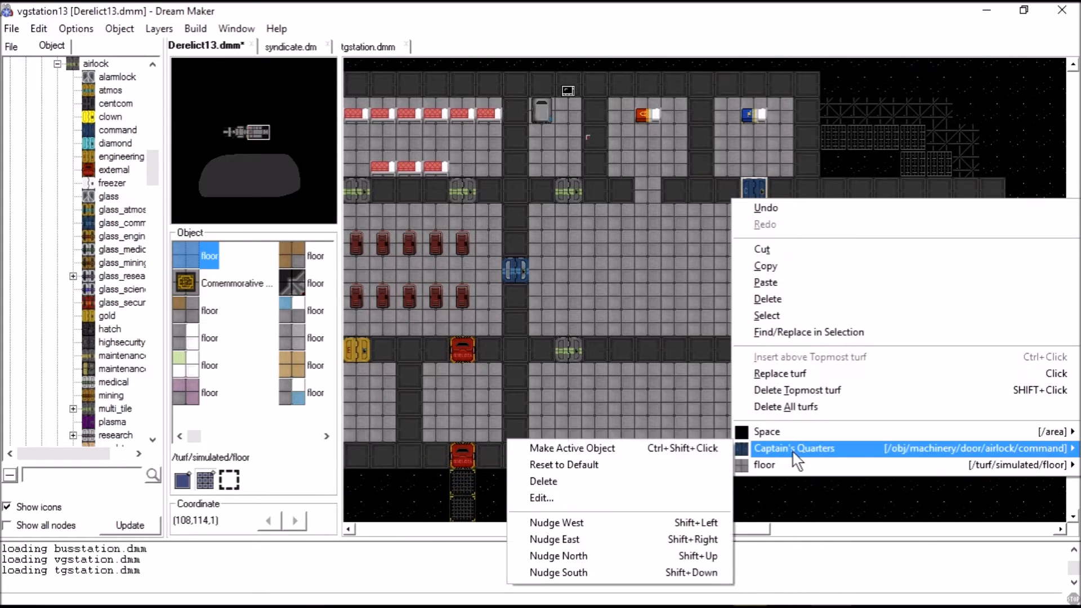
Delete the beds from the two small northern rooms with the turfs hidden, and show the turfs again
left_click(159, 28)
left_click(200, 97)
left_click(238, 482)
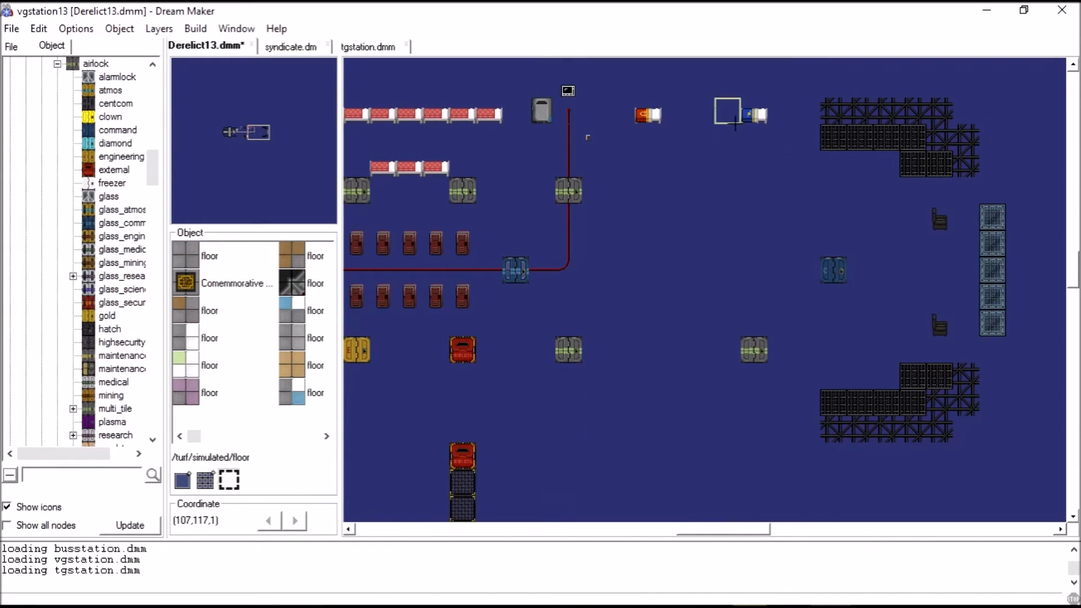
right_click(663, 115)
left_click(813, 217)
left_click(159, 28)
left_click(178, 90)
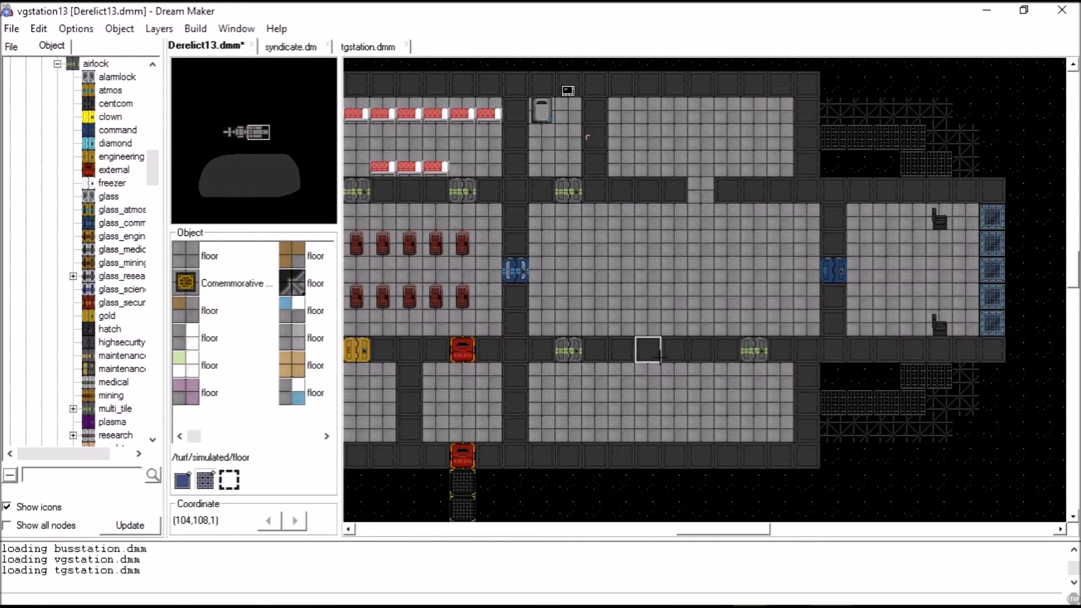
Replace two wall tiles of the large eastern room's southern wall with plain floor, and choose the multi-tile glass airlock type
left_click(73, 409)
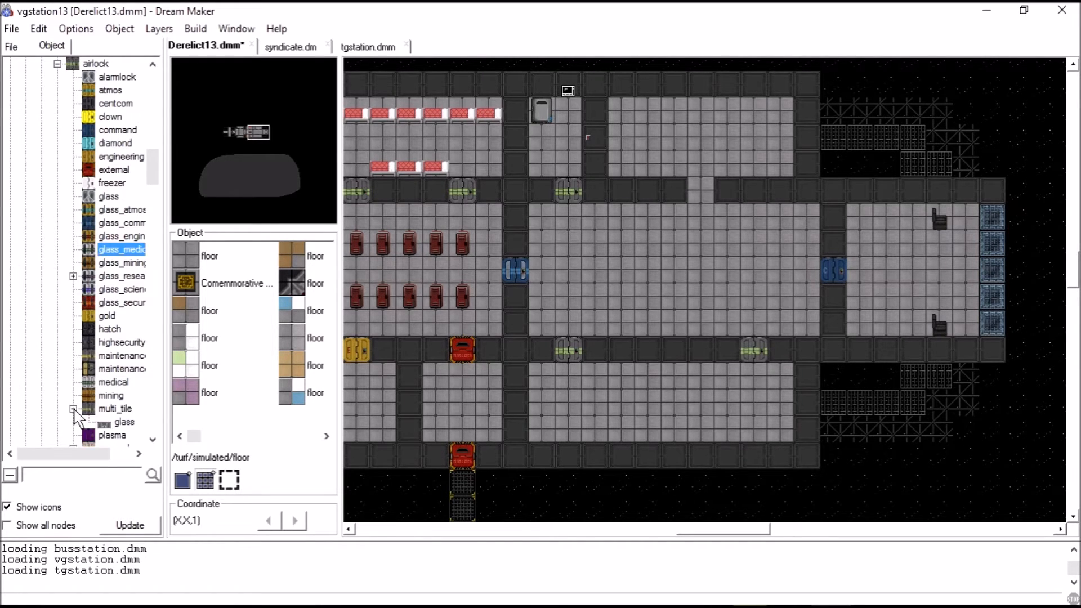
left_click(124, 422)
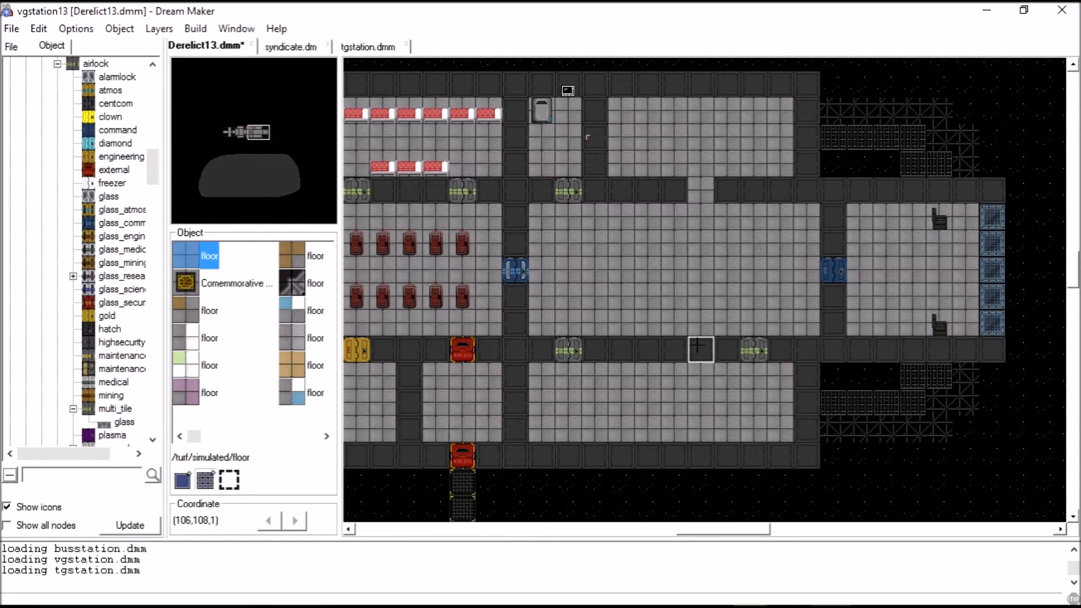
left_click_drag(674, 350, 651, 358)
left_click(124, 423)
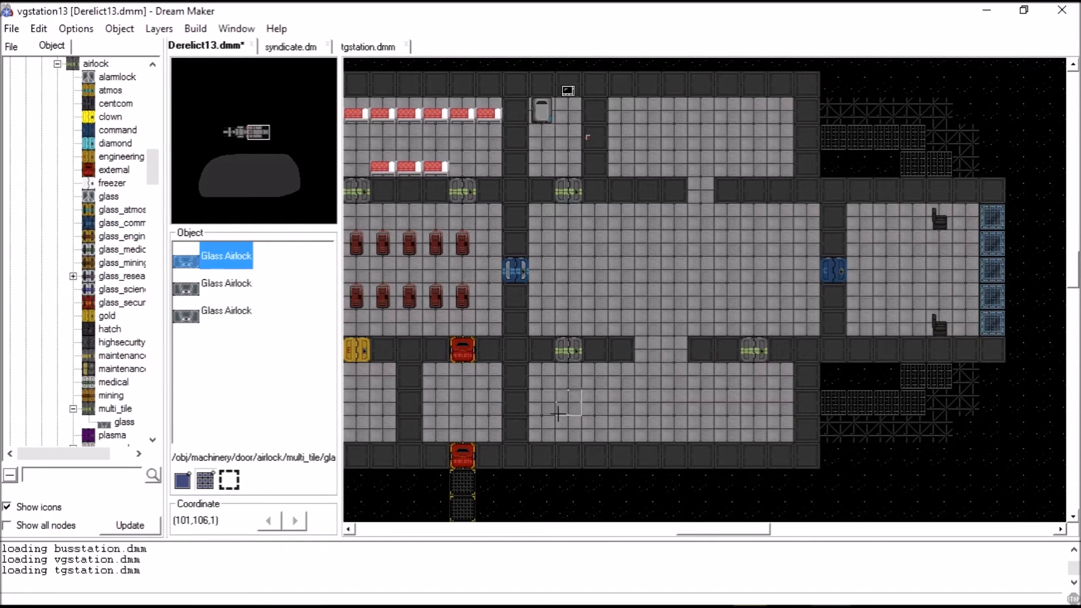
Place the third multi-tile Glass Airlock variant in the two-tile gap of the southern wall, undoing any misplaced copy
left_click(245, 285)
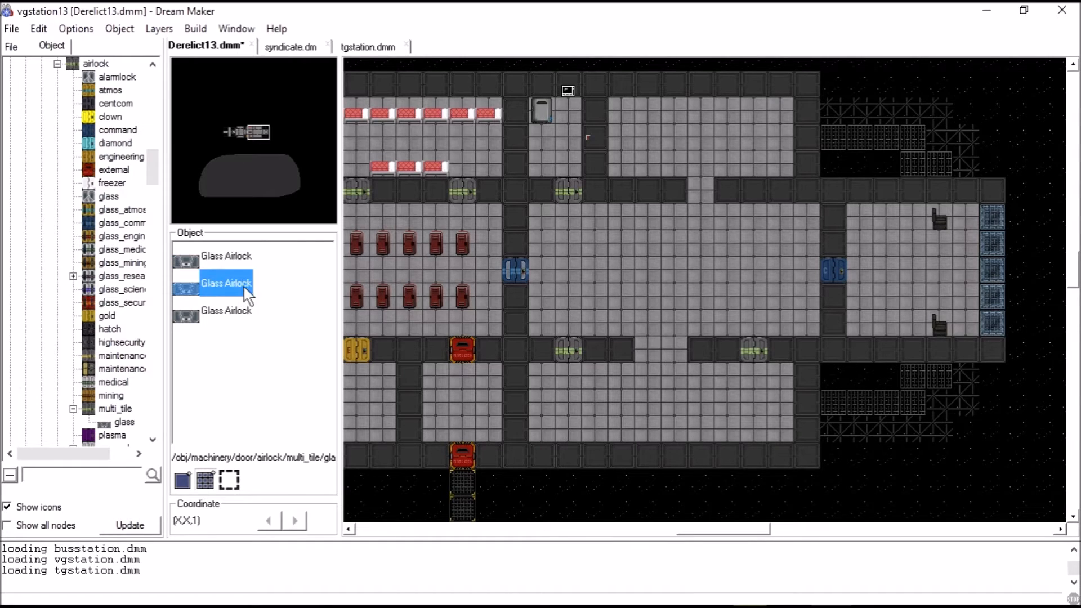
left_click(231, 319)
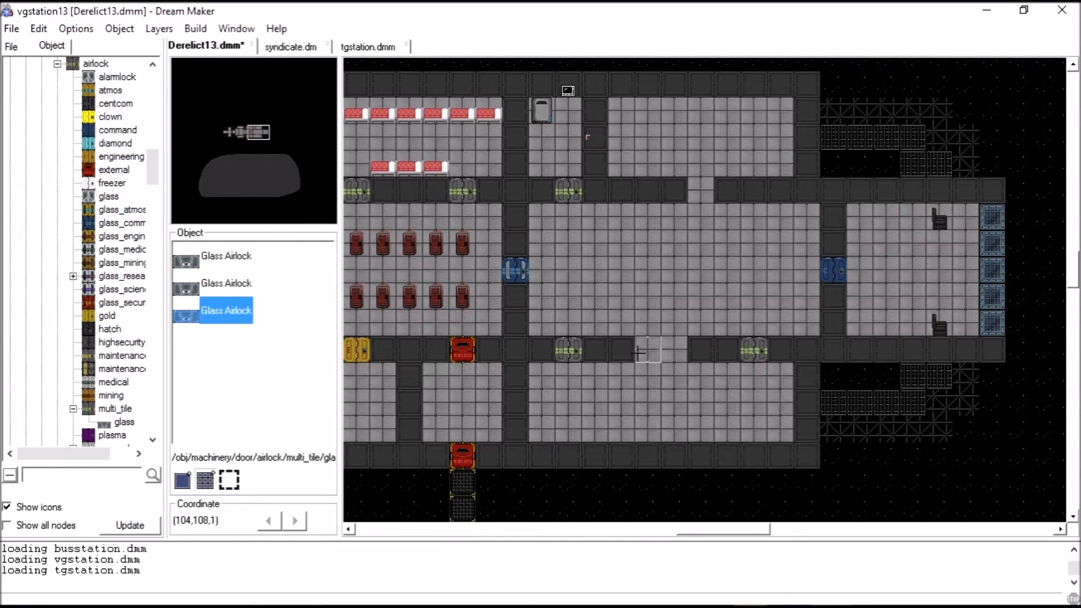
left_click(633, 318)
right_click(665, 285)
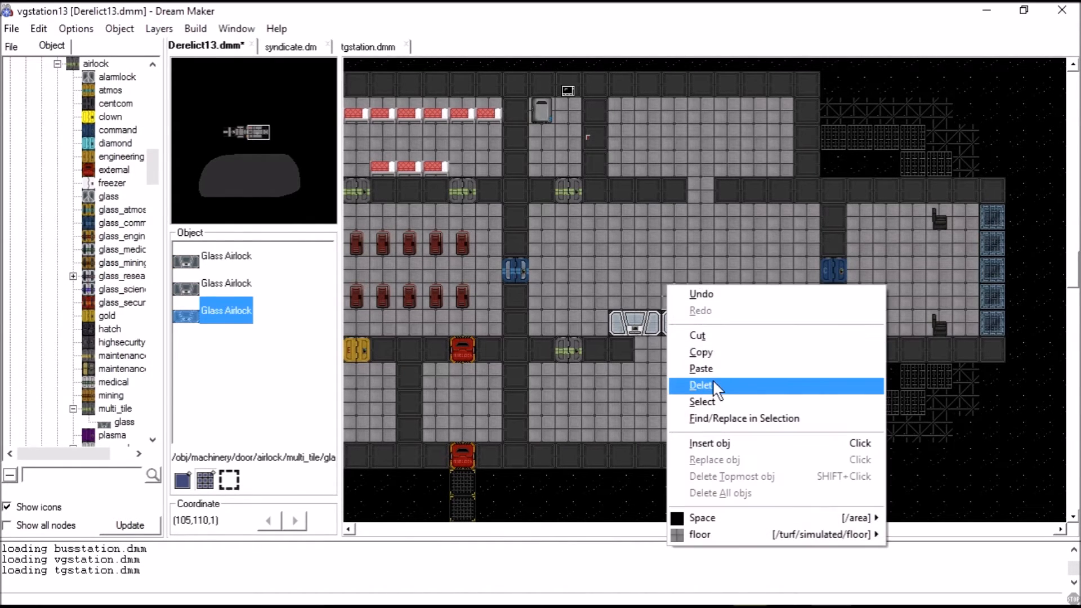
left_click(711, 295)
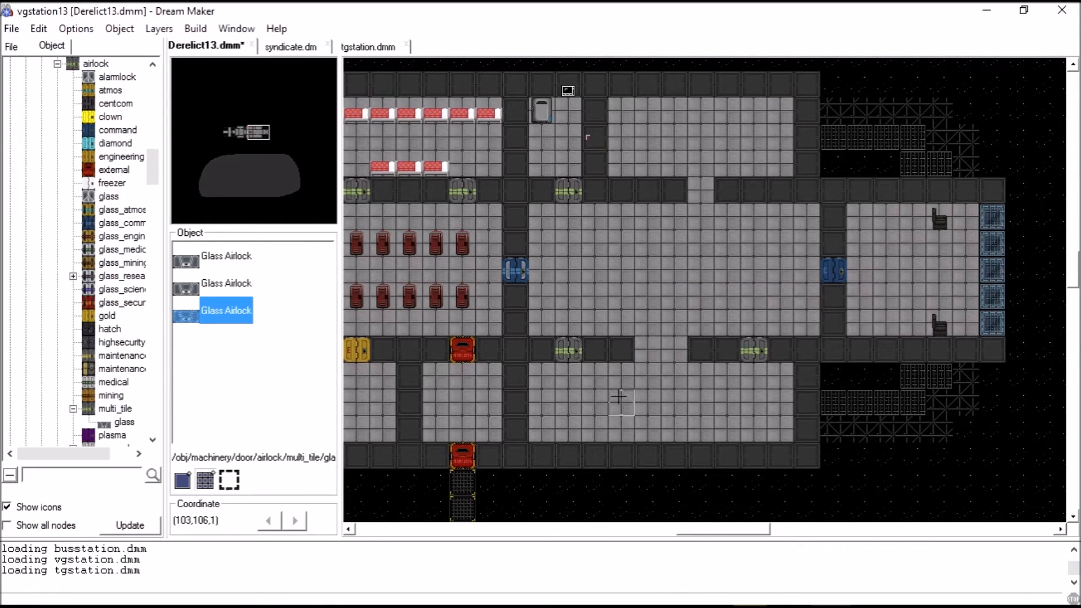
left_click(647, 347)
Inspect the placed multi-tile airlock's variables down to id_tag, leaving them unchanged
right_click(657, 351)
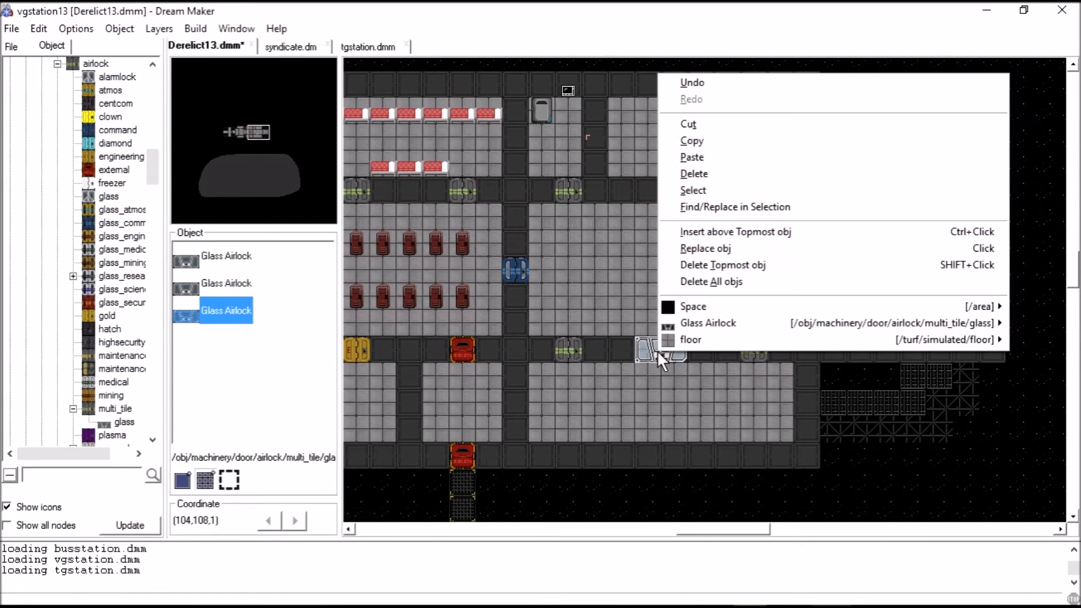
mouse_move(710, 323)
left_click(512, 369)
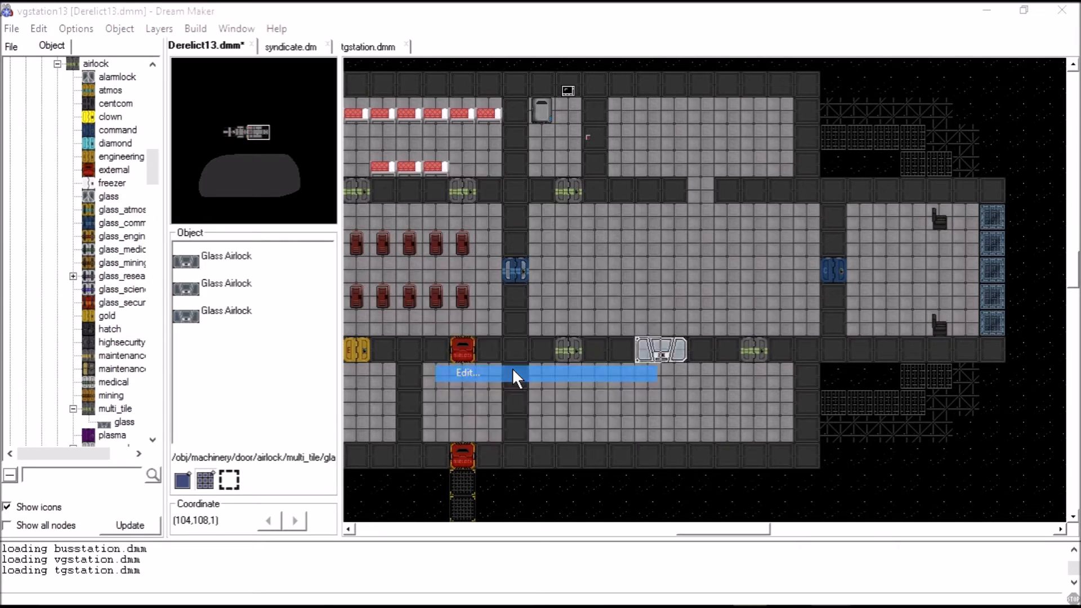
scroll(524, 324, "down", 15)
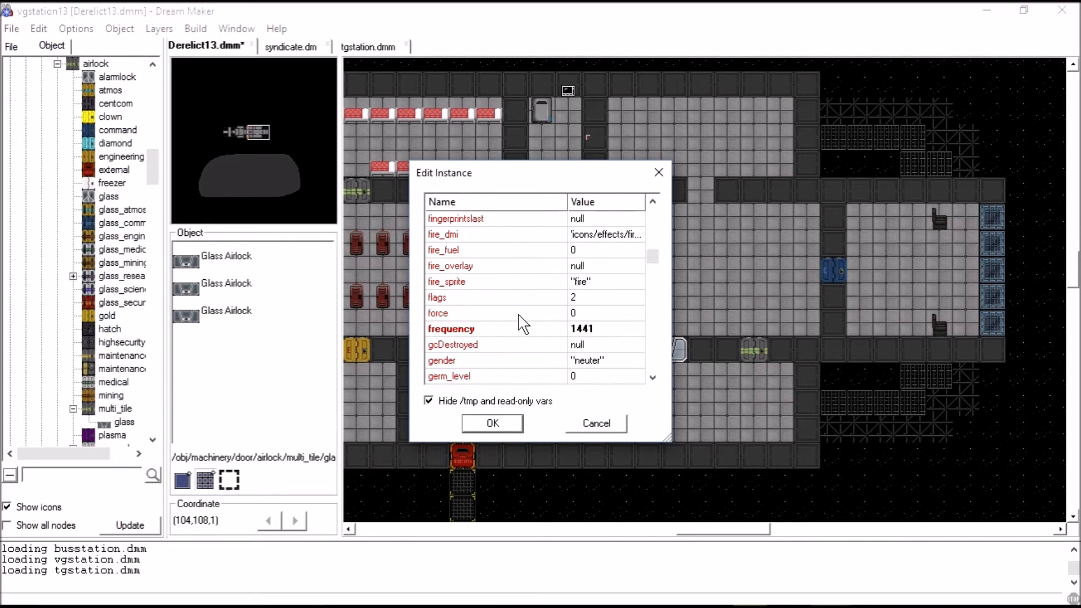
scroll(592, 332, "down", 6)
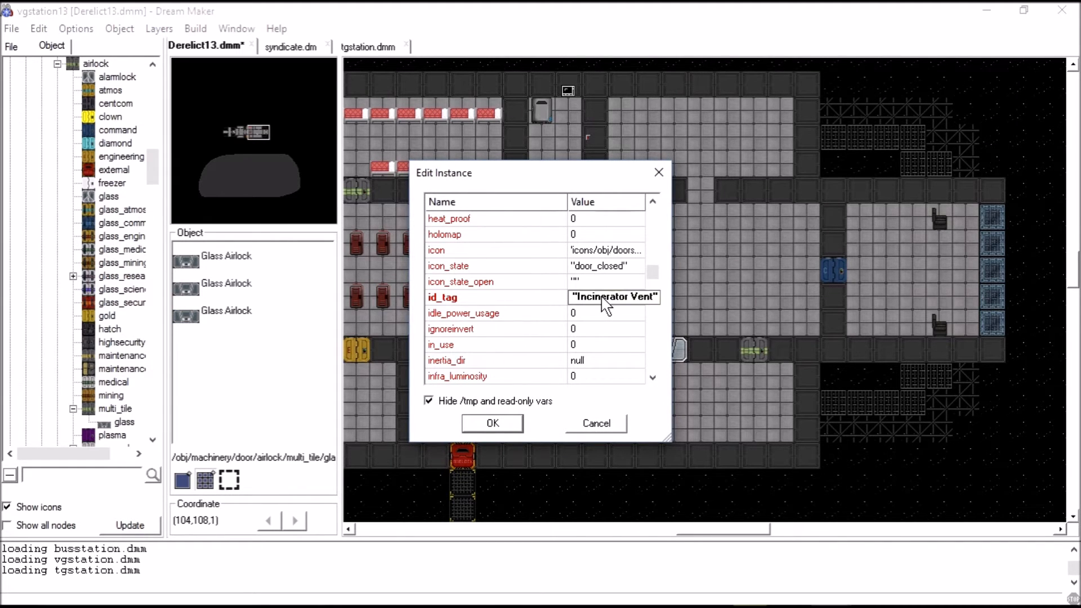
left_click(600, 423)
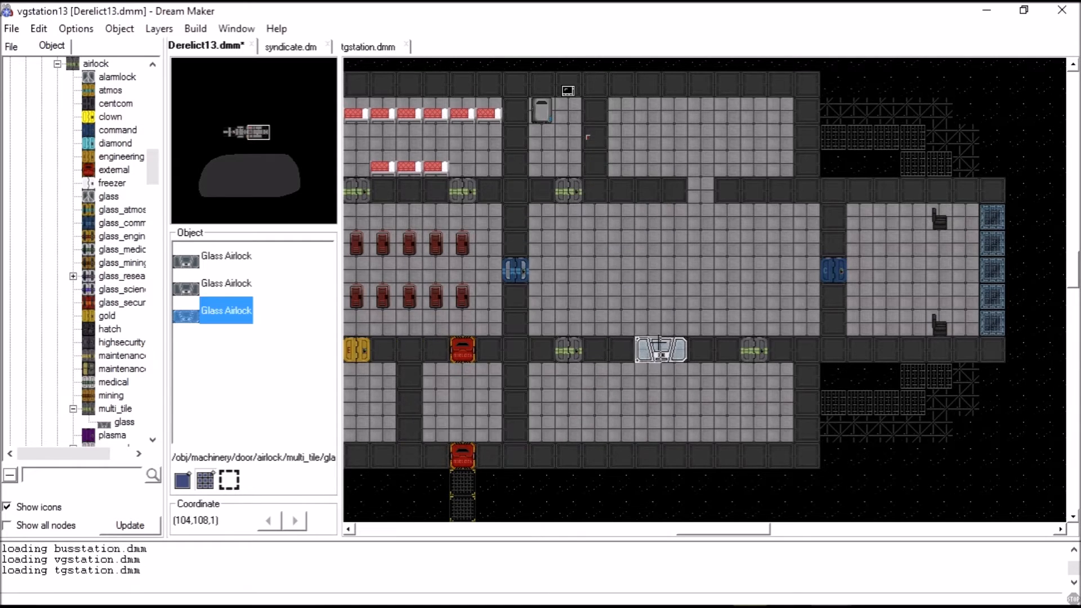
Delete the multi-tile airlock from the southern wall gap and place the default Glass Airlock variant there instead
right_click(660, 352)
mouse_move(693, 323)
left_click(519, 358)
left_click(234, 243)
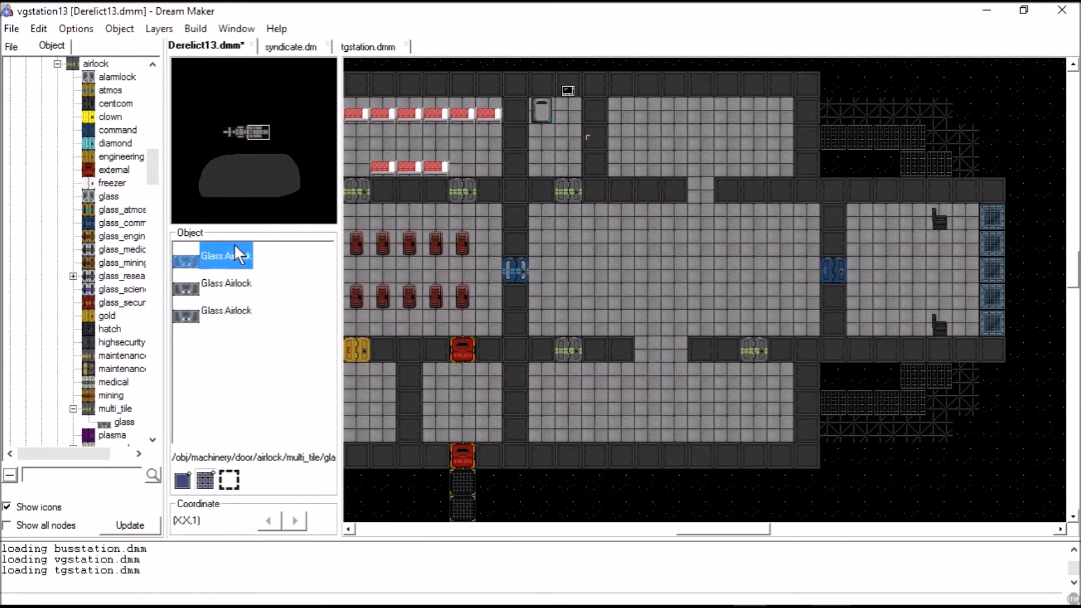
right_click(663, 349)
Review the new multi-tile glass airlock's variables, including dir, name and the req_access entries, without changing them
right_click(664, 349)
mouse_move(690, 319)
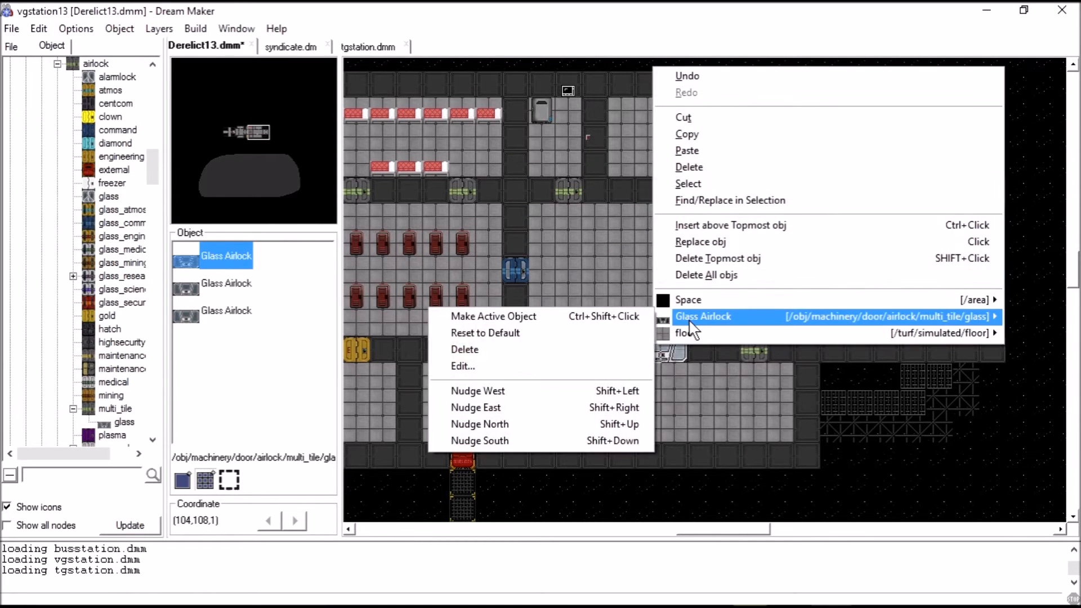
left_click(488, 369)
scroll(579, 284, "down", 8)
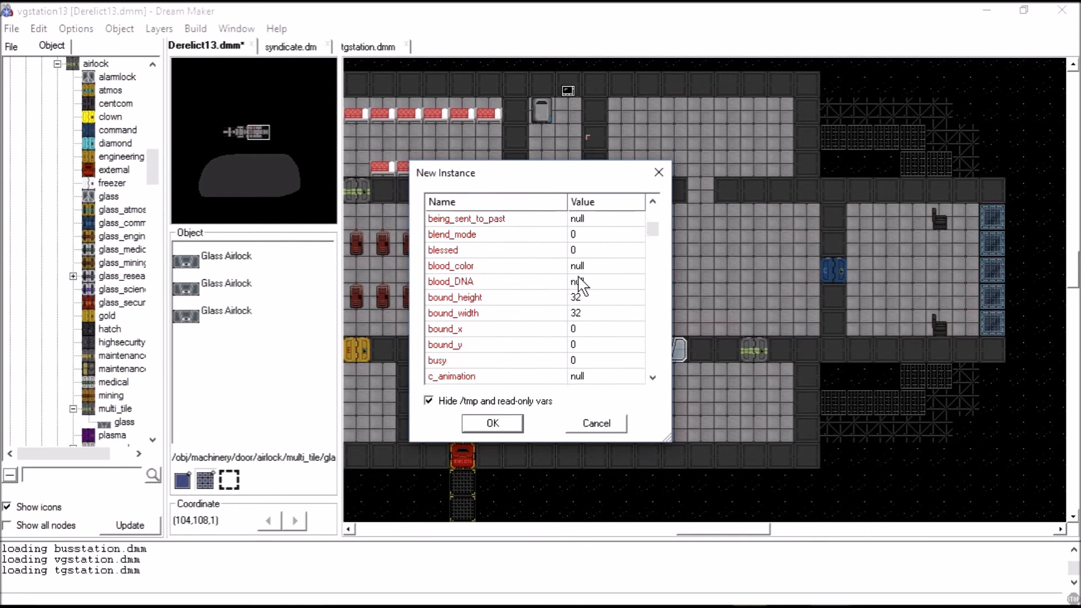
scroll(534, 349, "down", 3)
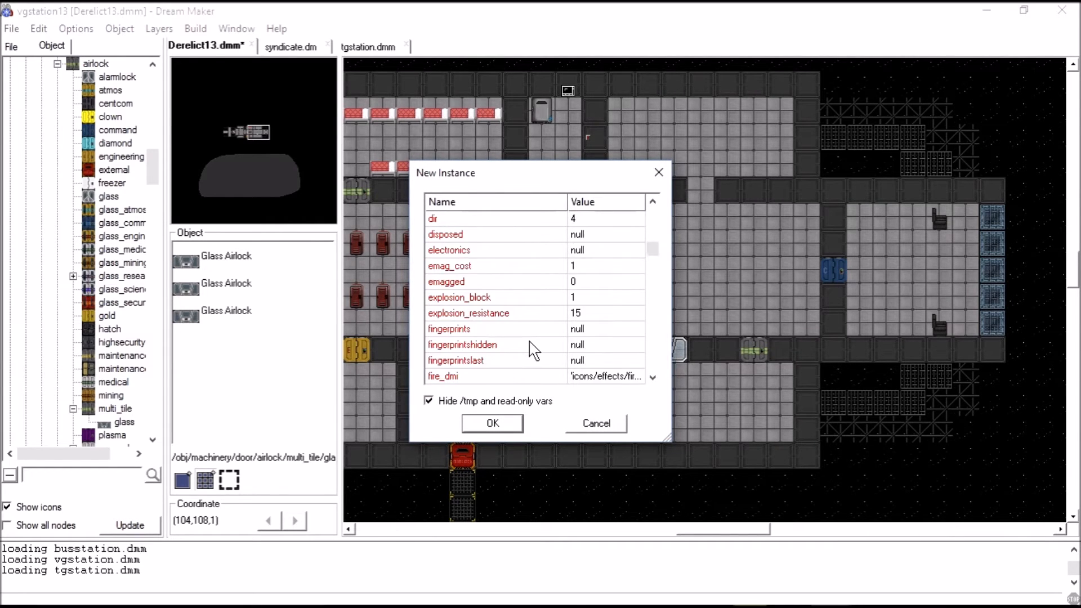
scroll(534, 350, "down", 7)
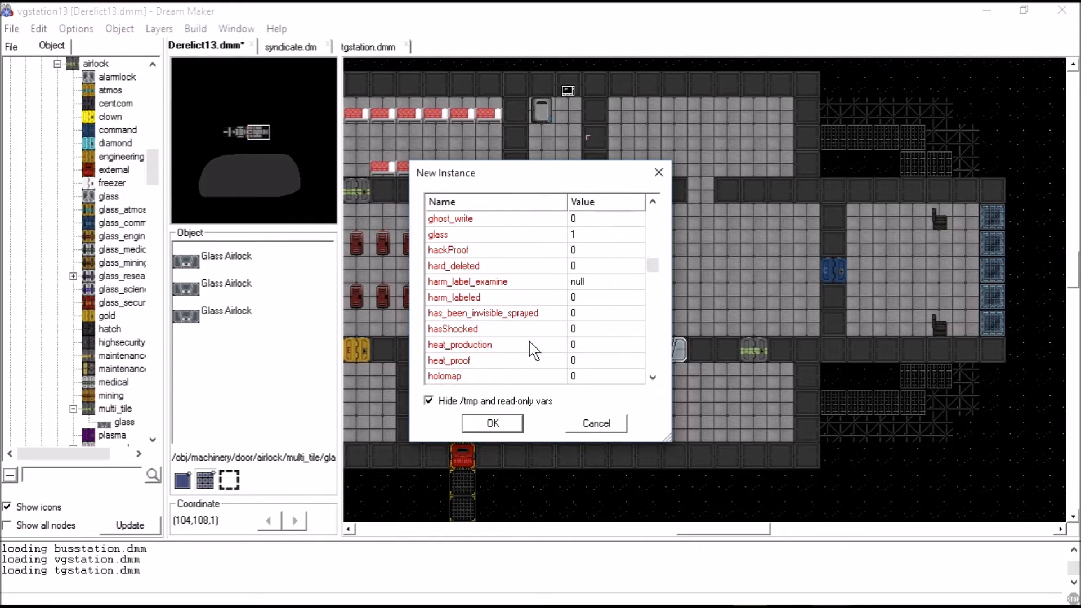
scroll(534, 351, "down", 10)
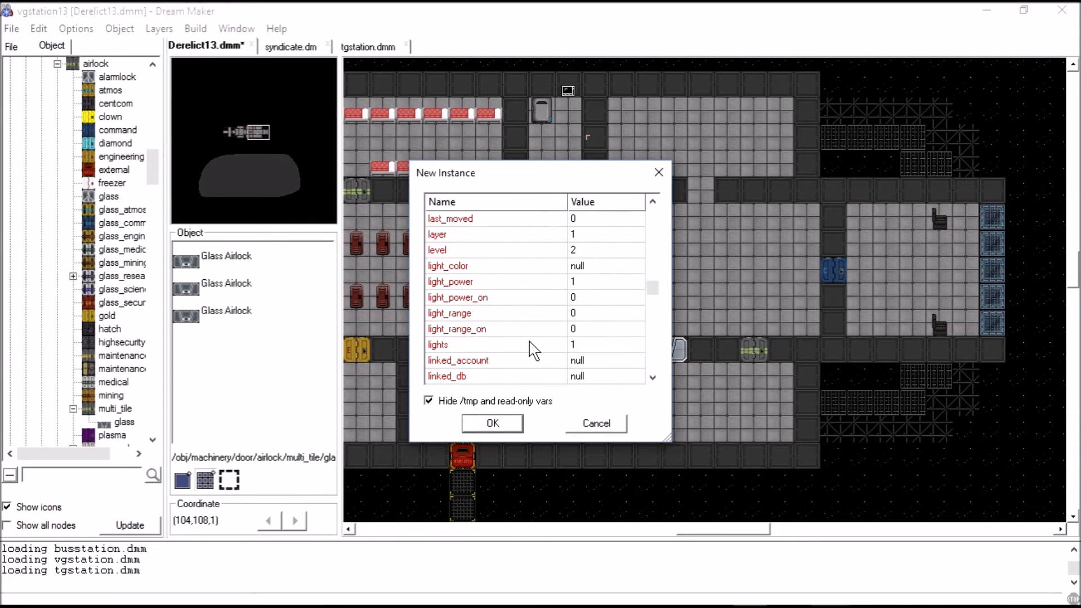
scroll(534, 350, "down", 10)
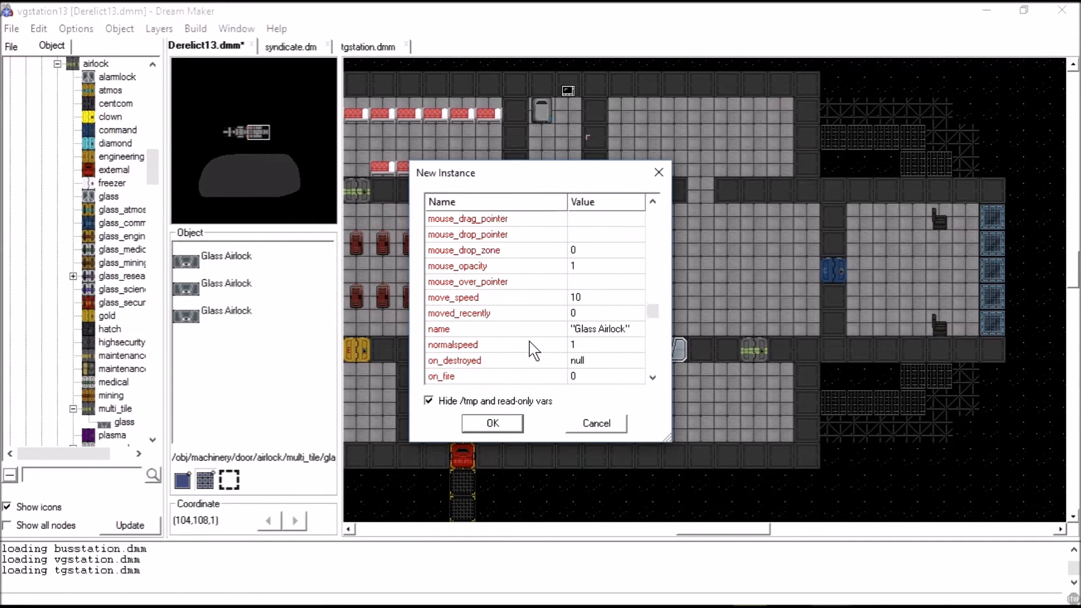
scroll(523, 312, "down", 8)
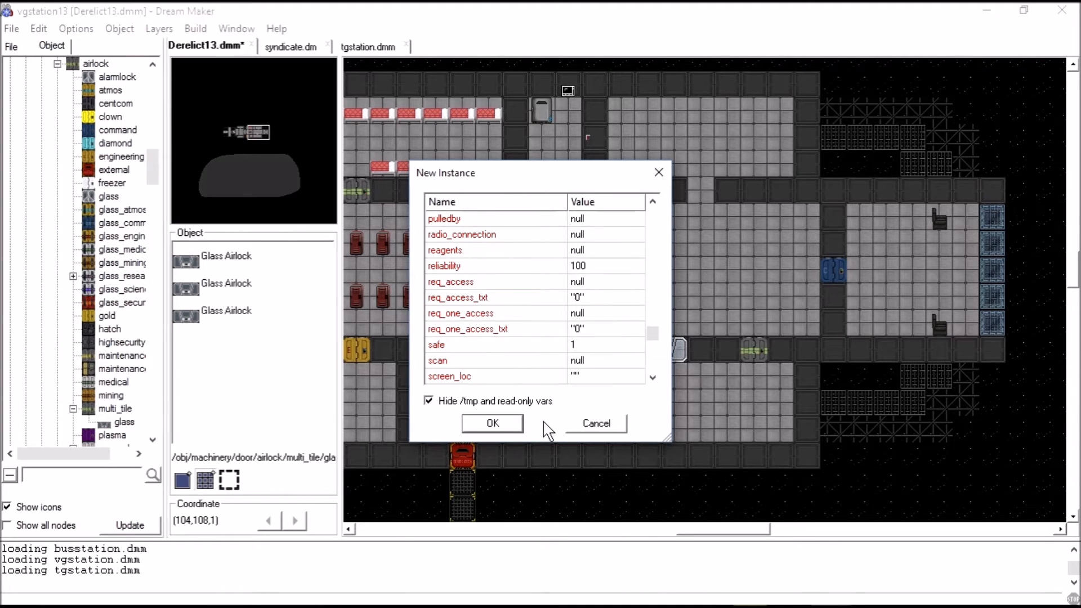
left_click(586, 428)
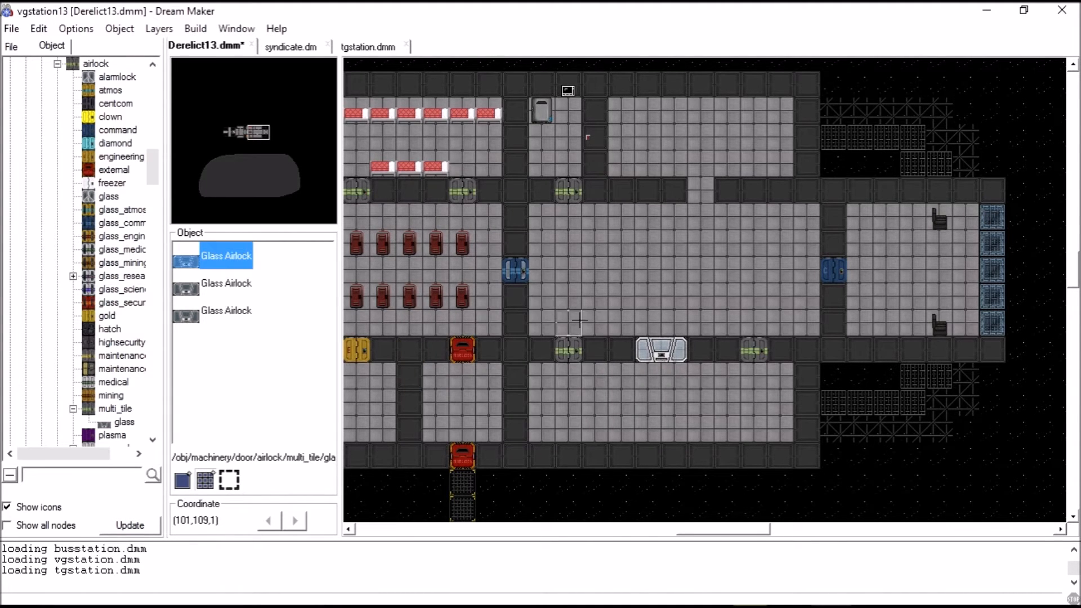
Make the wall turf the active object and delete the two plain airlocks on either side of the multi-tile glass airlock
left_click(595, 350)
right_click(564, 348)
mouse_move(611, 319)
left_click(845, 351)
right_click(760, 355)
mouse_move(817, 332)
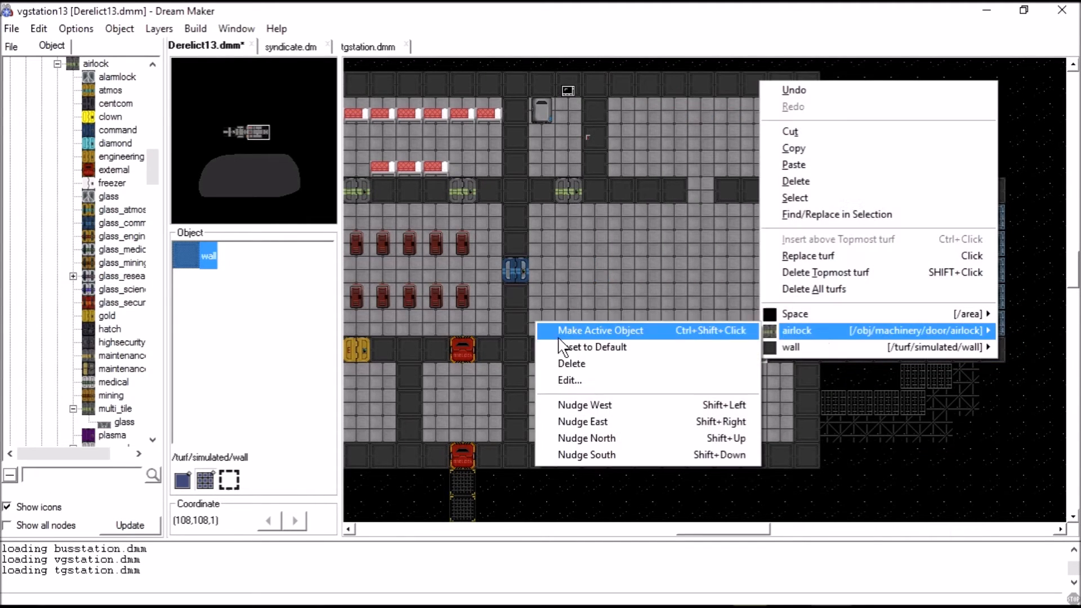
left_click(676, 363)
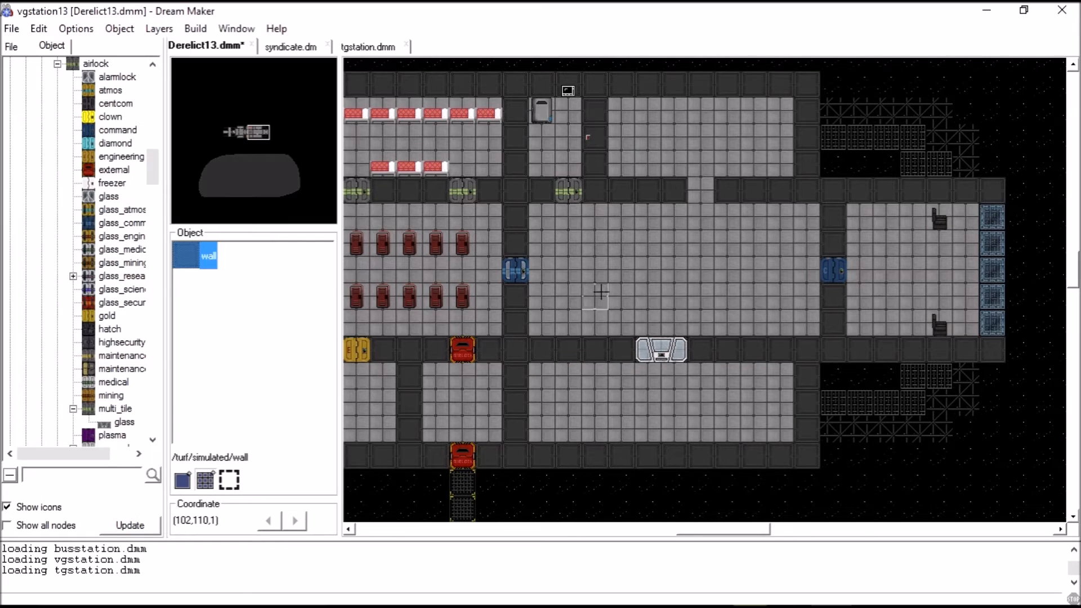
Copy the plain airlock from the northern wall into the open floor gap further east in that wall
left_click(569, 190)
left_click(705, 192)
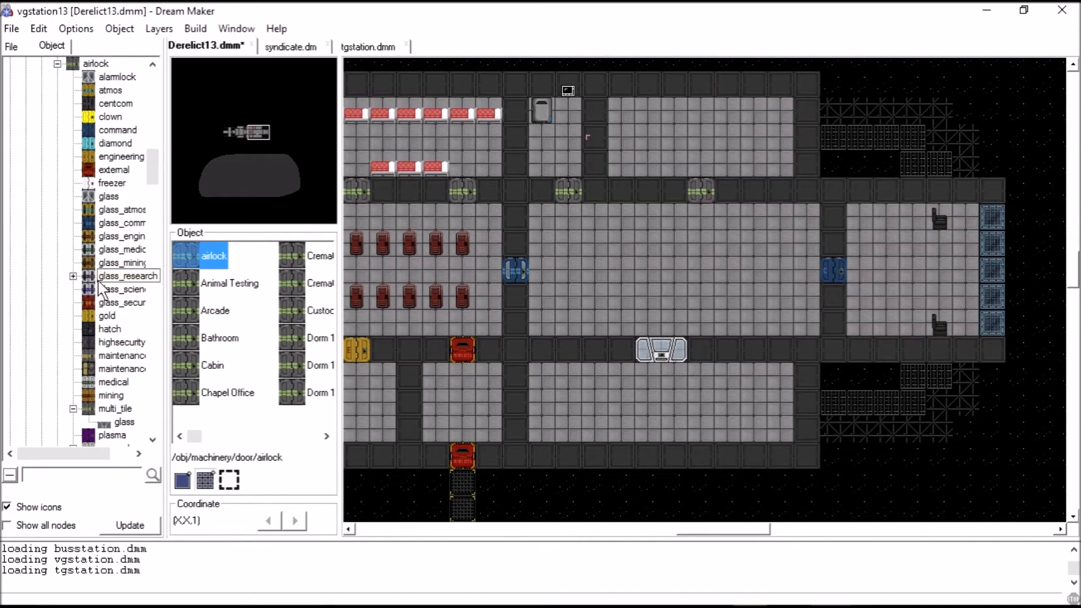
Replace the blue command airlocks at the large room's western and eastern ends with standard Glass Airlocks
left_click(109, 199)
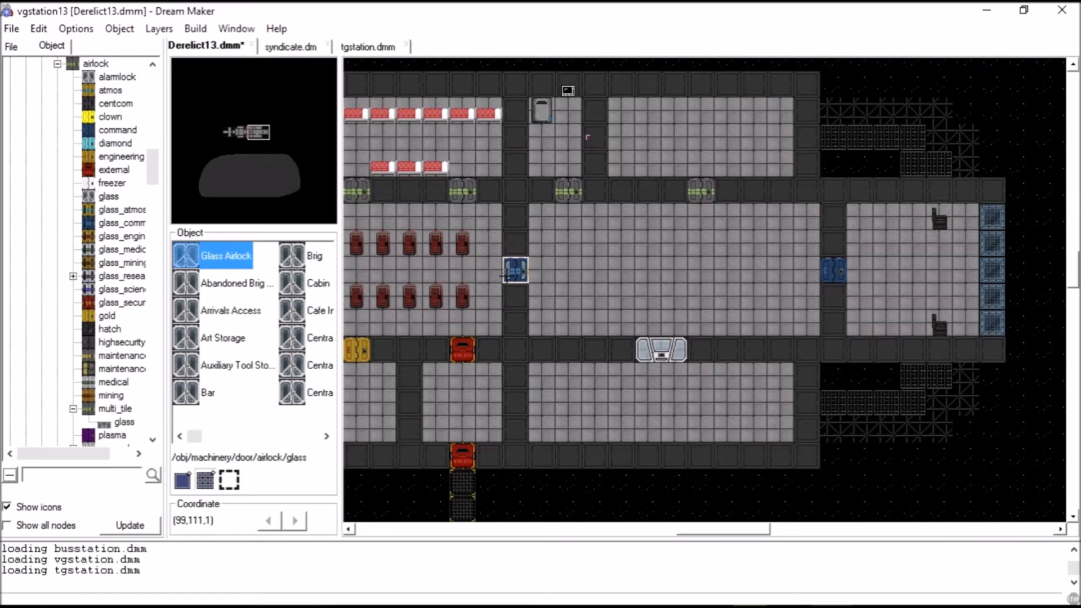
right_click(526, 268)
right_click(536, 266)
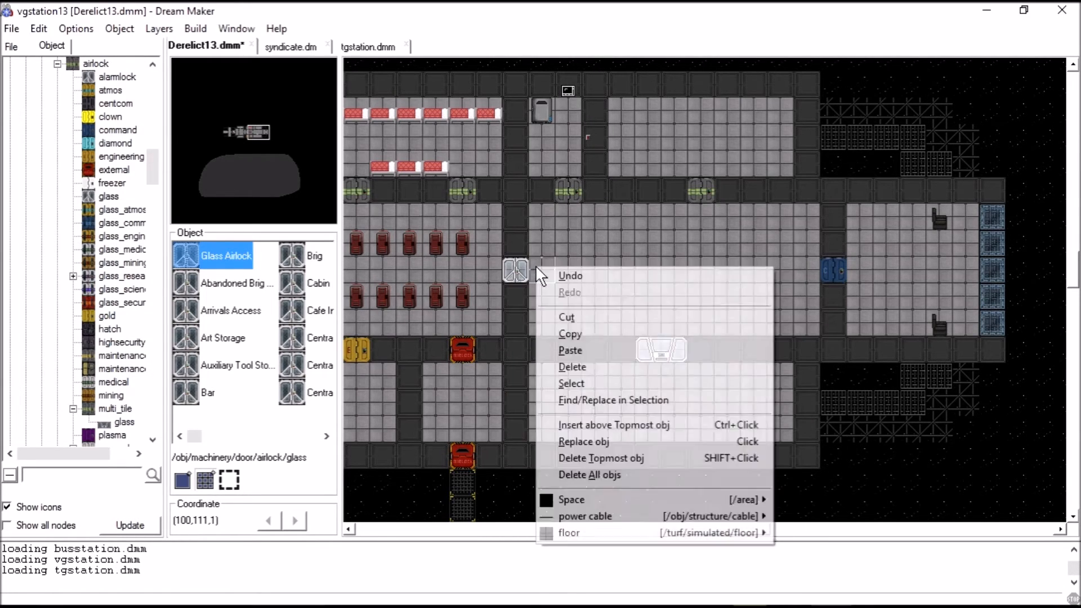
mouse_move(732, 516)
left_click(843, 407)
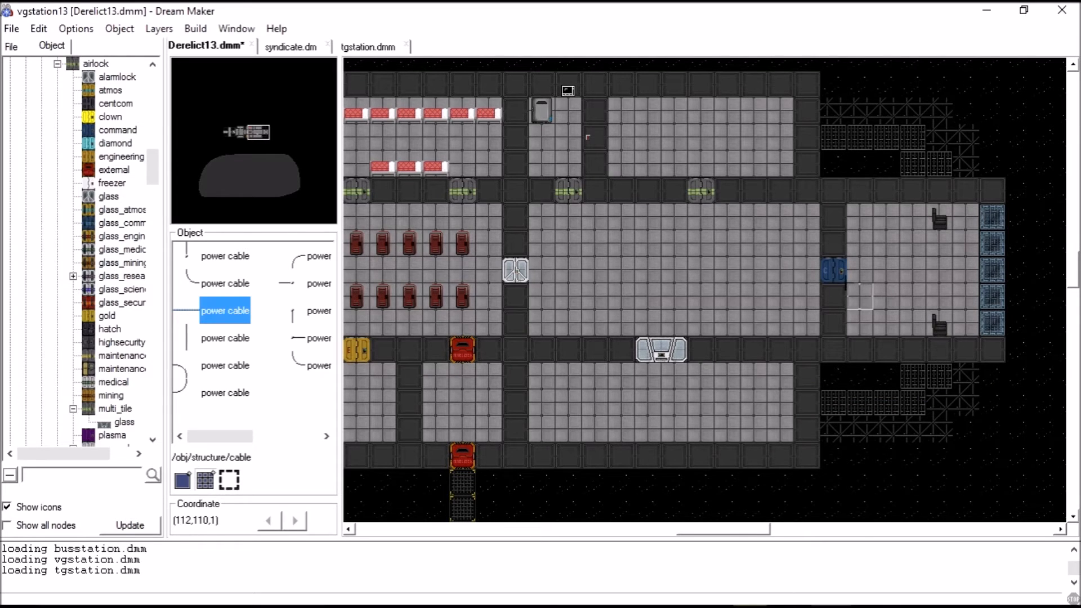
right_click(524, 276)
mouse_move(582, 536)
left_click(889, 417)
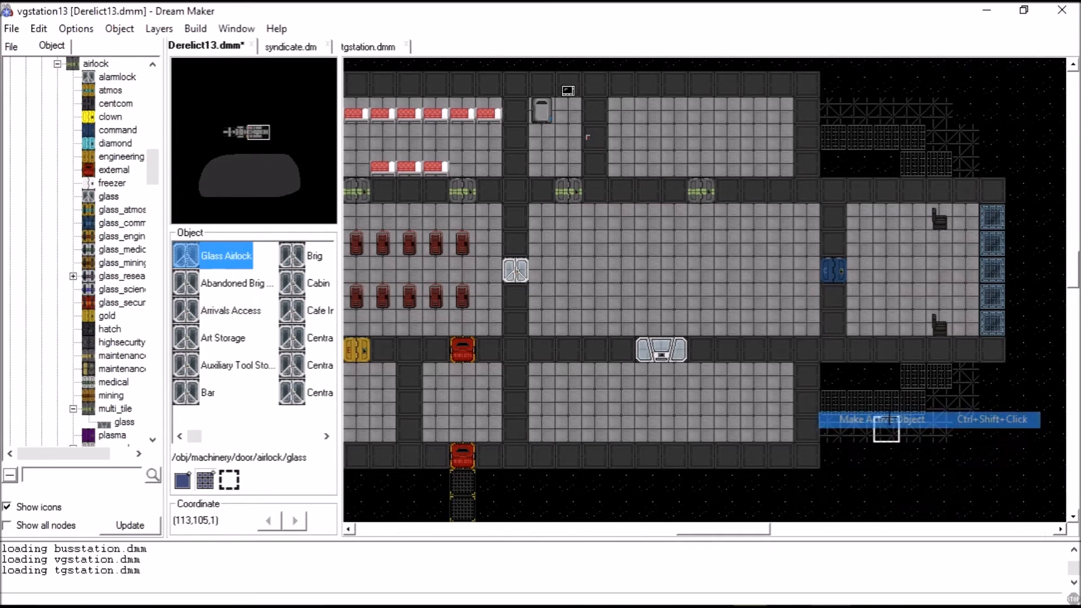
right_click(837, 271)
left_click(823, 302)
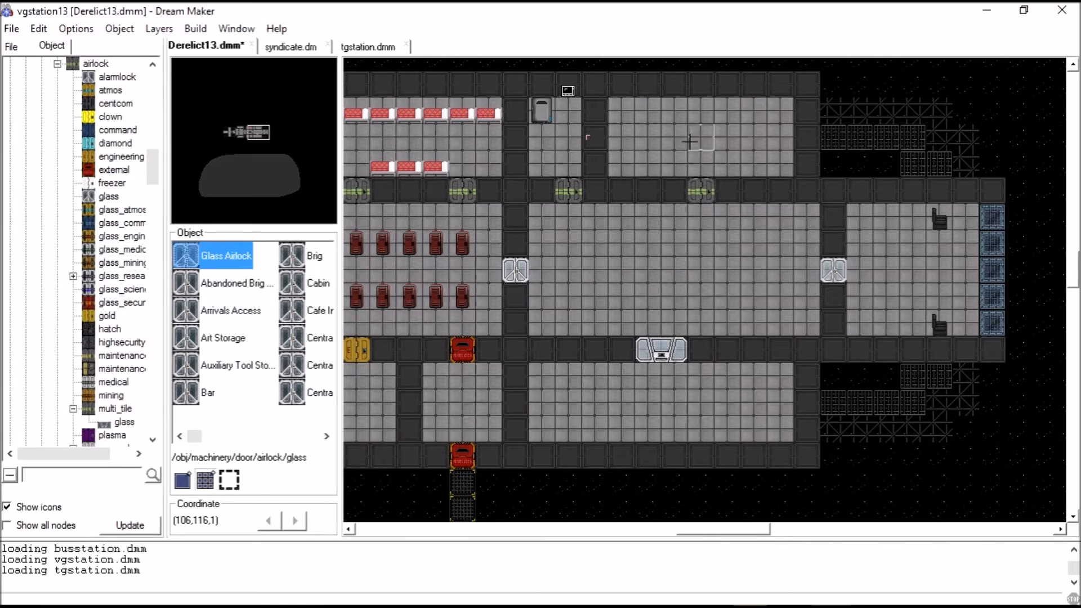
Switch to the tgstation.dmm map and look over its rooms from the central corridors south to the engineering section
left_click(369, 48)
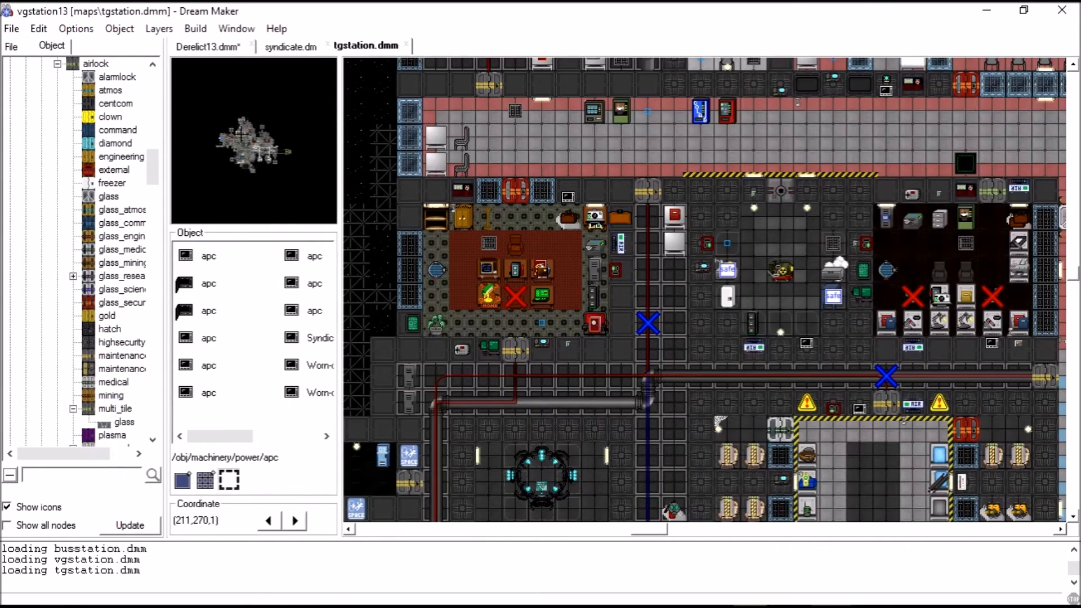
scroll(688, 242, "down", 10)
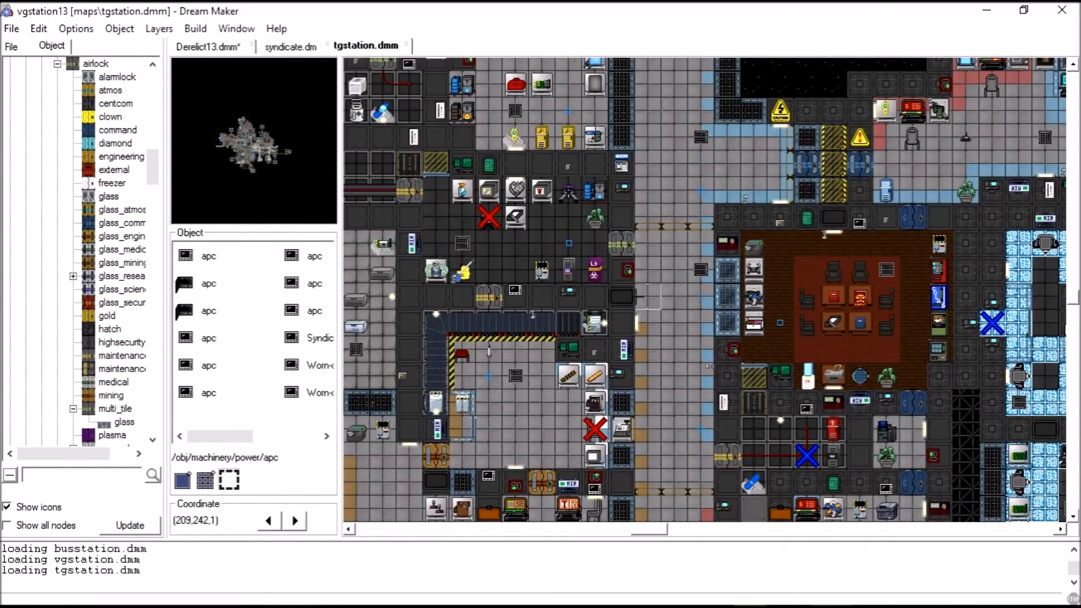
scroll(688, 242, "down", 7)
scroll(688, 242, "up", 2)
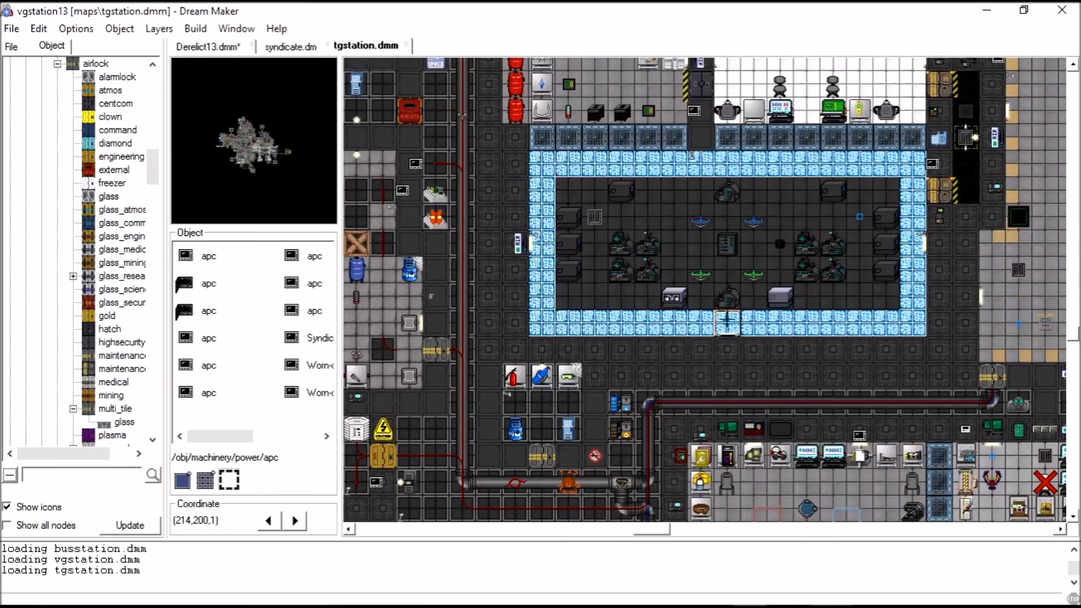
scroll(885, 350, "up", 5)
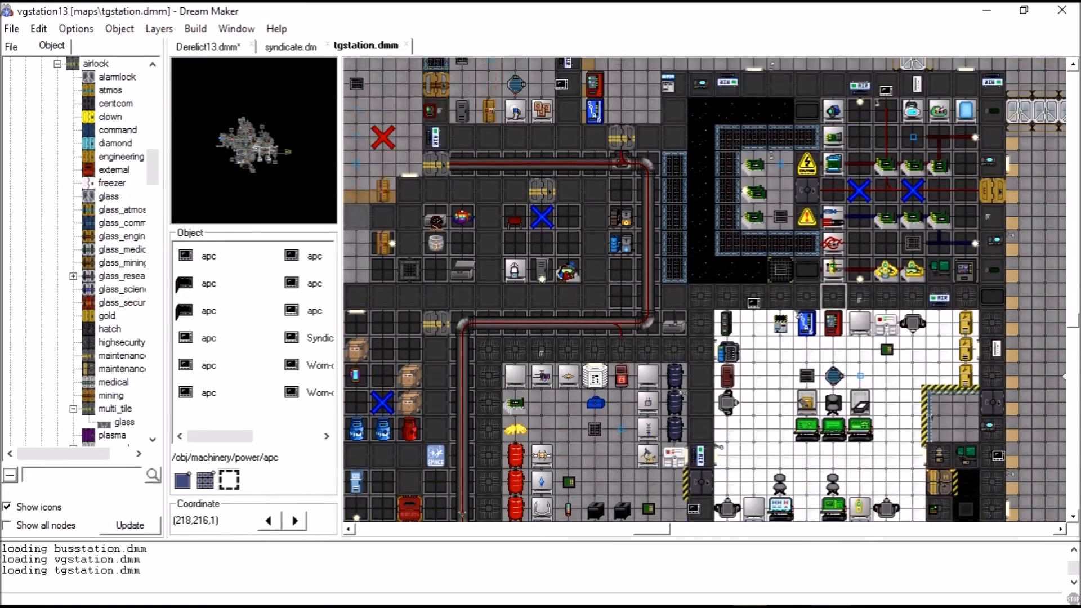
scroll(813, 274, "down", 6)
scroll(813, 275, "down", 6)
scroll(761, 337, "right", 2)
scroll(729, 374, "down", 4)
scroll(729, 373, "left", 5)
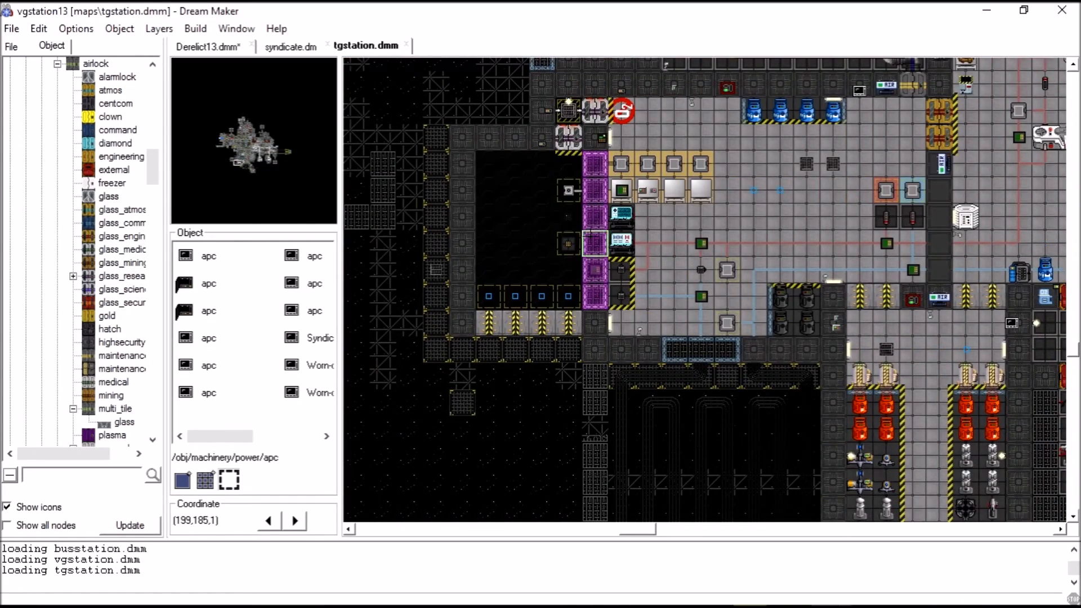
scroll(727, 324, "right", 4)
scroll(729, 383, "down", 3)
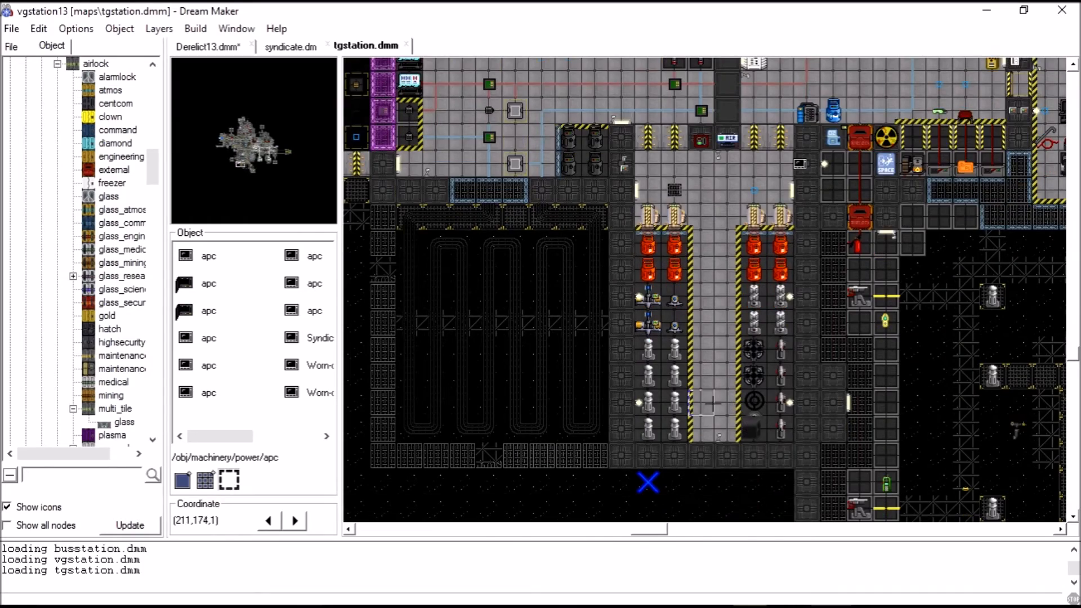
Examine the engine room in tgstation.dmm and list the objects stacked on the thermoelectric generator's tile
scroll(713, 402, "right", 4)
scroll(713, 403, "up", 5)
right_click(658, 228)
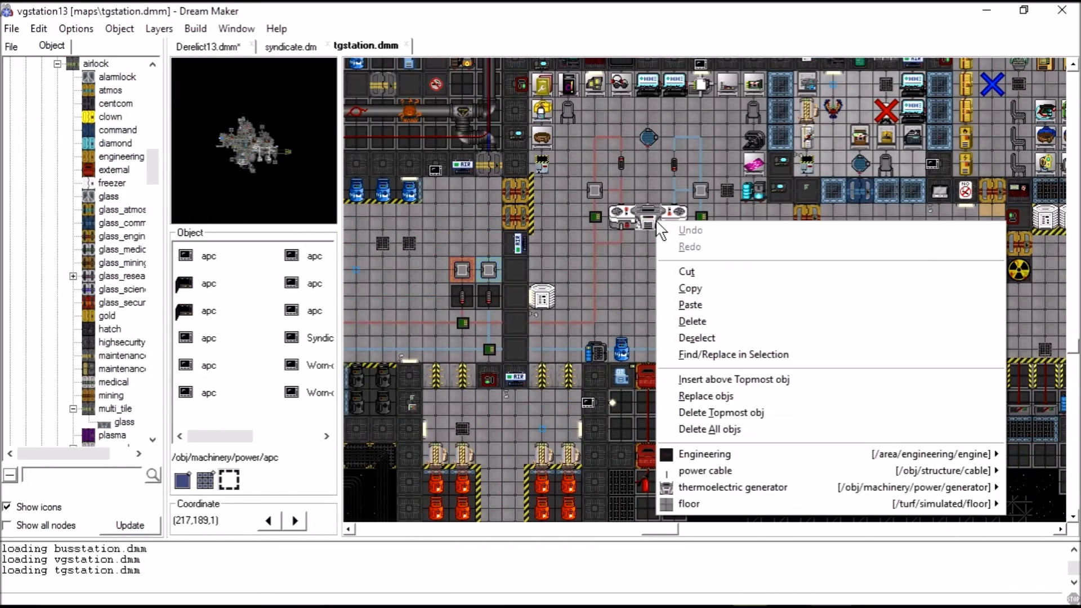
left_click(715, 200)
scroll(715, 200, "right", 4)
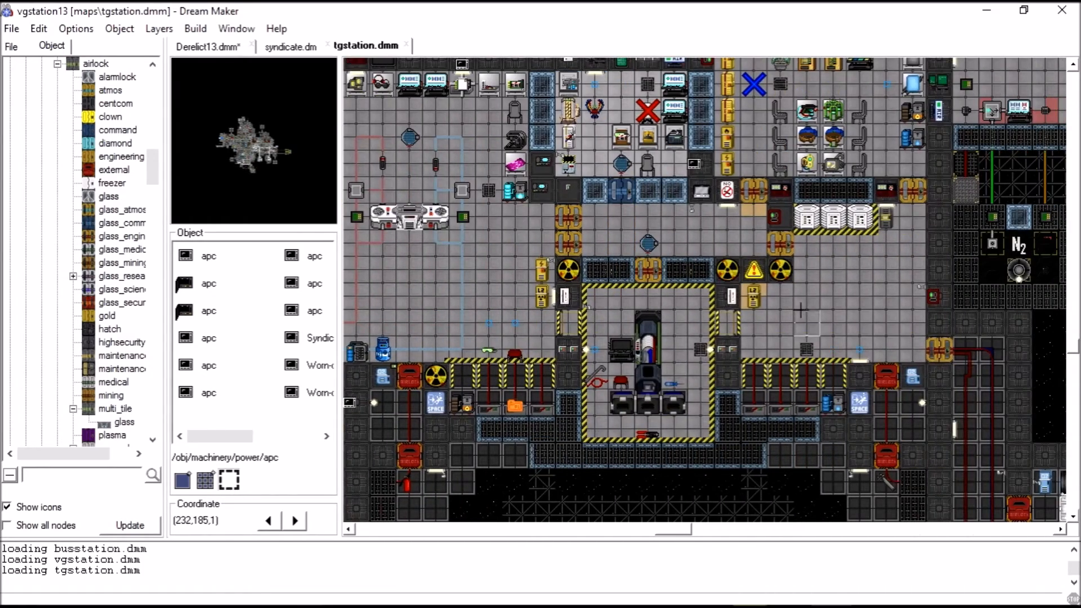
Examine the atmospherics hall east of the engine rooms, including its gas controls, pumps and storage equipment
scroll(647, 376, "right", 6)
scroll(732, 388, "up", 5)
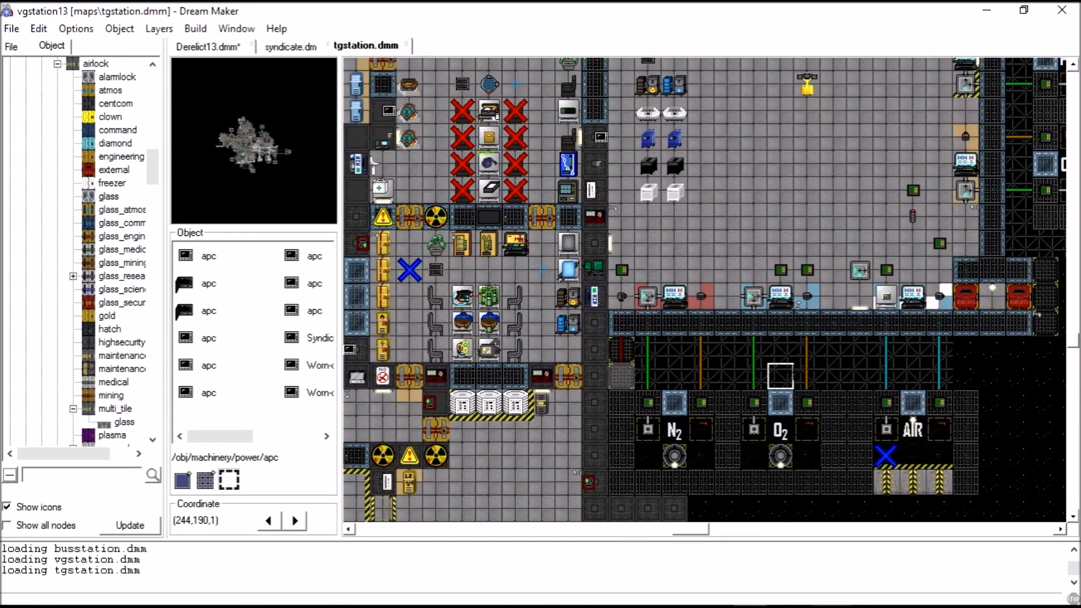
scroll(833, 402, "right", 1)
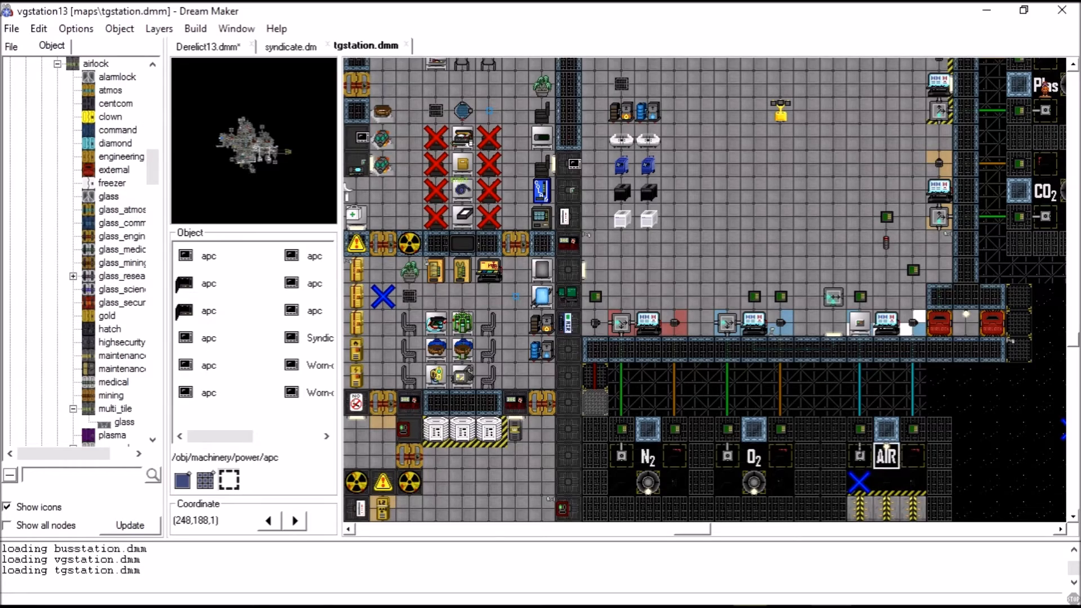
scroll(594, 177, "right", 5)
scroll(593, 177, "up", 7)
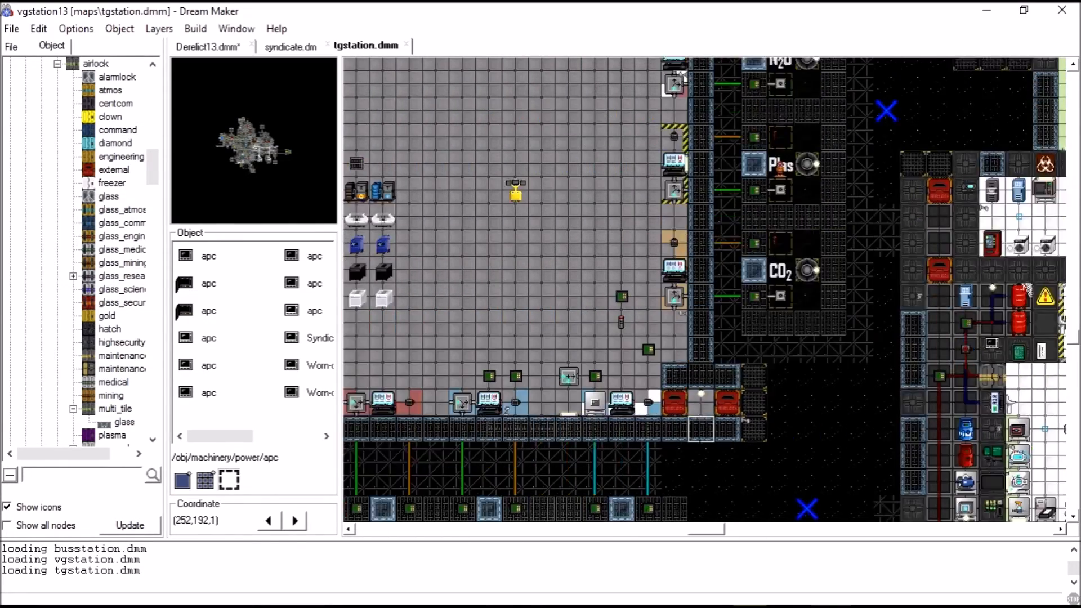
scroll(727, 296, "up", 2)
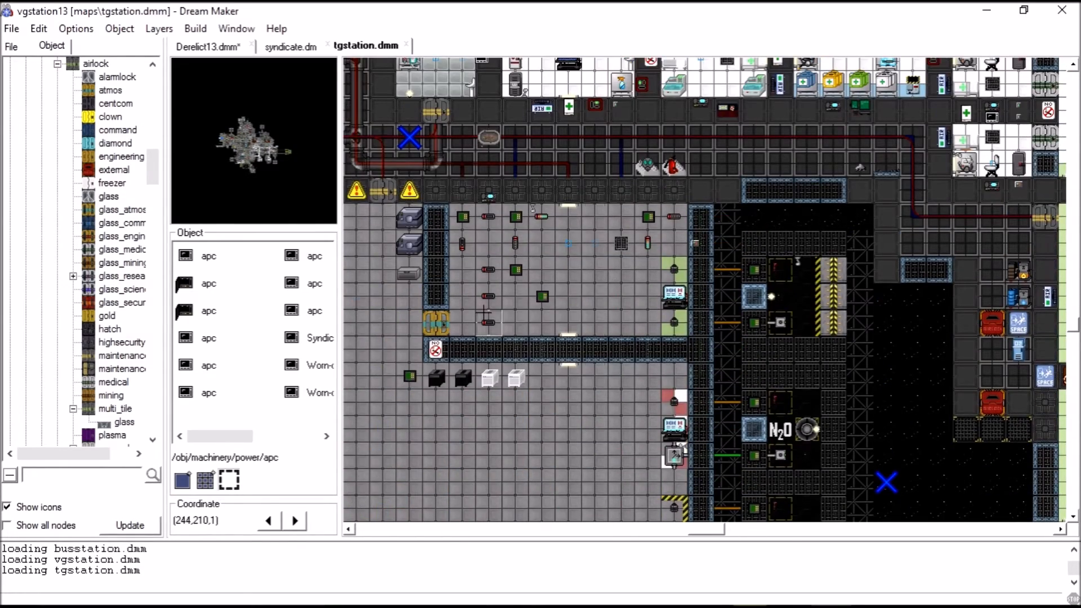
scroll(485, 315, "left", 5)
right_click(590, 228)
left_click(534, 355)
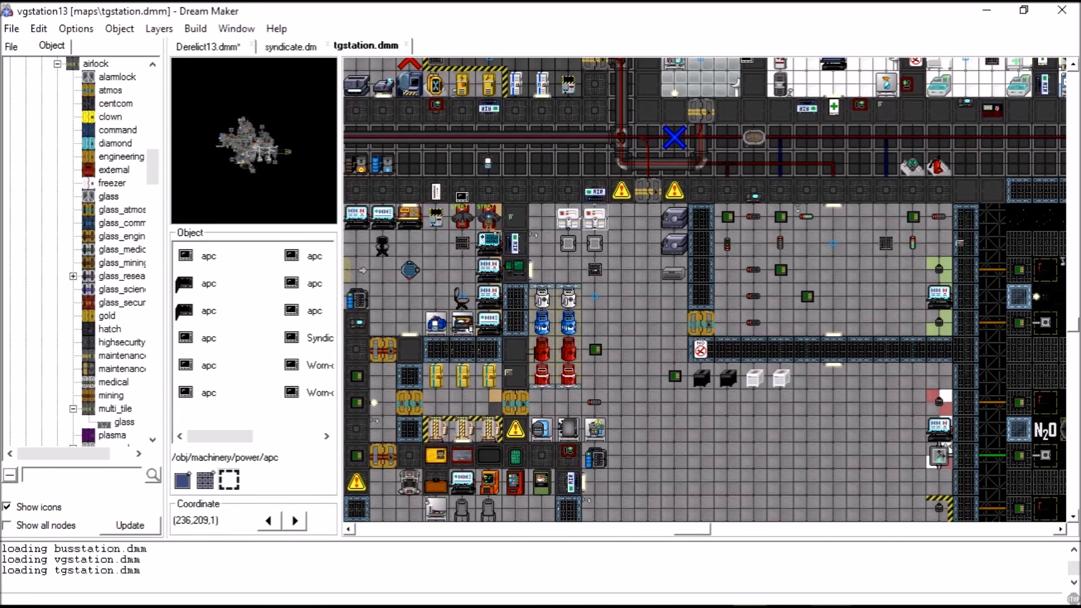
scroll(768, 415, "down", 5)
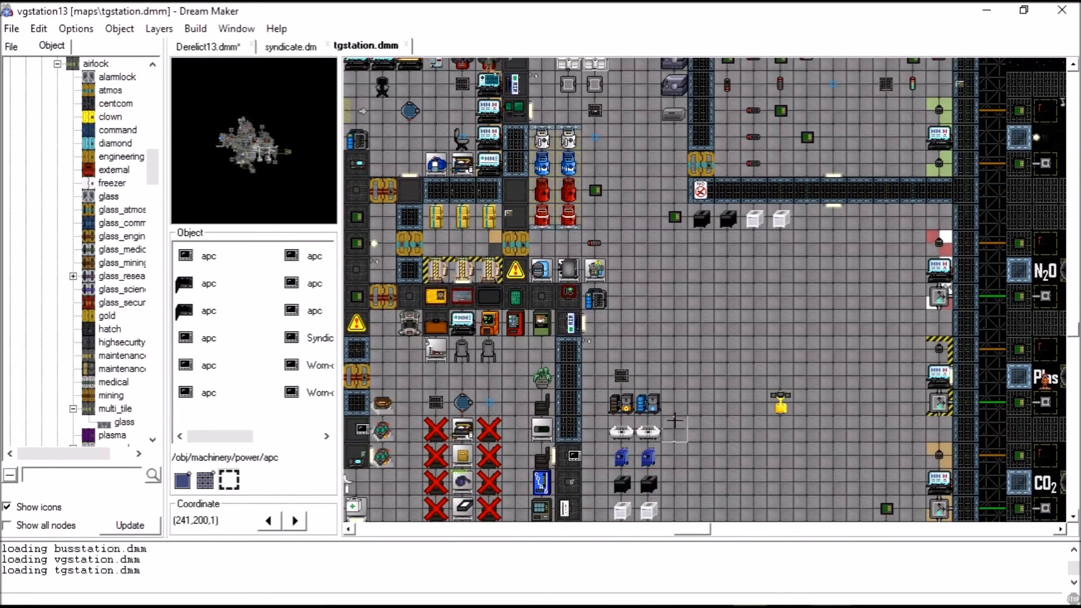
scroll(621, 414, "down", 6)
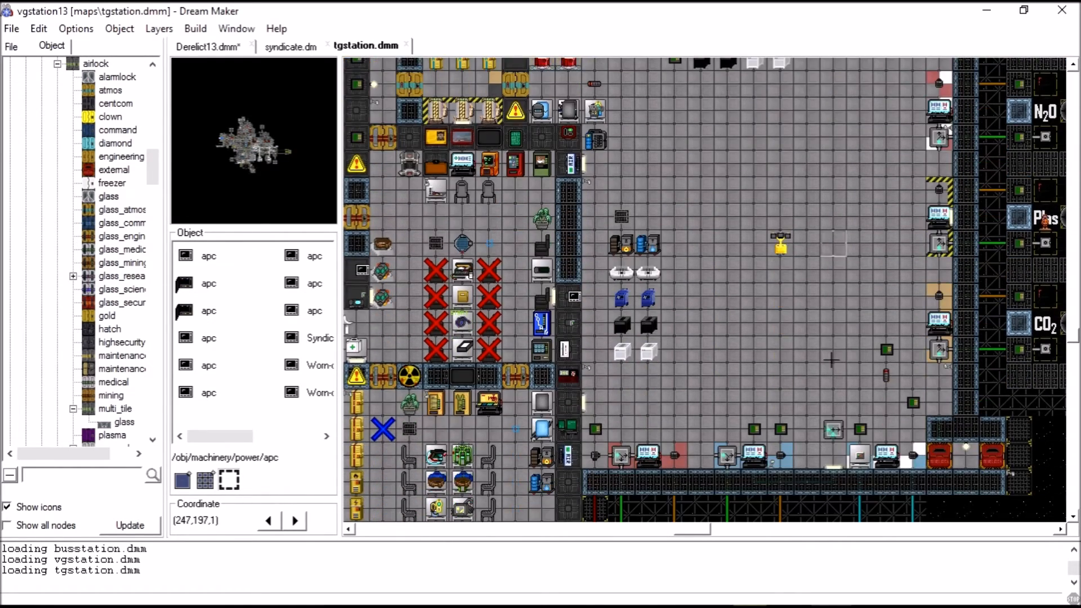
Examine the N2, O2 and air chambers south of the atmospherics hall and list one tile's contents
key("Right")
key("Right")
key("Right")
key("Right")
key("Right")
key("Right")
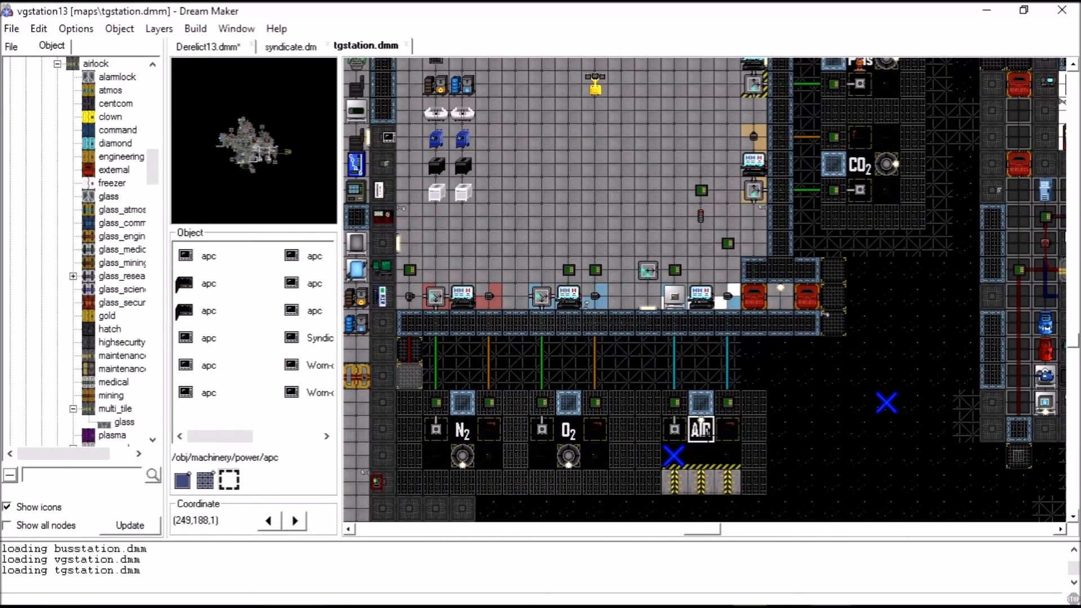
right_click(561, 459)
left_click(643, 472)
Survey the map north-west from atmospherics to the AI Chamber and list the objects stacked on the AI start tile
scroll(727, 445, "up", 10)
key("Up")
key("Up")
key("Up")
key("Up")
key("Up")
key("Up")
key("Up")
key("Up")
key("Up")
key("Up")
key("Up")
key("Up")
key("Up")
key("Up")
key("Up")
key("Up")
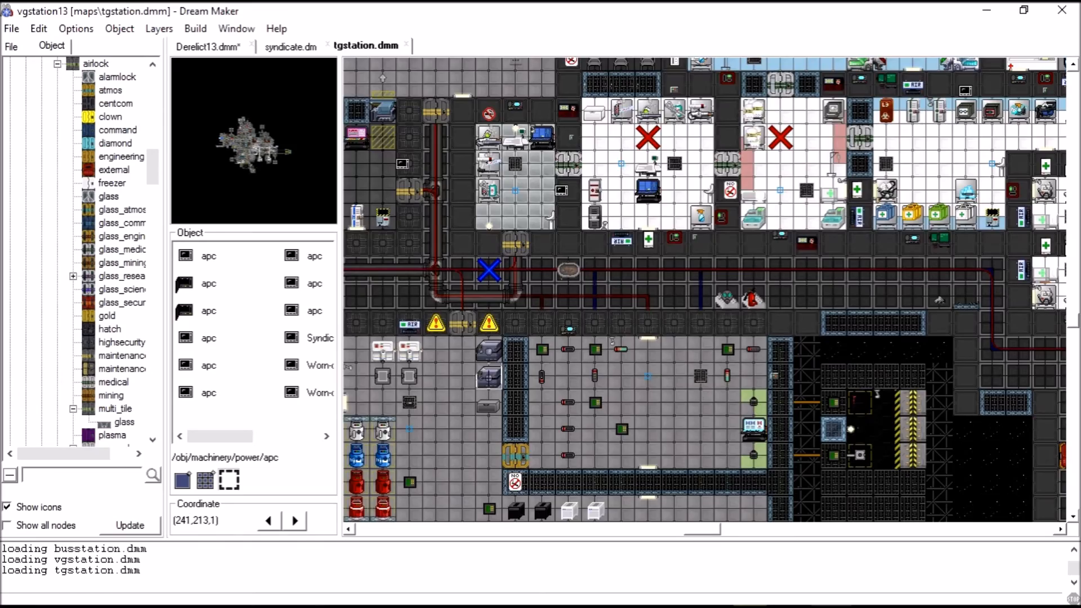
key("Left")
key("Left")
key("Left")
key("Left")
key("Left")
key("Left")
key("Left")
key("Left")
key("Left")
key("Up")
key("Up")
key("Up")
key("Up")
key("Up")
key("Up")
key("Up")
key("Up")
key("Up")
key("Up")
key("Up")
key("Left")
key("Left")
key("Left")
key("Left")
key("Left")
key("Left")
key("Left")
key("Left")
key("Left")
key("Left")
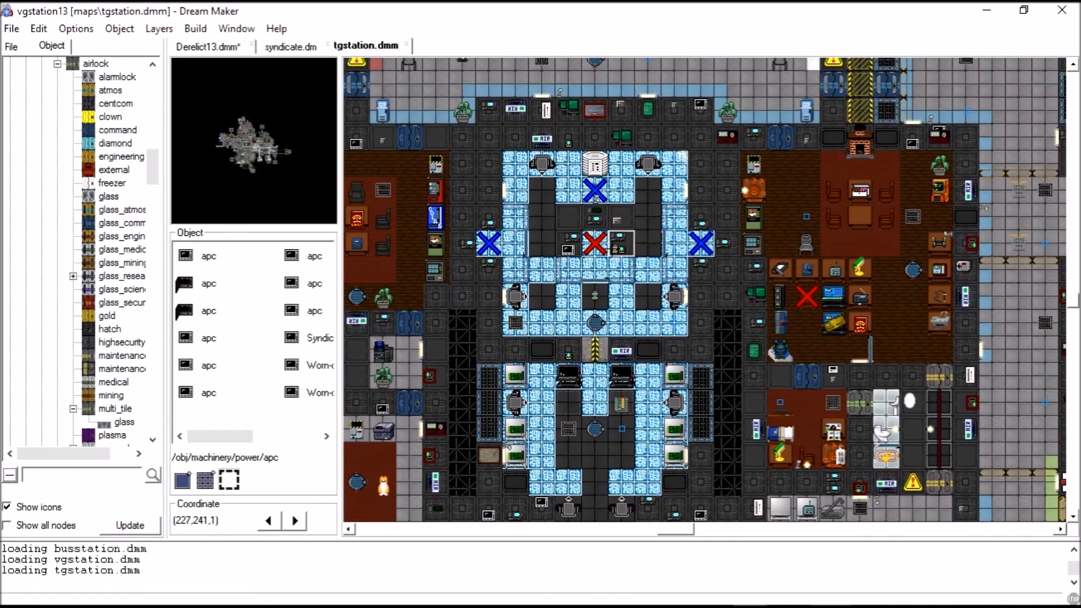
right_click(599, 247)
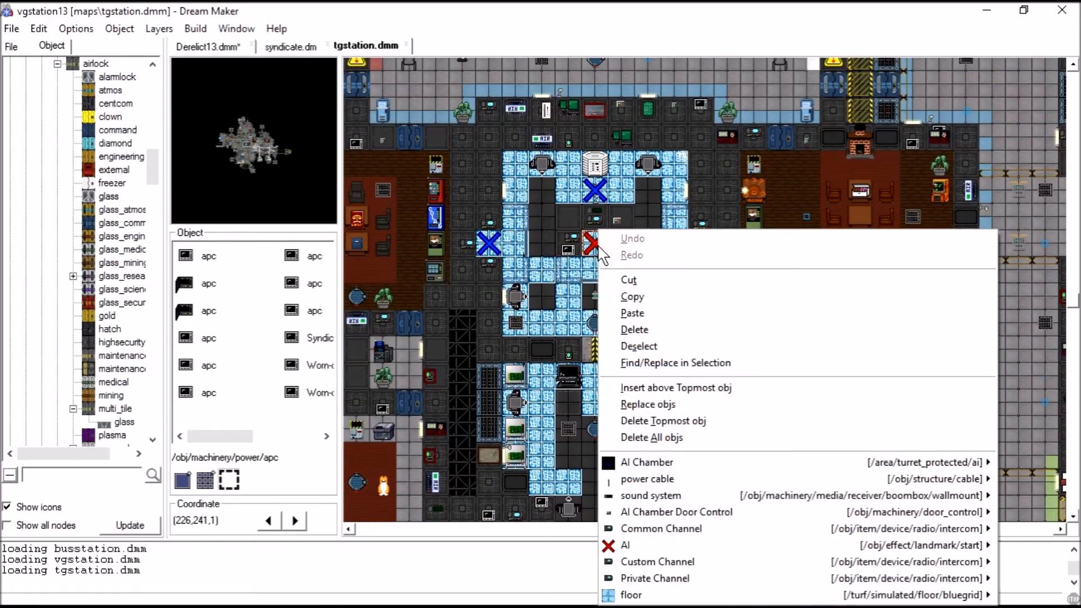
left_click(545, 329)
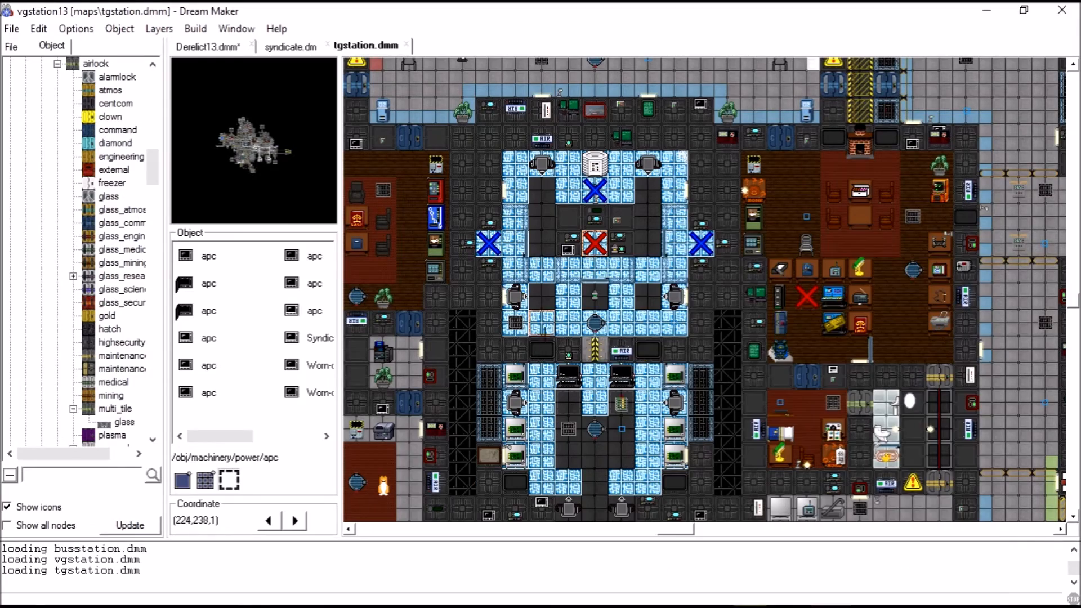
Examine the layout of the console room directly north of the AI Chamber
key("Up")
key("Up")
key("Up")
key("Up")
key("Up")
key("Up")
key("Up")
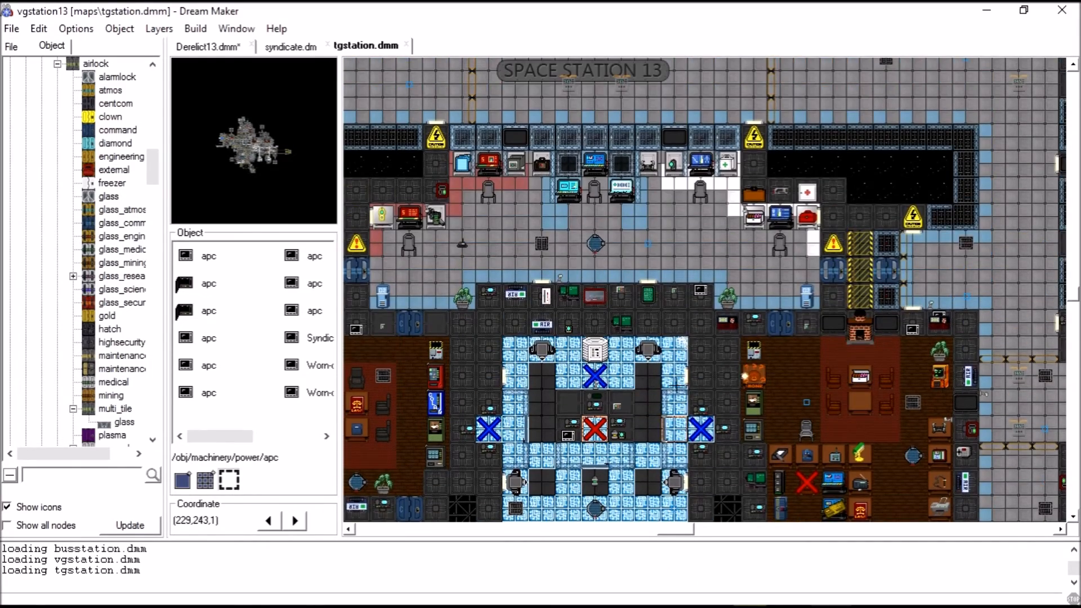
Examine the corridors, the hazard-striped room and the equipment storage rooms in the north-western part of tgstation.dmm
key("Left")
key("Left")
key("Left")
key("Left")
key("Left")
key("Left")
key("Left")
key("Left")
key("Left")
key("Left")
key("Left")
key("Left")
key("Left")
key("Left")
key("Left")
key("Left")
key("Left")
key("Left")
key("Left")
key("Left")
key("Left")
key("Left")
key("Left")
key("Left")
key("Left")
key("Left")
key("Left")
key("Left")
key("Up")
key("Up")
key("Up")
key("Up")
key("Up")
key("Up")
key("Up")
key("Up")
key("Up")
key("Up")
key("Up")
key("Up")
key("Up")
key("Up")
key("Up")
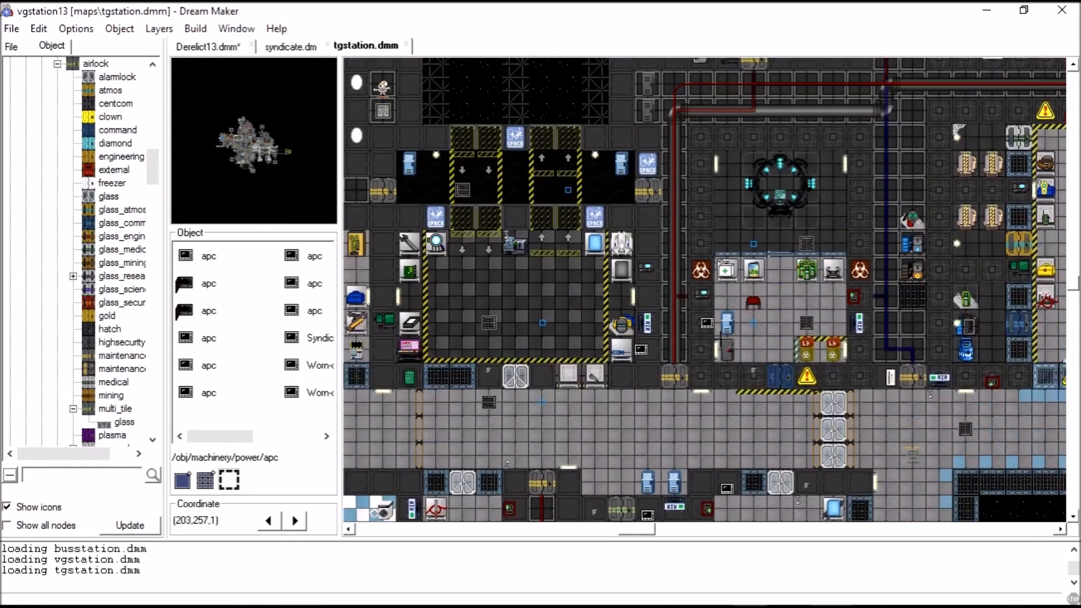
key("Left")
key("Left")
key("Left")
key("Left")
key("Left")
key("Left")
key("Left")
key("Left")
key("Left")
key("Left")
key("Left")
key("Up")
key("Up")
key("Up")
key("Up")
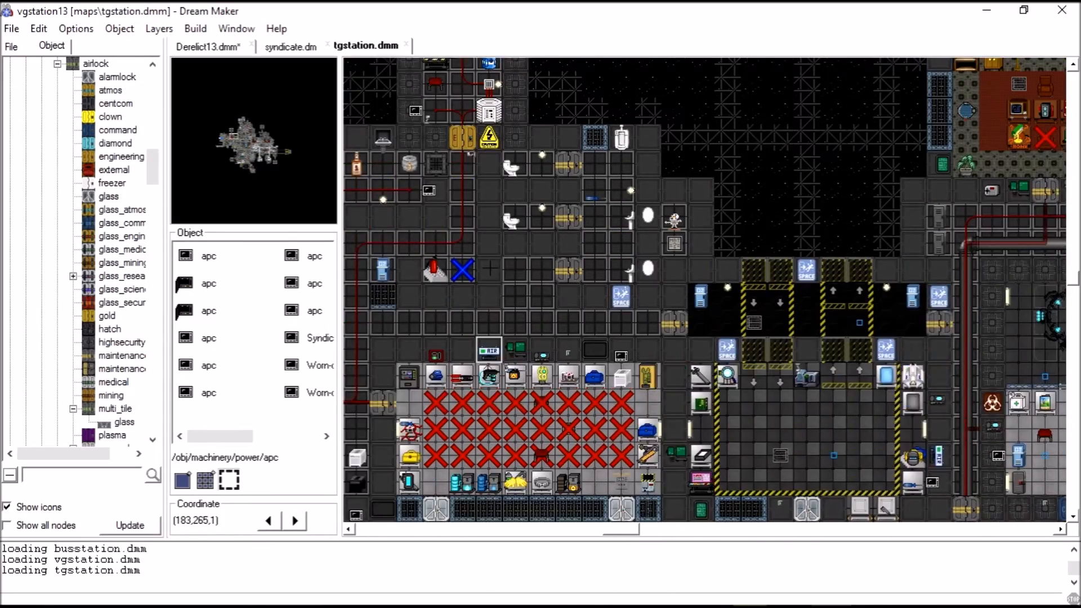
Survey tgstation.dmm south-east from the equipment storage and hazard-striped rooms to the dormitories and the white-tiled restrooms
key("Right")
key("Right")
key("Right")
key("Right")
key("Right")
key("Right")
key("Right")
key("Right")
key("Right")
key("Right")
key("Right")
key("Right")
key("Right")
key("Right")
key("Right")
key("Right")
key("Right")
key("Right")
key("Right")
key("Right")
key("Right")
key("Right")
key("Right")
key("Right")
key("Right")
key("Right")
key("Right")
key("Right")
key("Right")
key("Right")
key("Right")
key("Right")
key("Right")
key("Right")
key("Down")
key("Down")
key("Right")
key("Right")
key("Right")
key("Right")
key("Right")
key("Right")
key("Right")
key("Right")
key("Right")
key("Right")
key("Right")
key("Right")
key("Right")
key("Right")
key("Right")
key("Right")
key("Right")
key("Right")
key("Right")
key("Right")
key("Down")
key("Down")
key("Down")
key("Down")
key("Down")
key("Down")
key("Down")
key("Down")
key("Down")
key("Down")
key("Down")
key("Down")
key("Down")
key("Down")
key("Down")
key("Down")
key("Down")
key("Down")
key("Down")
key("Down")
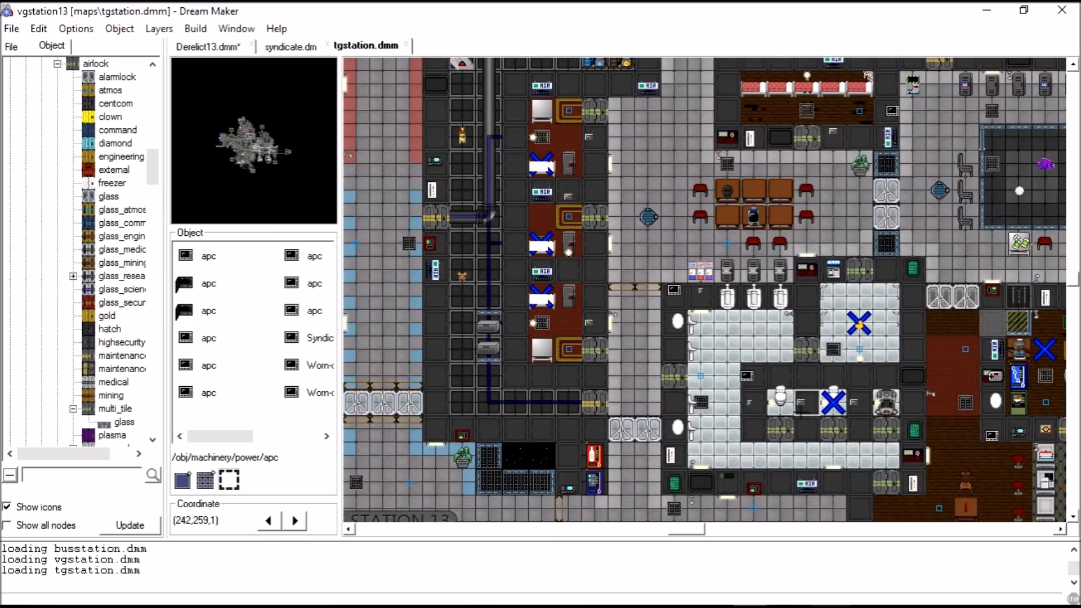
Examine the map southward from the dormitories and restrooms, past the white-floored medical rooms, to the atmospherics hall and its N2O chamber
key("Left")
key("Left")
key("Left")
key("Down")
key("Down")
key("Down")
key("Down")
key("Down")
key("Down")
key("Down")
key("Down")
key("Down")
key("Down")
key("Down")
key("Down")
key("Down")
key("Down")
key("Down")
key("Down")
key("Down")
key("Down")
key("Down")
key("Down")
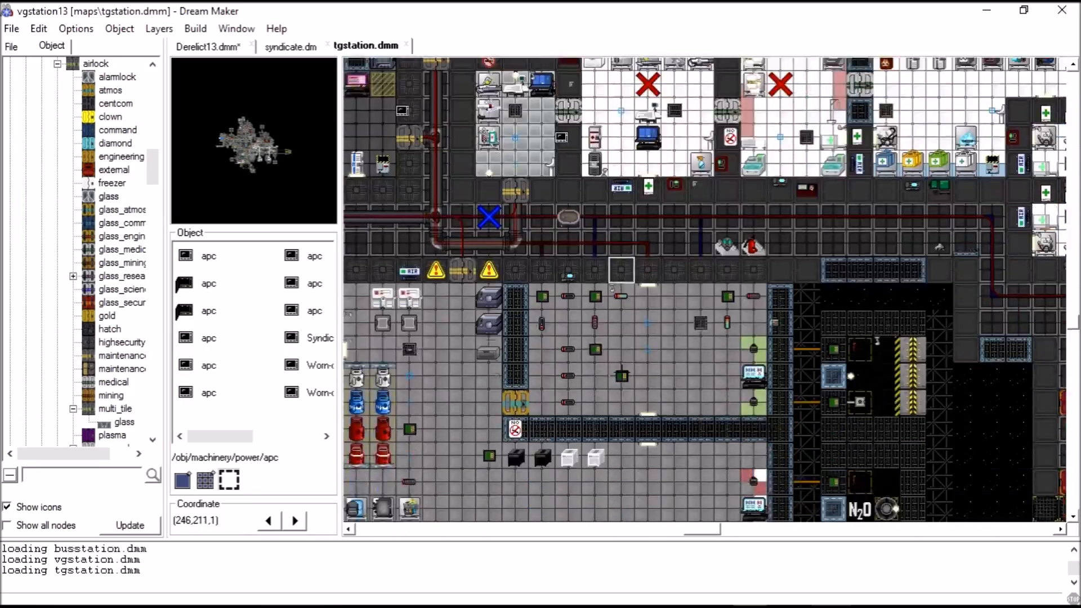
Examine the map from the atmospherics hall and its N2O chamber south to the emitter yard and the dark-floored room beside it
key("Down")
key("Down")
key("Down")
key("Down")
key("Right")
key("Right")
key("Right")
key("Right")
key("Right")
key("Right")
key("Right")
key("Right")
key("Right")
key("Right")
key("Right")
key("Right")
key("Right")
key("Down")
key("Down")
key("Down")
key("Down")
key("Left")
key("Left")
key("Left")
key("Left")
key("Left")
key("Left")
key("Left")
key("Left")
key("Left")
key("Left")
key("Left")
key("Left")
key("Left")
key("Left")
key("Left")
key("Left")
key("Left")
key("Left")
key("Left")
key("Left")
key("Down")
key("Down")
key("Down")
key("Down")
key("Down")
key("Down")
key("Down")
key("Down")
key("Down")
key("Down")
key("Down")
key("Down")
key("Down")
key("Down")
key("Down")
key("Down")
key("Down")
key("Down")
key("Down")
key("Down")
key("Down")
key("Down")
key("Down")
key("Down")
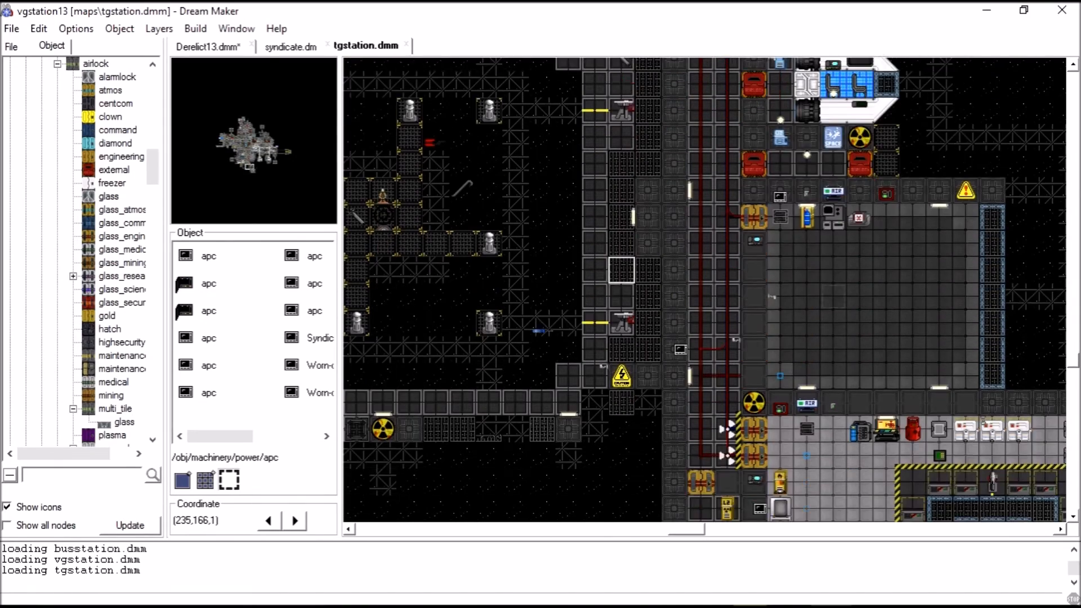
Examine the engineering room south-east of the emitter yard, including its hazard-striped central chamber and surrounding windows
key("Right")
key("Right")
key("Right")
key("Right")
key("Right")
key("Right")
key("Right")
key("Right")
key("Right")
key("Right")
key("Right")
key("Right")
key("Right")
key("Right")
key("Right")
key("Right")
key("Up")
key("Up")
key("Up")
key("Up")
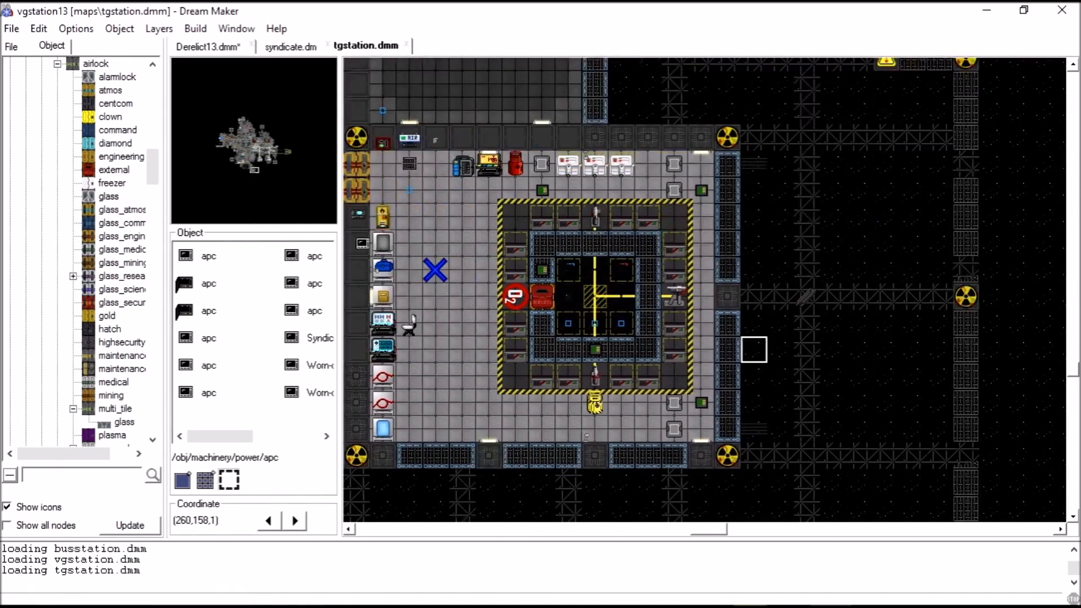
Inspect the contents of the centre tile inside the supermatter room's hazard-striped chamber
key("Left")
key("Left")
key("Left")
key("Left")
key("Left")
key("Left")
key("Left")
key("Left")
key("Left")
key("Left")
key("Left")
right_click(756, 302)
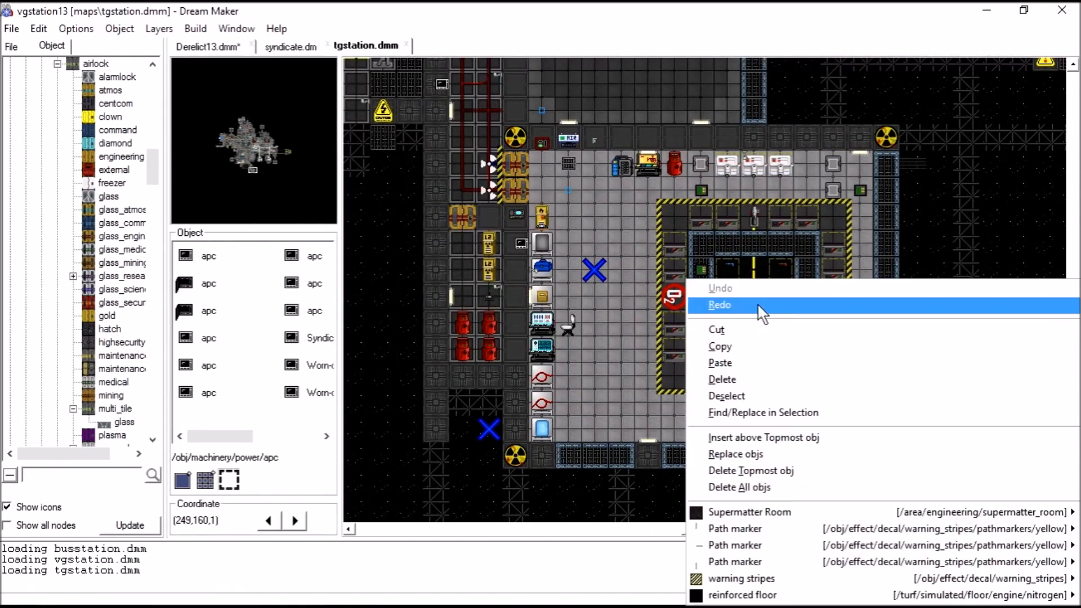
left_click(630, 302)
Examine the map north-west from the supermatter room to the emitter yard and the hazard-striped storage corridor west of it
key("Left")
key("Left")
key("Left")
key("Left")
key("Left")
key("Left")
key("Left")
key("Left")
key("Left")
key("Left")
key("Left")
key("Left")
key("Left")
key("Left")
key("Left")
key("Left")
key("Left")
key("Left")
key("Left")
key("Left")
key("Left")
key("Up")
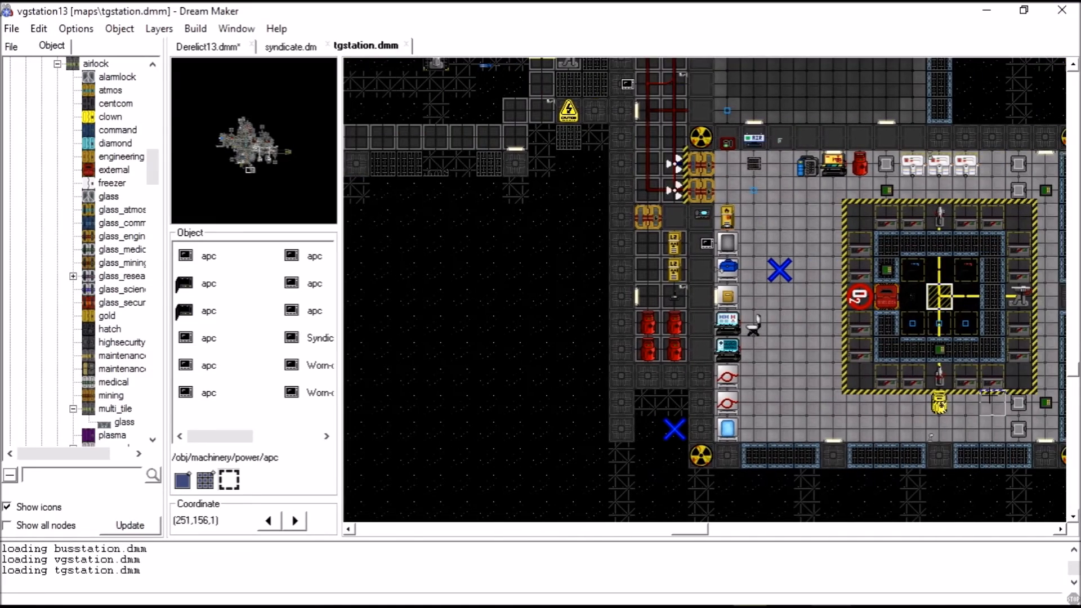
key("Up")
key("Up")
key("Up")
key("Up")
key("Up")
key("Up")
key("Up")
key("Up")
key("Up")
key("Up")
key("Up")
key("Up")
key("Up")
key("Up")
key("Up")
key("Up")
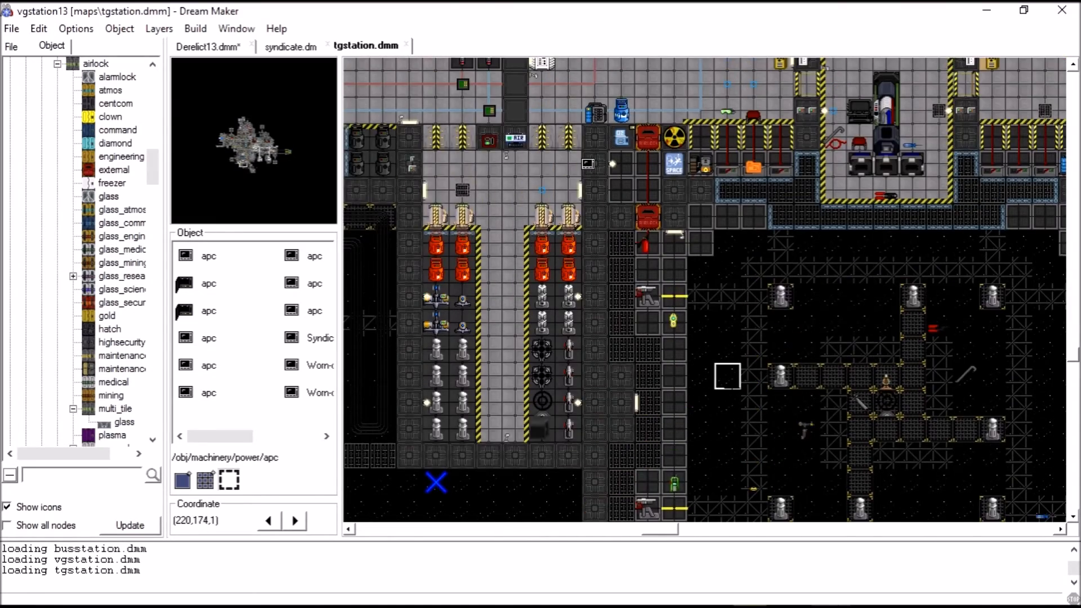
Inspect the contents of the thermoelectric generator's tile in the engine room north of the striped storage corridor
key("Right")
key("Up")
key("Up")
key("Up")
key("Up")
key("Up")
key("Up")
key("Up")
right_click(637, 253)
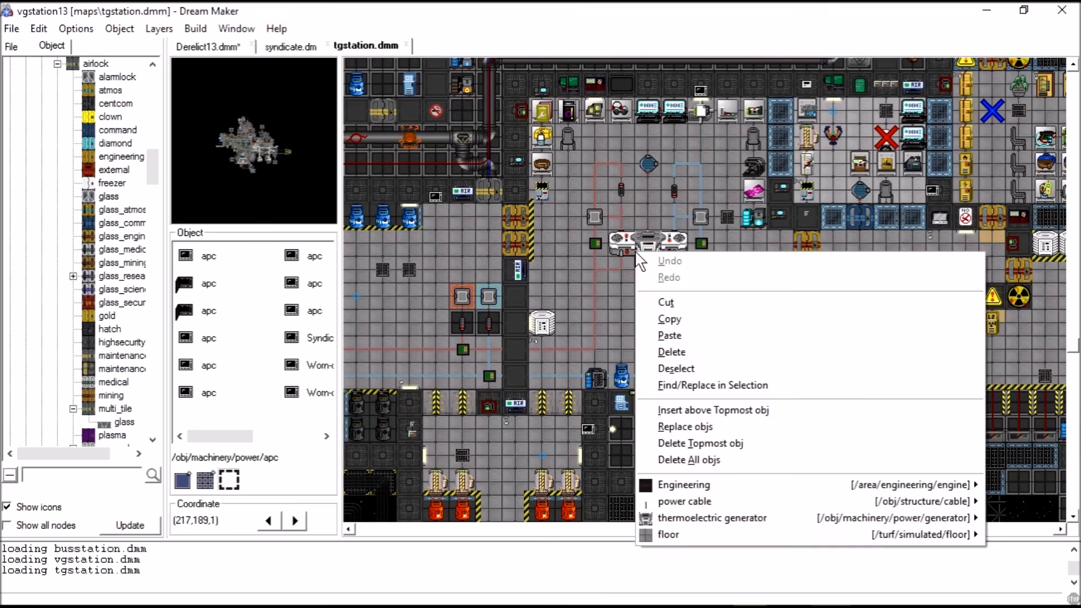
Examine the engine area west of the thermoelectric generator, as far as the purple-windowed dark chamber
left_click(620, 293)
key("Left")
key("Left")
key("Left")
key("Left")
key("Left")
key("Left")
key("Left")
key("Left")
key("Left")
key("Left")
key("Left")
key("Left")
key("Left")
key("Left")
key("Left")
key("Left")
key("Left")
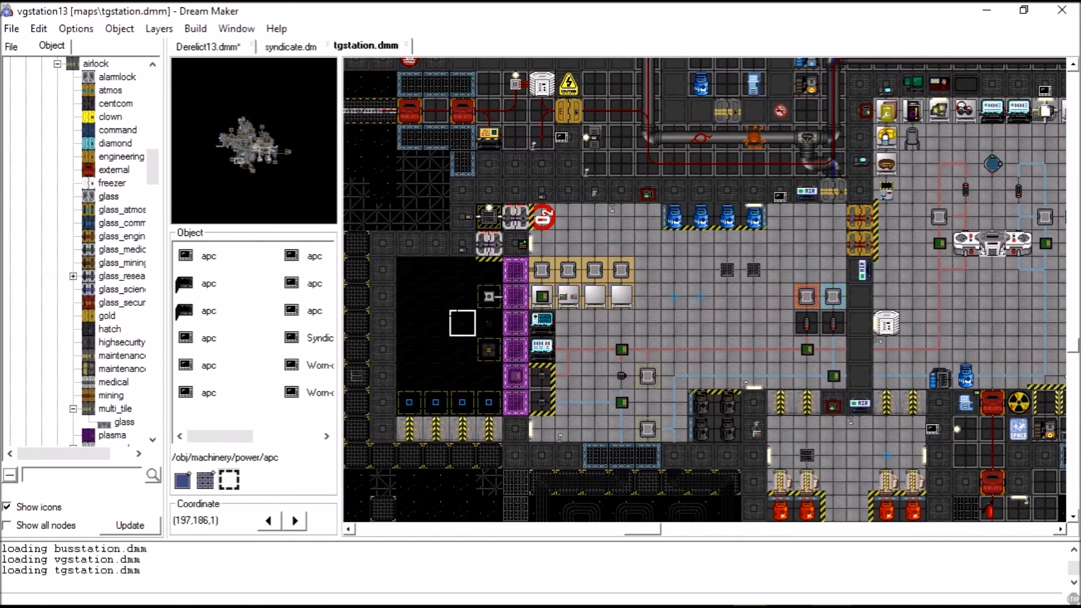
key("Down")
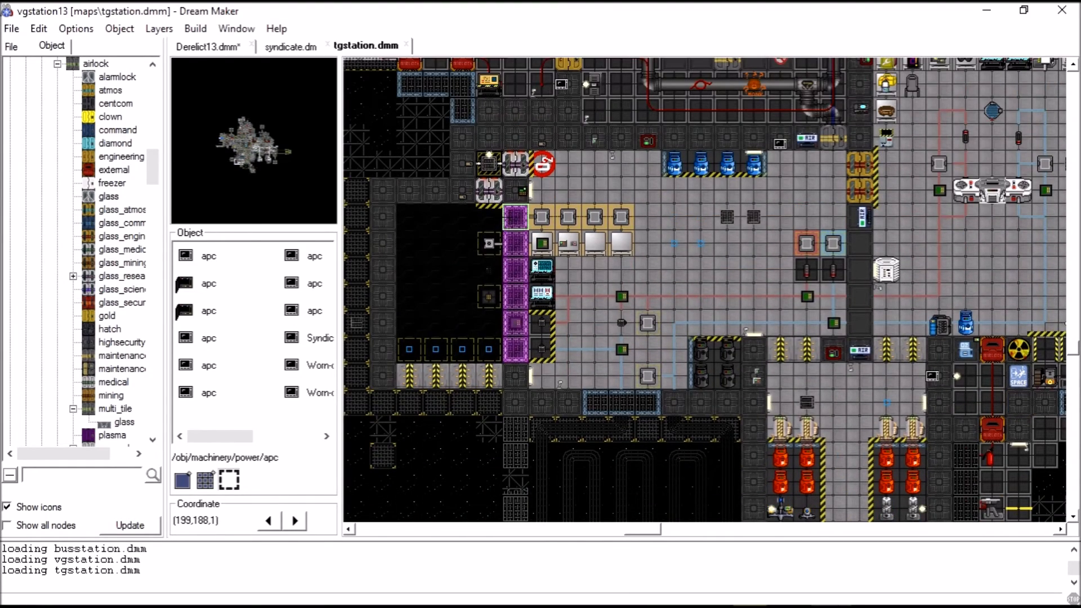
Inspect the contents of the console tiles beside the dark chamber's purple windows
right_click(545, 283)
key("Escape")
right_click(572, 286)
key("Escape")
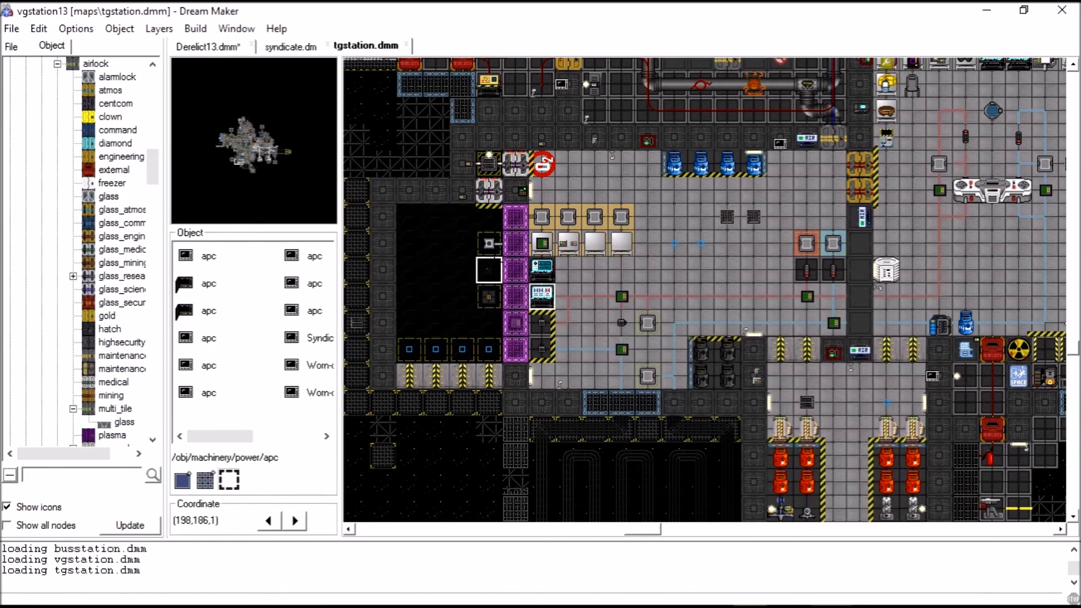
Inspect the contents of the disposal pipe tile holding the orange item in the maintenance corridor north of the engine area
scroll(742, 335, "up", 5)
right_click(742, 336)
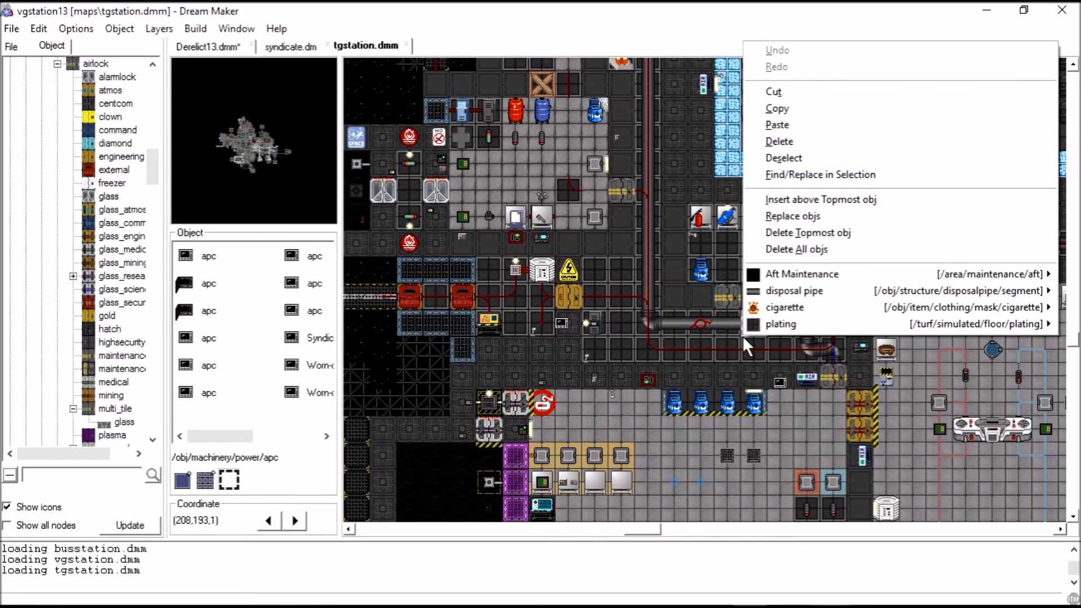
left_click(711, 363)
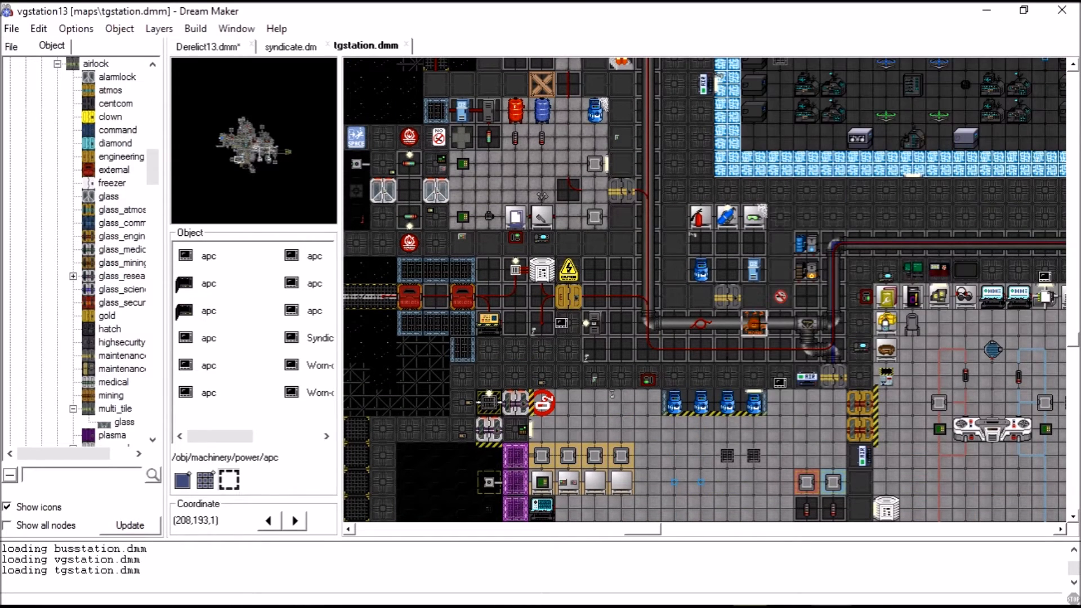
Inspect the contents of a machine tile inside the dark room framed by light-blue walls, north of the maintenance corridor
scroll(724, 407, "up", 5)
scroll(724, 407, "right", 5)
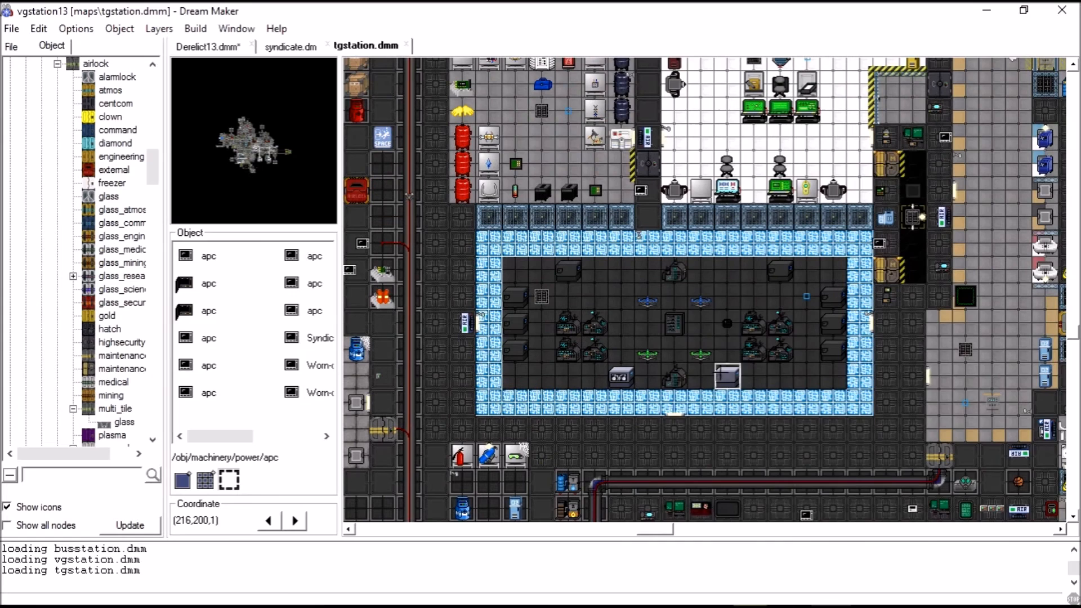
right_click(708, 308)
left_click(714, 292)
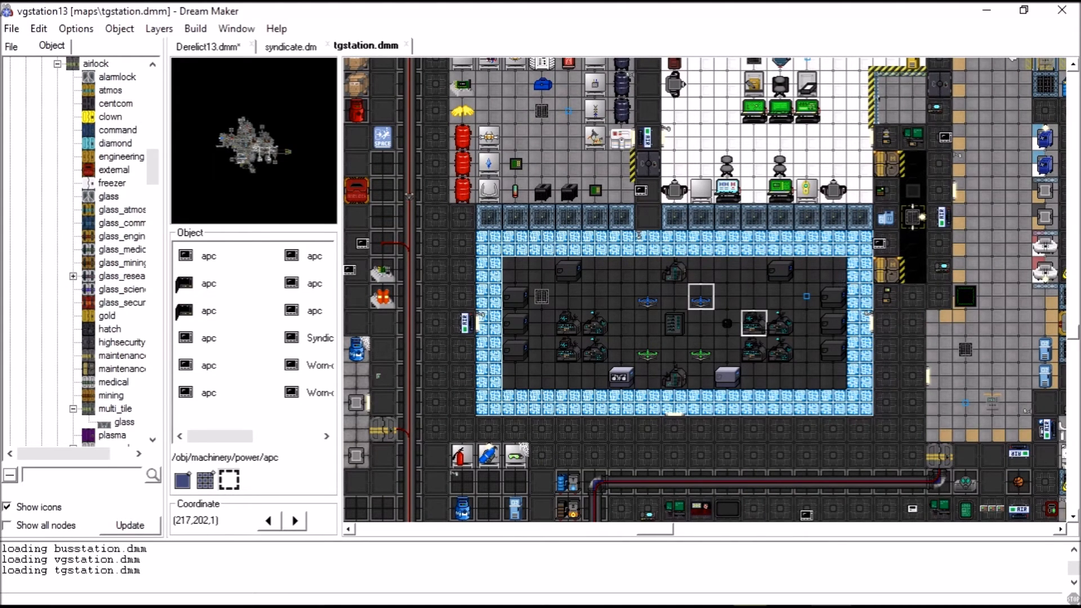
Examine the rooms and maintenance corridors north and north-west of the blue-walled machine room
key("Up")
key("Up")
key("Up")
key("Up")
key("Up")
key("Up")
key("Up")
key("Up")
key("Up")
key("Up")
key("Up")
key("Up")
key("Up")
key("Up")
key("Up")
key("Left")
key("Left")
key("Left")
key("Left")
key("Left")
key("Left")
key("Left")
key("Left")
key("Left")
key("Left")
key("Left")
key("Left")
key("Left")
key("Left")
key("Left")
key("Left")
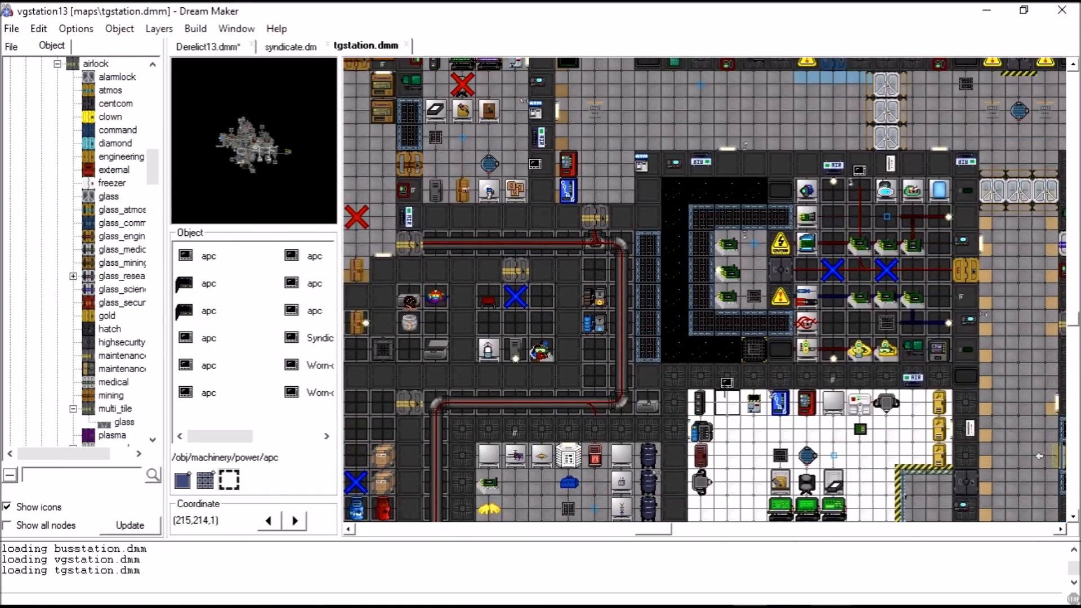
Examine the map southward past the purple-windowed chamber to the dark enclosure below the engine area
key("Down")
key("Down")
key("Down")
key("Down")
key("Down")
key("Down")
key("Down")
key("Down")
key("Down")
key("Down")
key("Down")
key("Down")
key("Down")
key("Down")
key("Down")
key("Down")
key("Down")
key("Down")
key("Down")
key("Down")
key("Down")
key("Down")
key("Down")
key("Down")
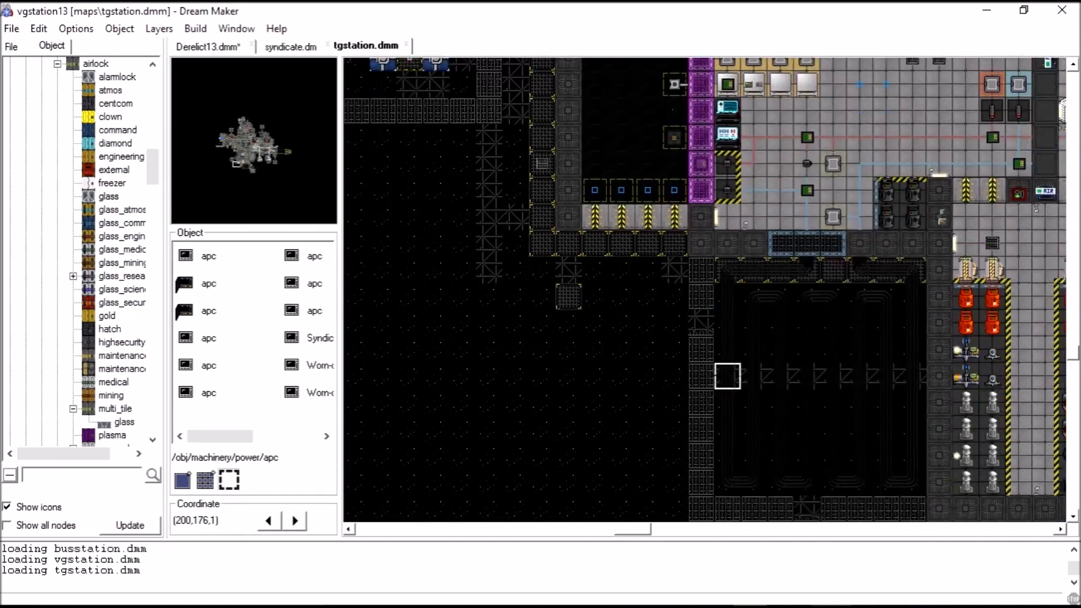
Inspect the contents of the crate tile at the southern end of the hazard-striped Engineering Secure Storage room
key("Right")
key("Right")
key("Right")
key("Right")
key("Right")
key("Right")
key("Right")
key("Right")
key("Right")
key("Right")
key("Right")
key("Right")
key("Right")
key("Right")
key("Right")
key("Right")
key("Right")
right_click(613, 378)
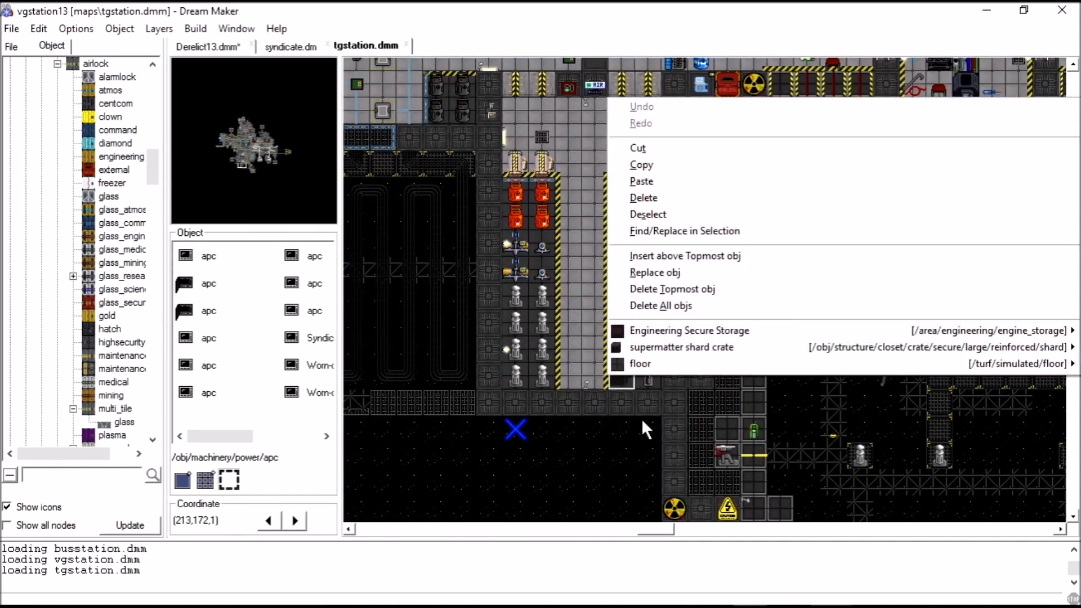
left_click(645, 423)
Examine the emitter yard east of the secure storage room, including its central catwalks and surrounding emitters
key("Right")
key("Right")
key("Right")
key("Right")
key("Right")
key("Right")
key("Right")
key("Right")
key("Right")
key("Right")
key("Right")
key("Right")
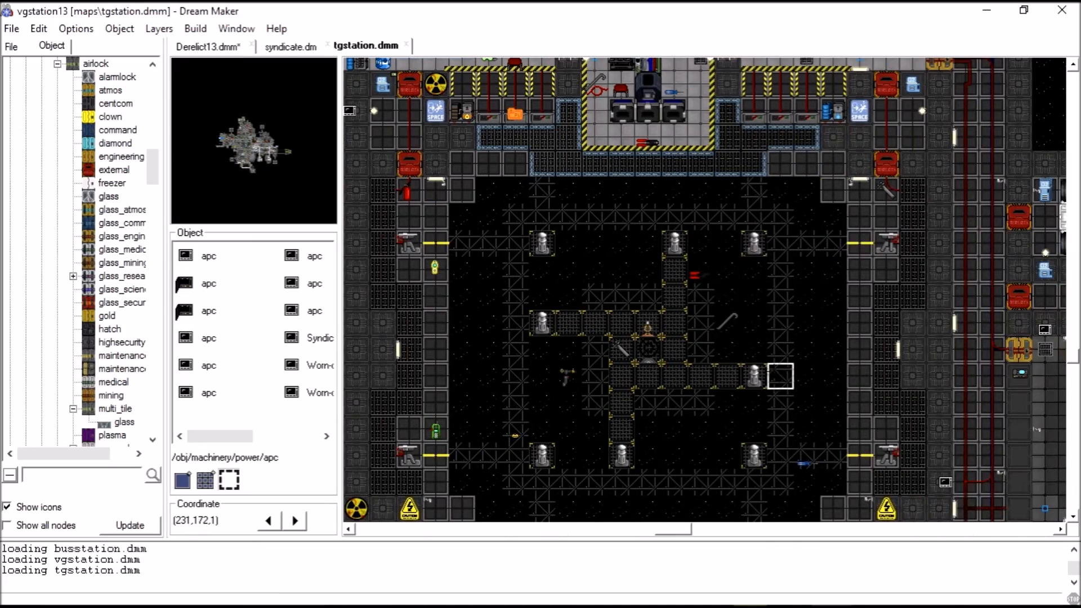
Examine the engineering rooms north of the emitter yard and the adjoining atmospherics area with the N2 and O2 chambers
key("Up")
key("Up")
key("Up")
key("Up")
key("Up")
key("Up")
key("Up")
key("Up")
key("Up")
key("Up")
key("Up")
key("Up")
key("Up")
key("Up")
key("Up")
key("Up")
key("Up")
key("Up")
key("Right")
key("Right")
key("Right")
key("Right")
key("Right")
key("Right")
key("Right")
key("Right")
key("Right")
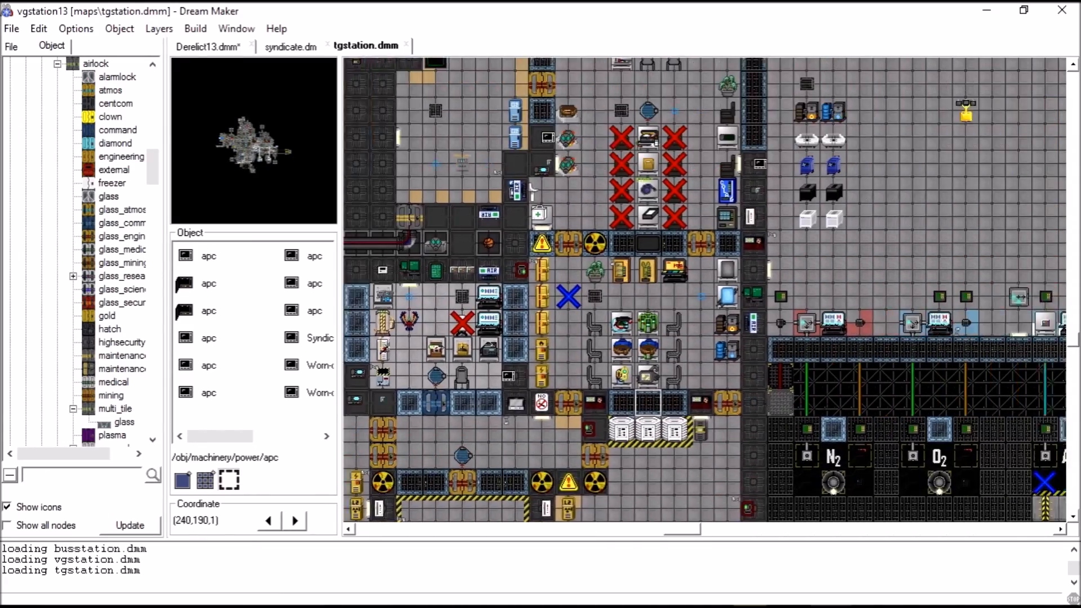
Examine the map northeast of atmospherics, along the white-floored medical corridor and the maintenance rooms on both sides
key("Right")
key("Right")
key("Right")
key("Right")
key("Right")
key("Right")
key("Right")
key("Right")
key("Right")
key("Right")
key("Right")
key("Right")
key("Right")
key("Right")
key("Right")
key("Right")
key("Right")
key("Right")
key("Right")
key("Right")
key("Up")
key("Up")
key("Up")
key("Up")
key("Up")
key("Up")
key("Up")
key("Up")
key("Up")
key("Up")
key("Up")
key("Up")
key("Up")
key("Up")
key("Up")
key("Up")
key("Up")
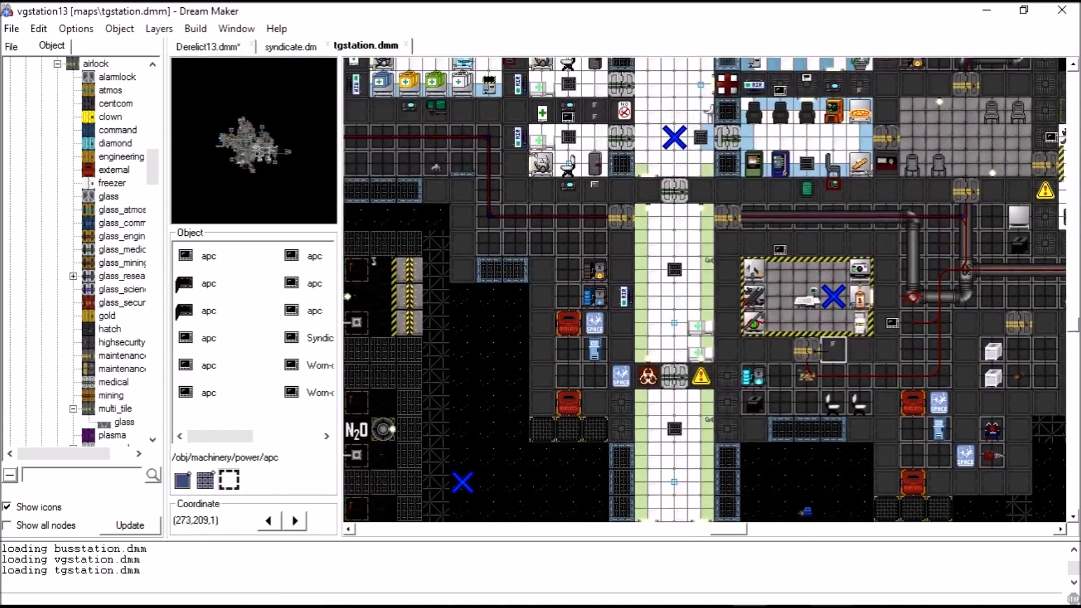
Examine the area north of the medical corridor, covering the medical rooms, the main hallway and the checkered-floor kitchen
key("Up")
key("Up")
key("Up")
key("Up")
key("Up")
key("Up")
key("Up")
key("Up")
key("Up")
key("Up")
key("Up")
key("Up")
key("Up")
key("Up")
key("Up")
key("Up")
key("Up")
key("Up")
key("Up")
key("Up")
key("Left")
key("Left")
key("Left")
key("Left")
key("Left")
key("Left")
key("Left")
key("Left")
key("Left")
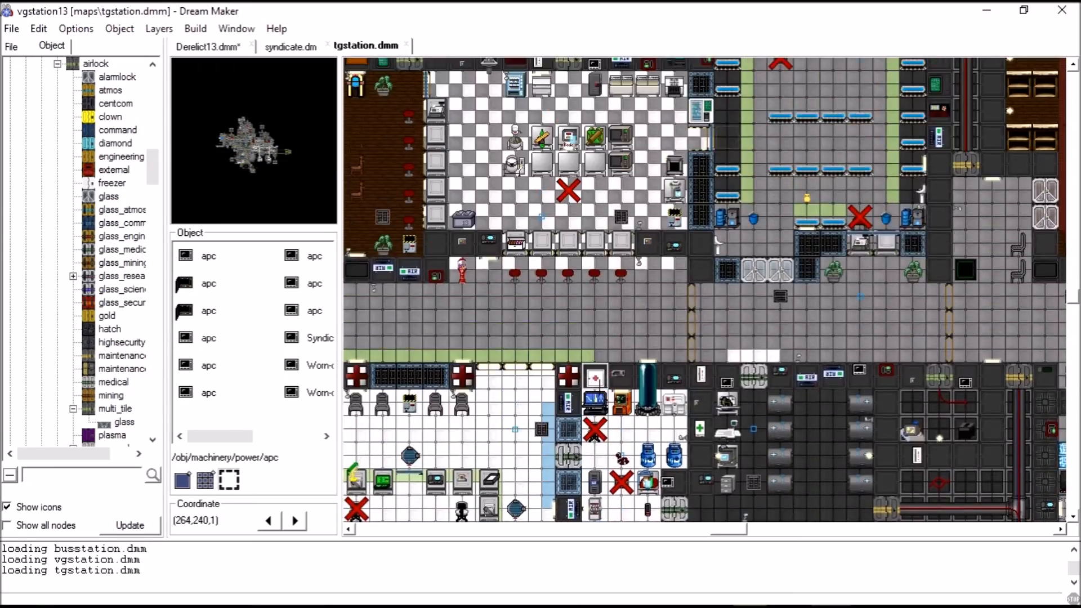
Examine the northeastern maintenance rooms and the nearby coffin room at the station's outer edge
key("Up")
key("Up")
key("Up")
key("Up")
key("Up")
key("Up")
key("Up")
key("Up")
key("Up")
key("Up")
key("Up")
key("Up")
key("Up")
key("Up")
key("Up")
key("Up")
key("Up")
key("Up")
key("Up")
key("Up")
key("Right")
key("Right")
key("Right")
key("Right")
key("Right")
key("Right")
key("Right")
key("Right")
key("Right")
key("Right")
key("Right")
key("Right")
key("Right")
key("Right")
key("Right")
key("Right")
key("Right")
key("Right")
key("Right")
key("Right")
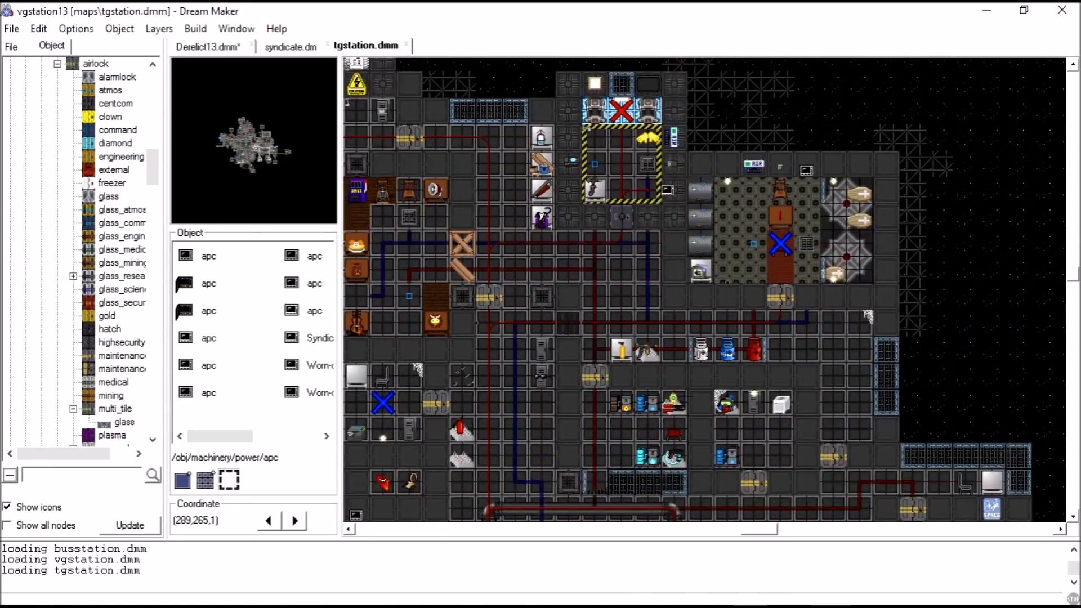
Examine the library's bookshelf rows and the red-carpeted chapel south of the northeastern maintenance area
key("Down")
key("Down")
key("Down")
key("Down")
key("Down")
key("Down")
key("Down")
key("Down")
key("Down")
key("Down")
key("Down")
key("Down")
key("Down")
key("Down")
key("Down")
key("Down")
key("Right")
key("Right")
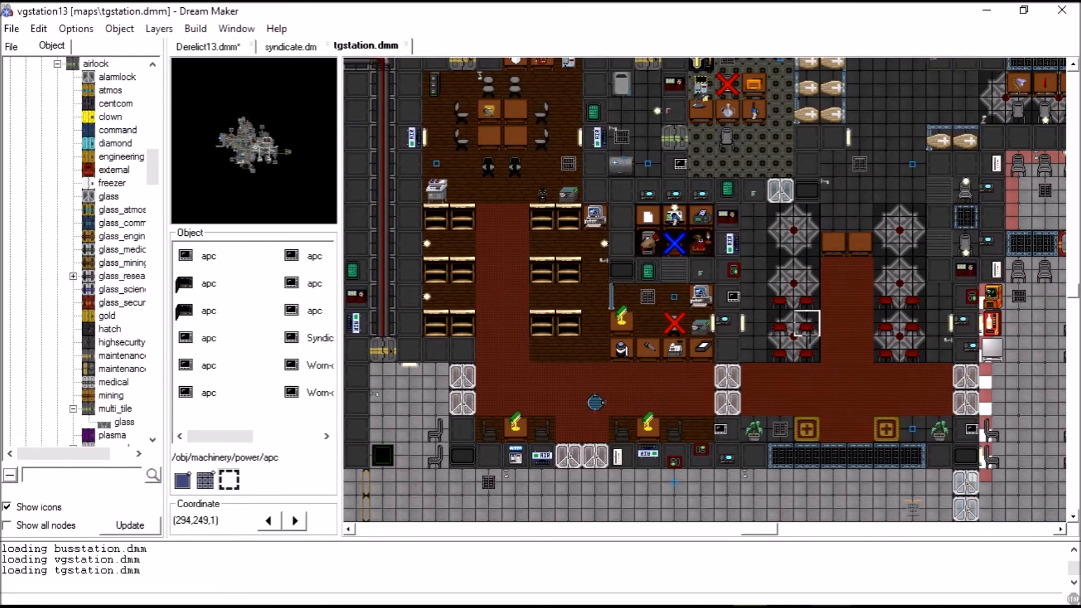
Examine the isolated virology lab far south of the library, including its monkey pen and the surrounding space
key("Right")
key("Right")
key("Right")
key("Right")
key("Right")
key("Right")
key("Right")
left_click_drag(273, 162, 269, 162)
key("Left")
key("Left")
key("Left")
key("Left")
key("Left")
key("Left")
key("Left")
key("Left")
key("Left")
key("Left")
key("Left")
key("Left")
key("Left")
key("Left")
key("Left")
key("Left")
key("Left")
key("Left")
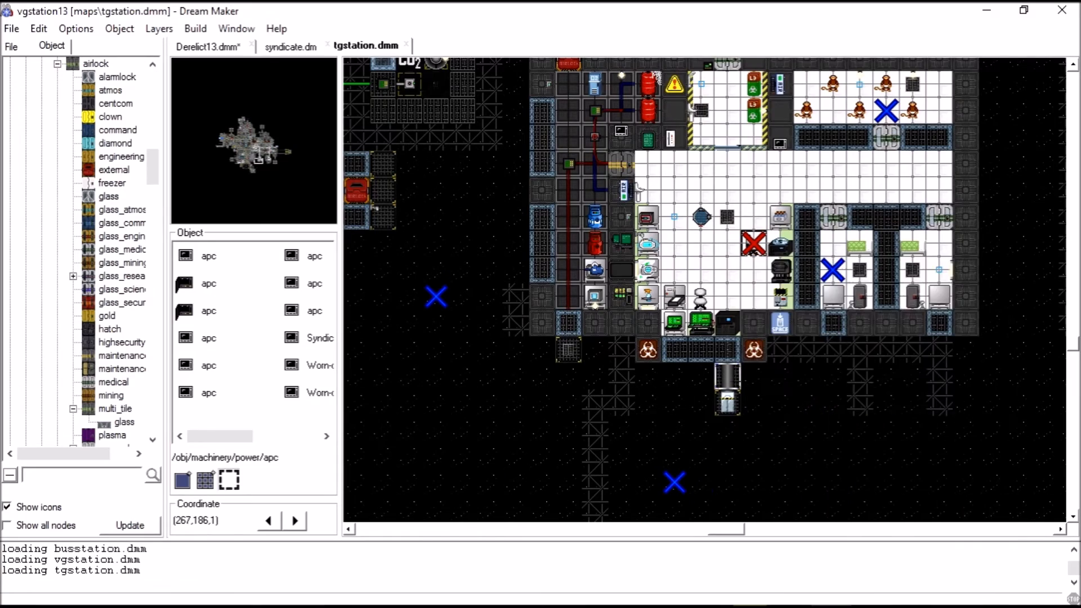
Examine the laboratory rooms, hallway and piped maintenance passage northwest of the virology lab
key("Left")
key("Left")
key("Left")
key("Left")
key("Left")
key("Left")
key("Left")
key("Left")
key("Left")
key("Left")
key("Left")
key("Left")
key("Left")
key("Left")
key("Left")
key("Left")
key("Left")
key("Left")
key("Left")
key("Up")
key("Up")
key("Up")
key("Up")
key("Up")
key("Up")
key("Up")
key("Up")
key("Up")
key("Up")
key("Up")
key("Up")
key("Up")
key("Up")
key("Up")
key("Up")
key("Up")
key("Up")
key("Up")
key("Up")
key("Up")
key("Up")
key("Up")
key("Up")
key("Up")
key("Up")
key("Up")
key("Up")
key("Left")
key("Left")
key("Left")
key("Left")
key("Left")
key("Left")
key("Left")
key("Left")
key("Left")
key("Left")
key("Left")
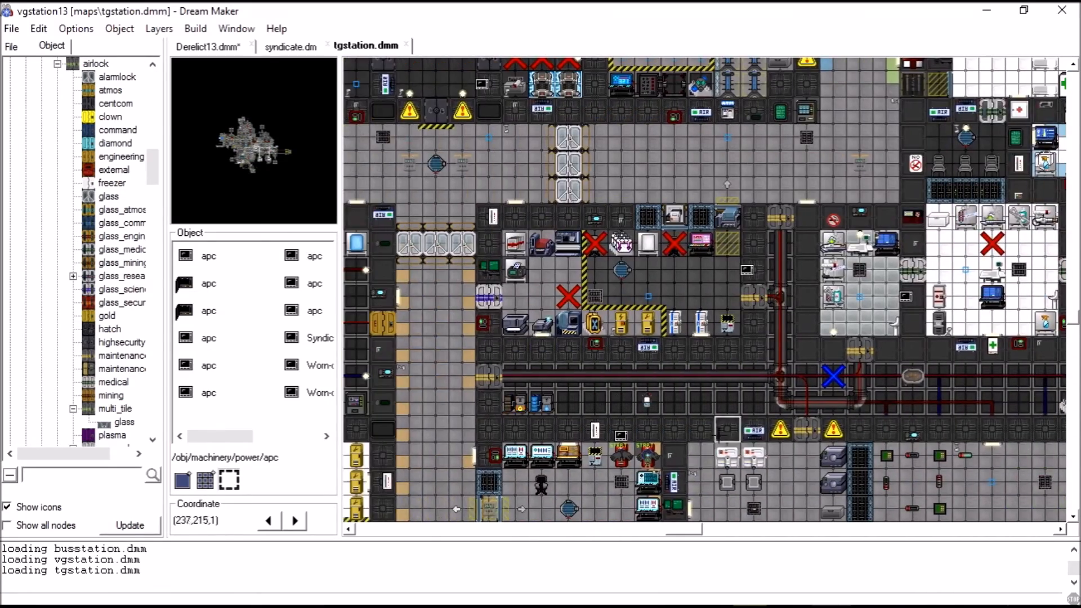
right_click(598, 323)
left_click(545, 429)
key("Left")
key("Left")
key("Left")
key("Left")
key("Left")
key("Left")
key("Left")
key("Left")
key("Left")
key("Left")
key("Left")
key("Left")
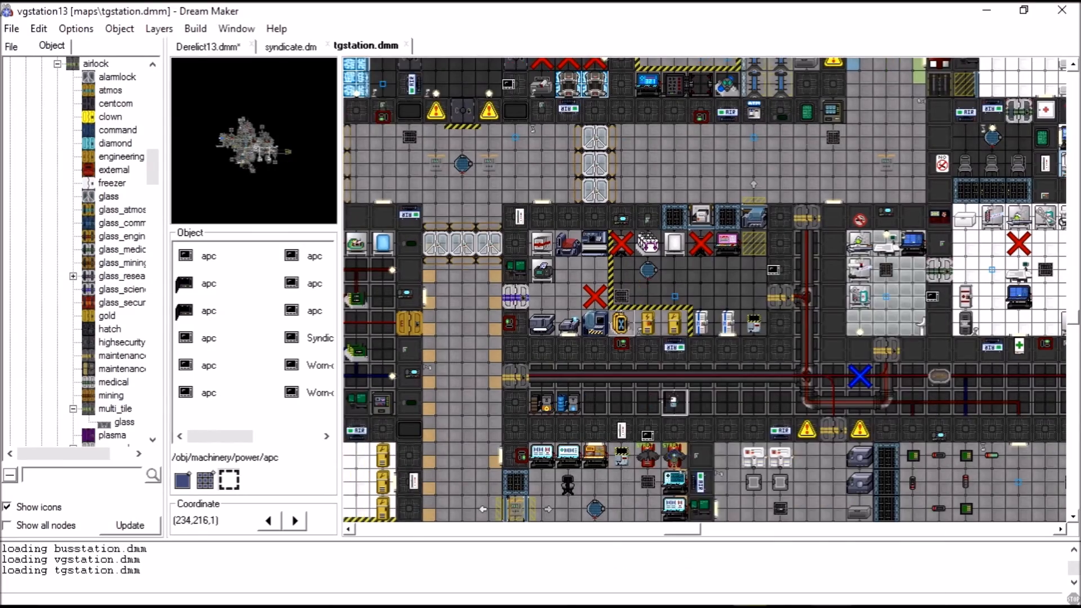
Examine the rooms along the hallway farther northwest, including the dark room bordered by yellow hazard stripes and the adjoining maintenance passages
key("Up")
key("Up")
key("Up")
key("Up")
key("Up")
key("Up")
key("Up")
key("Up")
key("Up")
key("Up")
key("Up")
key("Up")
key("Up")
key("Up")
key("Left")
key("Up")
key("Up")
key("Up")
key("Up")
key("Up")
key("Up")
key("Up")
key("Up")
key("Left")
key("Left")
key("Left")
key("Left")
key("Left")
key("Left")
key("Left")
key("Left")
key("Left")
key("Left")
key("Left")
key("Left")
key("Left")
key("Left")
key("Left")
key("Left")
key("Left")
key("Left")
key("Up")
key("Up")
key("Up")
key("Up")
key("Up")
key("Up")
key("Up")
key("Up")
key("Up")
key("Up")
key("Up")
key("Up")
key("Up")
key("Up")
key("Up")
key("Up")
key("Up")
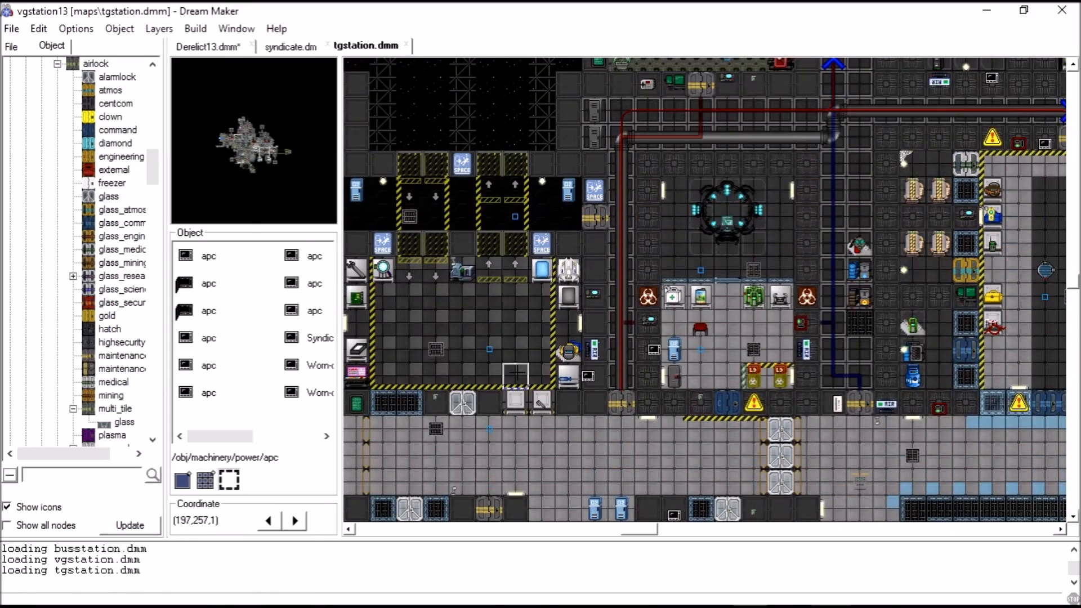
Examine the equipment storage room west of the hazard-striped room, with its neighbouring restrooms and piped maintenance passages
key("Left")
key("Left")
key("Left")
key("Left")
key("Left")
key("Left")
key("Left")
key("Left")
key("Left")
key("Left")
key("Left")
key("Left")
key("Left")
key("Left")
key("Left")
key("Left")
key("Left")
key("Left")
key("Left")
key("Left")
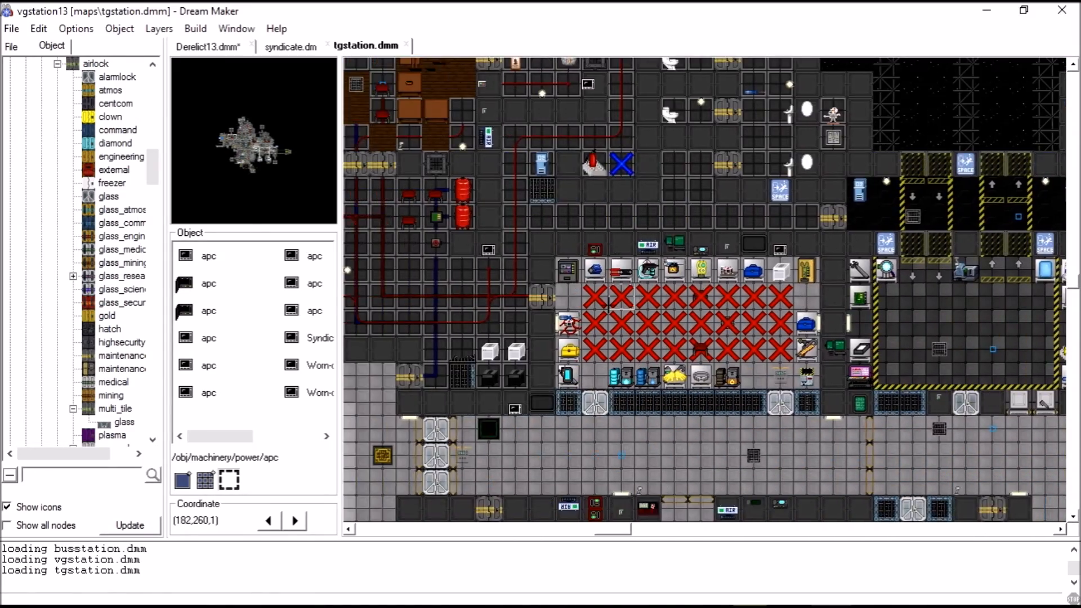
Examine the blue-floored shuttle and its hazard-striped docking hallways west of the equipment storage room, including the neighbouring checkpoint and office rooms
key("Up")
key("Up")
key("Up")
key("Up")
key("Up")
key("Up")
key("Up")
key("Left")
key("Left")
key("Left")
key("Left")
key("Left")
key("Left")
key("Left")
key("Left")
key("Left")
key("Left")
key("Left")
key("Left")
key("Left")
key("Left")
key("Left")
key("Left")
key("Left")
key("Left")
key("Left")
key("Down")
key("Down")
key("Down")
key("Down")
key("Down")
key("Down")
key("Down")
key("Down")
key("Right")
key("Right")
key("Right")
key("Right")
key("Right")
key("Right")
key("Right")
key("Right")
key("Right")
key("Right")
key("Right")
key("Right")
key("Right")
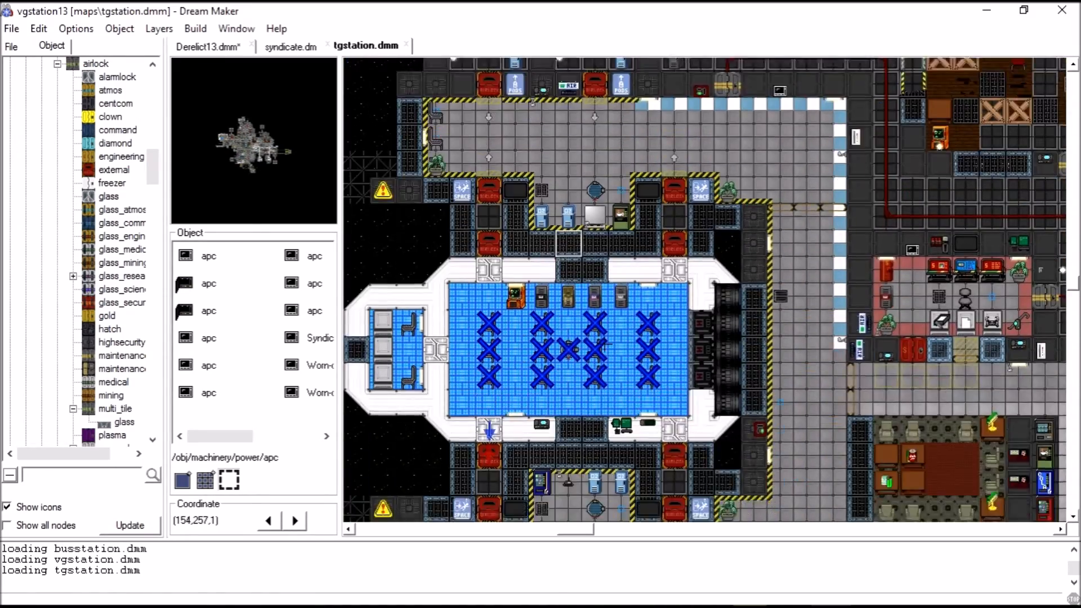
Examine the hazard-striped room east of the equipment storage and the adjoining gateway room with its piped maintenance passages
key("Right")
key("Right")
key("Right")
key("Right")
key("Right")
key("Right")
key("Right")
key("Right")
key("Right")
key("Right")
key("Right")
key("Right")
key("Right")
key("Right")
key("Right")
key("Right")
key("Right")
key("Right")
key("Right")
key("Right")
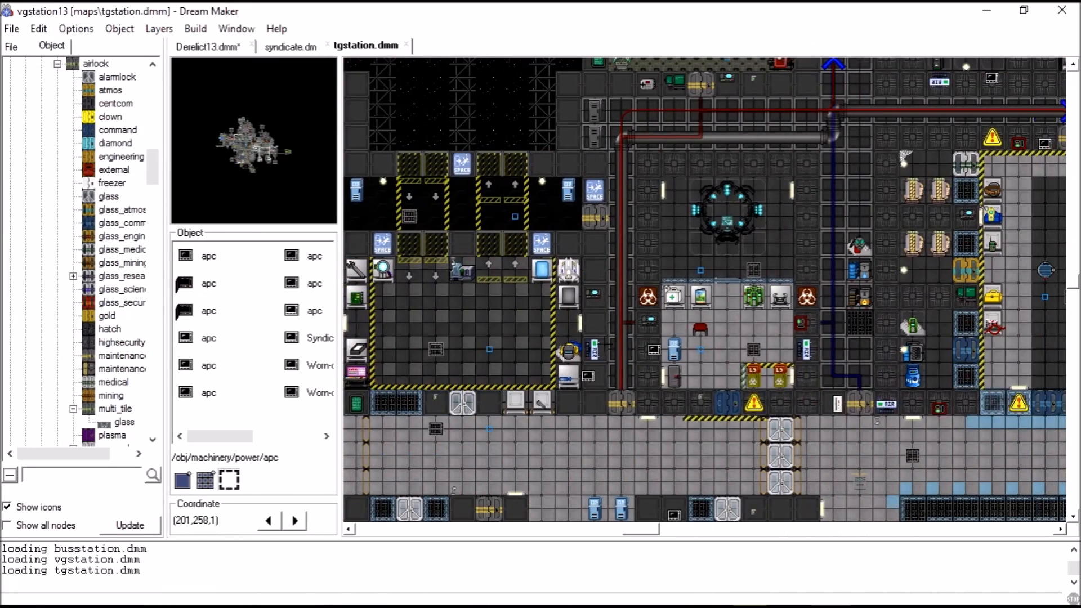
Examine the vault and the offices beside it northeast of the gateway room, checking the objects stacked on the vault's safe tile
key("Right")
key("Right")
key("Right")
key("Right")
key("Right")
key("Right")
key("Right")
key("Right")
key("Right")
key("Right")
key("Right")
key("Up")
key("Up")
key("Up")
key("Up")
key("Up")
key("Up")
key("Up")
key("Up")
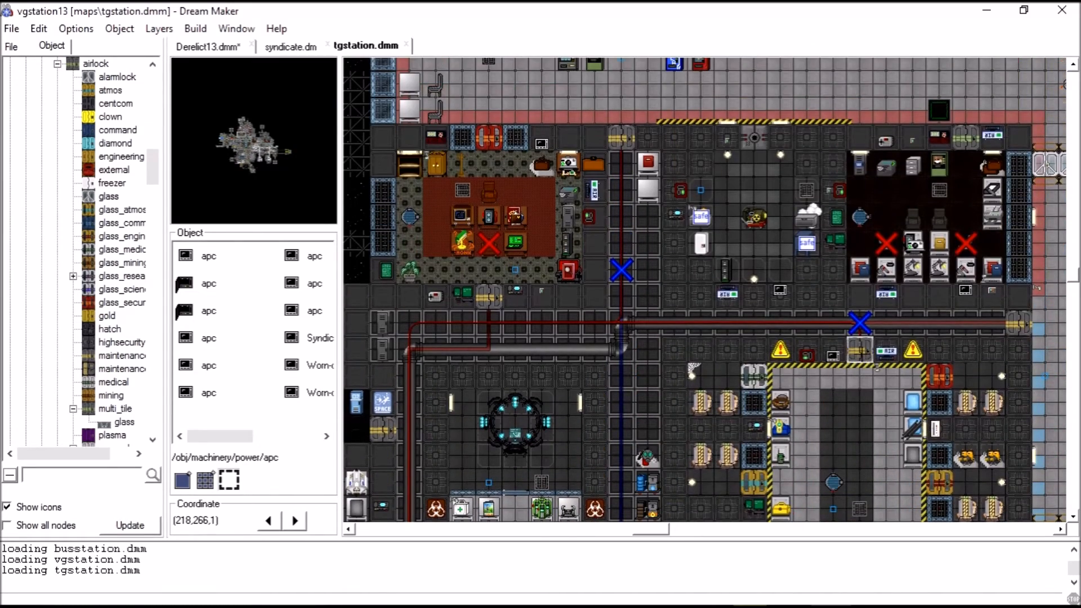
right_click(694, 369)
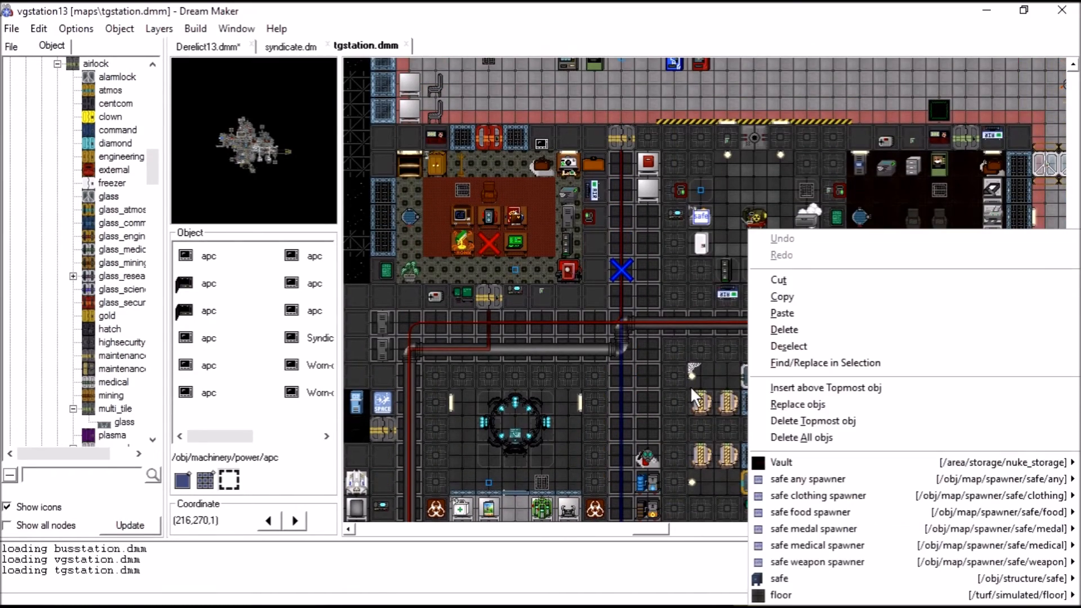
left_click(690, 386)
Examine the dormitories and lounge east of the vault, checking the objects stacked on a cabin's bed tile with a blue X
key("Right")
key("Right")
key("Right")
key("Right")
key("Right")
key("Right")
key("Right")
key("Right")
key("Right")
key("Right")
key("Right")
key("Right")
key("Right")
key("Right")
key("Right")
key("Right")
key("Right")
key("Right")
key("Right")
key("Right")
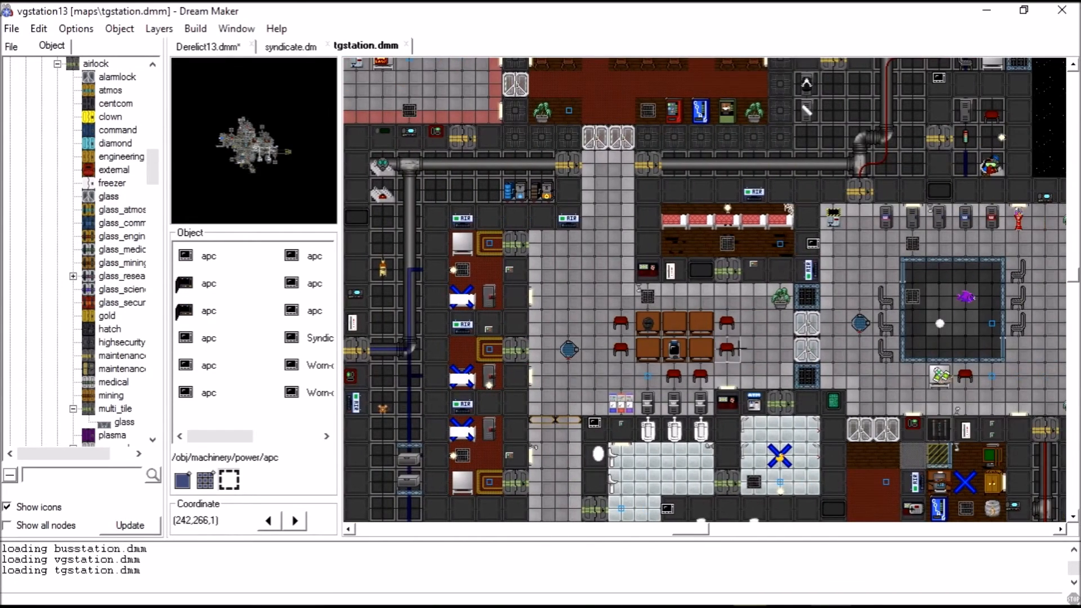
right_click(472, 295)
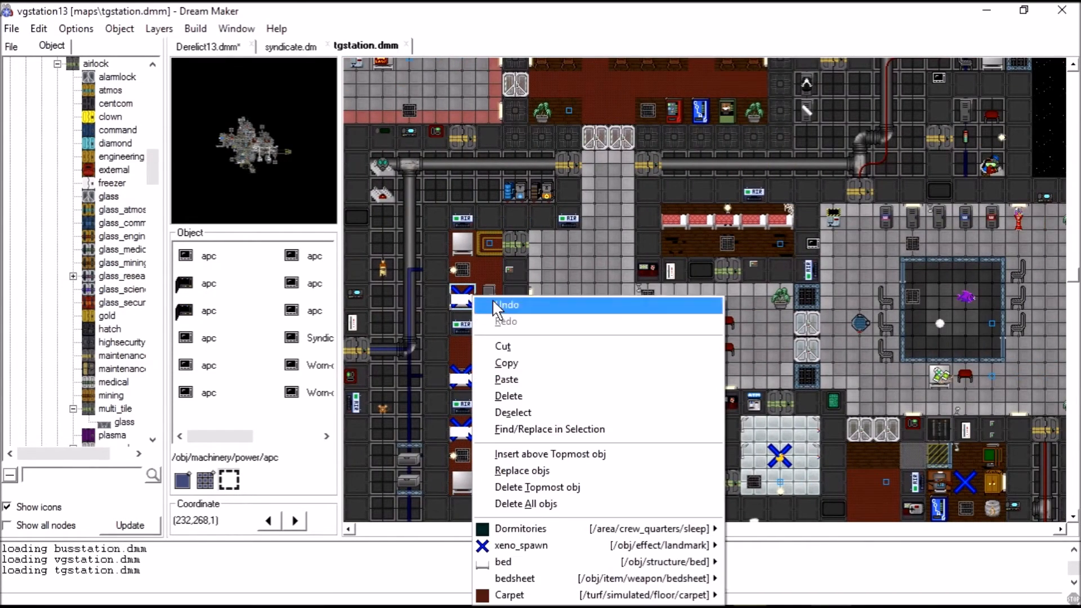
left_click(660, 233)
Examine the recreation hall around the windowed dark-floored enclosure east of the dormitories, with the restrooms and rooms south of it
key("Right")
key("Right")
key("Right")
key("Right")
key("Right")
key("Right")
key("Right")
key("Right")
key("Right")
key("Right")
key("Right")
key("Right")
key("Down")
key("Down")
key("Down")
key("Down")
key("Down")
key("Down")
key("Down")
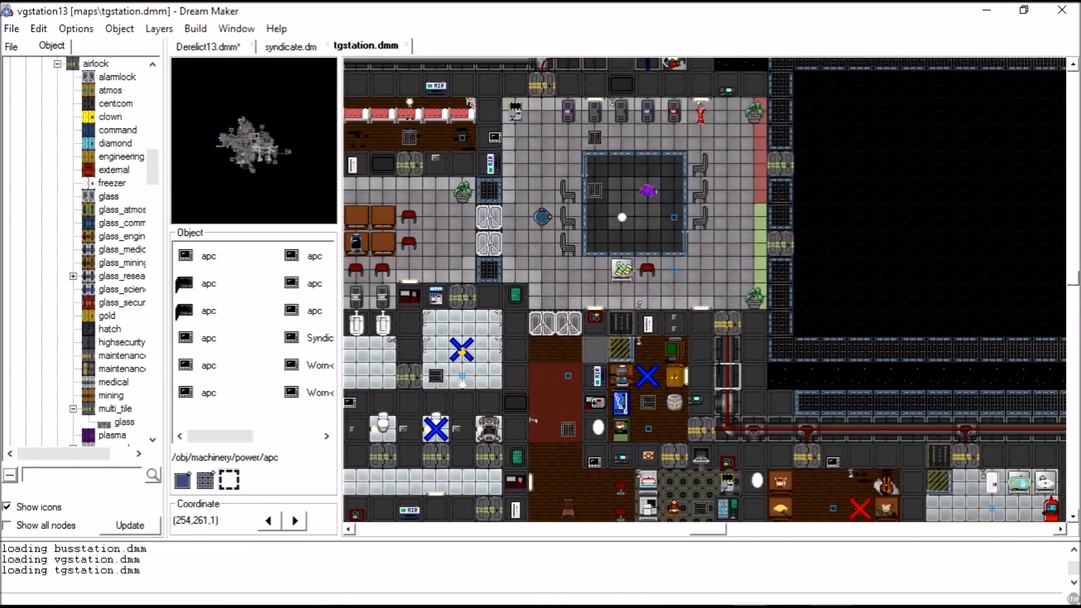
right_click(624, 305)
left_click(543, 323)
Examine the wood-floored bar, kitchen and piped maintenance passage south of the large windowed black chamber
key("Right")
key("Right")
key("Right")
key("Right")
key("Right")
key("Right")
key("Right")
key("Right")
key("Right")
key("Right")
key("Right")
key("Right")
key("Right")
key("Right")
key("Right")
key("Right")
key("Right")
key("Right")
key("Right")
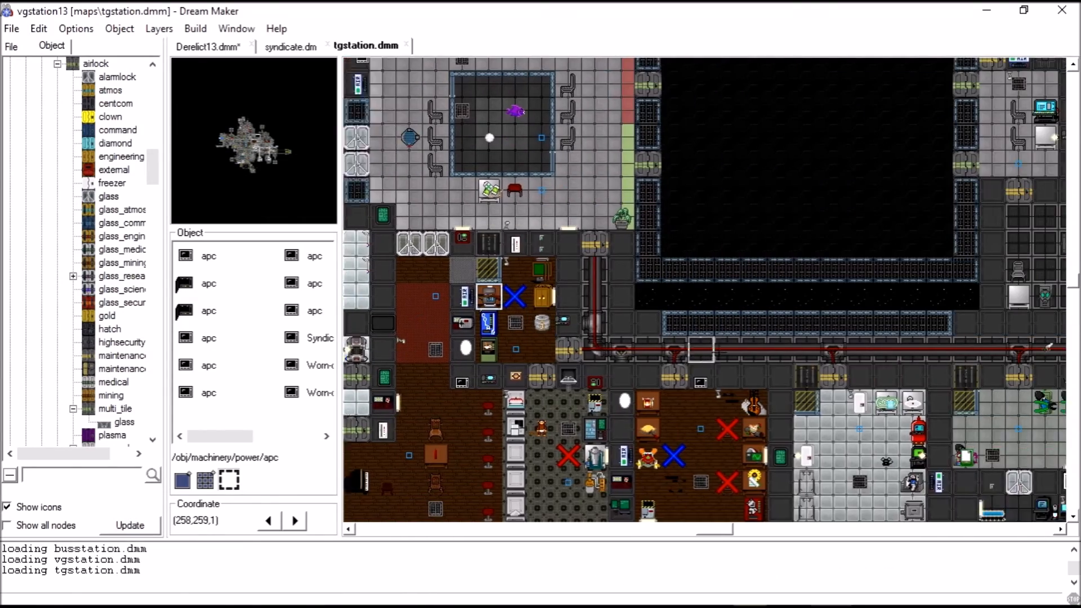
Examine the maintenance rooms and the red external airlock jutting into space north of the large windowed black chamber
key("Right")
key("Right")
key("Up")
key("Up")
key("Up")
key("Up")
key("Up")
key("Up")
key("Up")
key("Up")
key("Up")
key("Up")
key("Up")
key("Up")
key("Up")
key("Up")
key("Up")
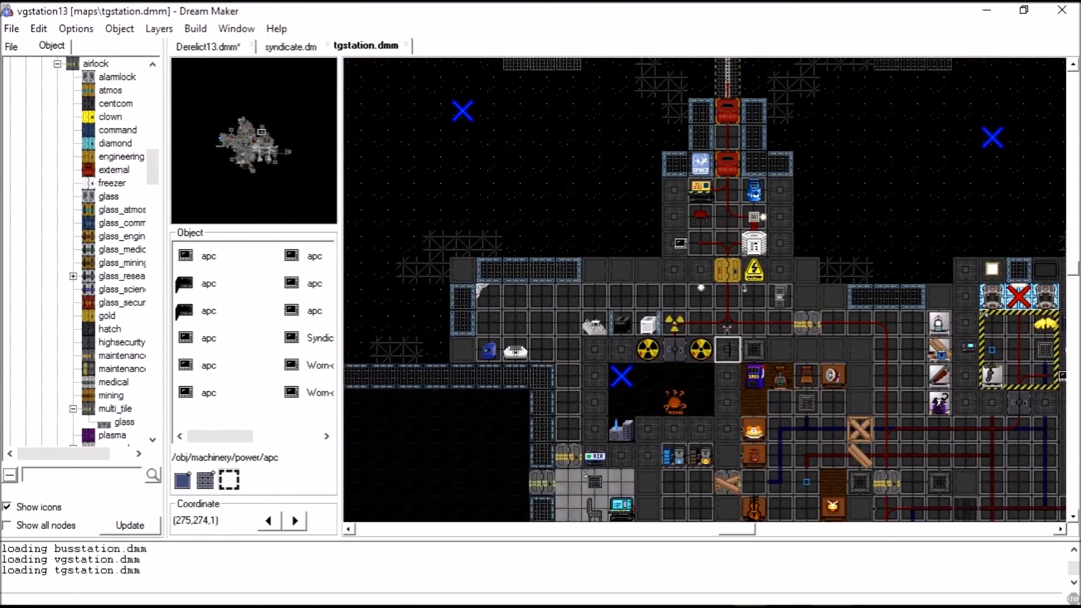
Examine the eastern maintenance rooms, the wood-floored hall with bookshelves and the public corridor south of it
key("Right")
key("Right")
key("Right")
key("Right")
key("Right")
key("Right")
key("Right")
key("Right")
key("Right")
key("Right")
key("Right")
key("Right")
key("Right")
key("Right")
key("Right")
key("Right")
key("Down")
key("Down")
key("Down")
key("Down")
key("Down")
key("Down")
key("Down")
key("Down")
key("Down")
key("Down")
key("Down")
key("Down")
key("Down")
key("Down")
key("Down")
key("Down")
key("Down")
key("Down")
key("Down")
key("Down")
key("Down")
key("Down")
key("Down")
key("Down")
key("Down")
key("Down")
key("Down")
key("Down")
key("Down")
key("Down")
key("Down")
key("Down")
key("Down")
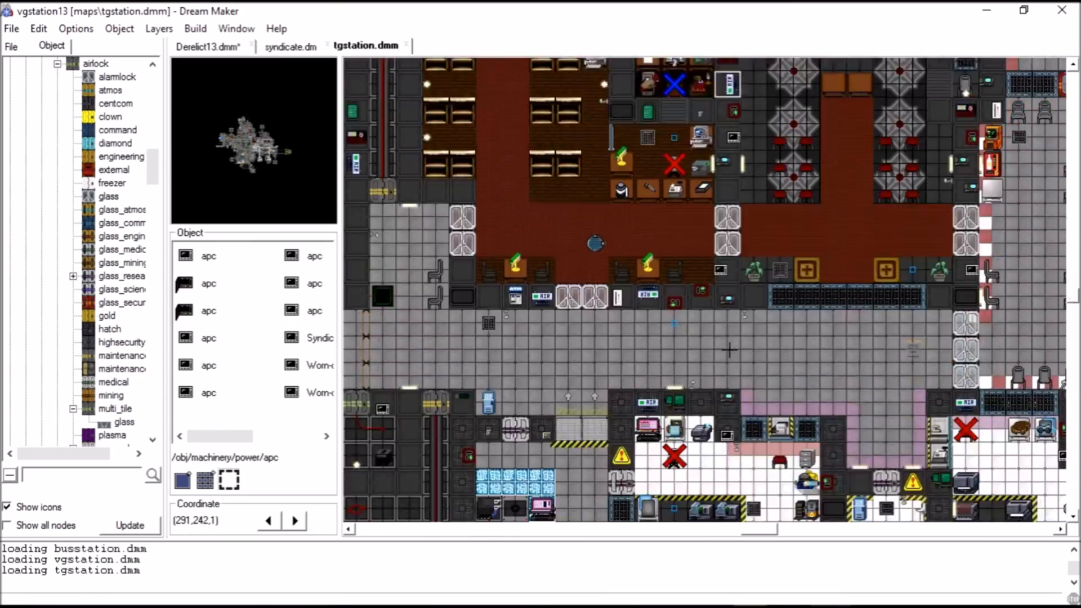
Examine the research rooms south of the corridor, including the dark-floored test chamber and the gas canister storage beside it
key("Down")
key("Down")
key("Down")
key("Left")
key("Left")
key("Left")
key("Left")
key("Left")
key("Left")
key("Left")
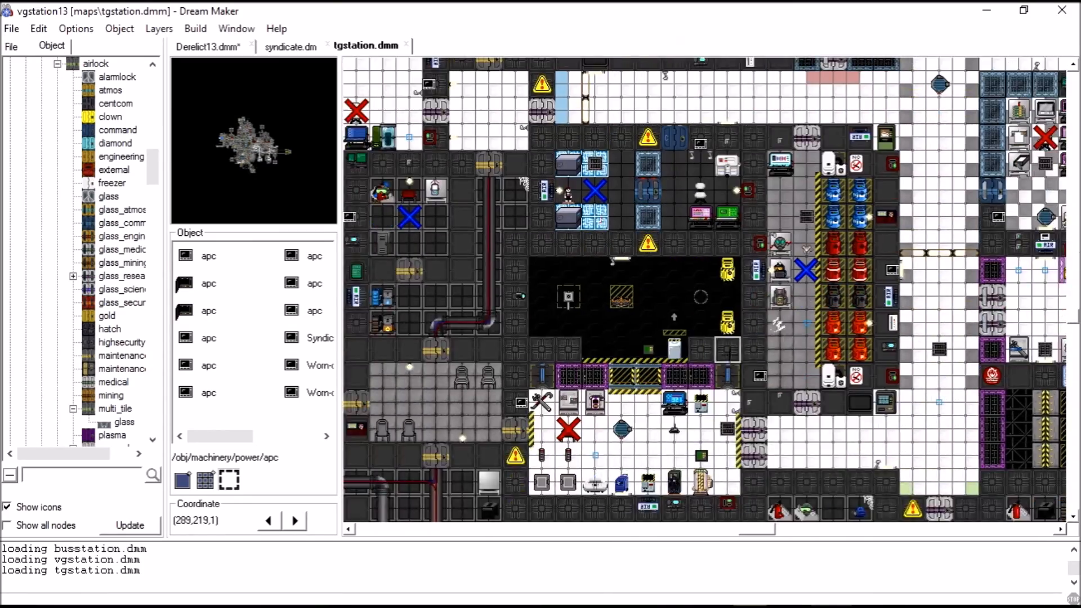
right_click(748, 304)
left_click(696, 405)
Examine the white-tiled medical department west of the test chamber, with its blue-checkered laboratory, patient rooms and waiting room
key("Left")
key("Left")
key("Left")
key("Left")
key("Left")
key("Left")
key("Left")
key("Left")
key("Left")
key("Left")
key("Left")
key("Left")
key("Left")
key("Left")
key("Left")
key("Left")
key("Left")
key("Left")
key("Left")
key("Left")
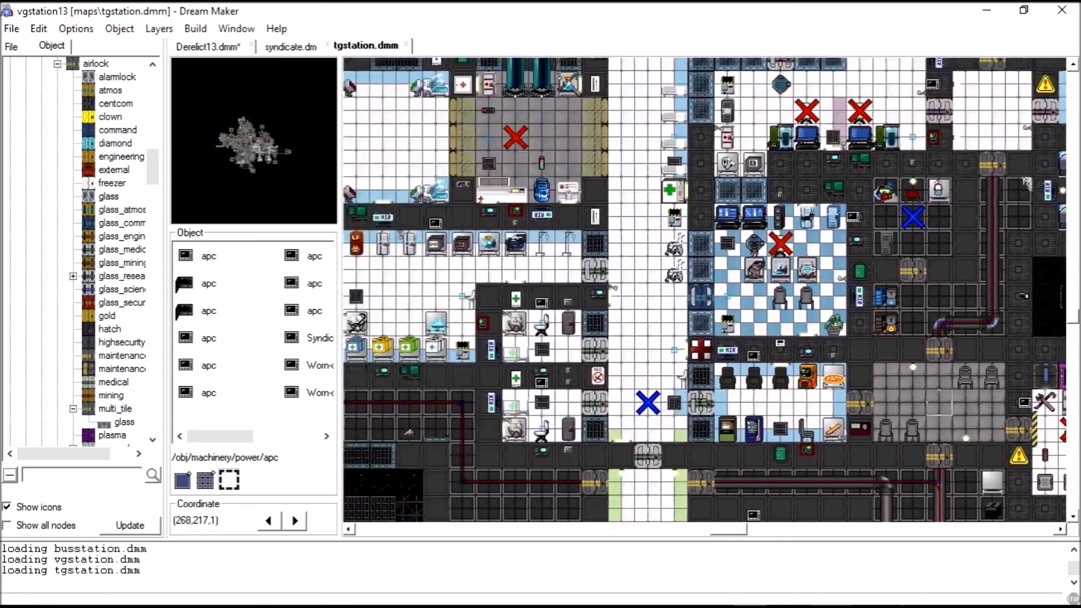
Examine the central corridor northwest of the medical department, with the blue-floored secure chamber north of it and workrooms to the south
key("Left")
key("Left")
key("Left")
key("Left")
key("Left")
key("Left")
key("Left")
key("Left")
key("Left")
key("Up")
key("Up")
key("Up")
key("Up")
key("Up")
key("Up")
key("Up")
key("Up")
key("Up")
key("Up")
key("Up")
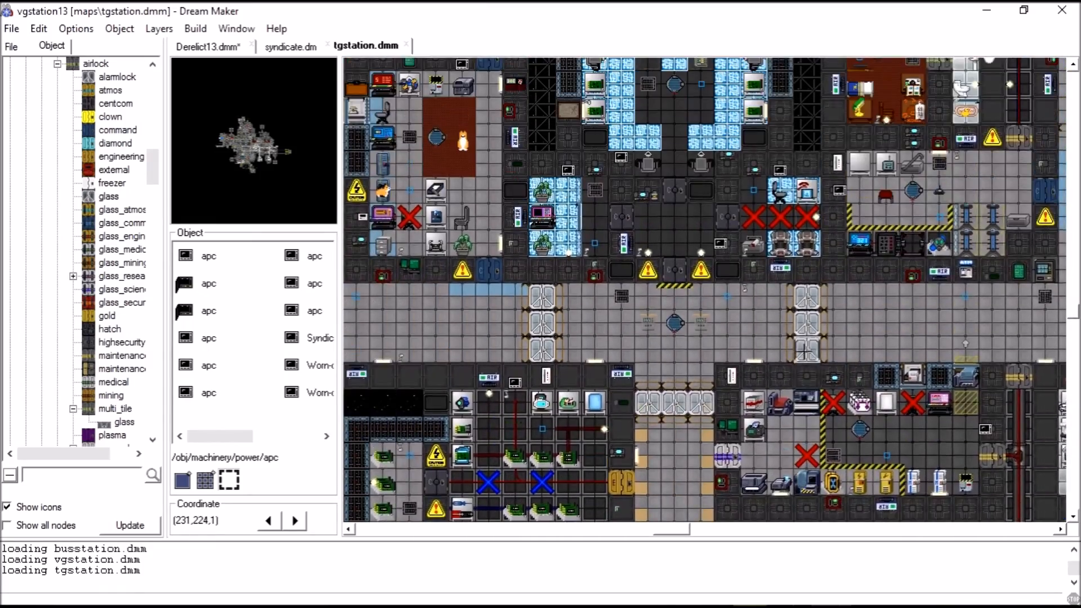
Examine the western maintenance passage with its red piping and crate storage, southwest of the central corridor
key("Left")
key("Left")
key("Left")
key("Left")
key("Left")
key("Left")
key("Left")
key("Left")
key("Left")
key("Left")
key("Left")
key("Left")
key("Left")
key("Left")
key("Left")
key("Left")
key("Left")
key("Left")
key("Down")
key("Down")
key("Down")
key("Down")
key("Down")
key("Down")
key("Down")
key("Down")
key("Down")
key("Down")
key("Down")
key("Down")
key("Down")
key("Down")
key("Down")
key("Down")
key("Down")
key("Down")
key("Down")
key("Down")
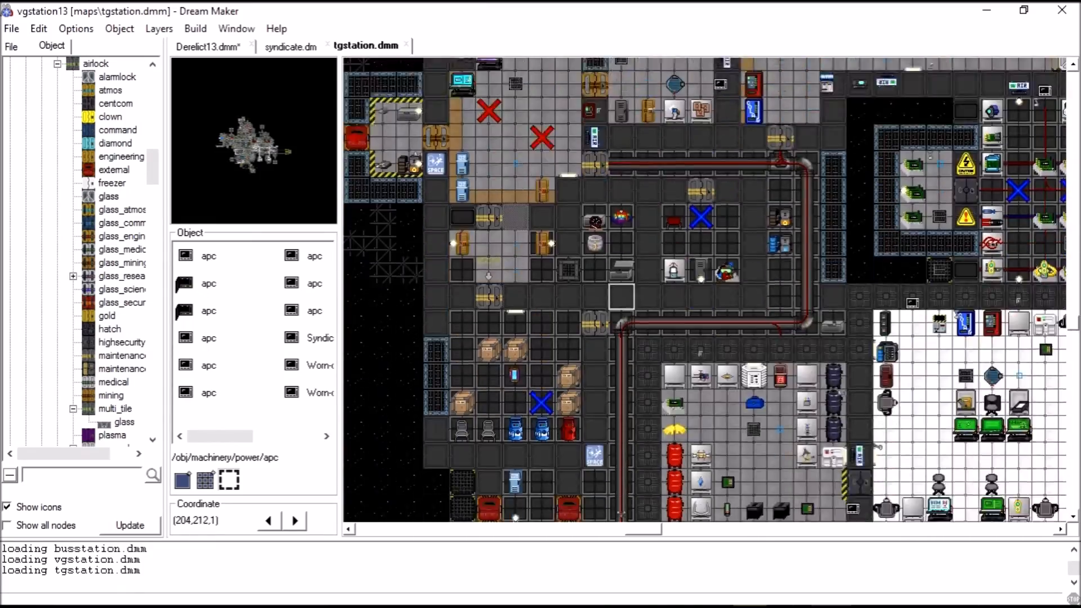
Examine the engine rooms south of the maintenance passage, including the purple-walled chamber, equipment storage and looped cooling pipes in space
key("Down")
key("Down")
key("Down")
key("Down")
key("Down")
key("Down")
key("Down")
key("Down")
key("Down")
key("Right")
key("Down")
key("Down")
key("Down")
key("Down")
key("Down")
key("Down")
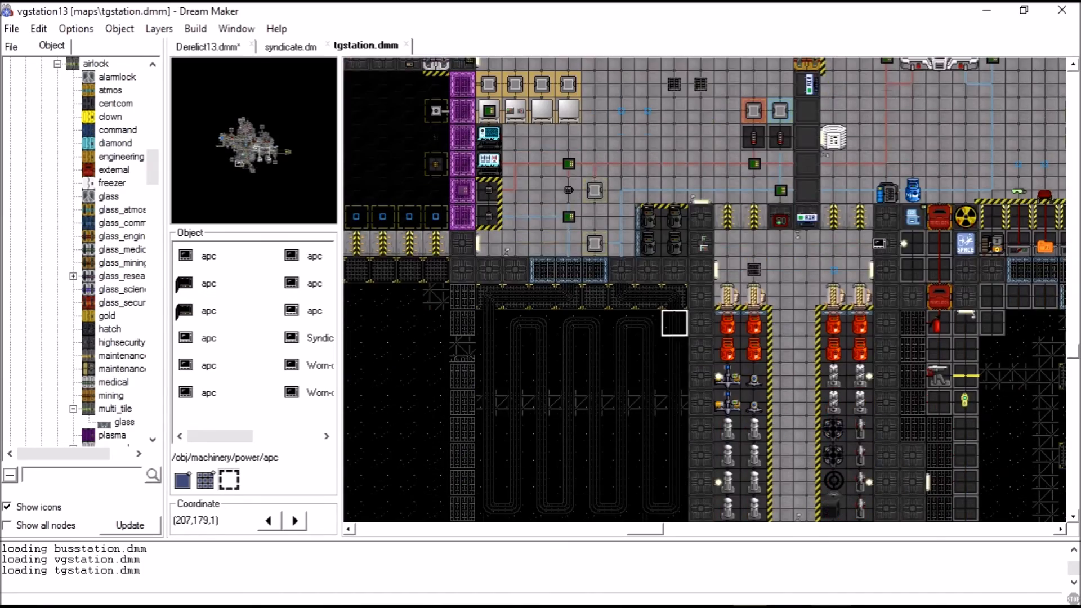
Examine the eastern edge of engineering, with its external airlocks, emitter passage, space structure and docked white pod
key("Up")
key("Up")
key("Up")
key("Right")
key("Right")
key("Right")
key("Right")
key("Right")
key("Right")
key("Right")
key("Right")
key("Right")
key("Down")
key("Down")
key("Down")
key("Down")
key("Right")
key("Right")
key("Right")
key("Right")
key("Right")
key("Right")
key("Right")
key("Right")
key("Right")
key("Right")
key("Right")
key("Right")
key("Right")
key("Right")
key("Right")
key("Right")
key("Right")
key("Right")
key("Right")
key("Right")
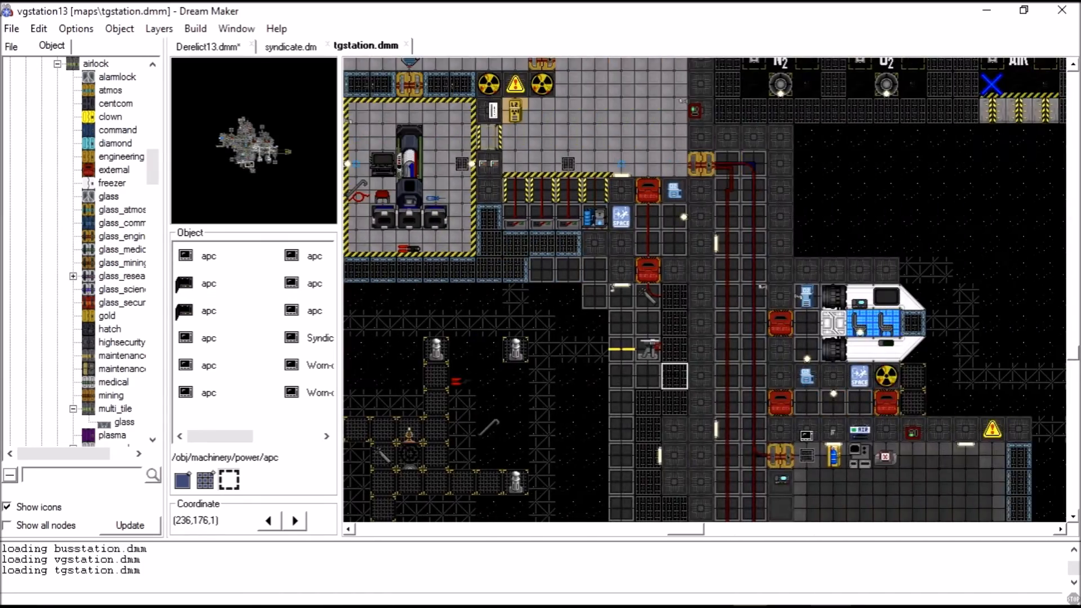
Examine the engineering lounge north of the engine room and the N2, O2 and air chambers east of it
key("Up")
key("Up")
key("Up")
key("Up")
key("Up")
key("Up")
key("Up")
key("Up")
key("Up")
key("Up")
key("Up")
key("Up")
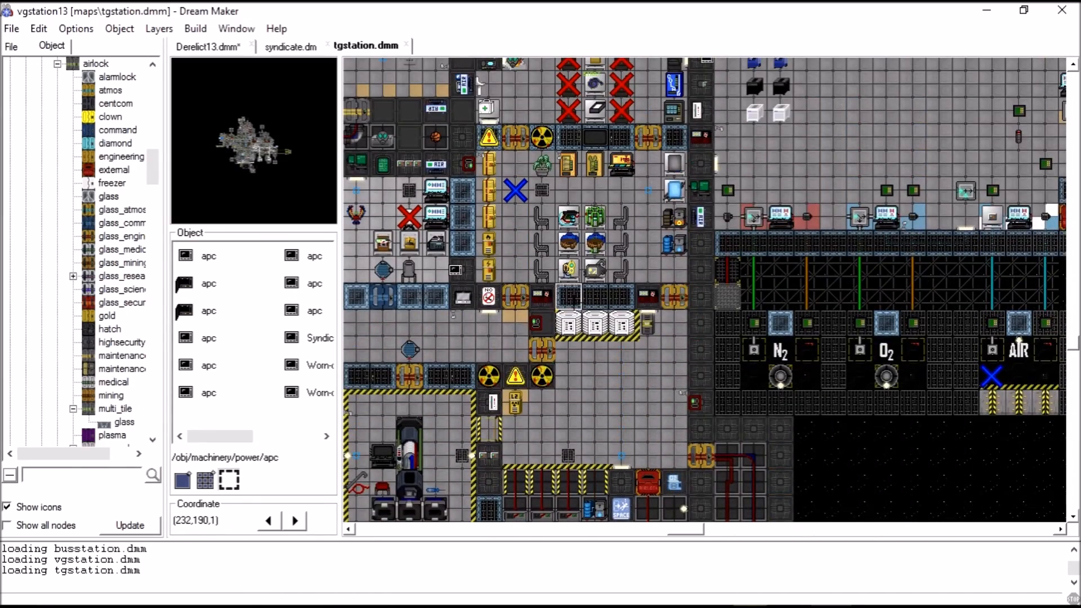
Examine the engineering offices and seating rooms northwest of the gas chambers, including the adjoining room with blue-windowed walls
key("Left")
key("Left")
key("Left")
key("Left")
key("Left")
key("Up")
key("Up")
key("Up")
key("Up")
key("Up")
key("Up")
key("Up")
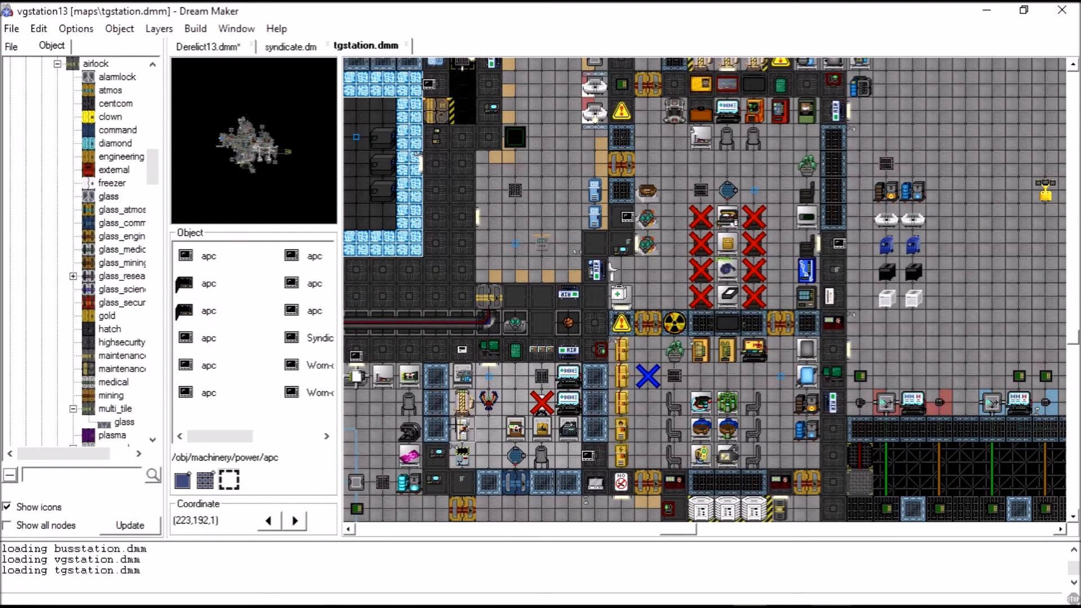
Examine the atmospherics entrance and monitoring rooms farther north, with the gas canister storage and adjoining corridor
key("Up")
key("Up")
key("Up")
key("Up")
key("Up")
key("Up")
key("Up")
key("Up")
key("Up")
key("Up")
key("Up")
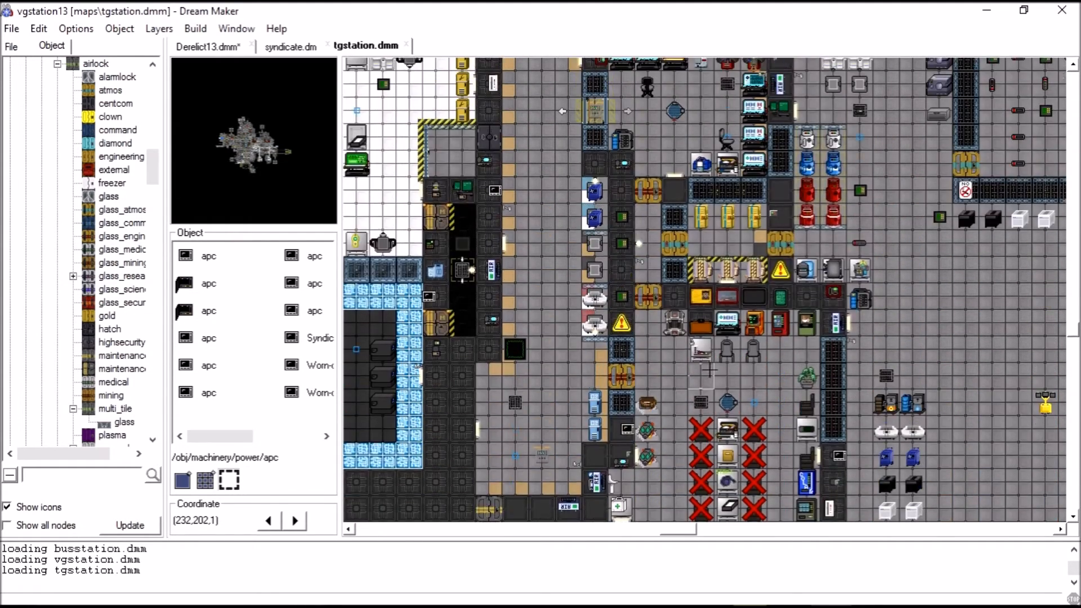
Examine the wiring passage southeast of engineering, with the docked pod, dark-floored room and hazard-striped equipment room
key("Right")
key("Right")
key("Right")
key("Right")
key("Right")
key("Right")
key("Right")
key("Right")
key("Right")
key("Right")
key("Down")
key("Down")
key("Down")
key("Down")
key("Down")
key("Down")
key("Down")
key("Down")
key("Down")
key("Down")
key("Down")
key("Down")
key("Down")
key("Down")
key("Down")
key("Down")
key("Down")
key("Down")
key("Down")
key("Down")
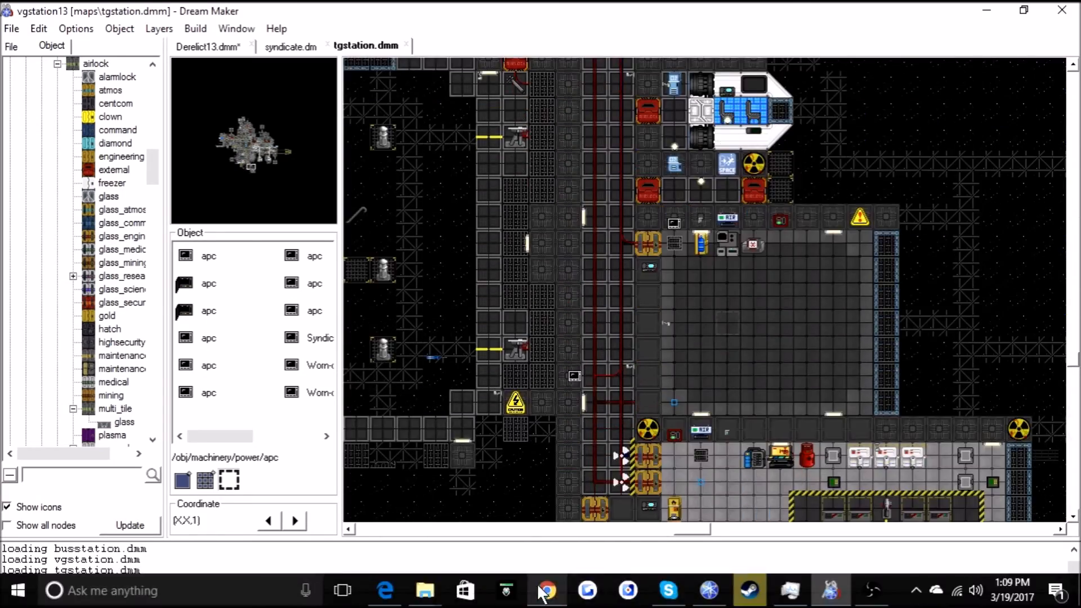
Examine the engine containment area with its emitters and field generators, and the control room and airlocks bordering it to the north
left_click(547, 591)
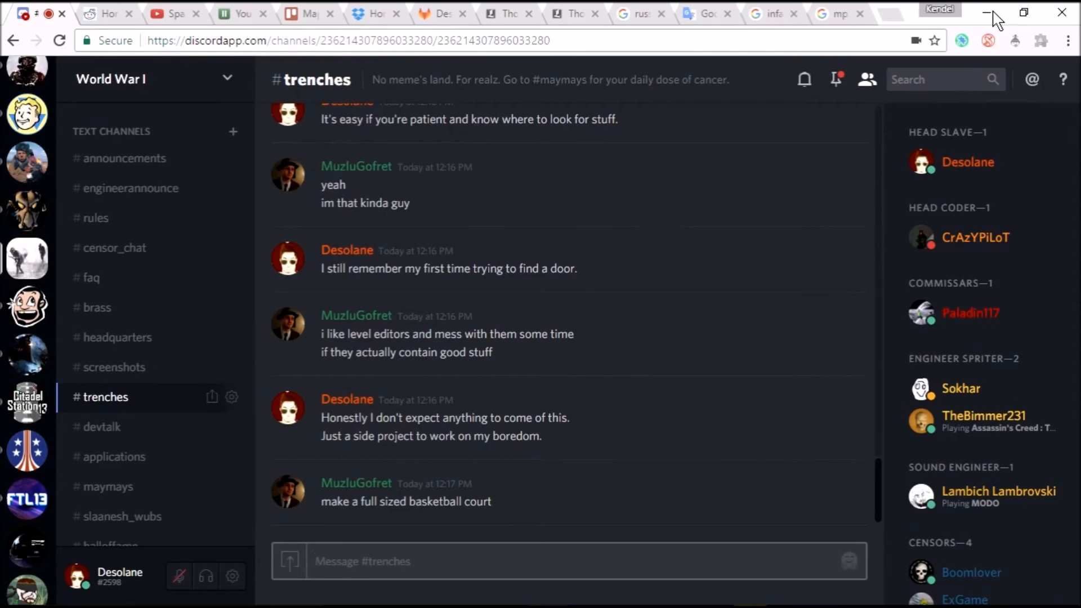
left_click(994, 13)
key("Down")
key("Down")
key("Down")
key("Down")
key("Down")
key("Down")
key("Down")
key("Down")
key("Down")
key("Down")
key("Down")
key("Down")
key("Down")
key("Down")
key("Down")
key("Down")
key("Up")
key("Up")
key("Up")
key("Up")
key("Up")
key("Up")
key("Up")
key("Up")
key("Up")
key("Up")
key("Up")
key("Up")
key("Up")
key("Up")
key("Up")
key("Up")
key("Up")
key("Up")
key("Up")
key("Up")
key("Left")
key("Left")
key("Left")
key("Left")
key("Left")
key("Left")
key("Left")
key("Left")
key("Left")
key("Left")
key("Left")
key("Left")
key("Left")
key("Left")
key("Left")
key("Left")
key("Left")
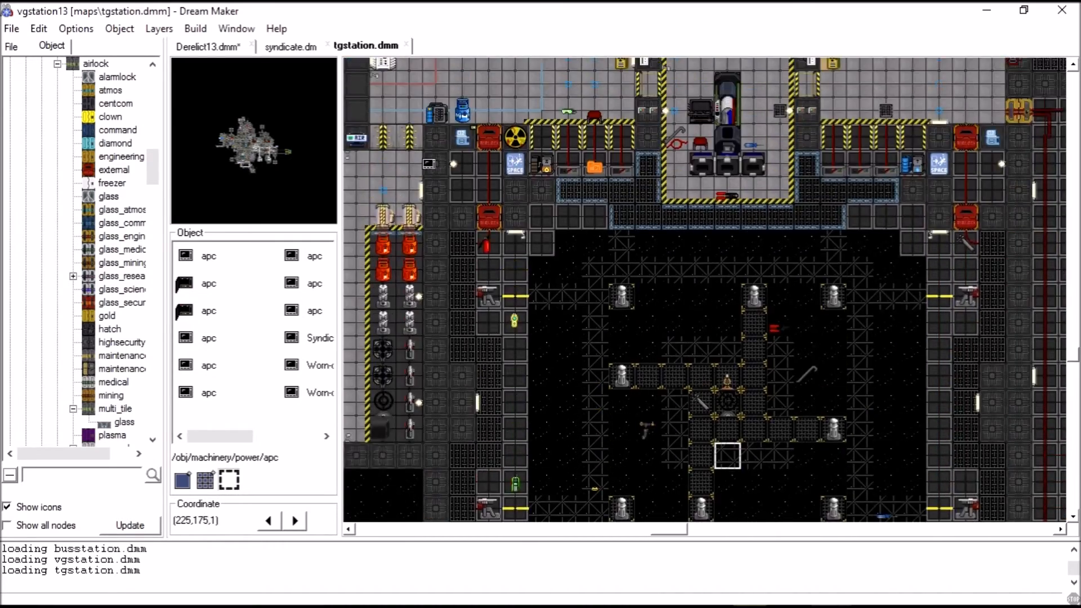
Examine the engineering equipment storage and hazard-striped passage northwest of the containment area
key("Up")
key("Up")
key("Up")
key("Up")
key("Up")
key("Up")
key("Left")
key("Left")
key("Left")
key("Left")
key("Left")
key("Left")
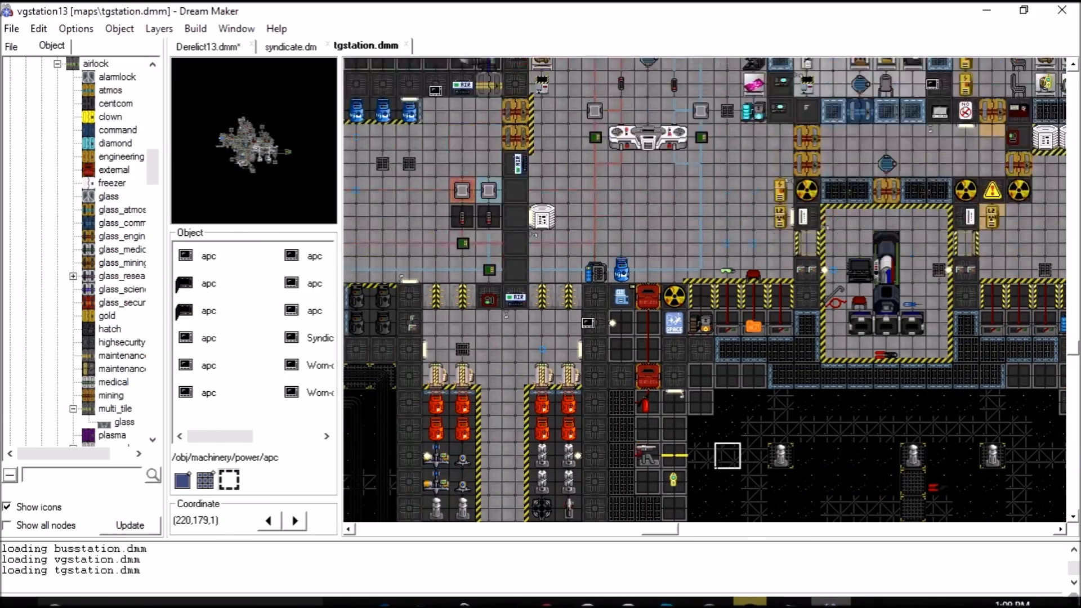
Examine the white-floored computer room and the adjoining dark server chamber with its light-blue border
key("Down")
key("Down")
key("Down")
key("Down")
key("Down")
key("Down")
key("Down")
key("Down")
key("Down")
key("Down")
key("Down")
key("Down")
key("Down")
key("Down")
key("Down")
key("Down")
key("Down")
key("Down")
key("Down")
key("Down")
key("Left")
key("Left")
key("Left")
key("Left")
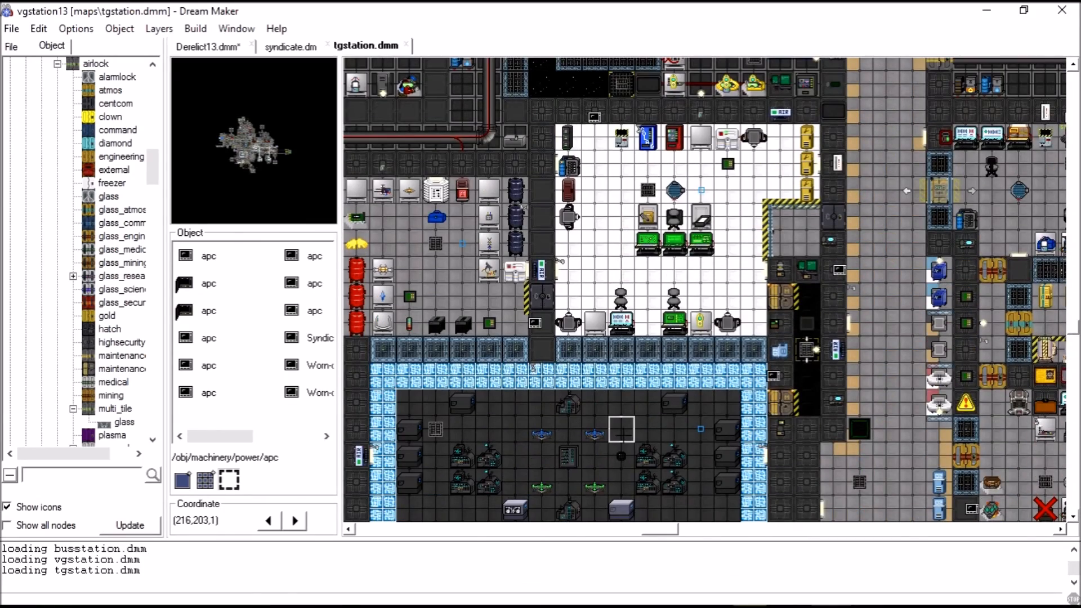
Examine the circuit board storage room north of the white computer room, with its surrounding corridors and maintenance passages
key("Up")
key("Up")
key("Up")
key("Up")
key("Up")
key("Up")
key("Up")
key("Up")
key("Up")
key("Up")
key("Up")
key("Up")
key("Up")
key("Up")
key("Up")
key("Up")
key("Up")
key("Left")
key("Left")
key("Left")
key("Left")
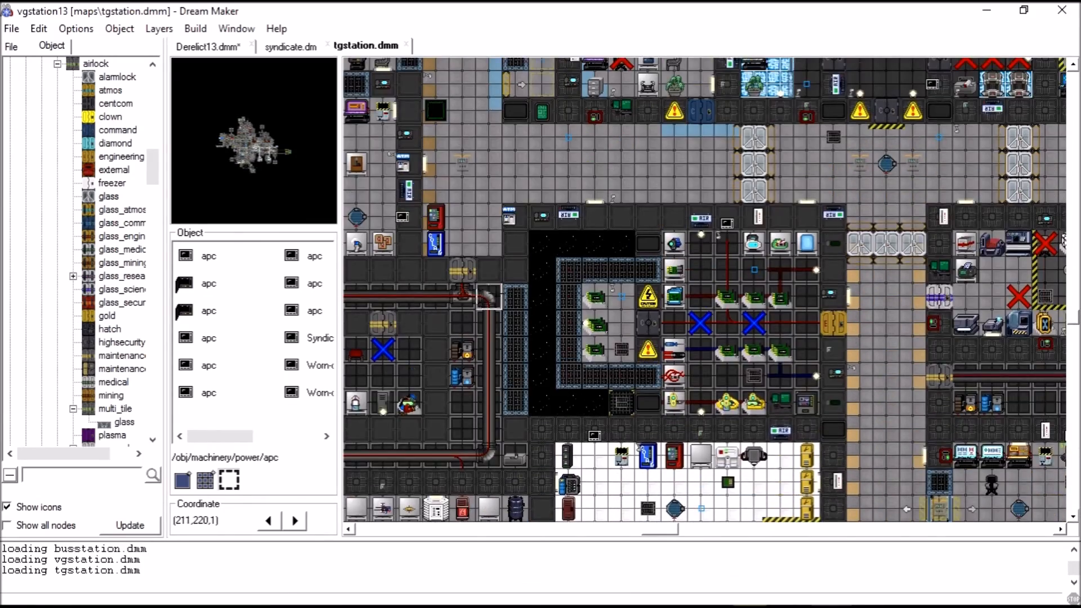
Return to the Derelict13.dmm map and save it
left_click(220, 50)
left_click(12, 28)
left_click(26, 106)
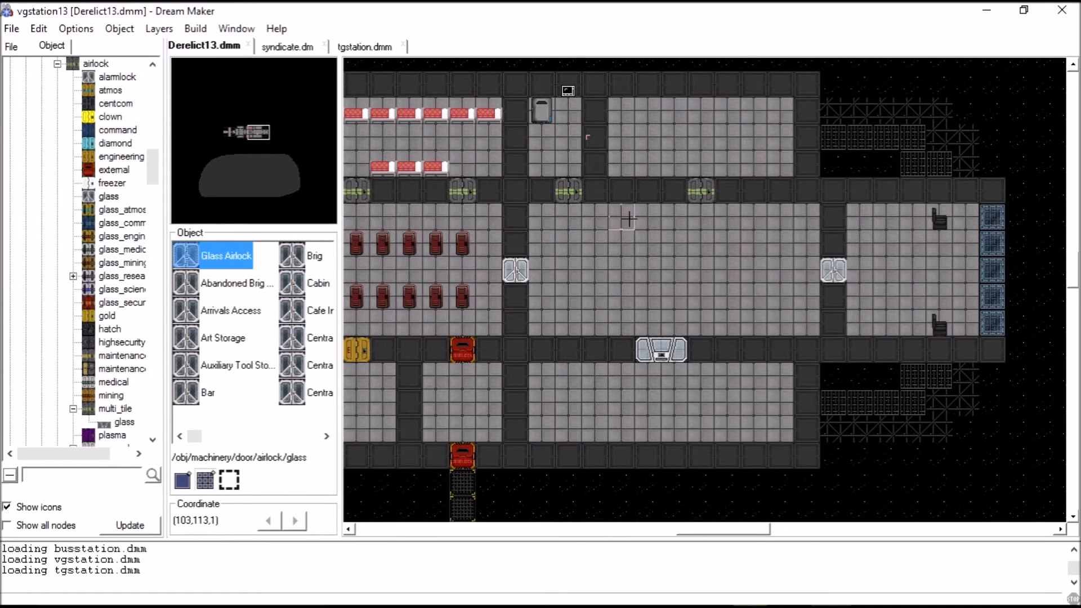
Review the Derelict13 station layout from the seating and bed rooms to the eastern cockpit
key("Left")
key("Left")
key("Left")
key("Left")
key("Left")
key("Left")
key("Left")
key("Left")
key("Left")
key("Left")
key("Left")
key("Left")
key("Right")
key("Right")
key("Right")
key("Right")
key("Right")
key("Right")
key("Right")
key("Right")
key("Right")
key("Right")
key("Right")
key("Right")
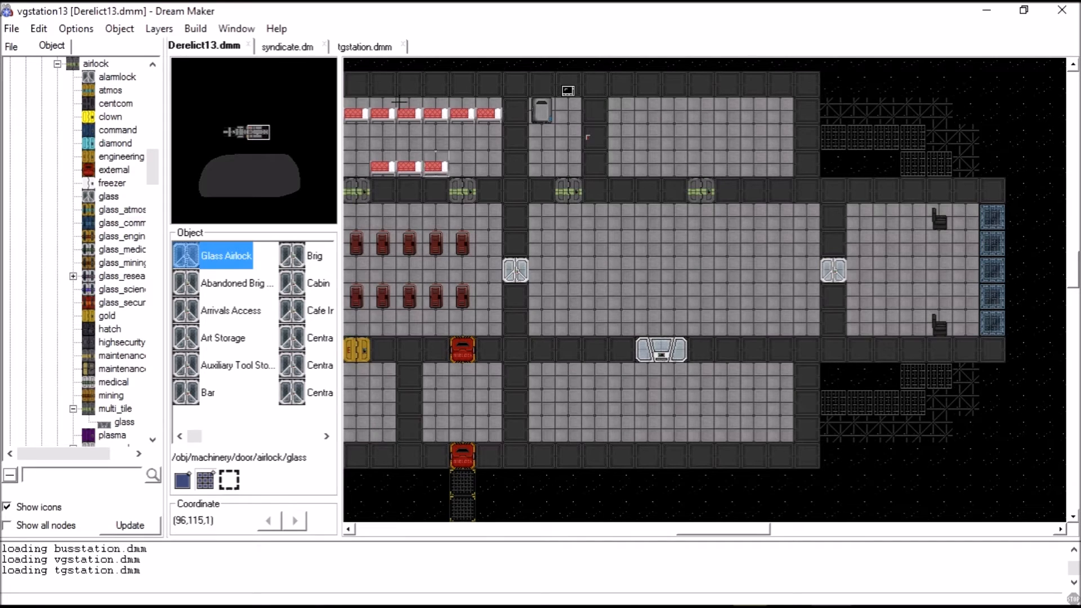
Go back to tgstation.dmm and inspect the objects on the gas canister tiles in the atmospherics storage area
left_click(366, 50)
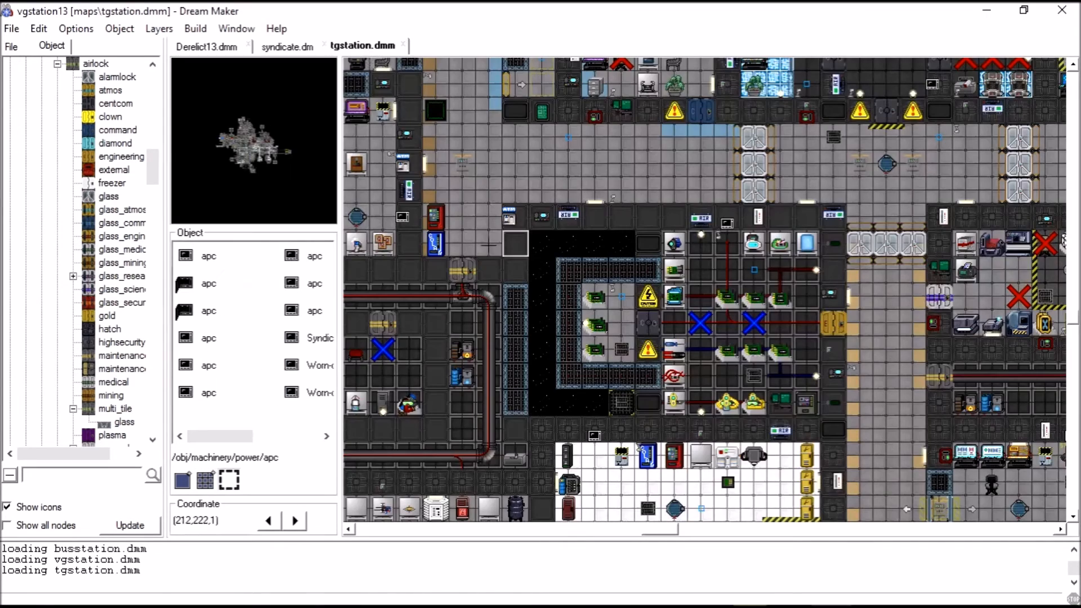
left_click_drag(253, 155, 253, 155)
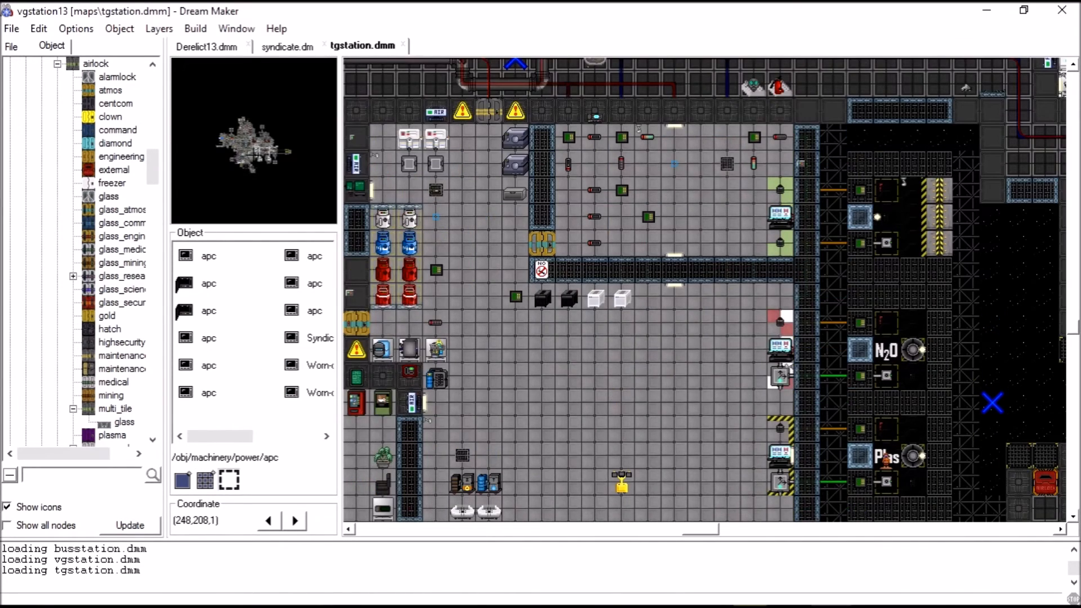
right_click(404, 289)
left_click(480, 229)
right_click(406, 263)
left_click(479, 211)
right_click(413, 224)
left_click(455, 164)
right_click(407, 254)
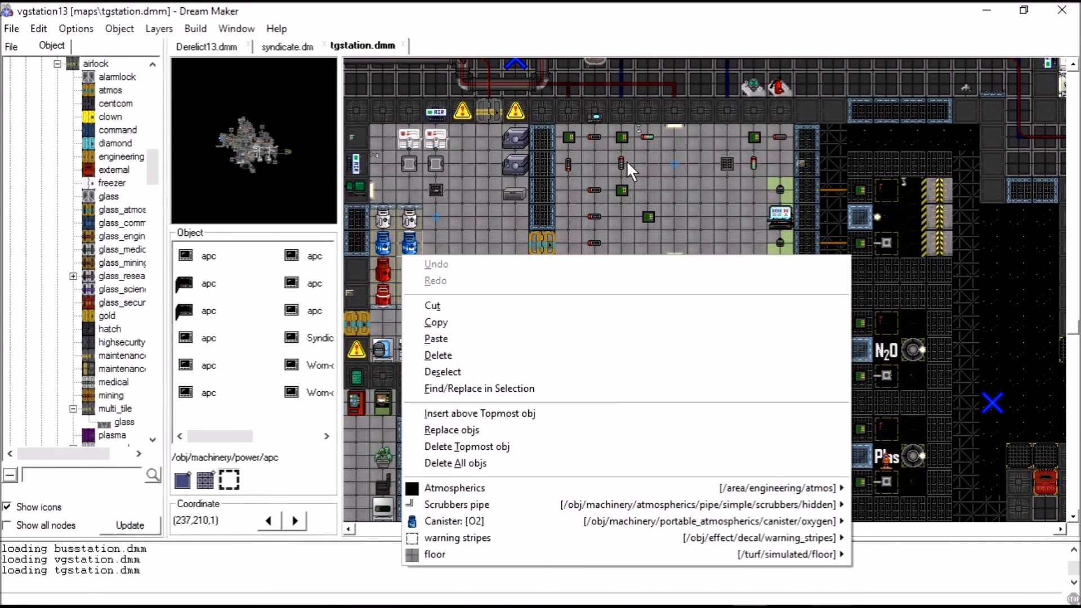
left_click(524, 214)
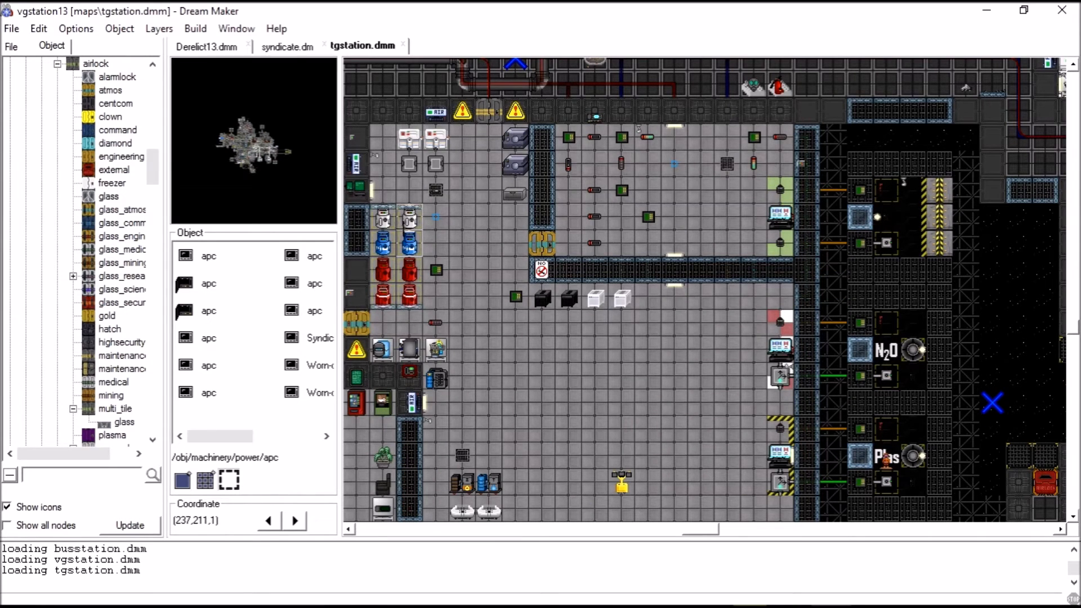
Inspect the objects on the air injector tiles in the plasma chamber and the gas chamber north of N2O
scroll(432, 227, "down", 6)
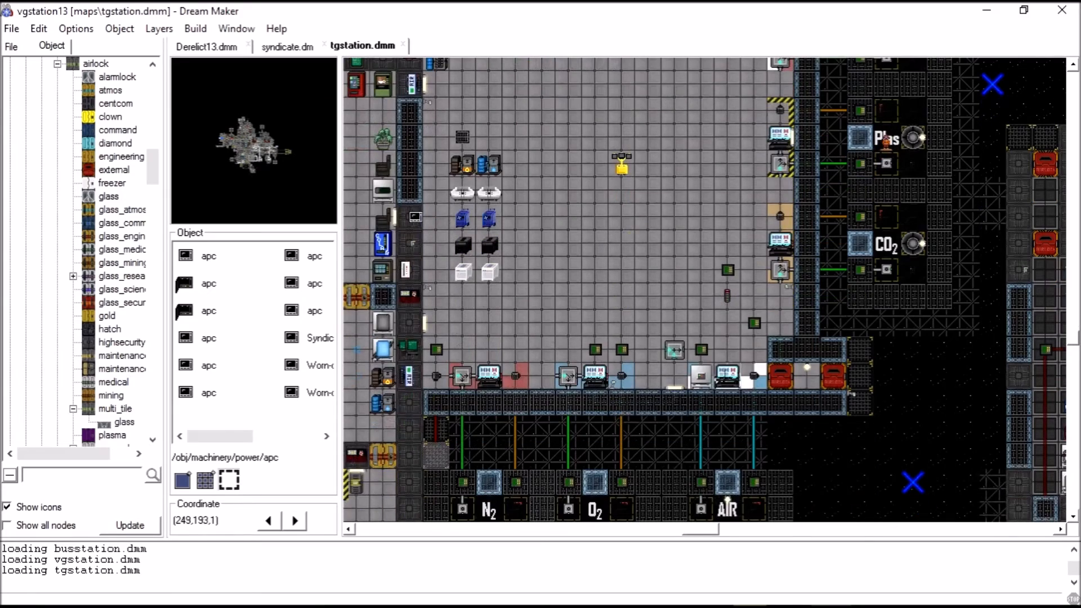
right_click(890, 170)
left_click(793, 380)
scroll(675, 270, "down", 3)
scroll(833, 375, "up", 9)
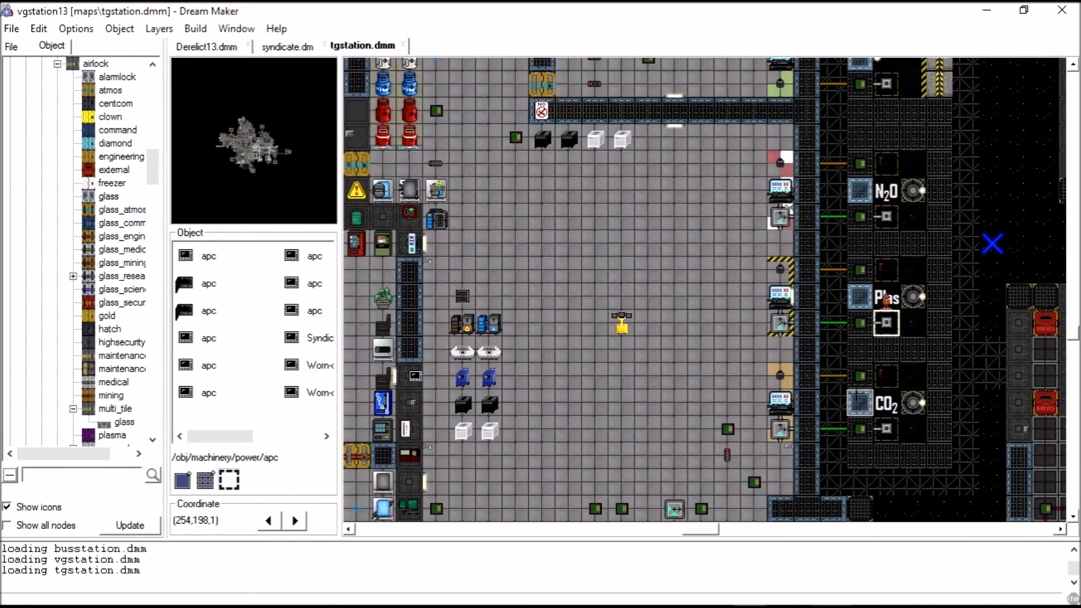
right_click(879, 213)
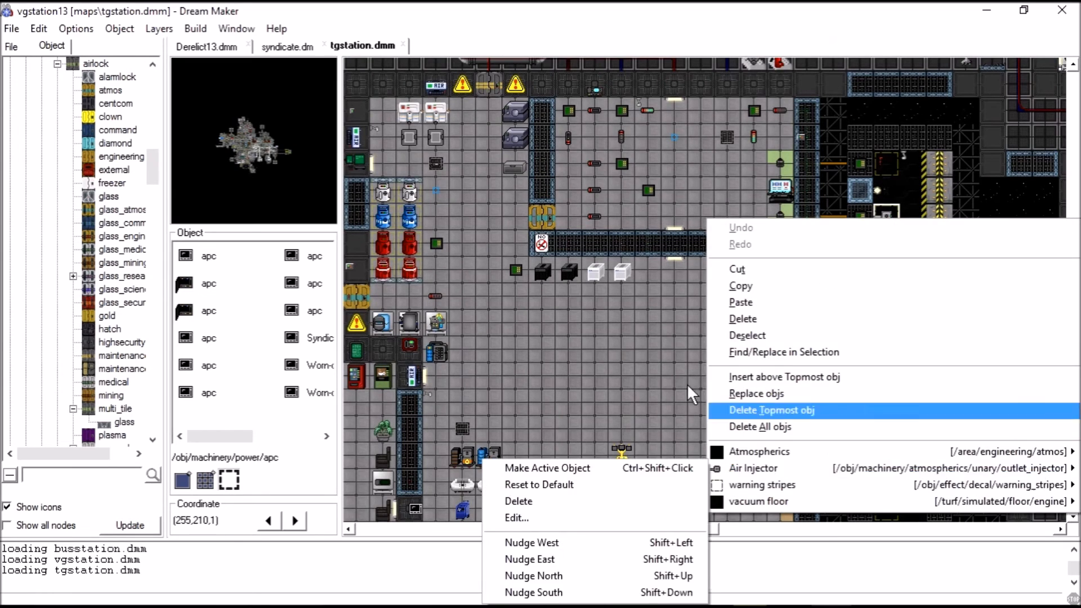
left_click(789, 411)
Return to the Derelict13.dmm map and collapse the airlock and door branches of the object tree
left_click(204, 47)
scroll(102, 283, "up", 5)
left_click(57, 263)
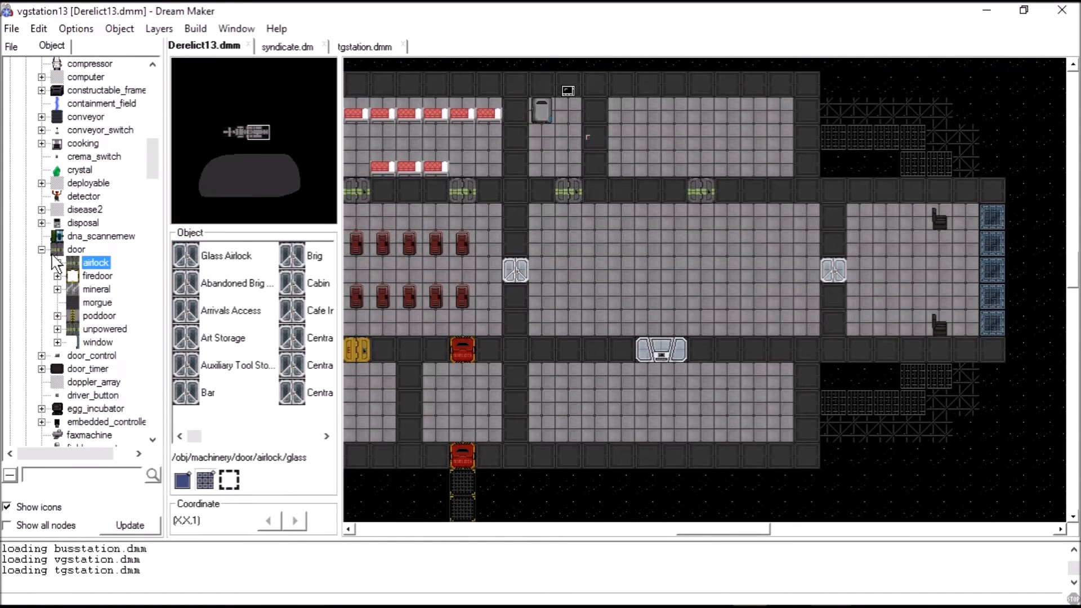
left_click(41, 250)
scroll(67, 388, "up", 15)
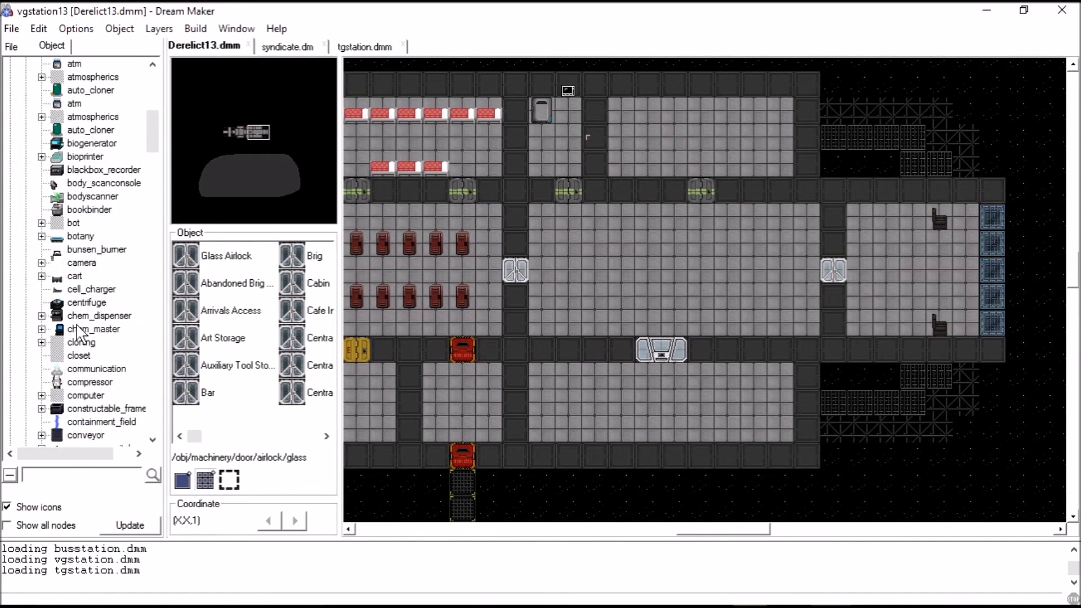
Review the atmospherics gas chambers from N2O down to N2, O2 and air in tgstation.dmm
left_click(363, 46)
scroll(729, 374, "down", 10)
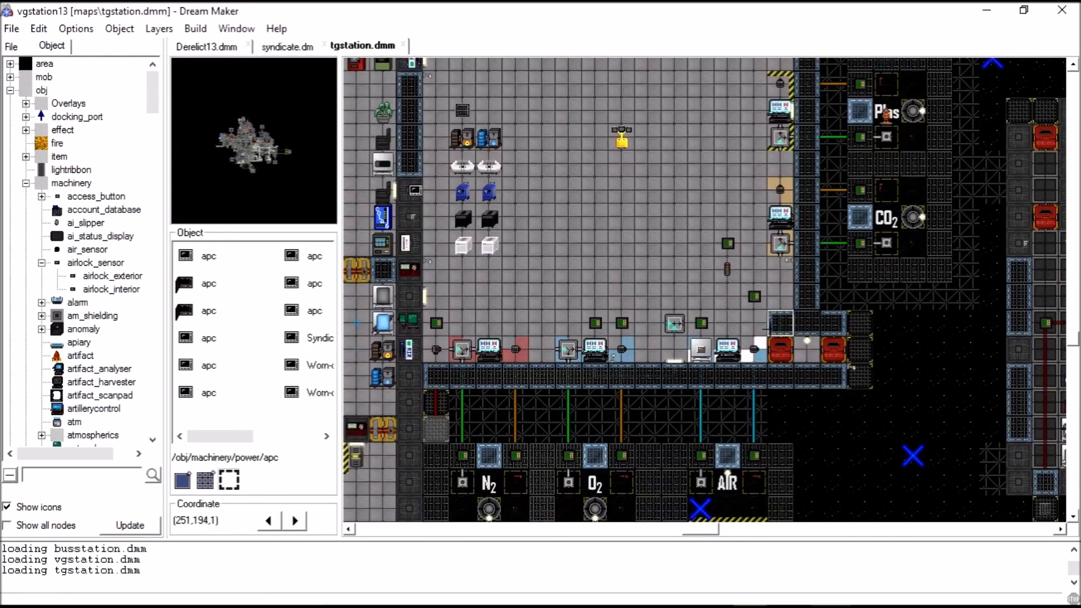
scroll(728, 374, "up", 9)
scroll(729, 374, "up", 1)
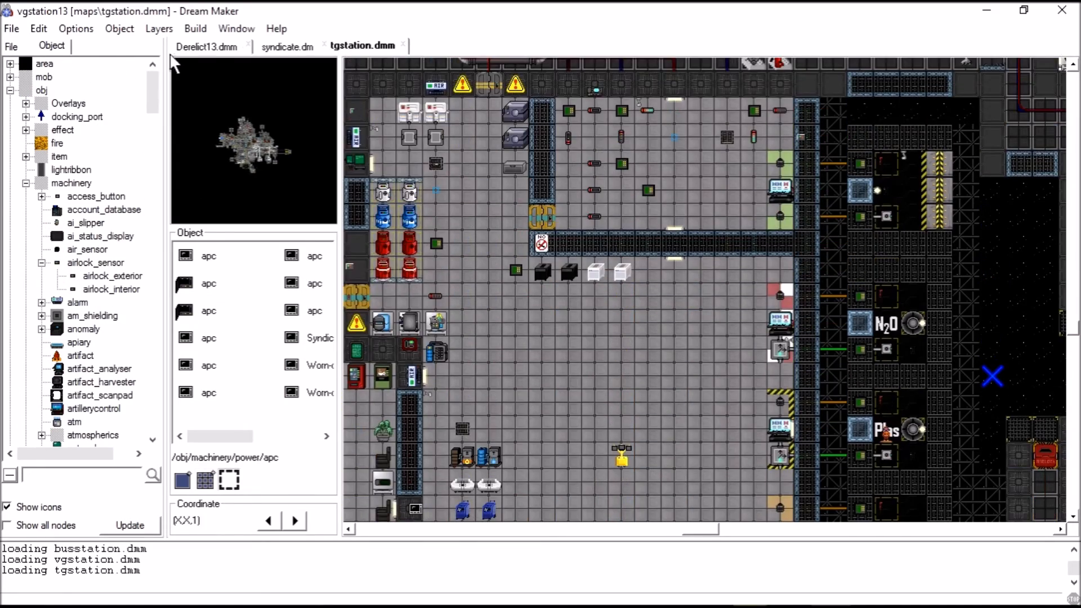
Go back to Derelict13.dmm and browse the atmospherics binary objects, checking the digital valve variants and the pump types
left_click(207, 46)
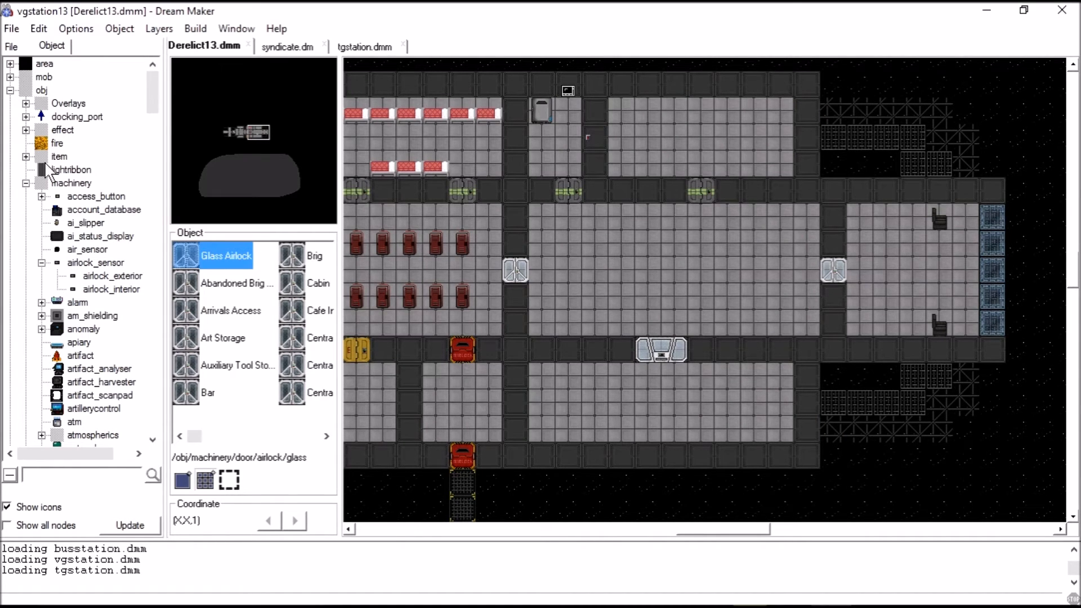
scroll(84, 276, "down", 6)
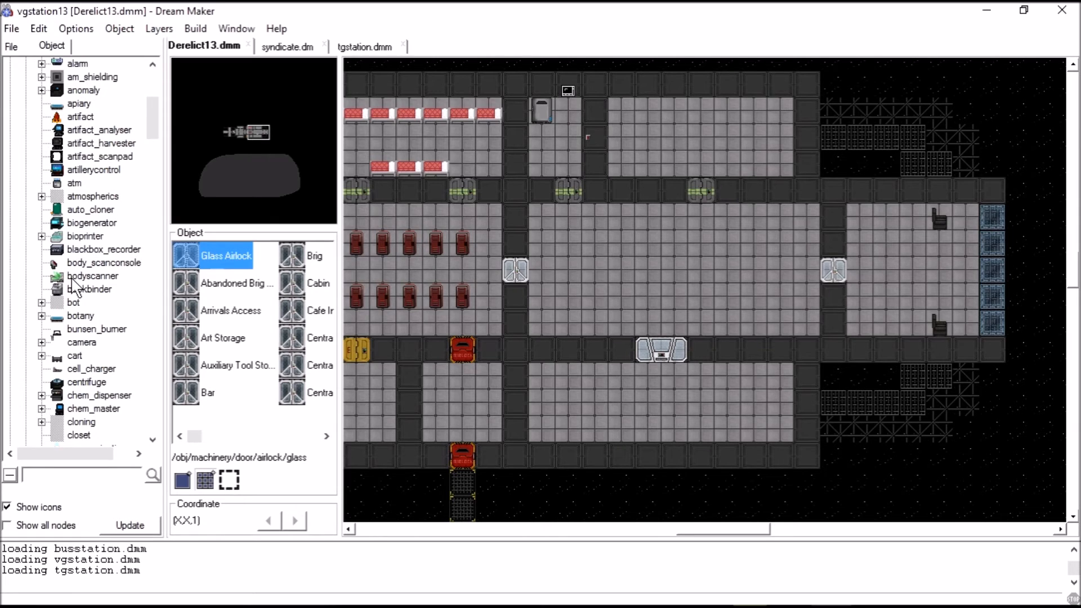
left_click(42, 196)
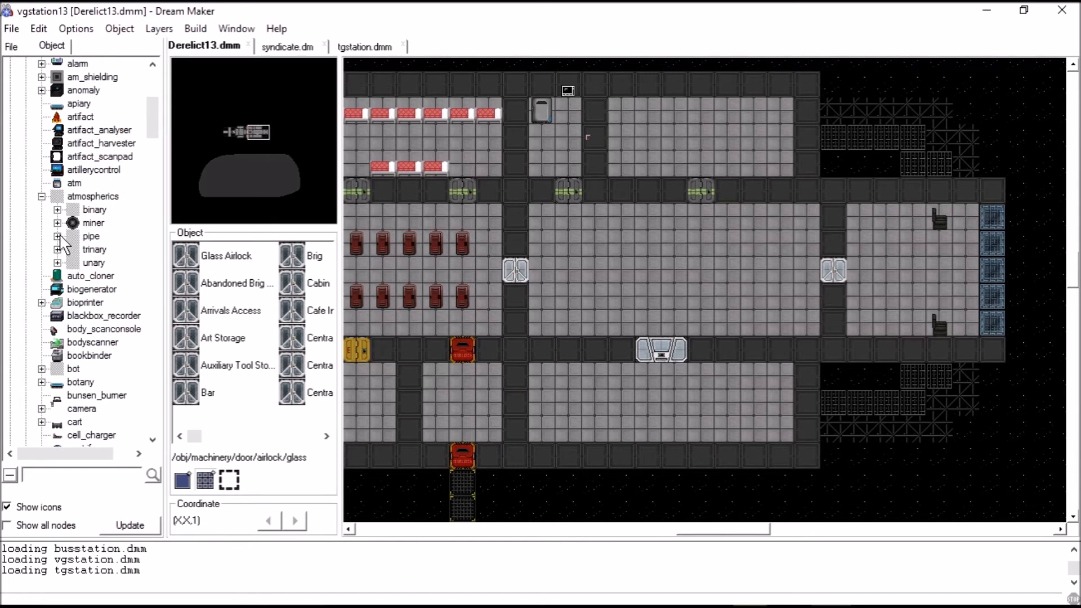
left_click(58, 210)
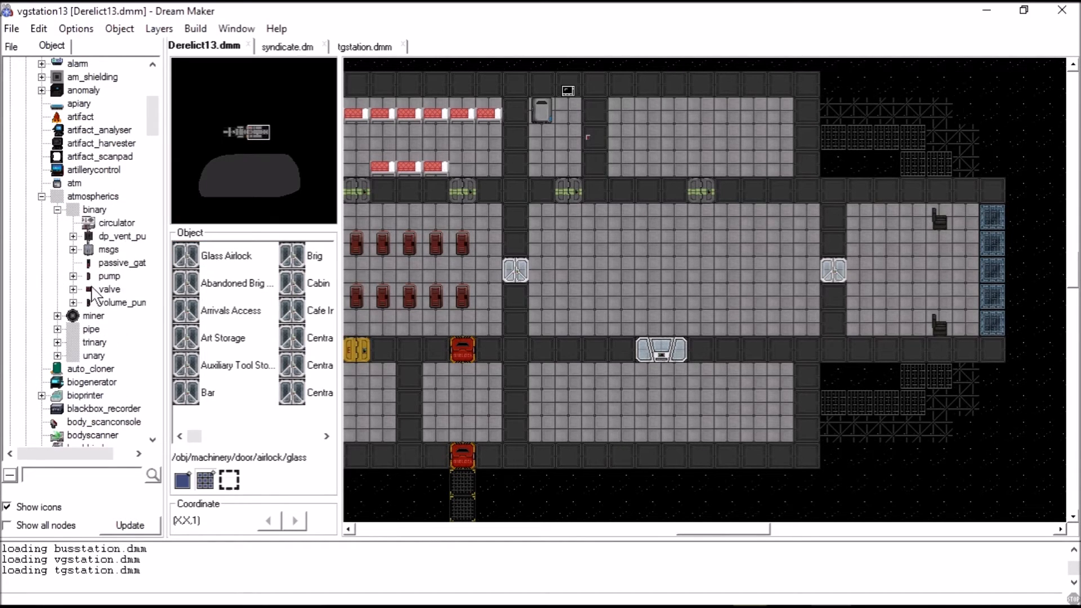
left_click(73, 290)
left_click(123, 304)
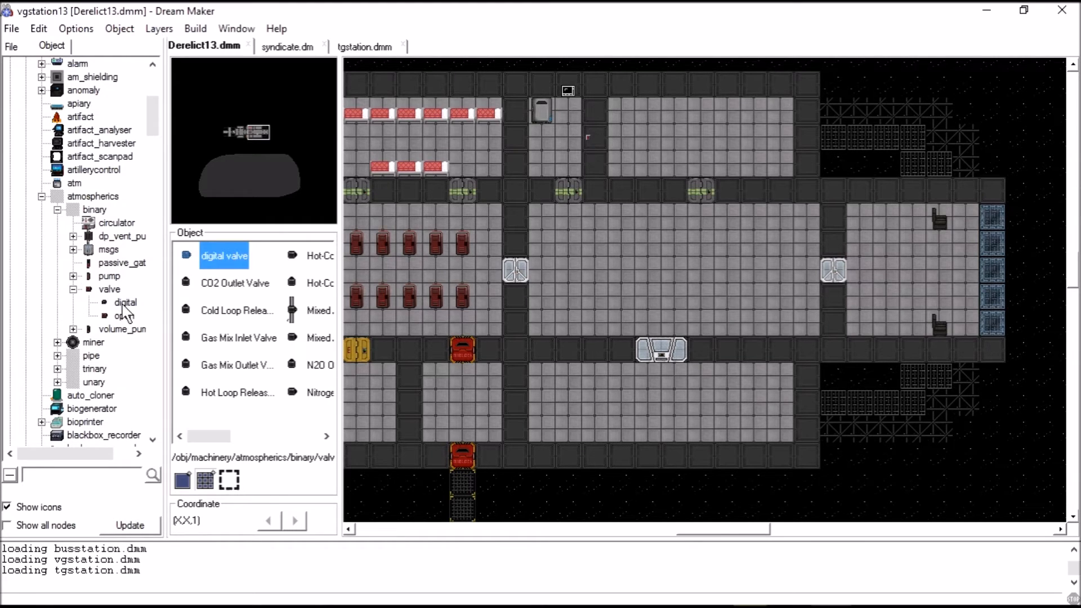
left_click_drag(209, 435, 286, 427)
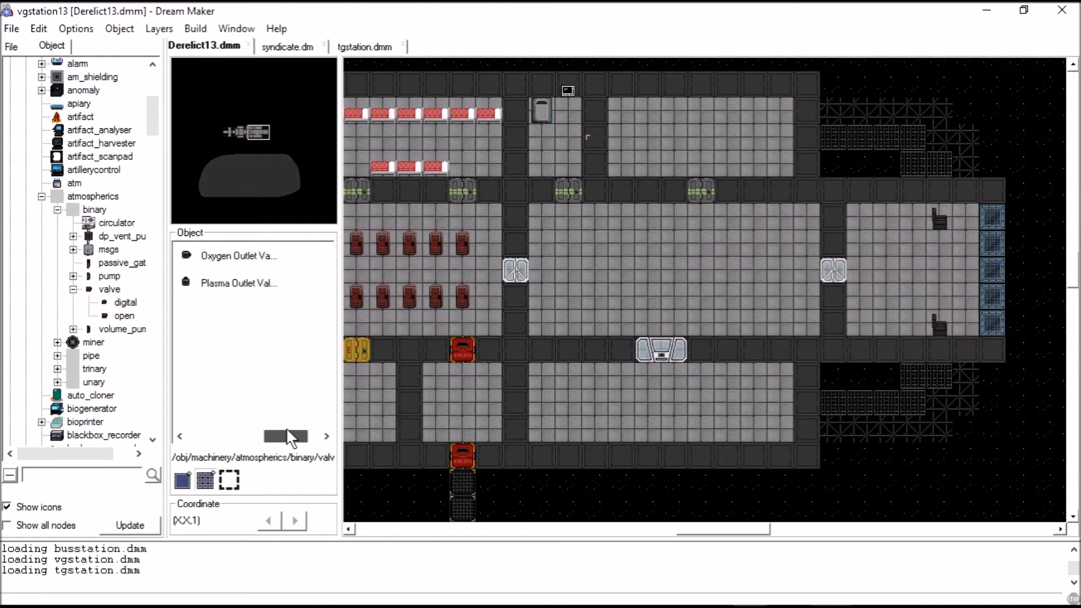
left_click(248, 256)
left_click(73, 276)
left_click(119, 303)
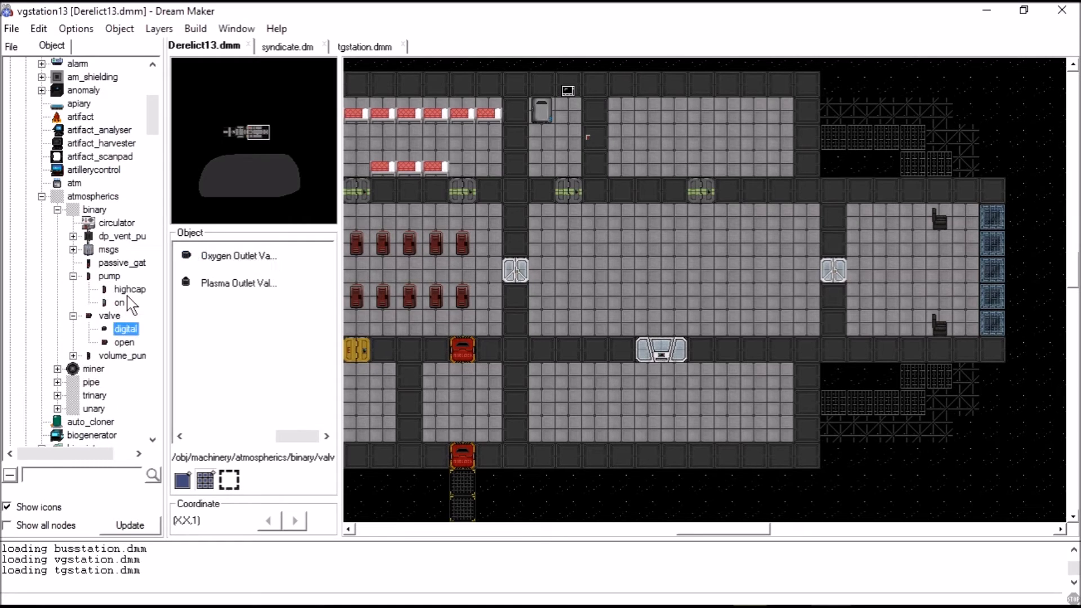
Examine the source definitions of the msgs gas storage unit and the circulator, closing each code file
left_click(103, 252)
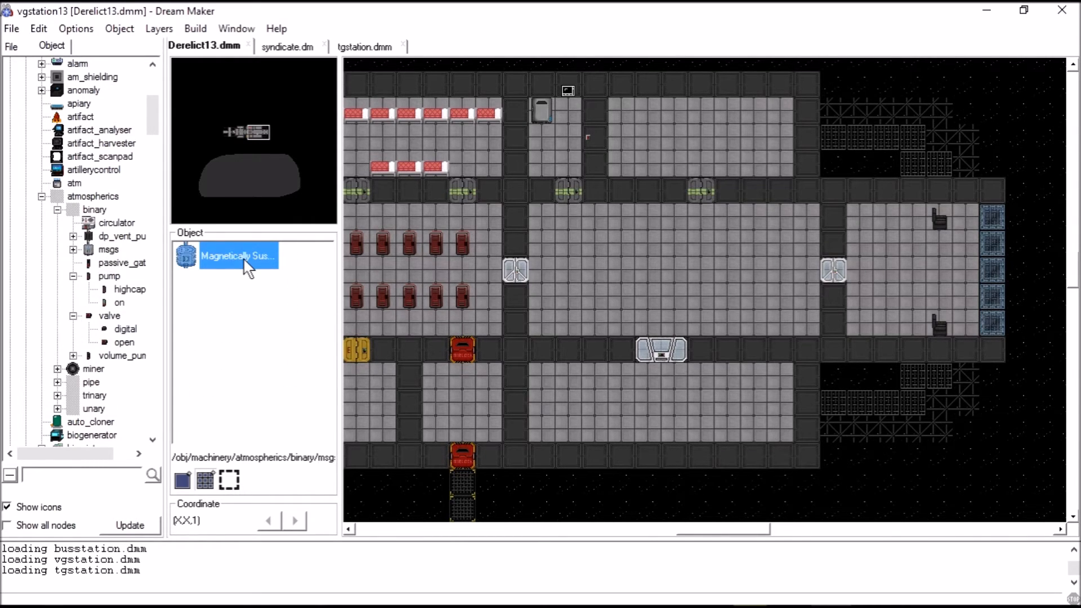
double_click(110, 253)
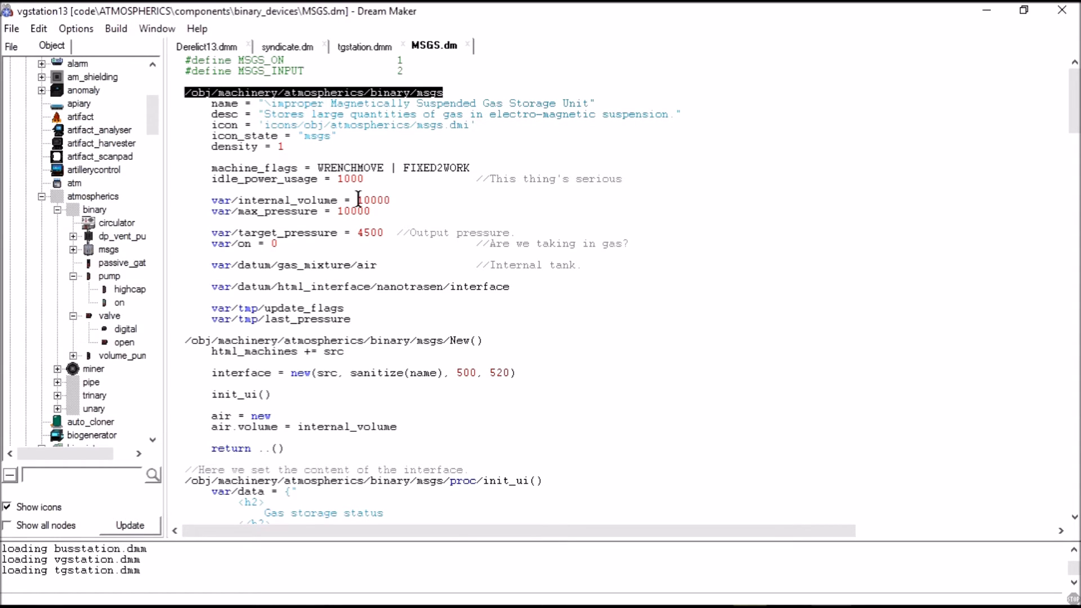
left_click(468, 45)
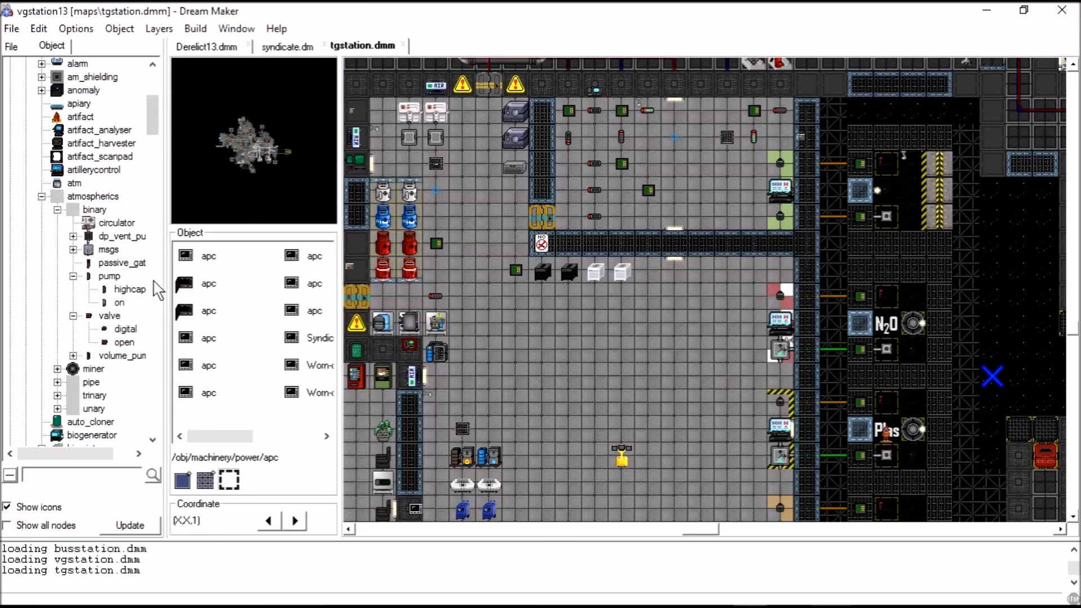
left_click(207, 47)
left_click(110, 223)
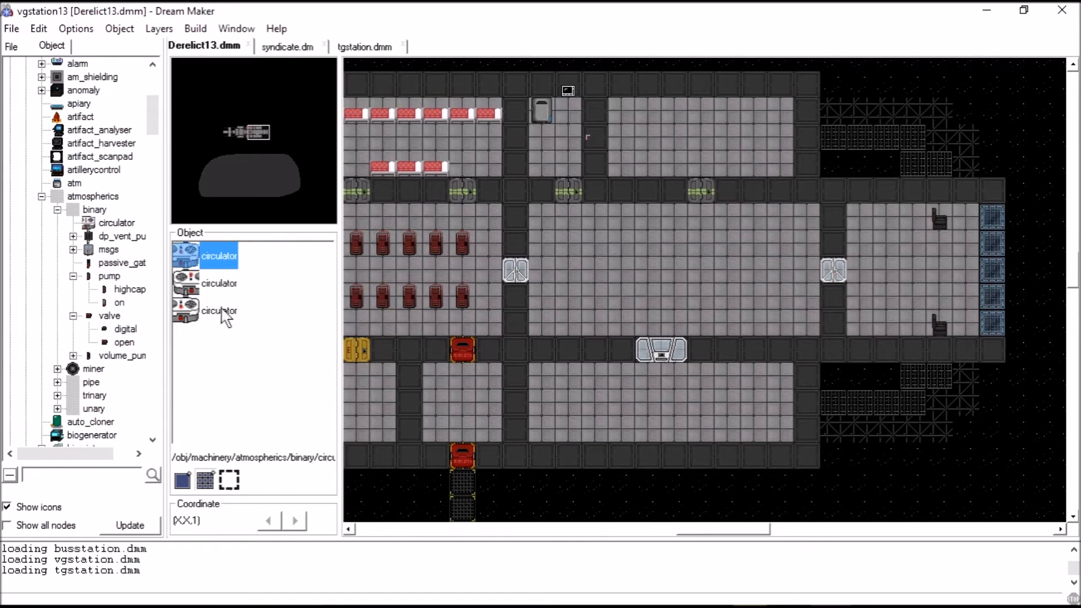
double_click(120, 224)
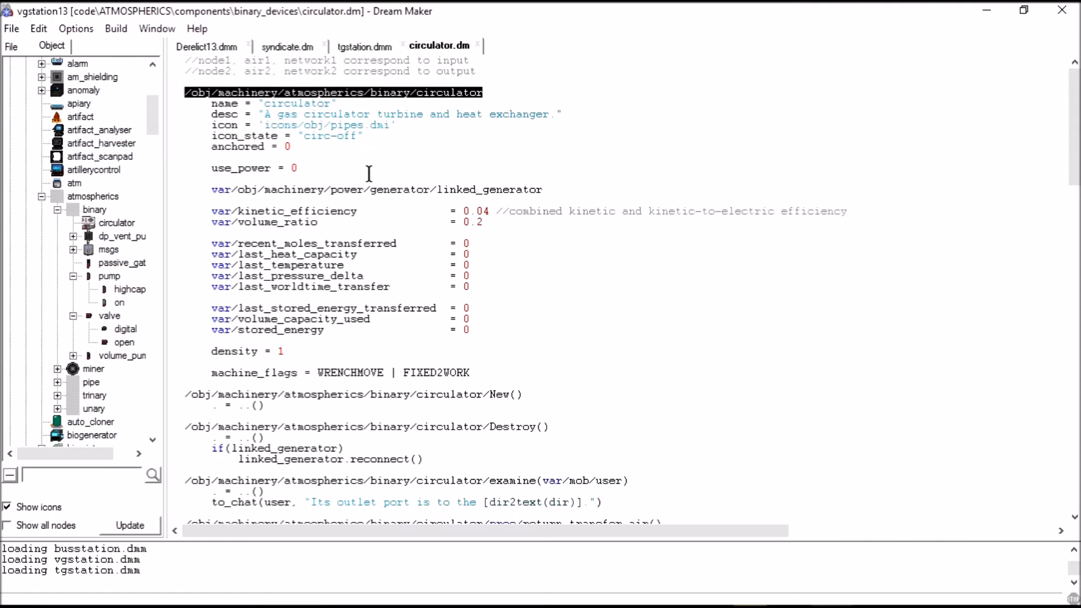
left_click(477, 44)
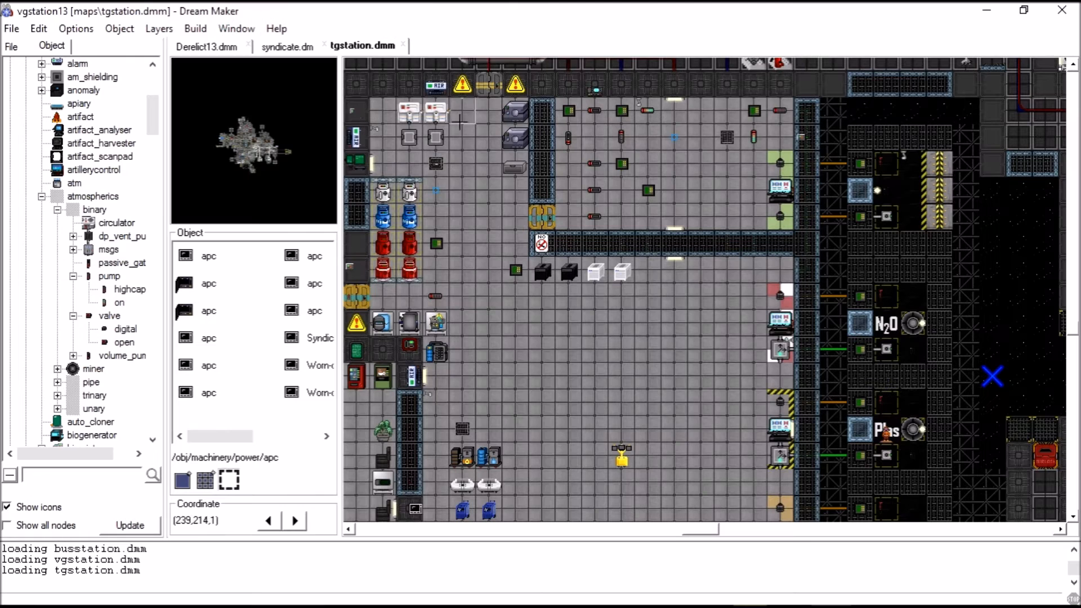
In Derelict13.dmm, find the portables connector among the unary atmospherics objects and read the description in a Connector Port variant's properties
left_click(226, 49)
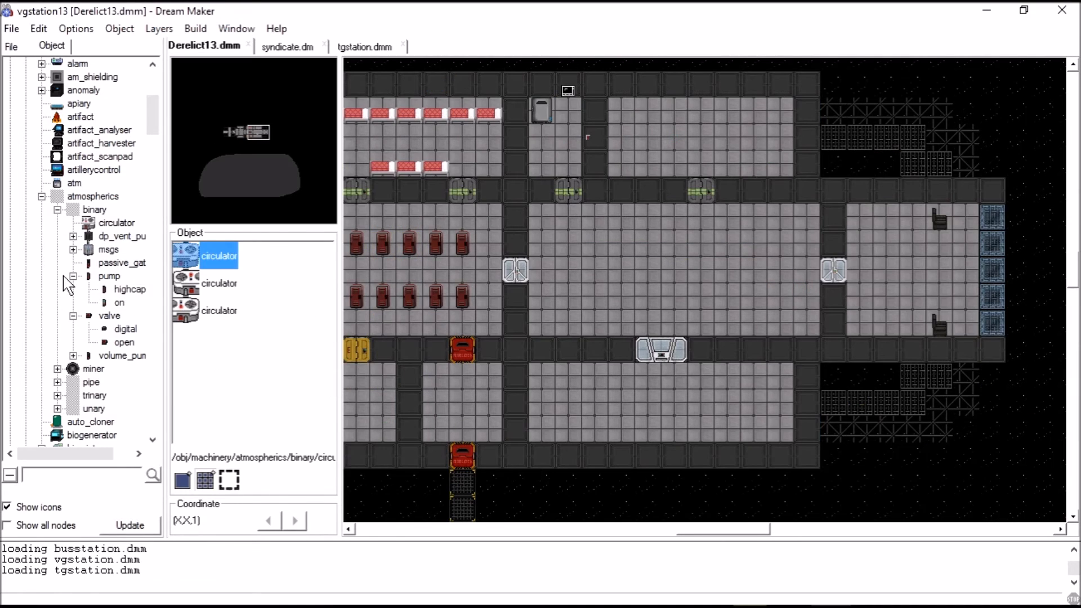
left_click(57, 395)
scroll(63, 403, "down", 1)
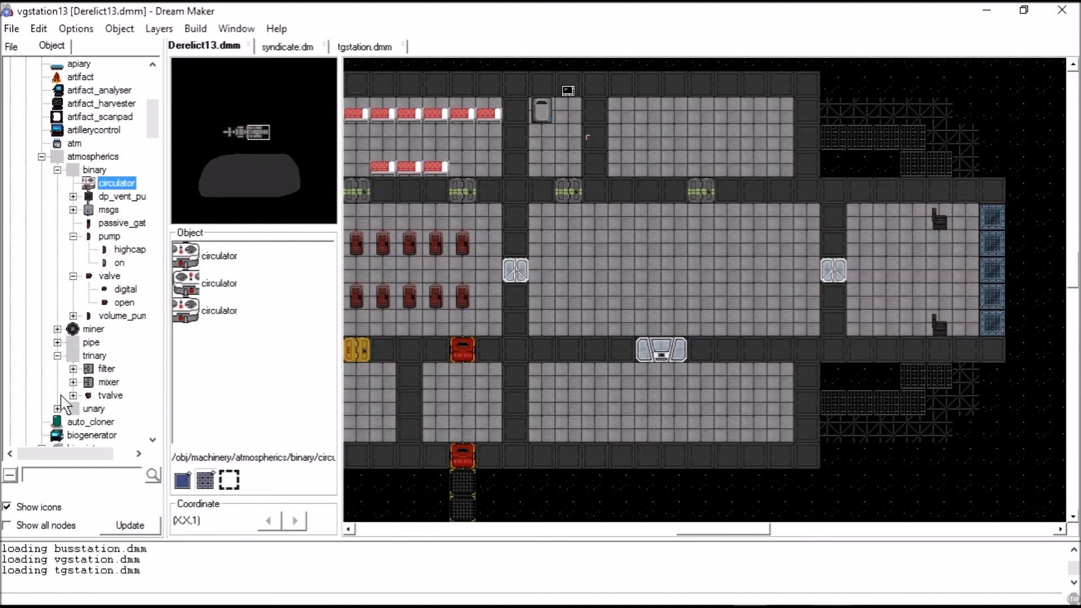
left_click(57, 407)
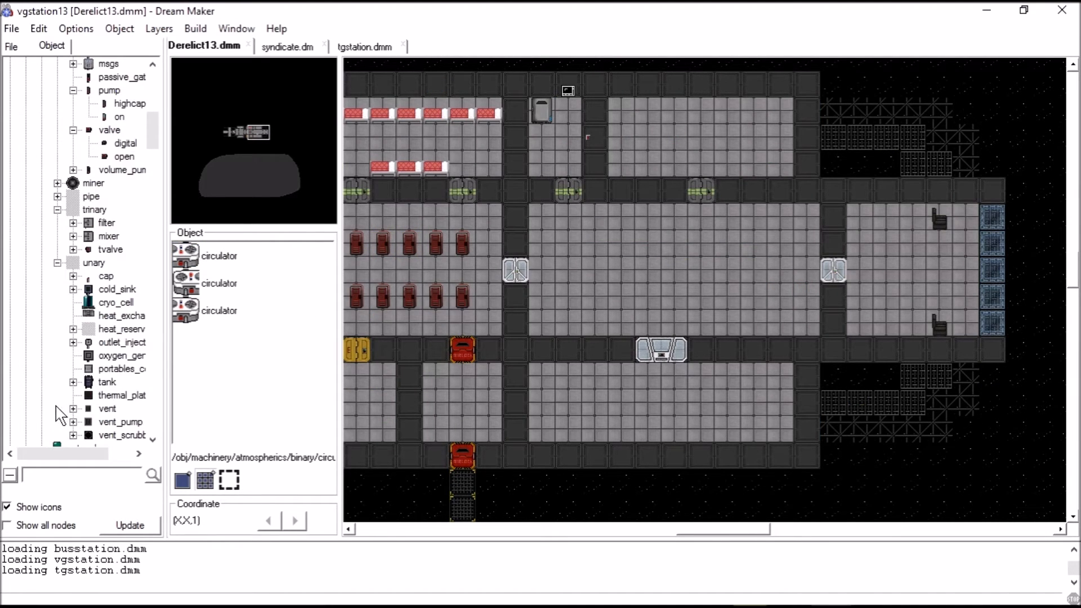
left_click(109, 374)
left_click_drag(231, 437, 277, 435)
left_click(235, 255)
double_click(248, 248)
scroll(563, 298, "down", 6)
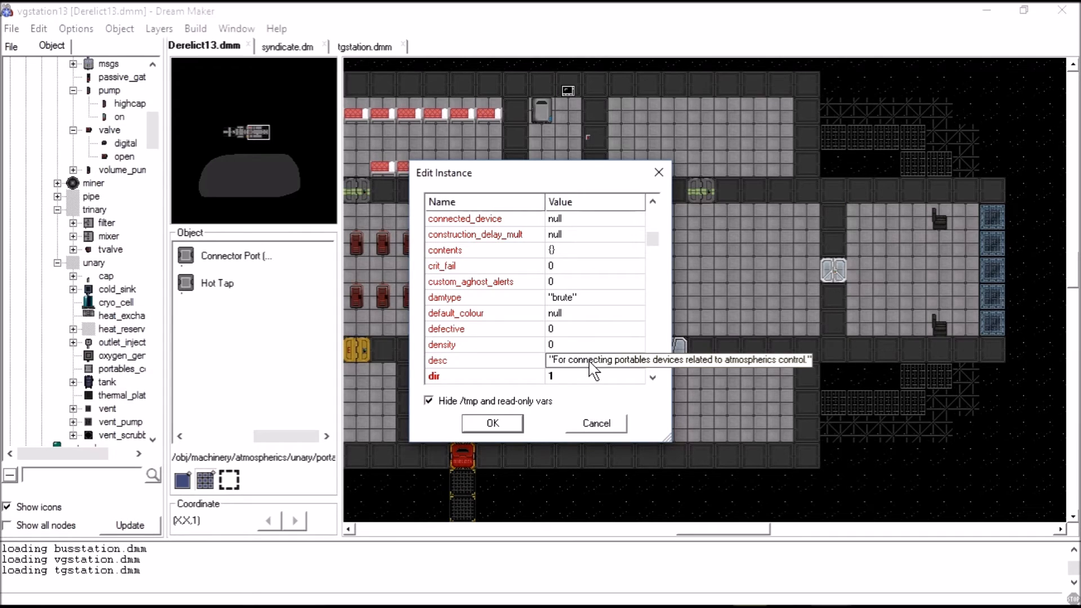
left_click(598, 425)
Place a default Connector Port and a Connector Port (Air Supply) one above the other in the space south of the station
left_click_drag(288, 437, 223, 437)
left_click(231, 256)
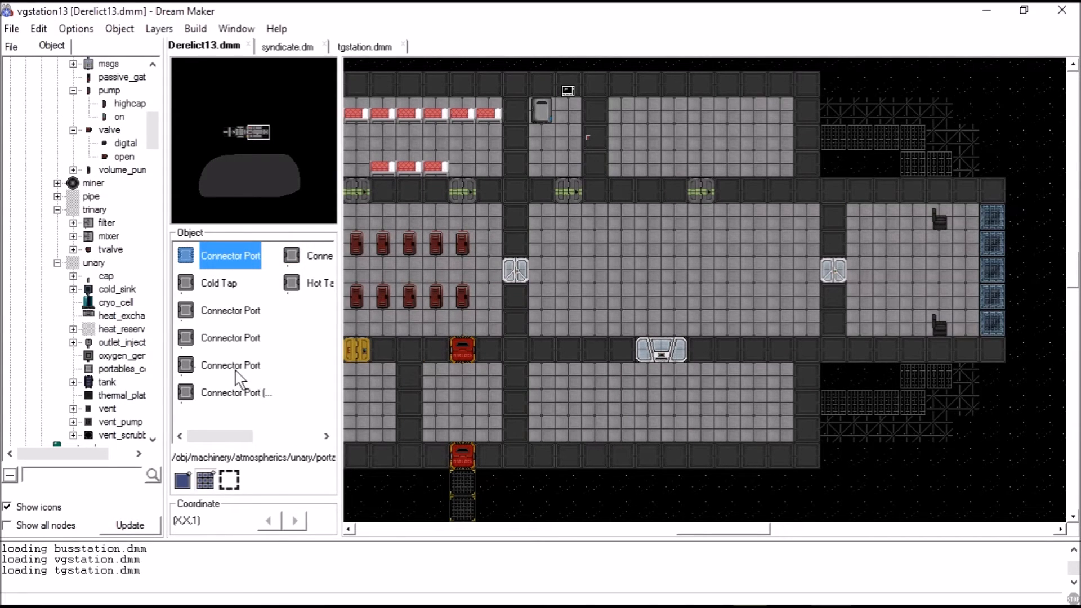
scroll(436, 403, "down", 3)
left_click(648, 376)
left_click(218, 309)
left_click(260, 391)
left_click(648, 402)
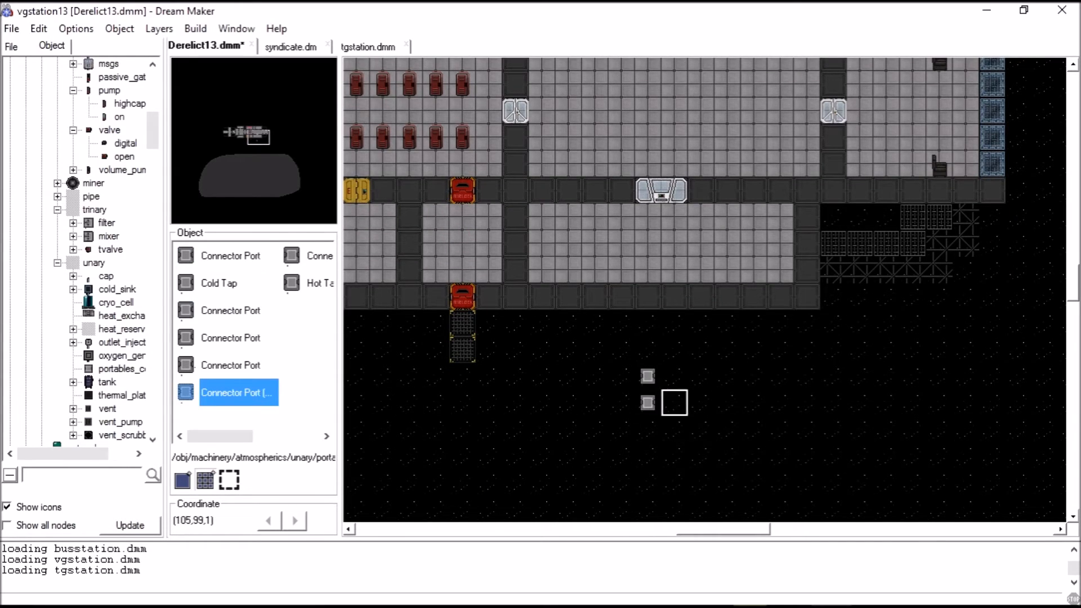
Read through the portables_connector.dm source code and close the file
double_click(119, 369)
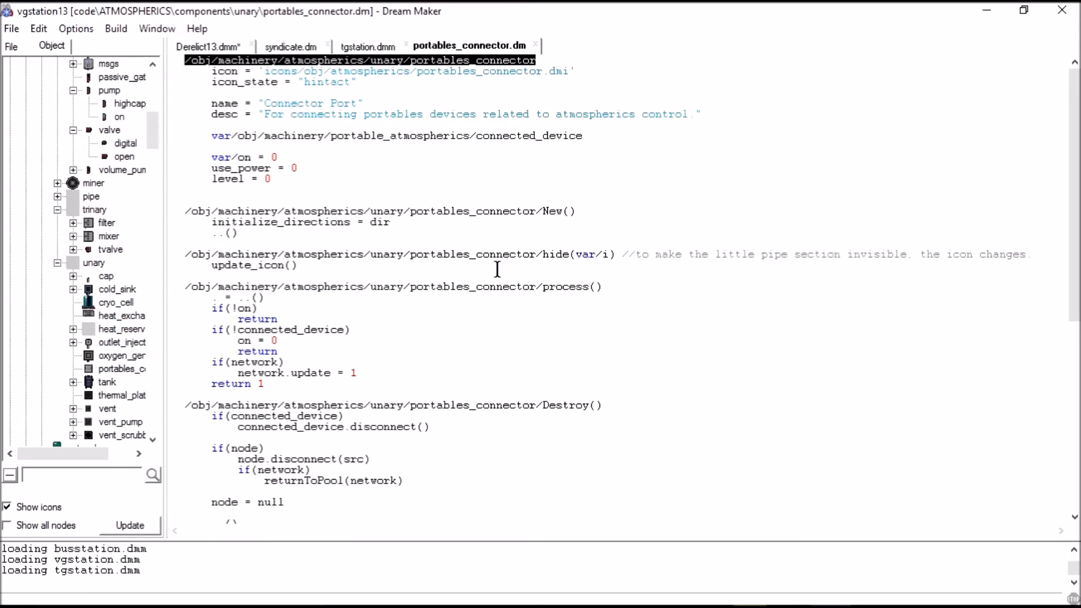
scroll(361, 323, "down", 7)
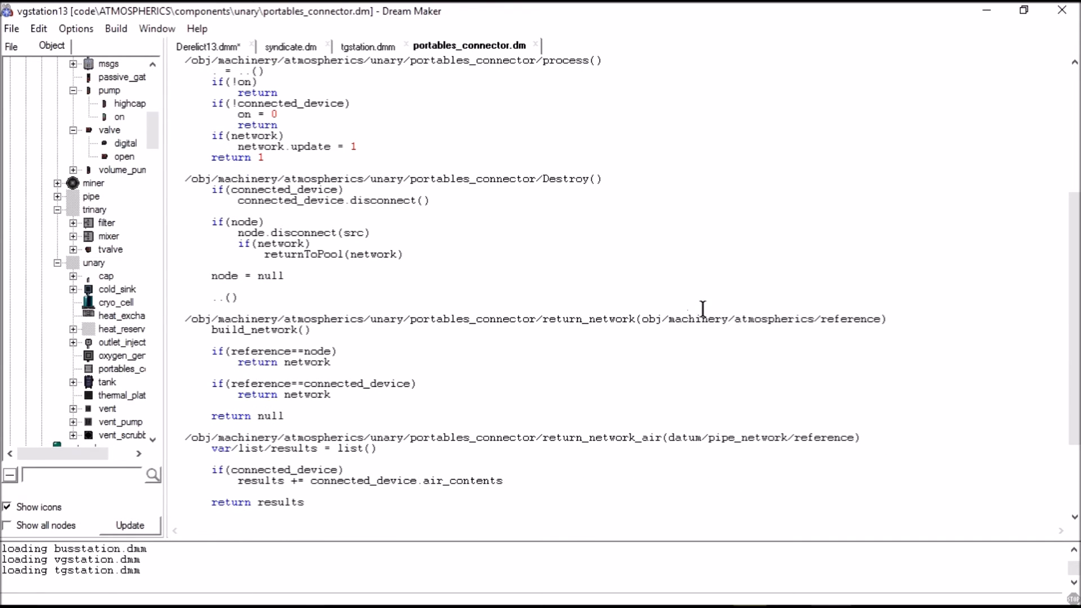
scroll(641, 378, "down", 5)
scroll(559, 405, "up", 12)
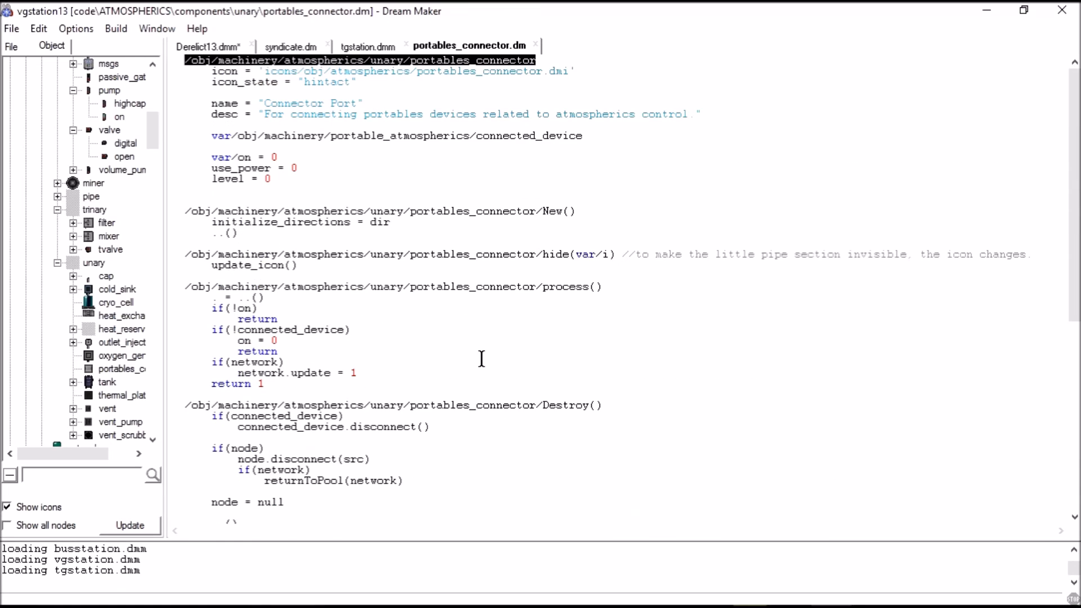
left_click(536, 44)
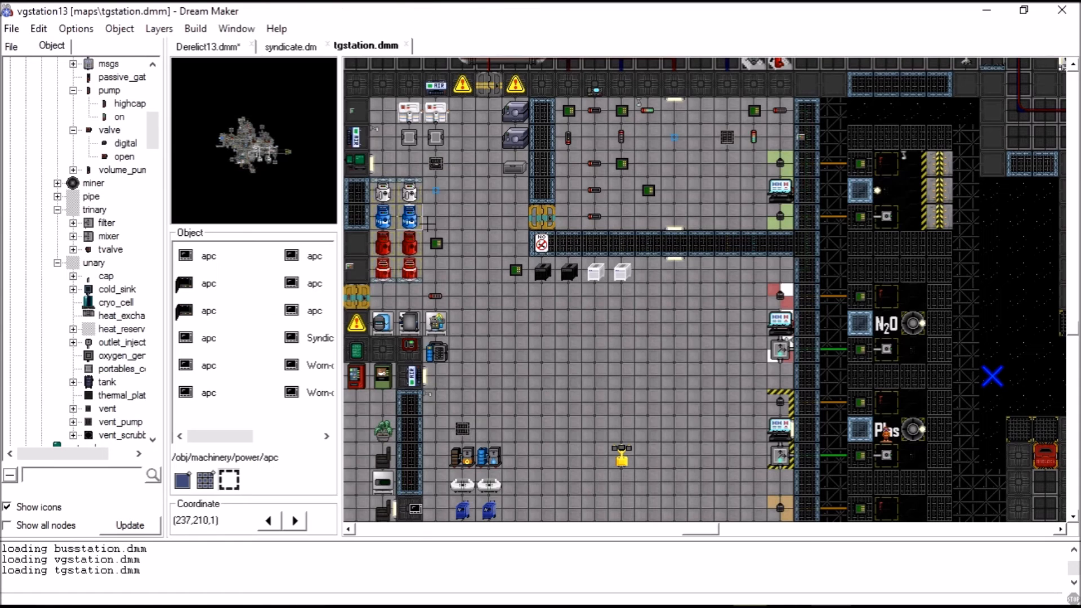
Return to Derelict13.dmm and compare the objects on the two connector port tiles south of the station
left_click(235, 47)
right_click(646, 383)
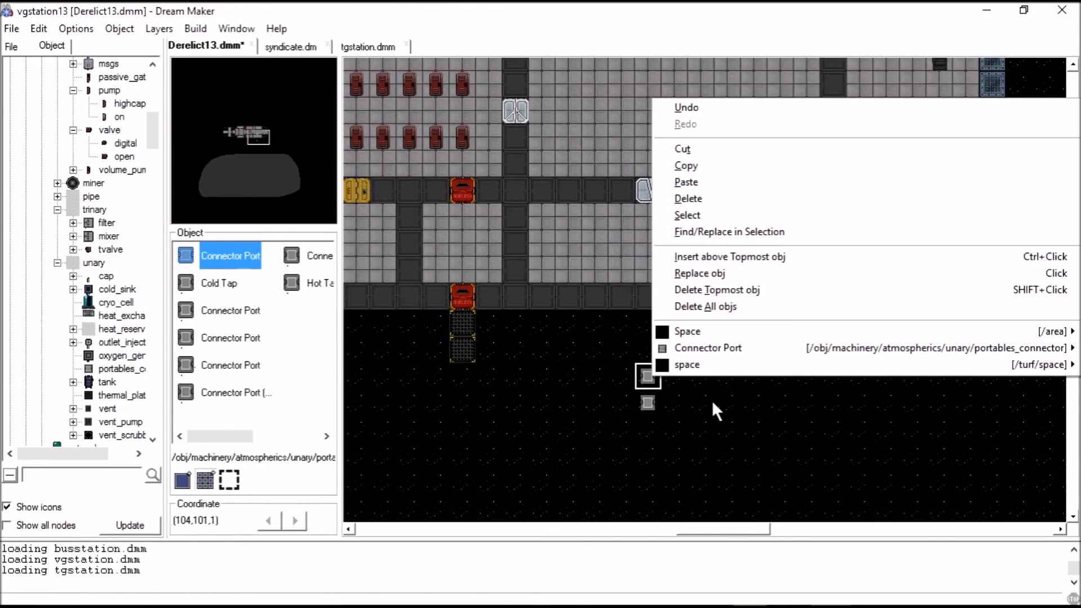
mouse_move(728, 344)
left_click(479, 384)
right_click(642, 404)
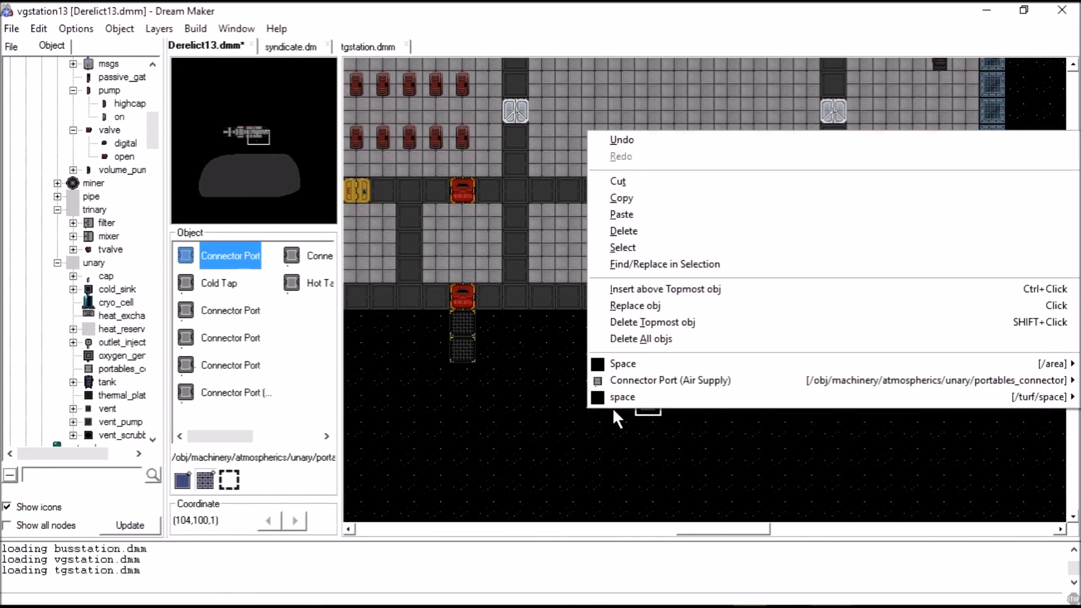
mouse_move(634, 386)
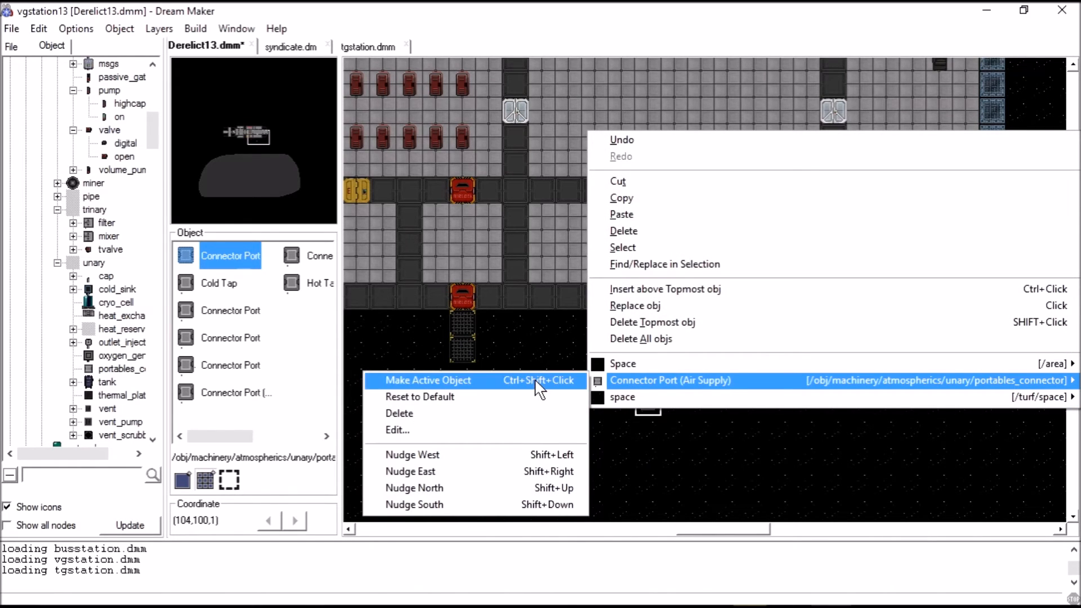
left_click(560, 380)
Replace the upper test port with another Connector Port (Air Supply) variant and inspect both port tiles
left_click(318, 256)
left_click(656, 379)
right_click(658, 380)
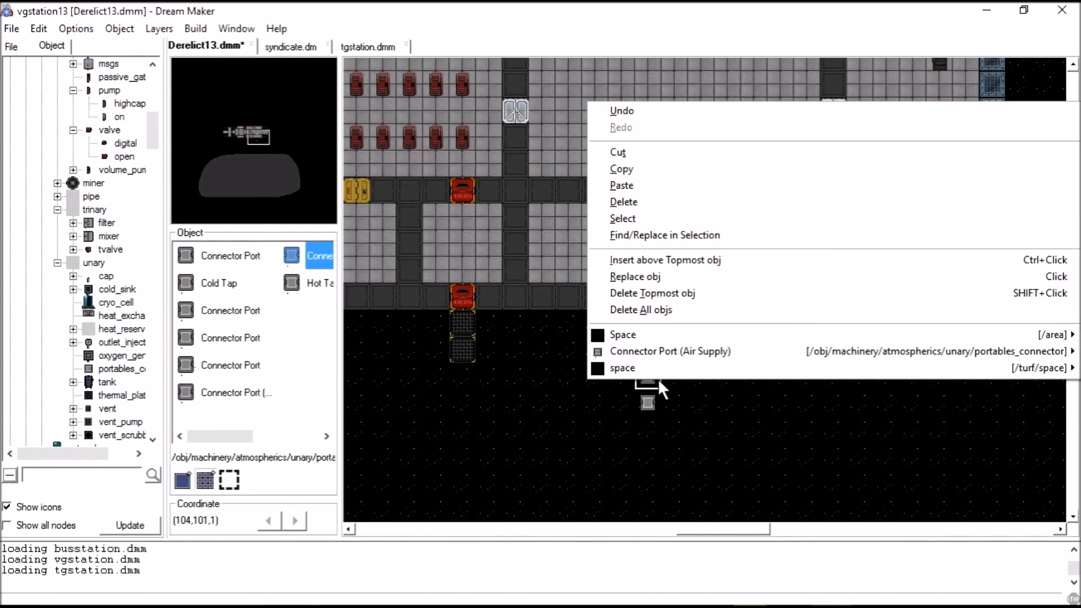
right_click(654, 397)
left_click(652, 425)
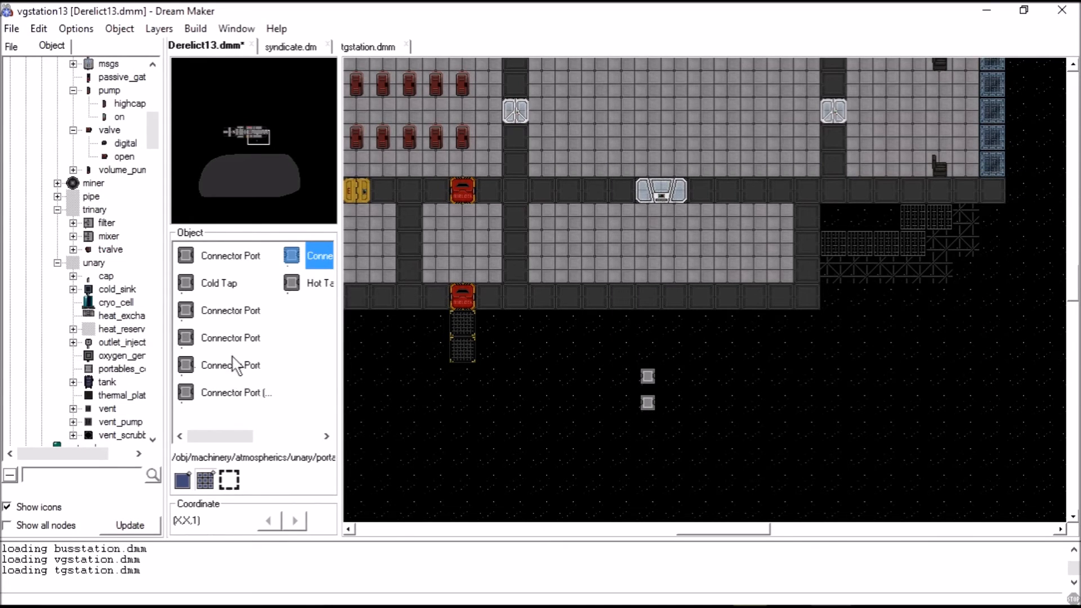
right_click(650, 400)
mouse_move(661, 368)
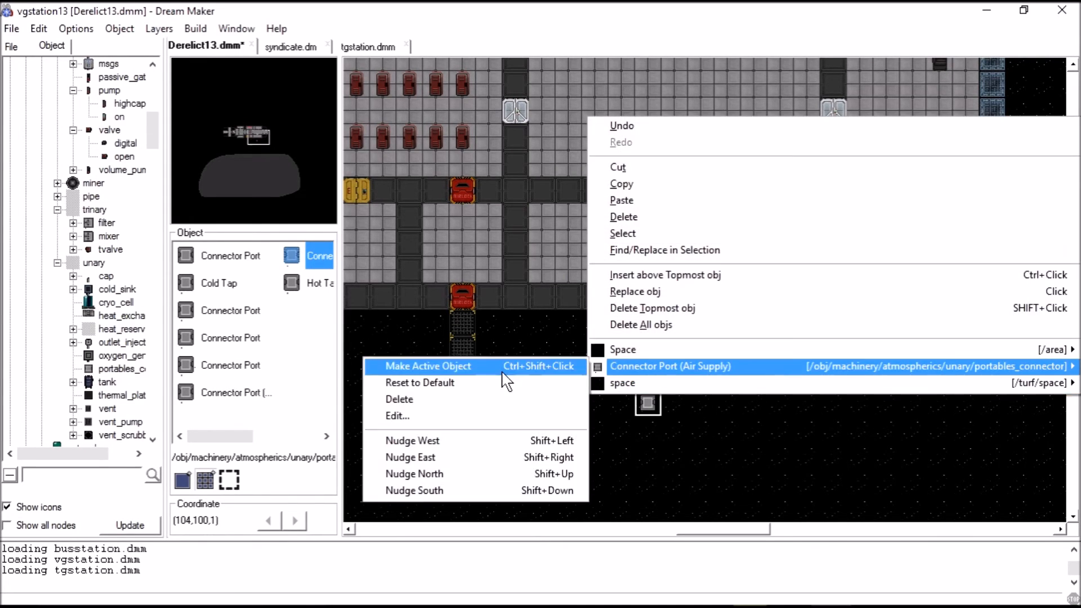
Delete both test connector ports from the space south of the station
left_click(495, 400)
right_click(651, 383)
mouse_move(638, 349)
left_click(452, 388)
Place three default Connector Ports down the westernmost floor column of the large room south of the central hall
left_click(232, 257)
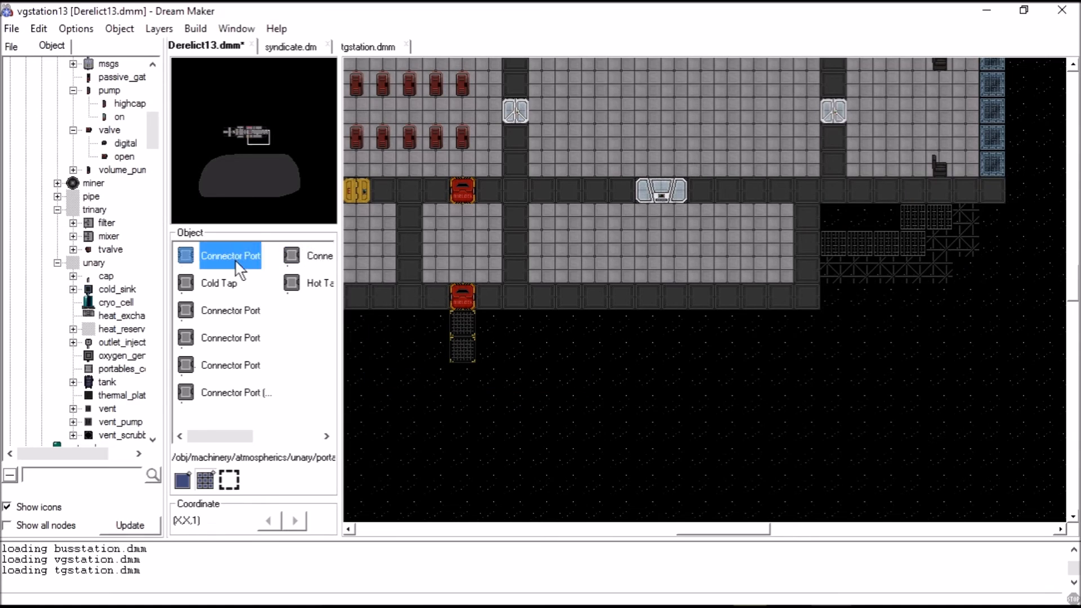
left_click_drag(542, 217, 556, 265)
right_click(539, 268)
left_click(558, 272)
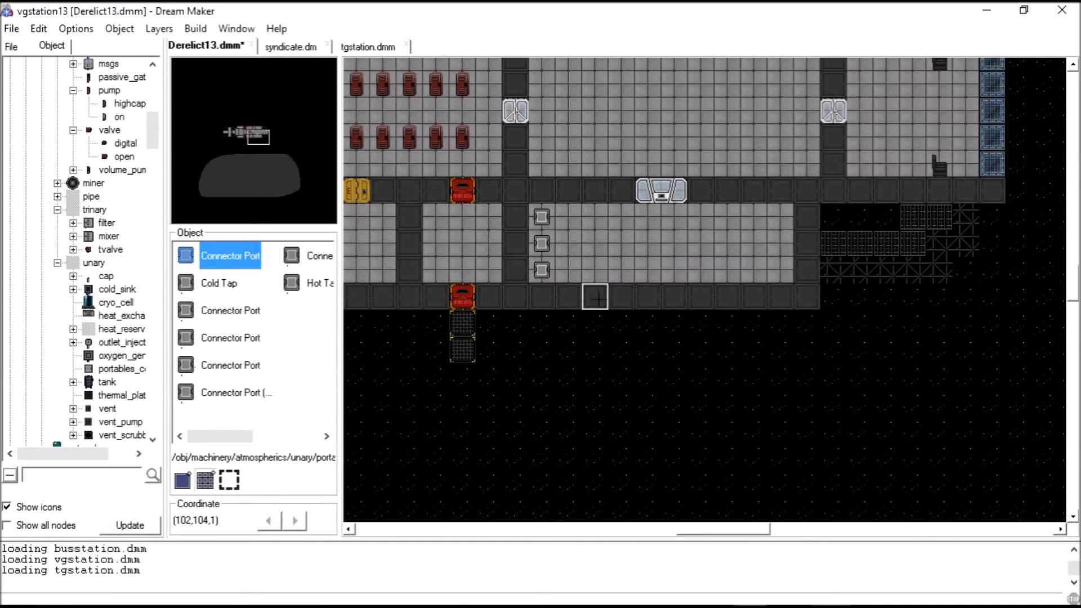
Examine the Oxygen Generator's source code in oxygen_generator.dm, close that file and return to Derelict13.dmm
left_click(112, 355)
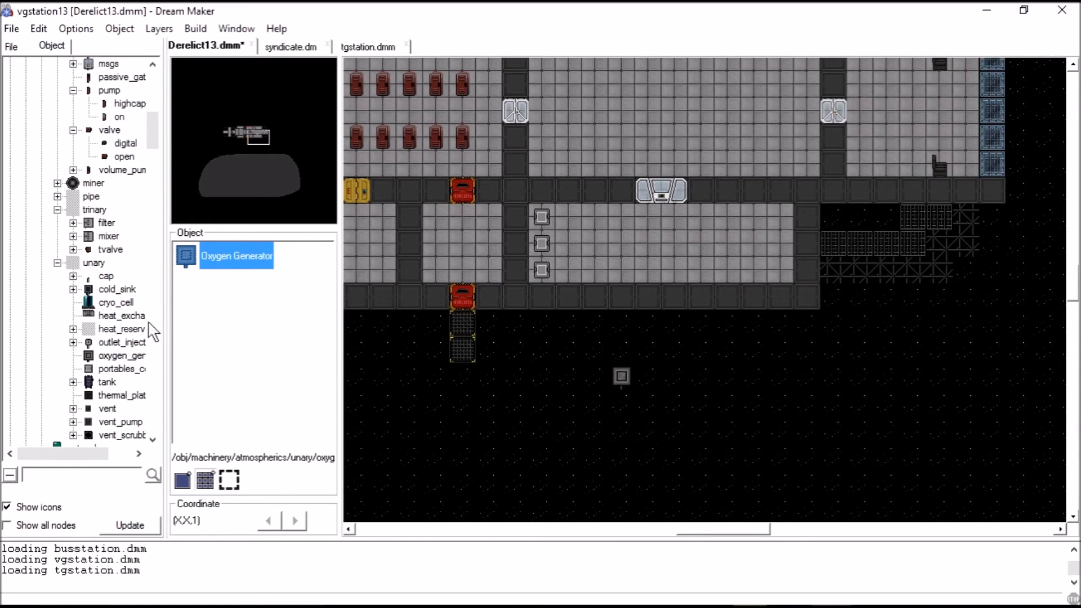
double_click(114, 356)
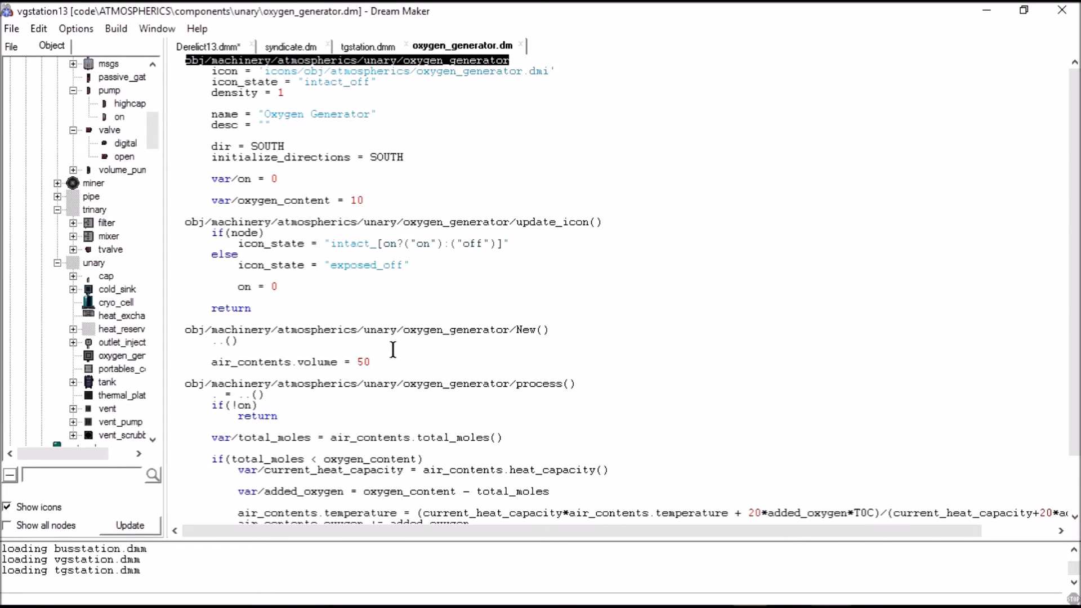
scroll(393, 347, "down", 5)
scroll(393, 433, "up", 5)
left_click(520, 45)
left_click(237, 48)
Generate the directional Oxygen Generator variants, and delete the test generator from the space south of the large southern room
right_click(253, 248)
left_click(362, 349)
left_click(615, 340)
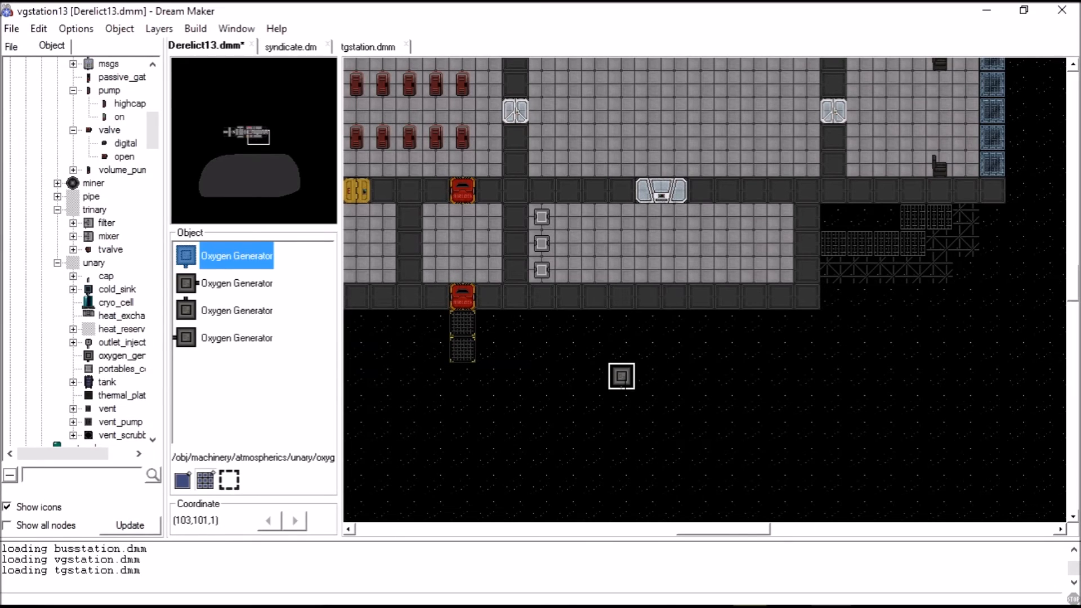
right_click(622, 376)
mouse_move(688, 356)
left_click(446, 391)
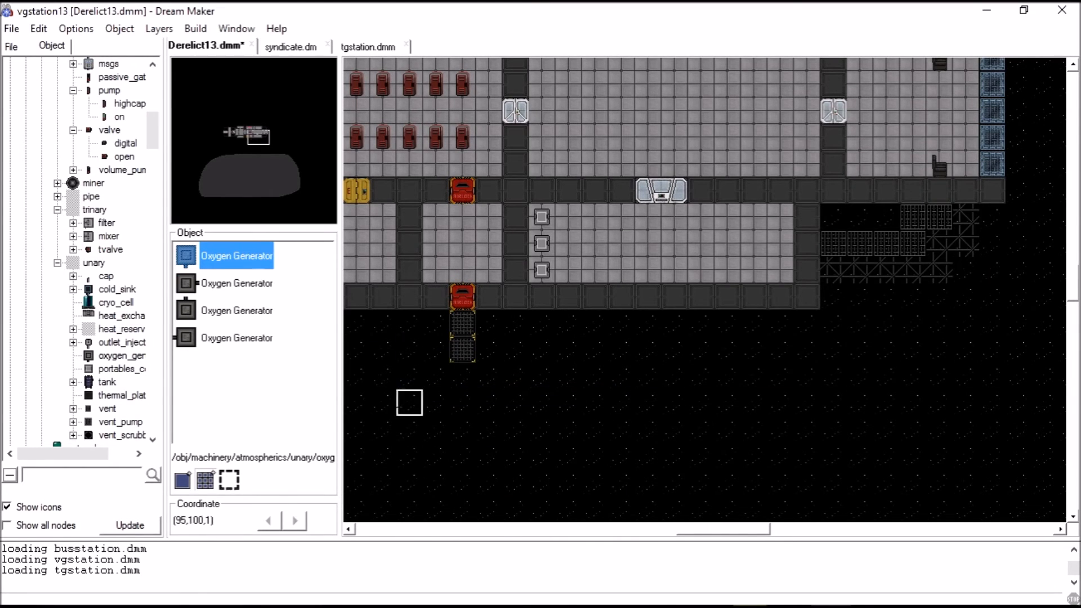
Place a Pressure Tank (Air) on each of the three connector ports in the large southern room
left_click(73, 382)
left_click(119, 370)
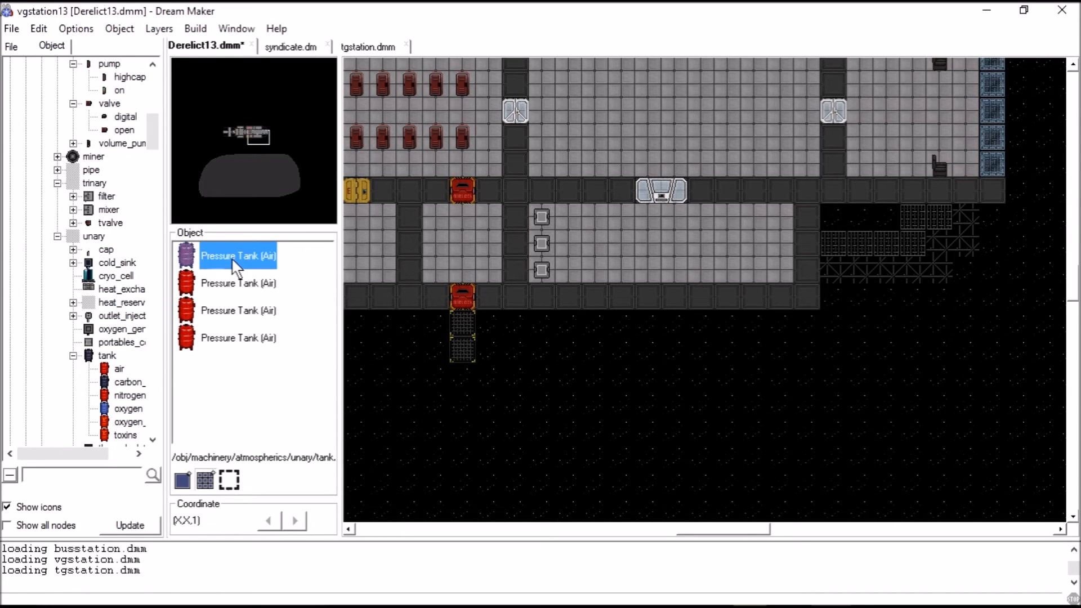
left_click(542, 217)
left_click(542, 243)
left_click(542, 270)
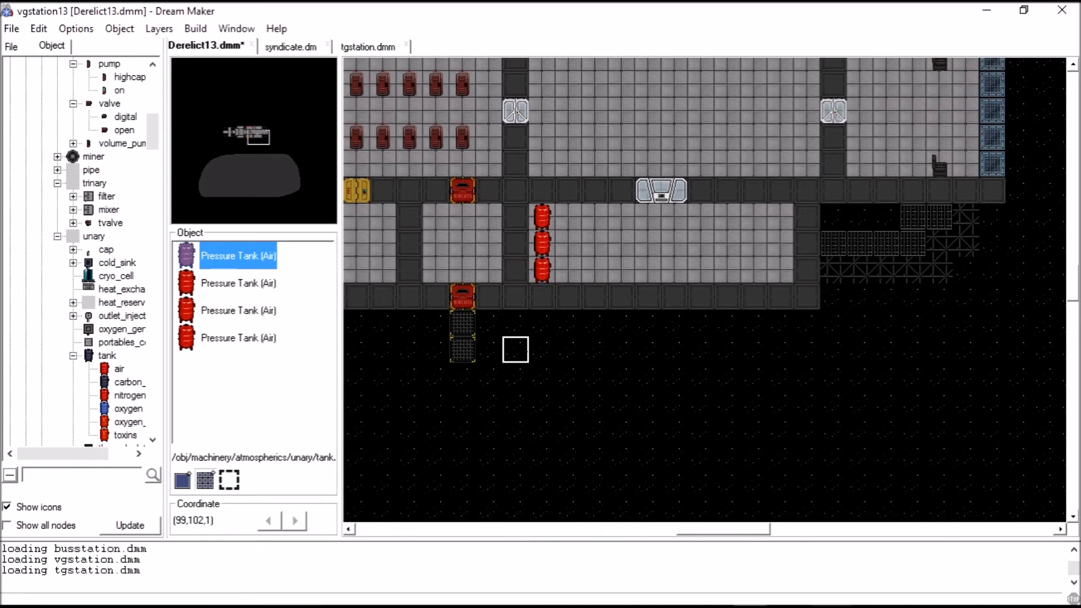
Examine the variables of the uppermost Pressure Tank (Air) and close them without changing anything
scroll(130, 383, "down", 2)
right_click(535, 219)
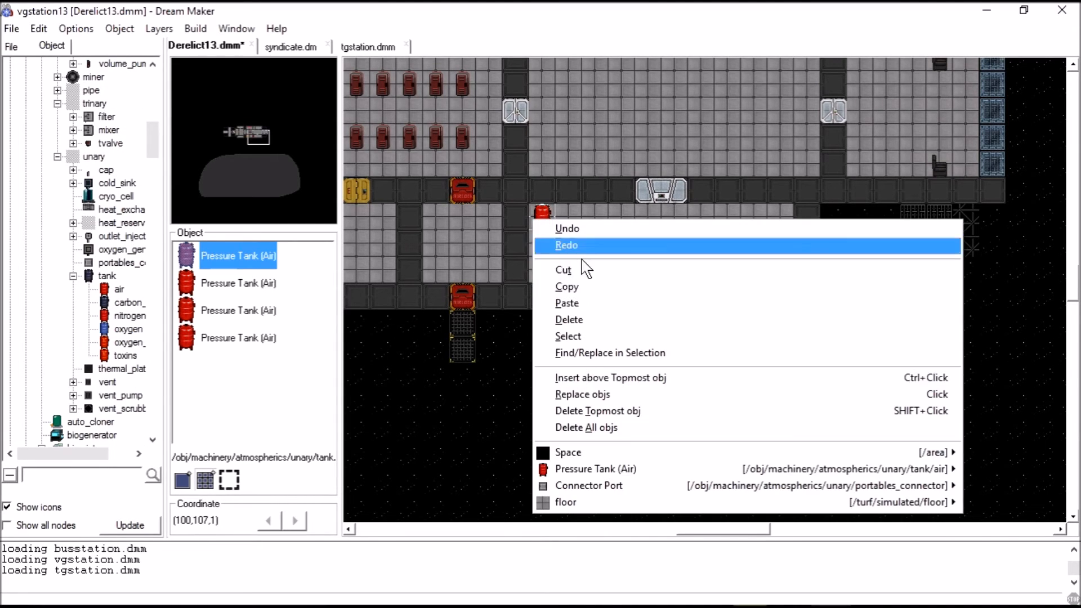
mouse_move(631, 471)
left_click(372, 519)
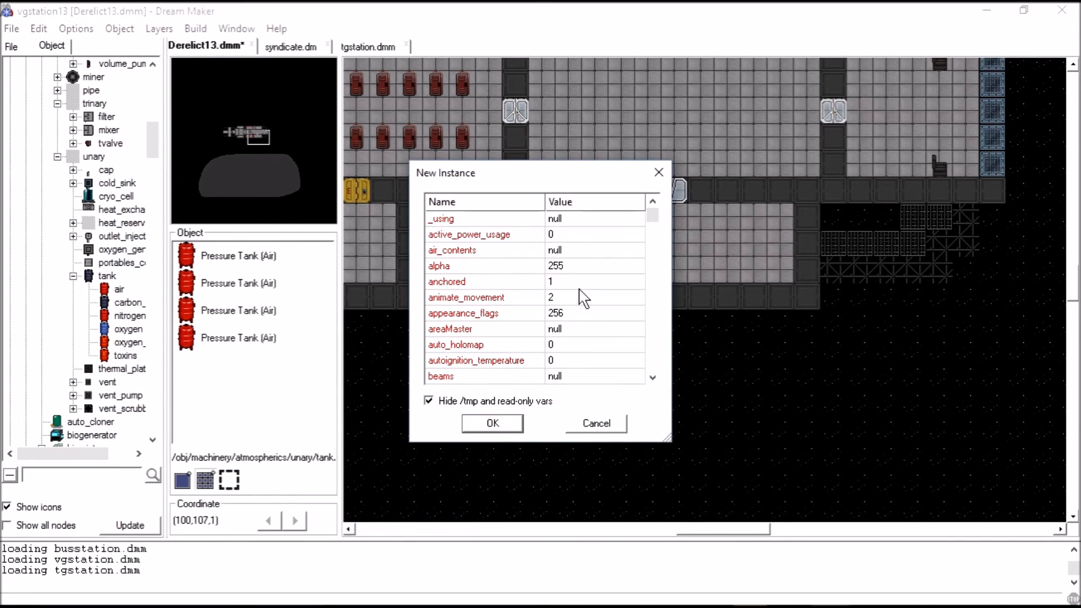
scroll(586, 290, "down", 12)
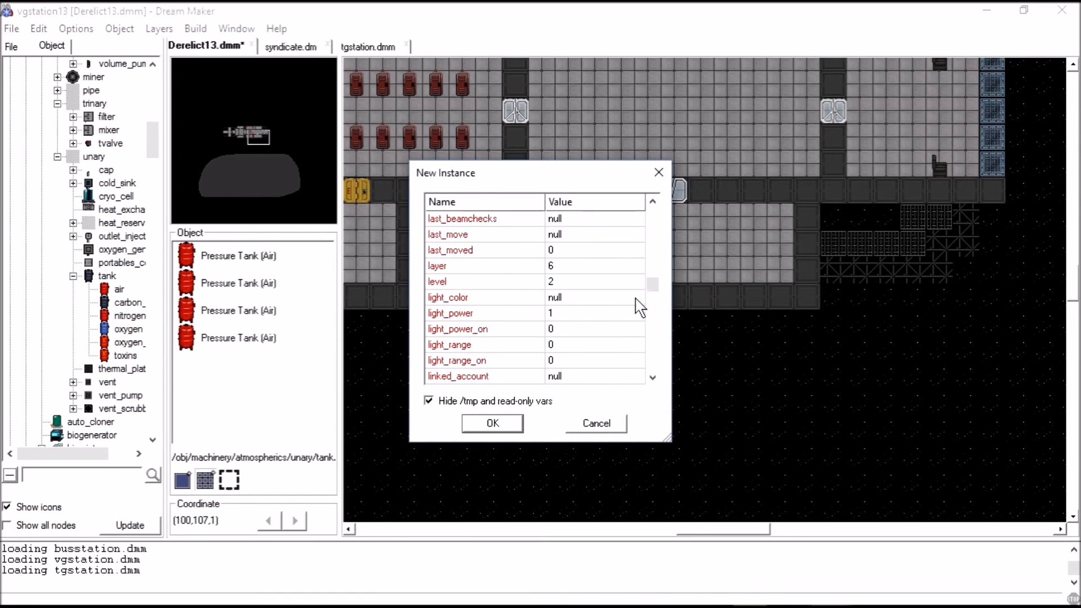
left_click_drag(653, 302, 652, 353)
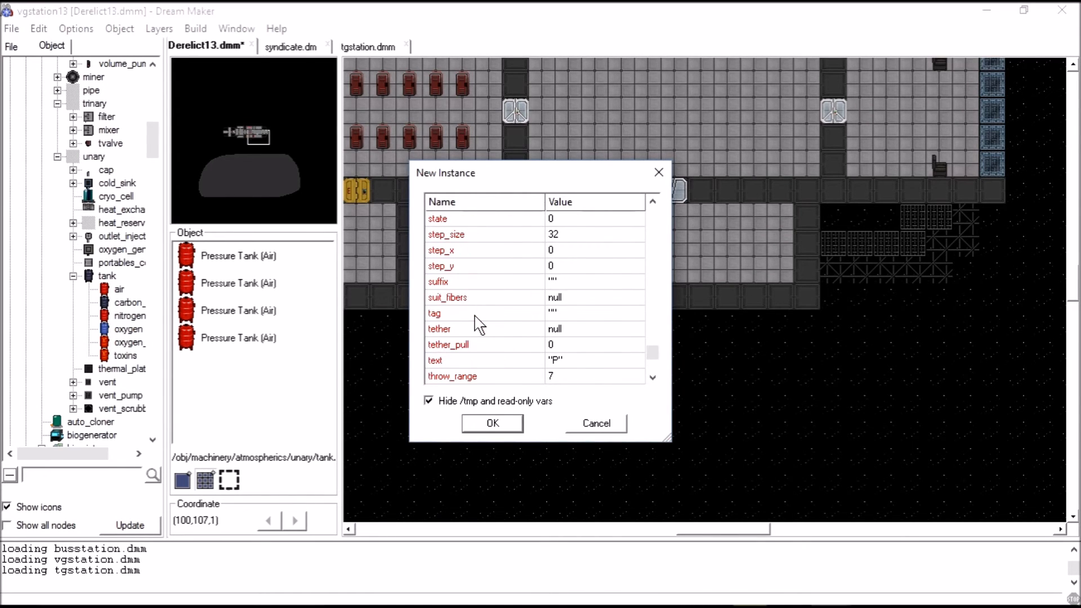
scroll(461, 355, "down", 4)
scroll(464, 335, "up", 20)
scroll(464, 336, "up", 15)
scroll(463, 334, "up", 10)
scroll(479, 349, "up", 10)
scroll(464, 355, "up", 5)
left_click(583, 426)
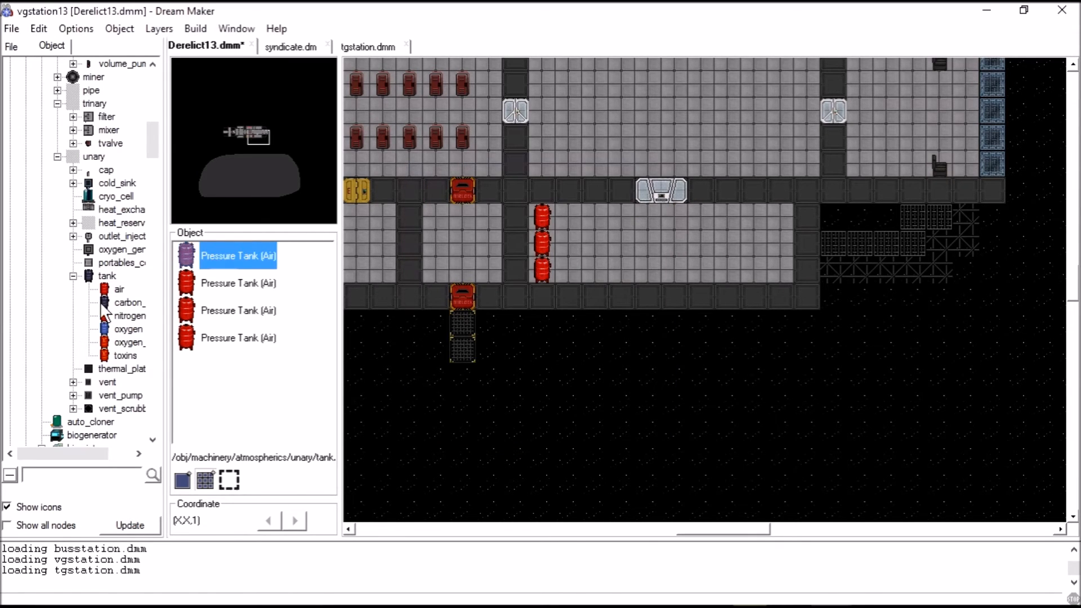
Find the hidden general pipe manifold among the atmospherics types and generate its instances from directions
scroll(60, 351, "up", 4)
left_click(58, 315)
left_click(57, 262)
left_click(58, 249)
left_click(73, 289)
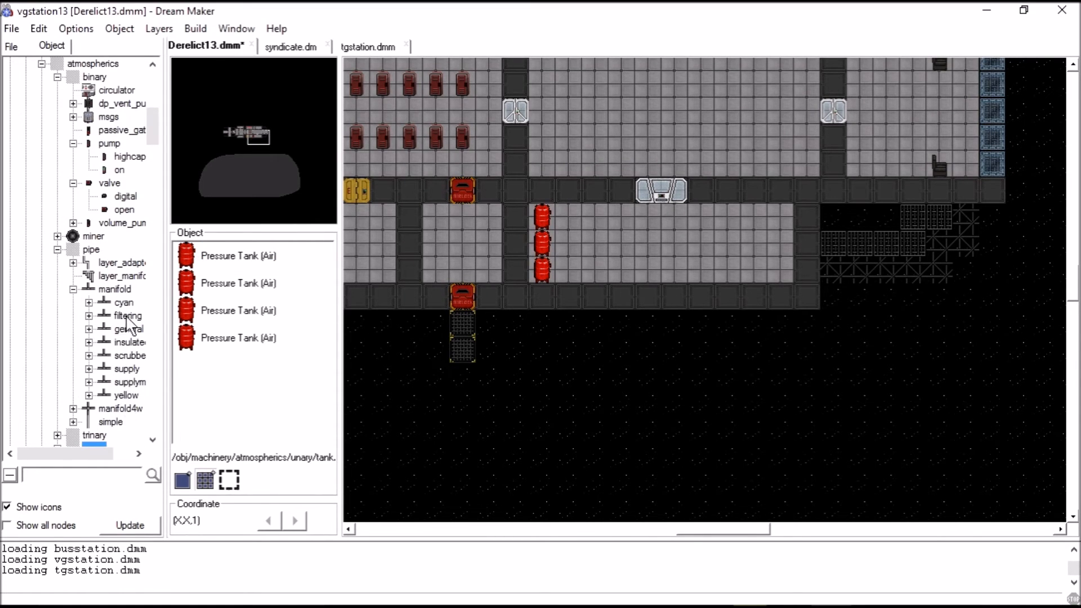
left_click(89, 329)
left_click_drag(73, 453, 91, 453)
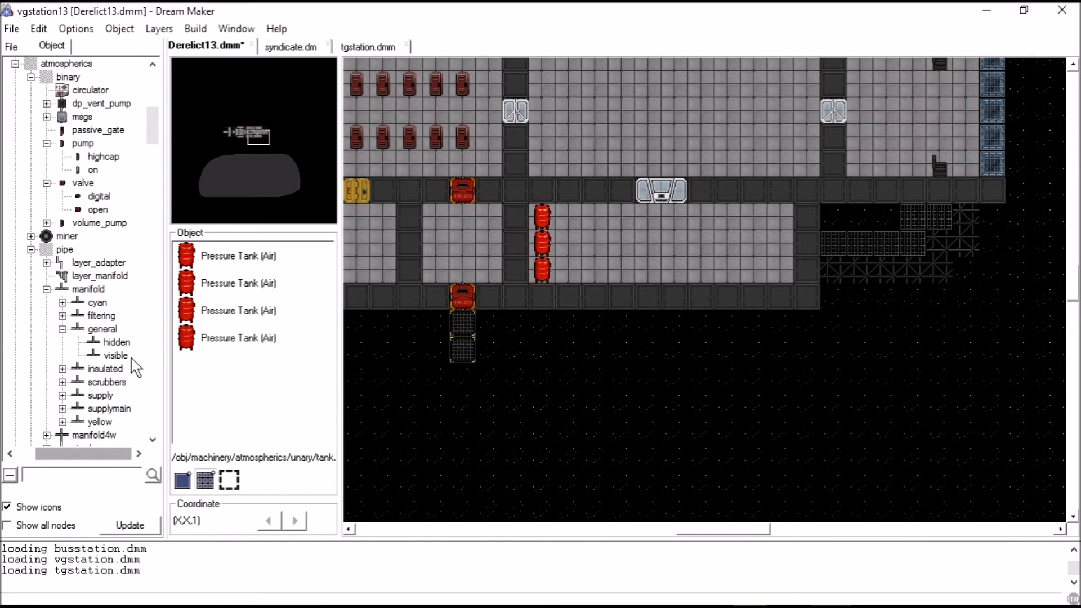
left_click(111, 342)
right_click(235, 256)
left_click(297, 353)
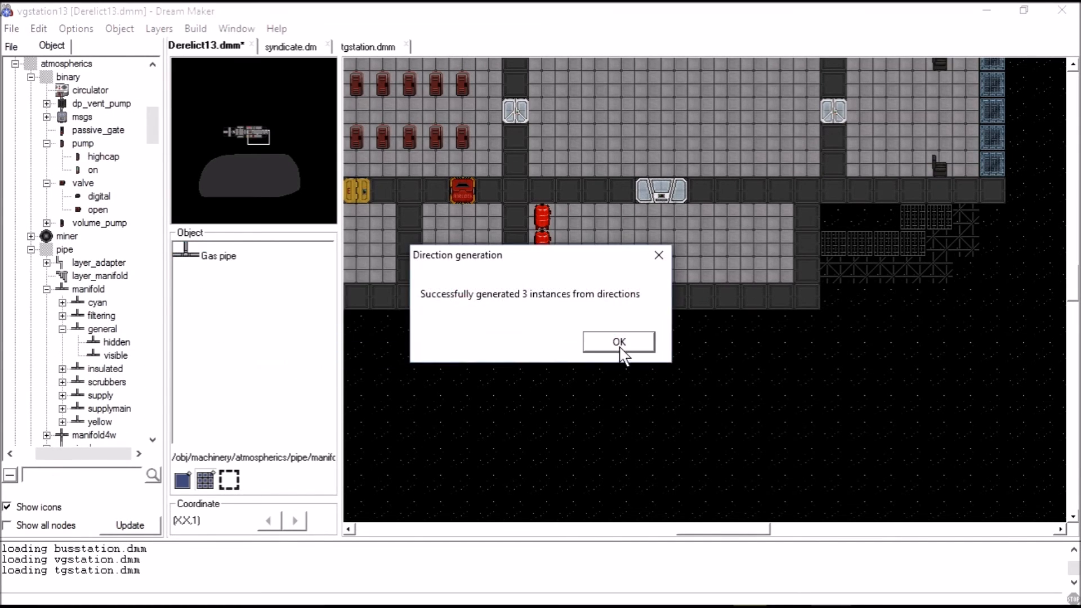
left_click(618, 345)
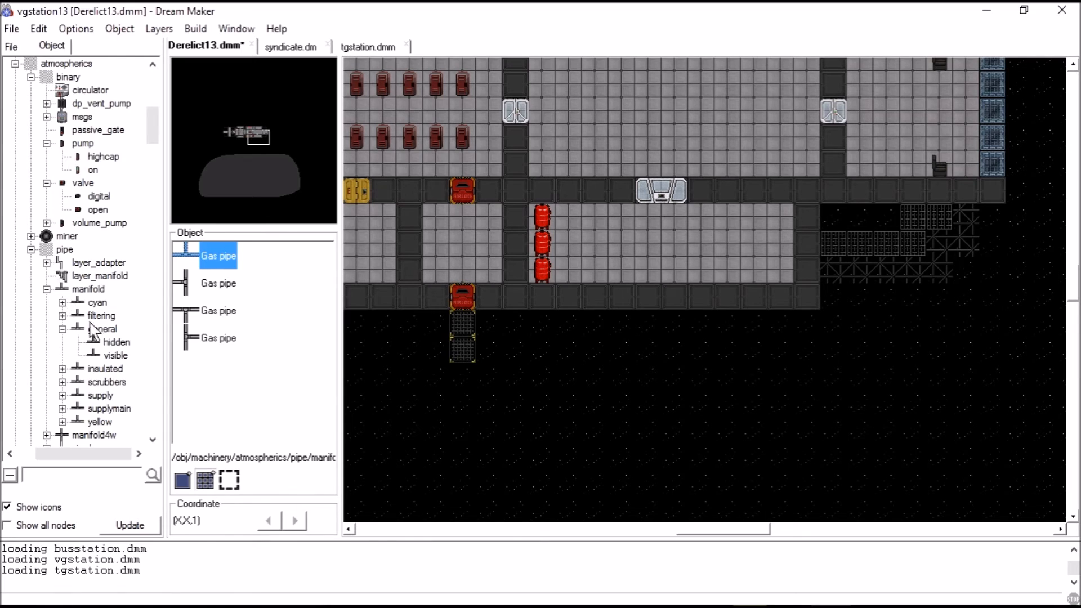
Browse the four-way manifold types and select the Air supply pipe variant beneath the hidden supply type
scroll(85, 344, "down", 2)
left_click(48, 367)
scroll(116, 329, "down", 1)
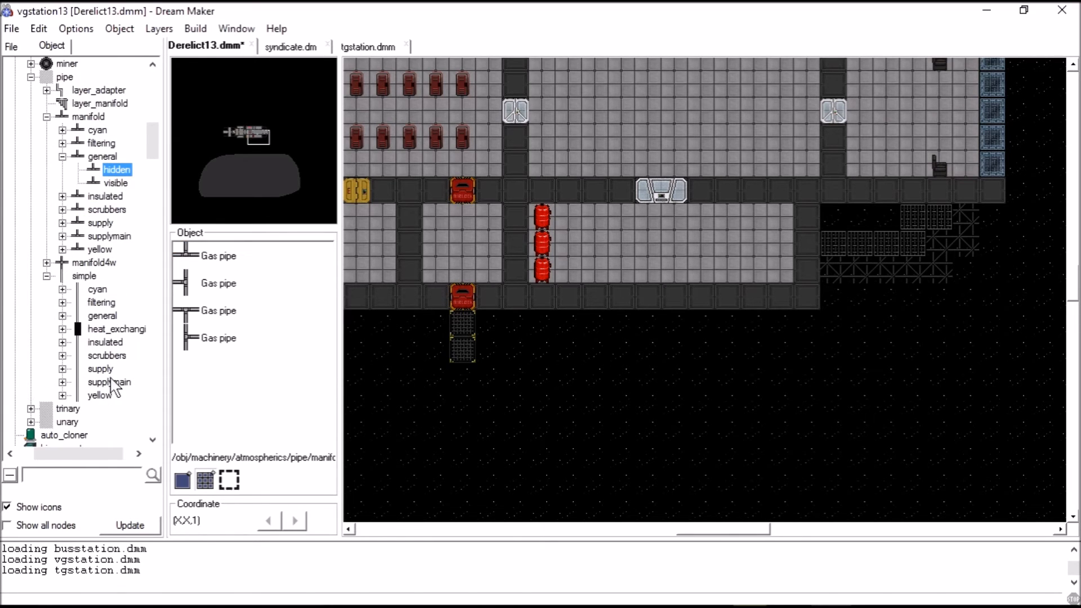
left_click(94, 265)
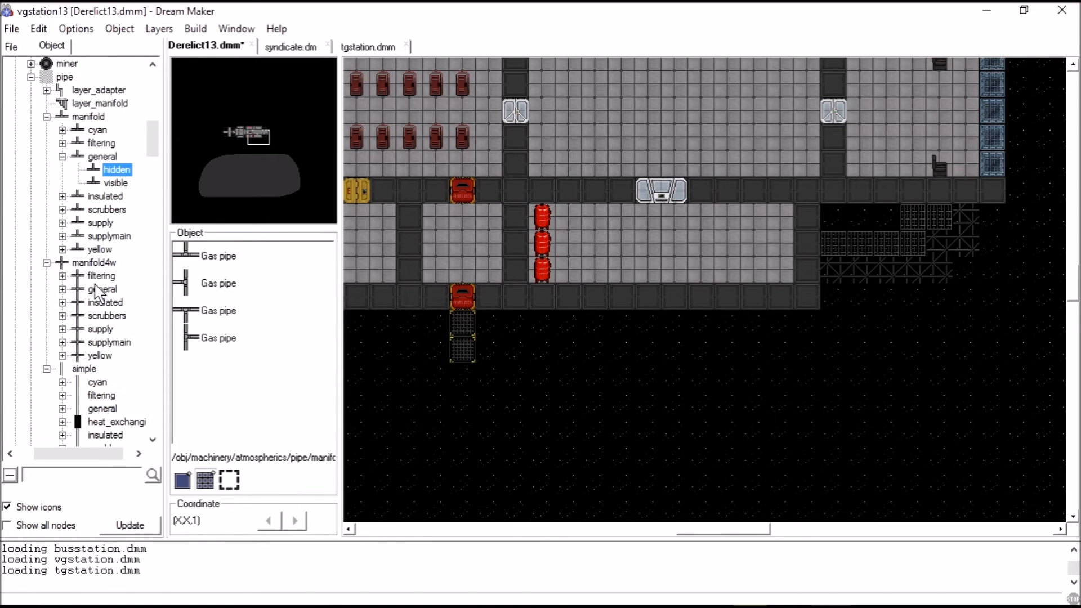
left_click(62, 329)
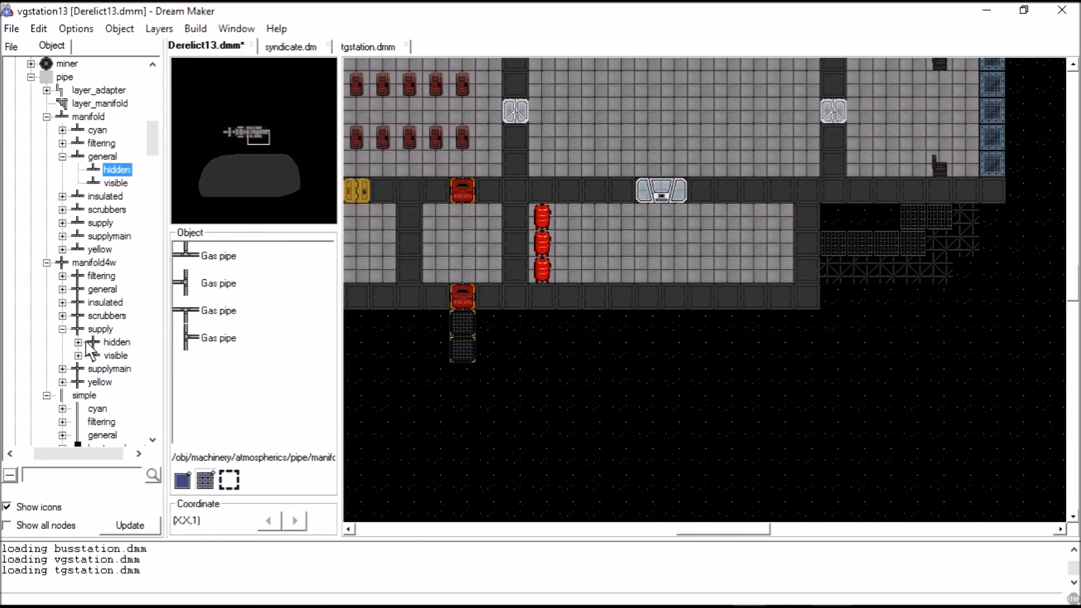
left_click(79, 343)
left_click(122, 355)
left_click_drag(89, 453, 73, 455)
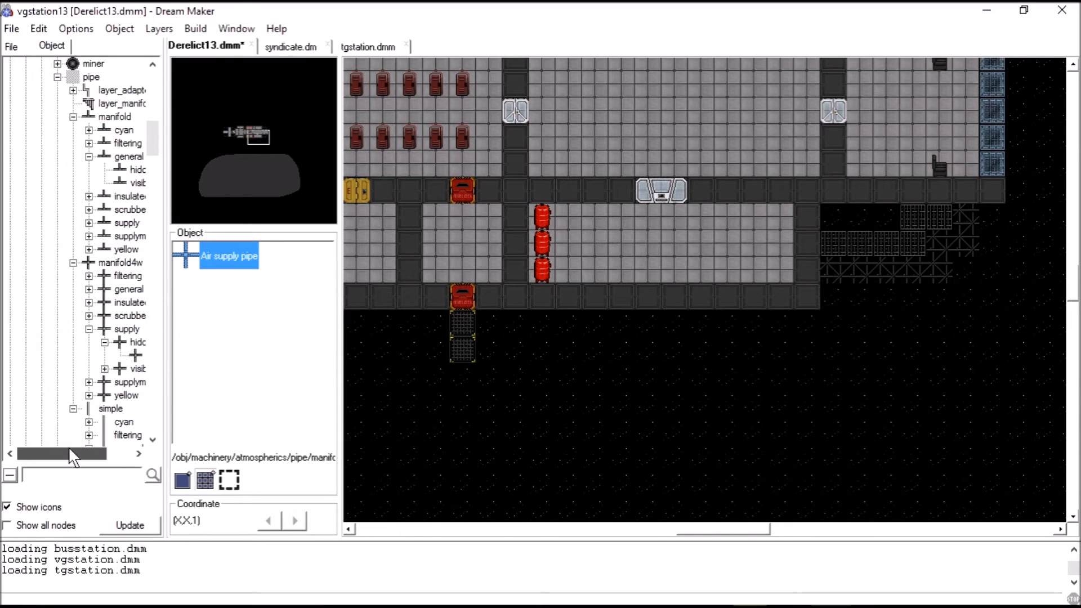
right_click(598, 246)
left_click(542, 349)
Select the horizontal variant of the simple hidden Air supply pipe for placement
left_click(73, 263)
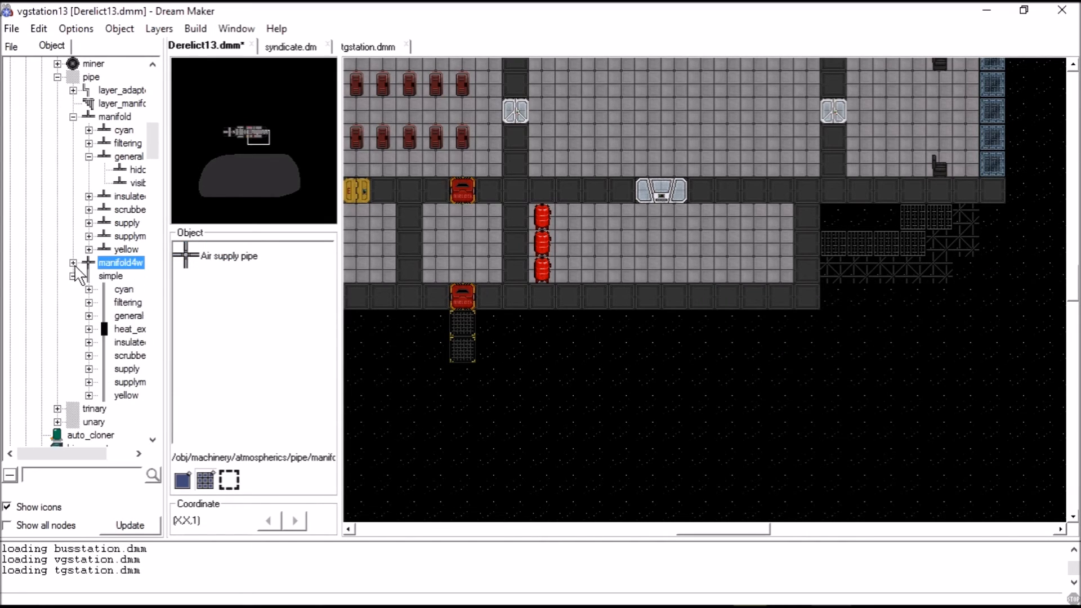
double_click(127, 369)
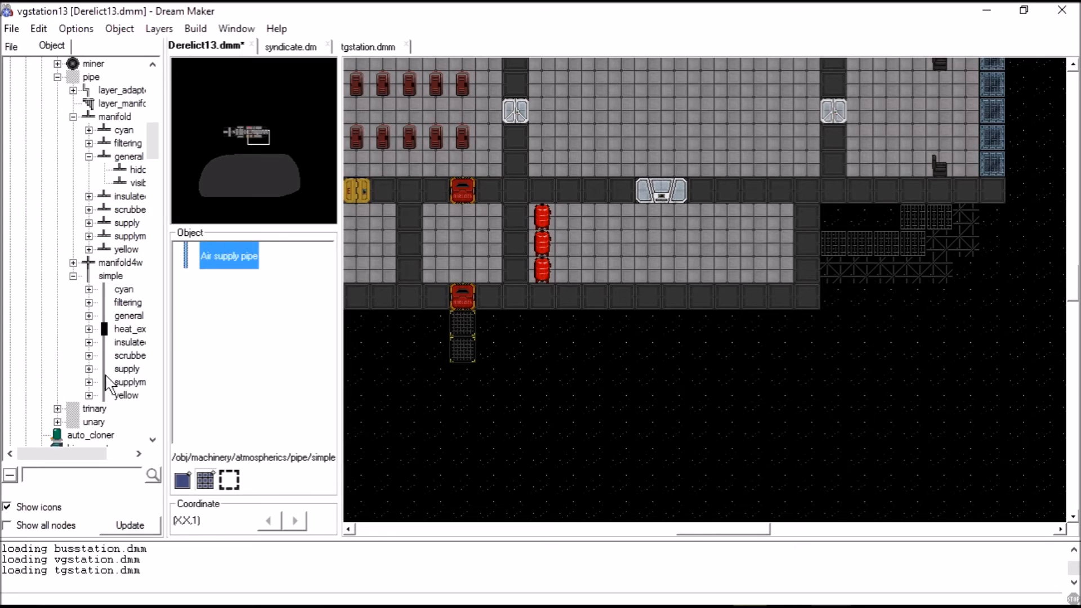
left_click(231, 312)
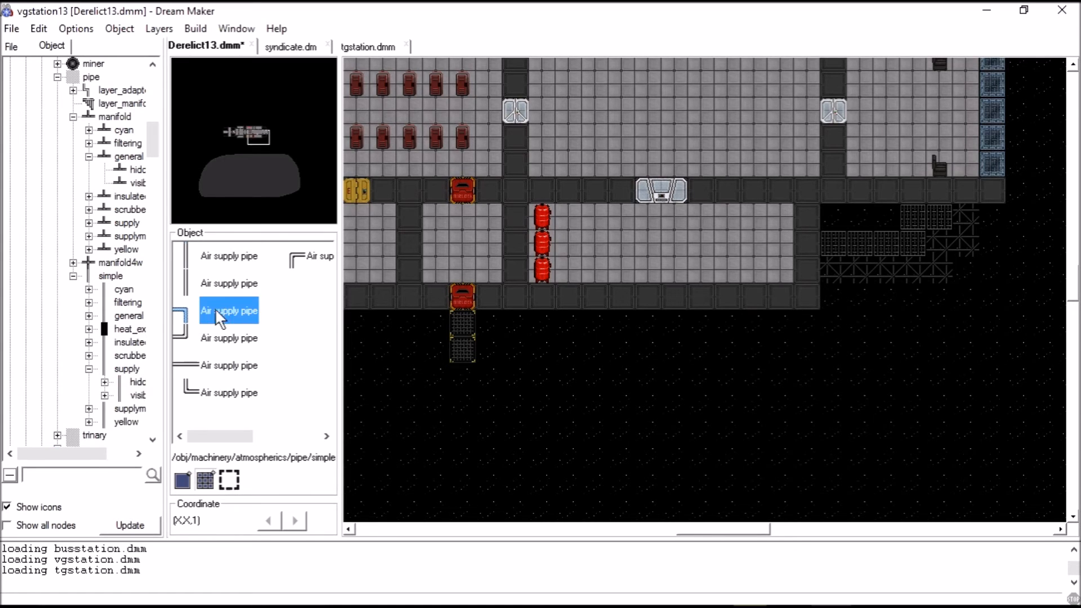
left_click(224, 350)
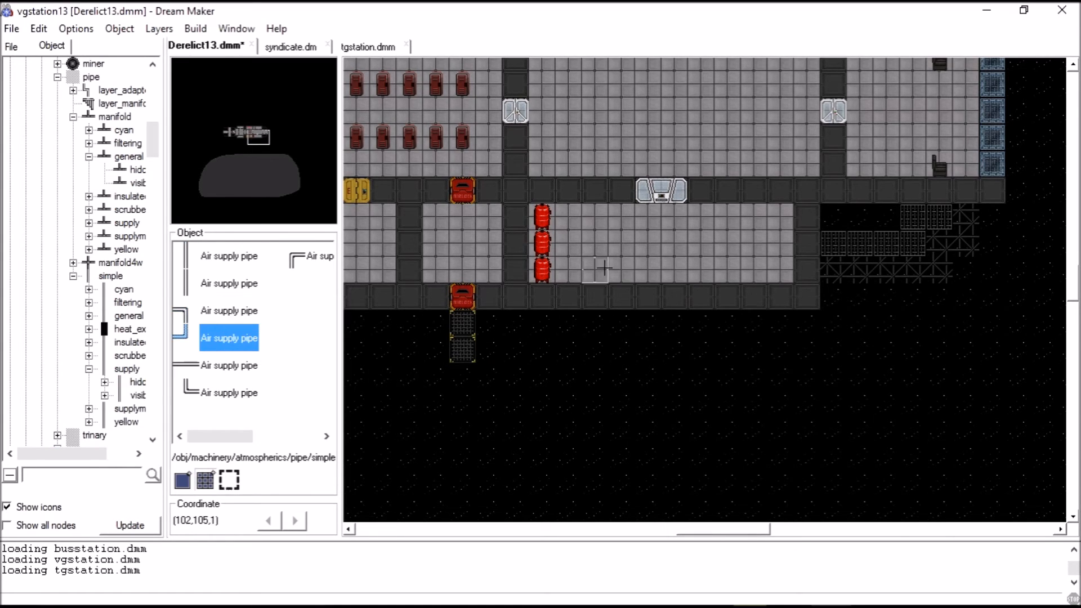
left_click(223, 369)
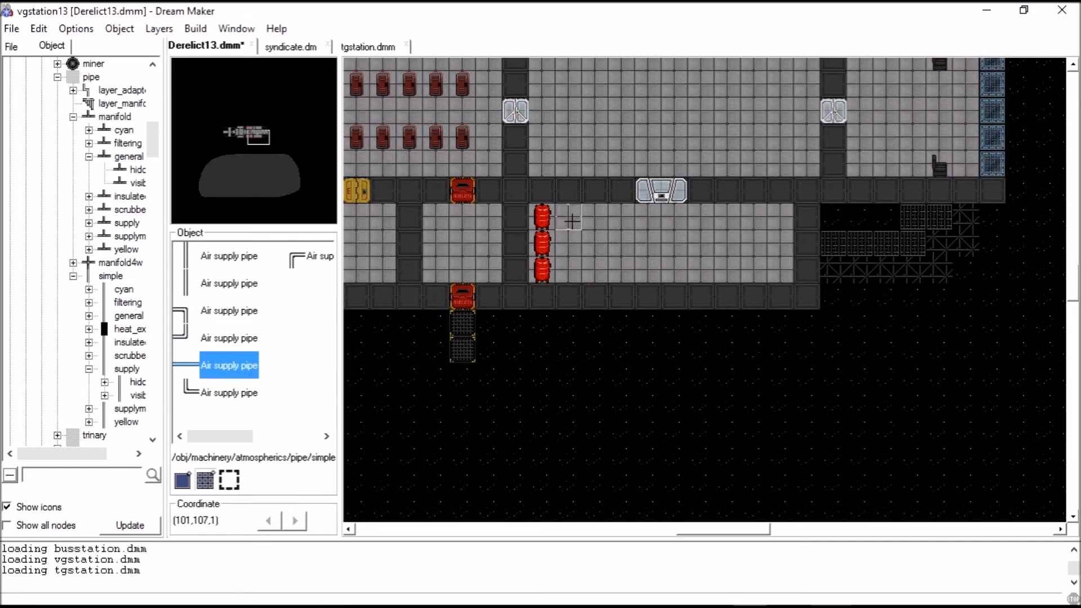
Try a horizontal Air supply pipe on the floor tile east of the uppermost pressure tank, and remove it again
right_click(555, 224)
right_click(571, 211)
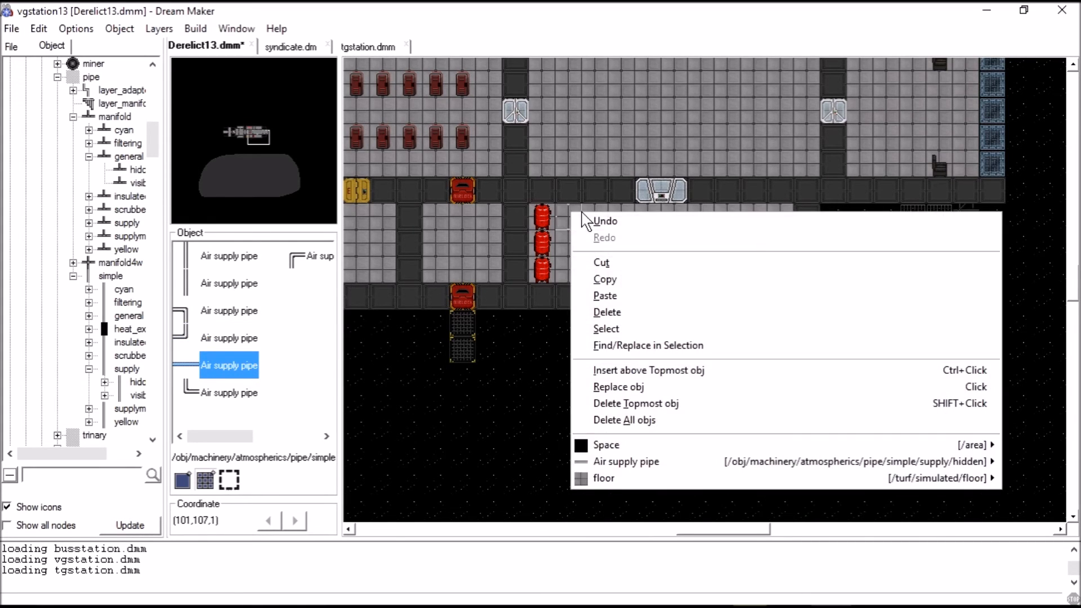
right_click(593, 210)
right_click(589, 243)
left_click(642, 225)
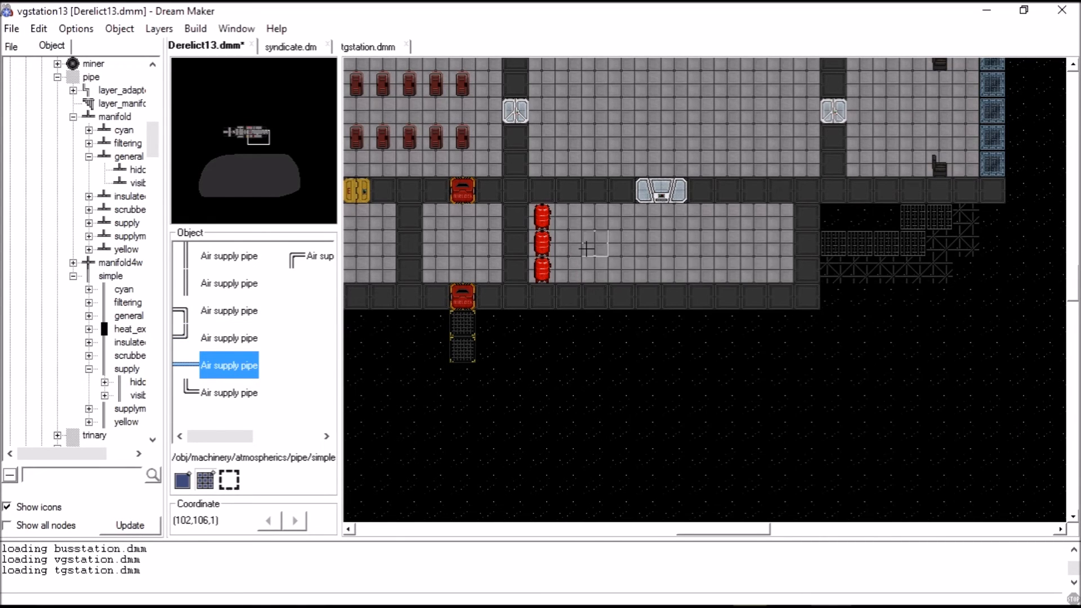
Try corner and horizontal Air supply pipes on the floor tiles east of the middle pressure tank, and clear them again
left_click(209, 346)
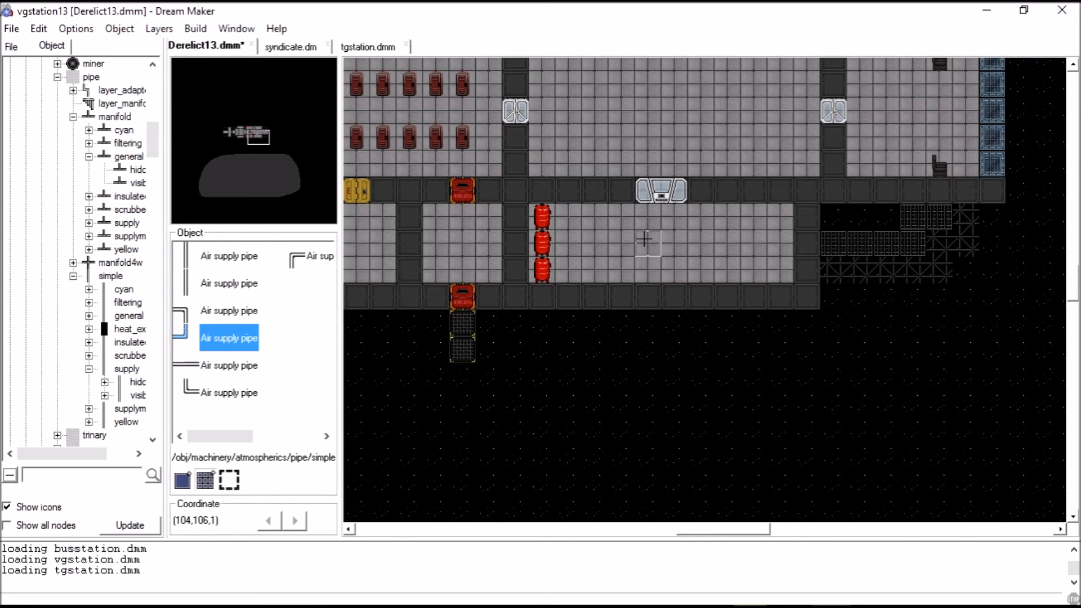
right_click(598, 237)
right_click(623, 242)
left_click(587, 253)
left_click(239, 364)
right_click(617, 241)
left_click(623, 237)
right_click(626, 240)
left_click(598, 343)
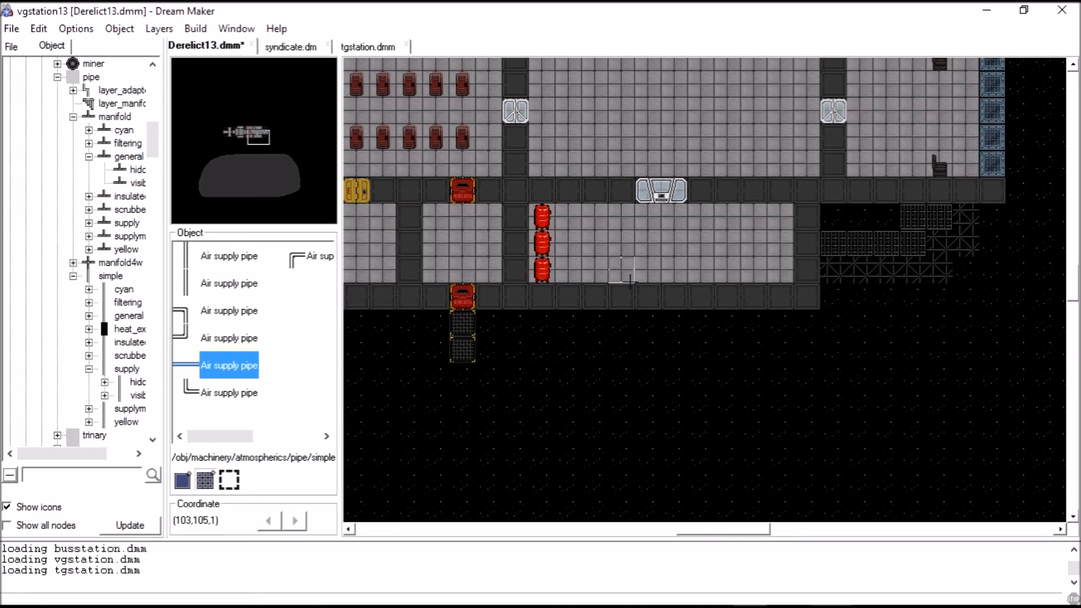
Look over the station's rooms from east to west and browse the machinery object types for further equipment
scroll(609, 332, "up", 5)
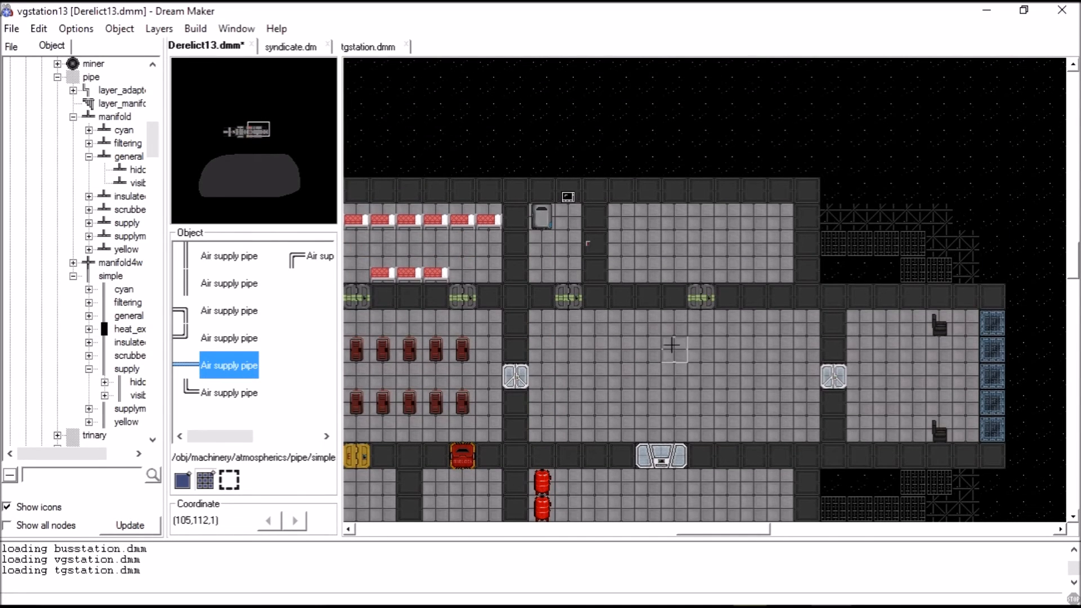
scroll(631, 341, "down", 3)
scroll(684, 359, "left", 5)
scroll(684, 359, "left", 2)
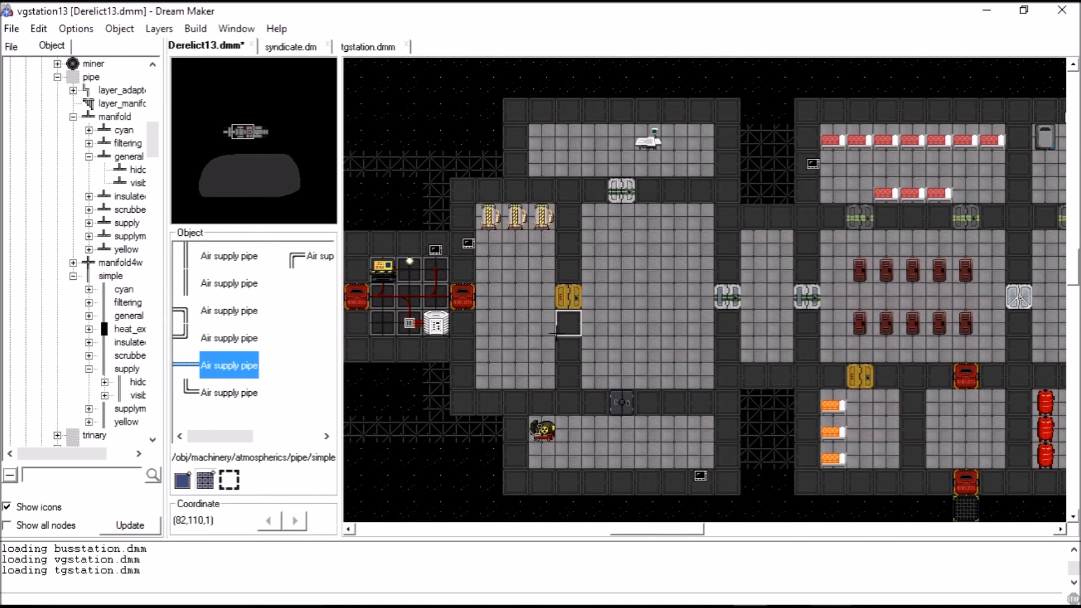
scroll(741, 331, "right", 4)
scroll(741, 330, "right", 1)
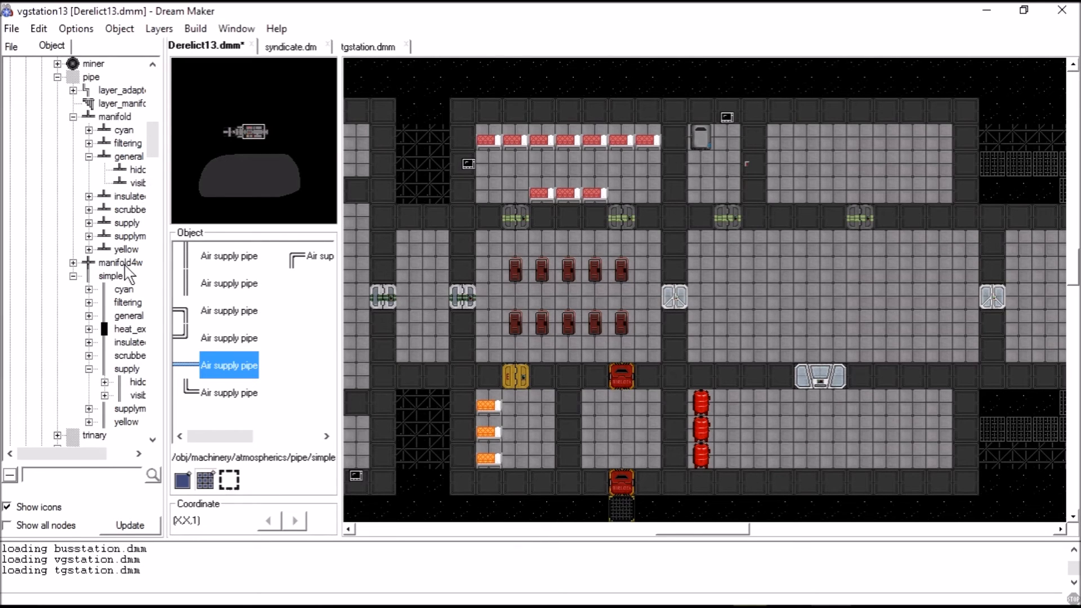
scroll(85, 226, "down", 5)
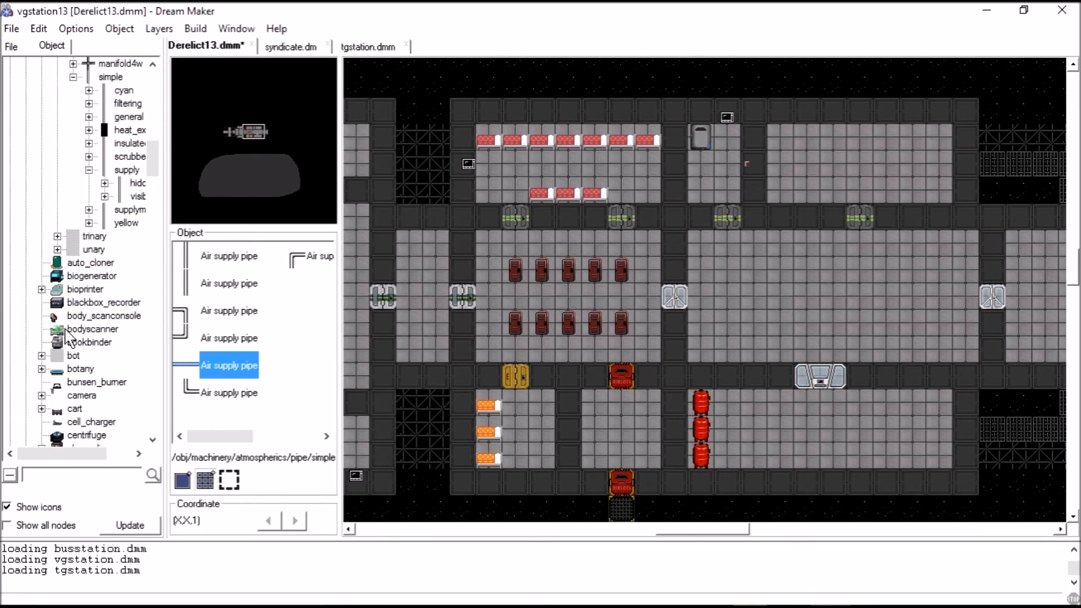
scroll(74, 420, "down", 4)
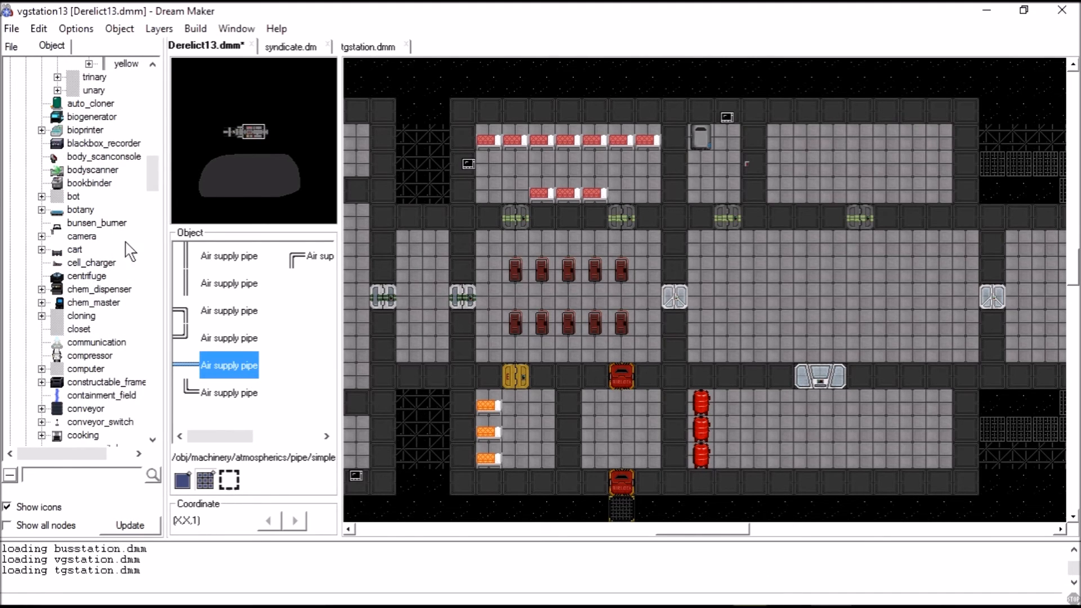
scroll(101, 349, "up", 3)
scroll(57, 366, "up", 10)
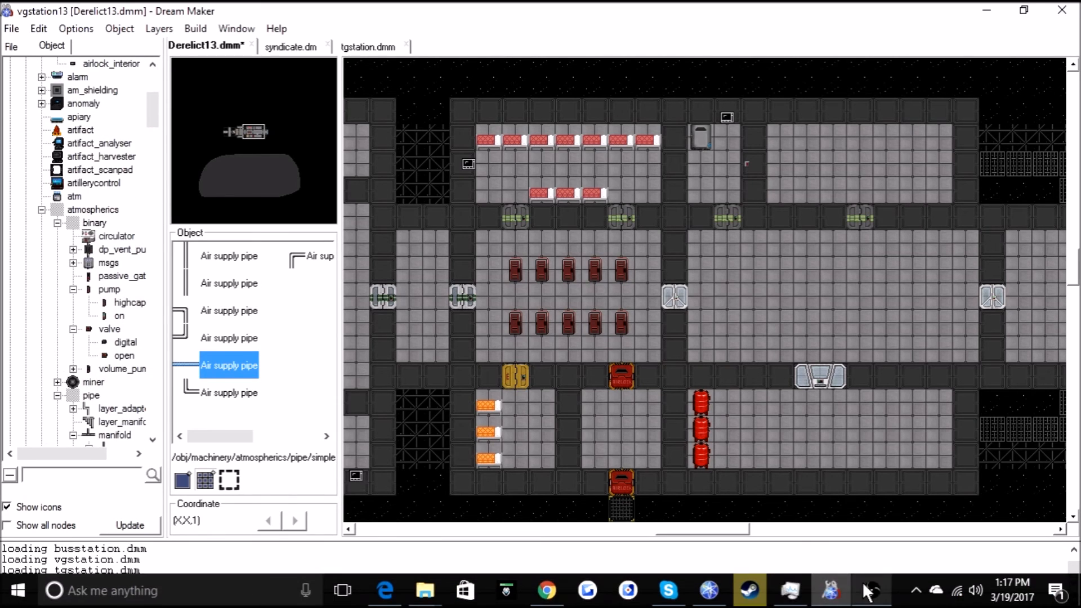
left_click(869, 593)
left_click(475, 82)
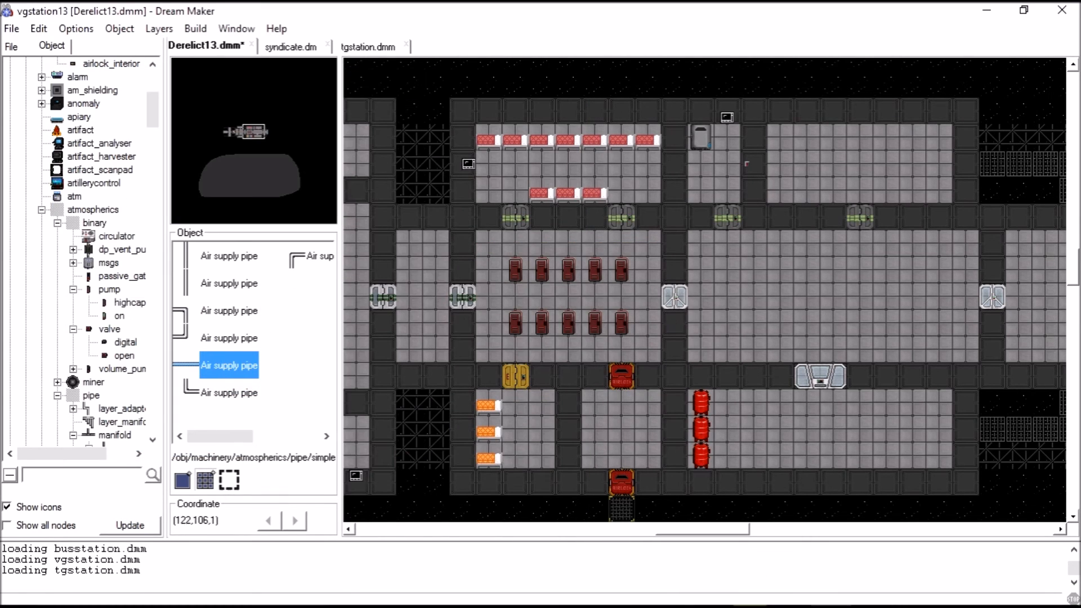
Look back and forth over the station's central and eastern rooms to decide where equipment should go
key("Right")
key("Right")
key("Right")
key("Right")
key("Right")
key("Right")
key("Right")
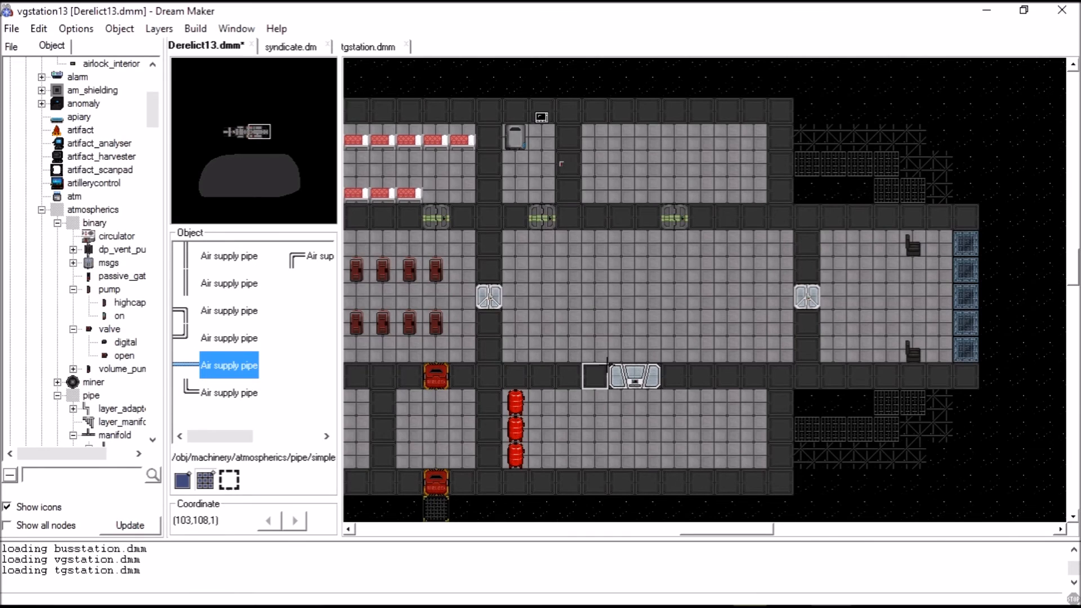
key("Left")
key("Left")
key("Left")
key("Left")
key("Left")
key("Left")
key("Left")
key("Left")
key("Left")
key("Left")
key("Right")
key("Right")
key("Right")
key("Right")
key("Right")
key("Right")
key("Right")
key("Right")
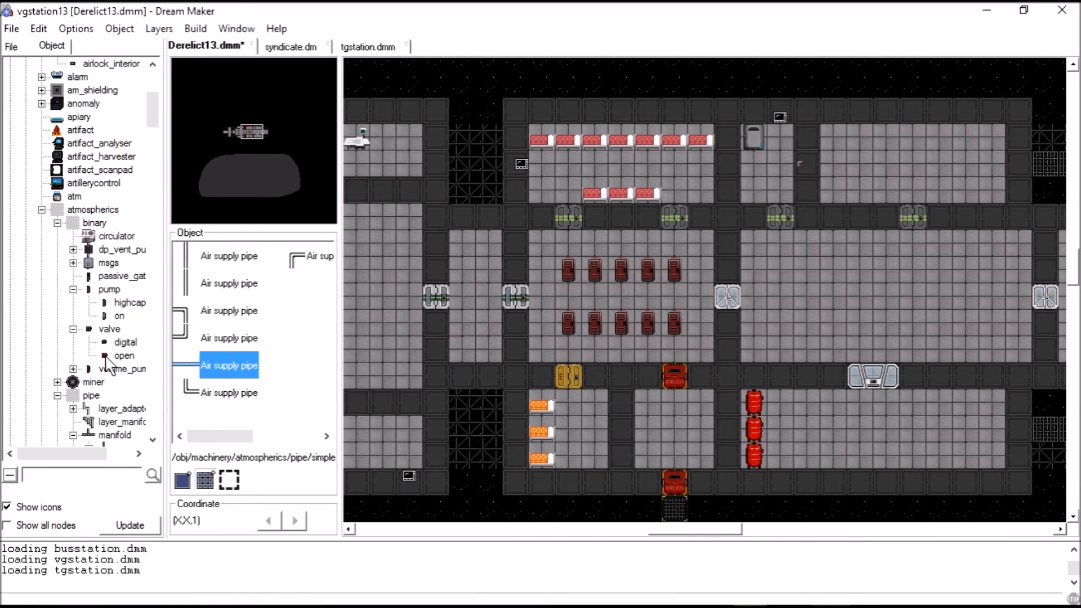
Check the available variants of the manual valve and the digital valve
left_click(106, 331)
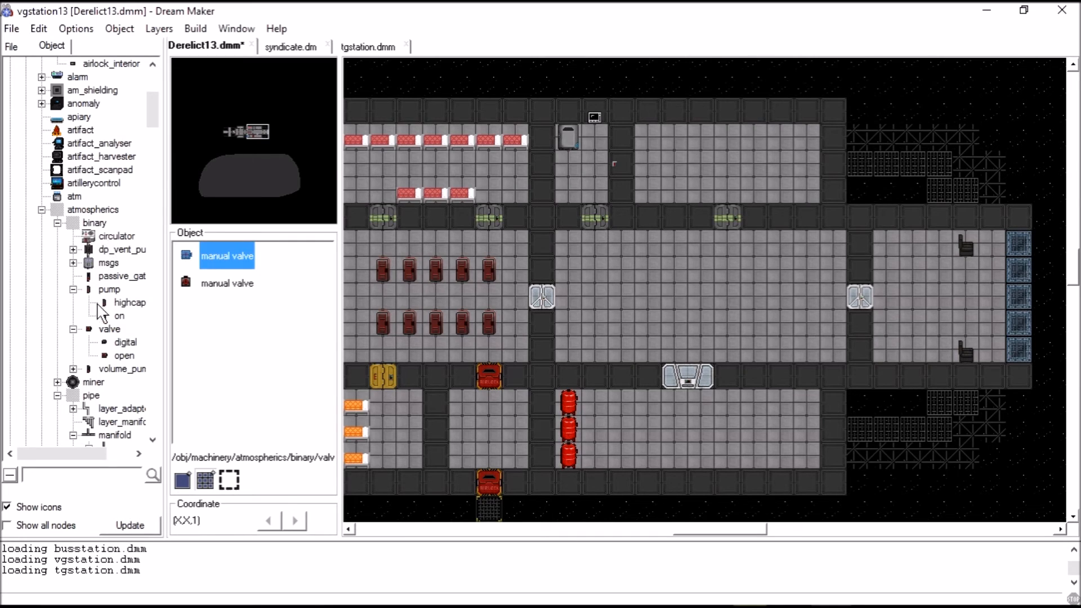
left_click(124, 343)
mouse_move(210, 434)
left_mouse_down()
mouse_move(272, 435)
mouse_move(206, 437)
left_mouse_up()
left_click(232, 393)
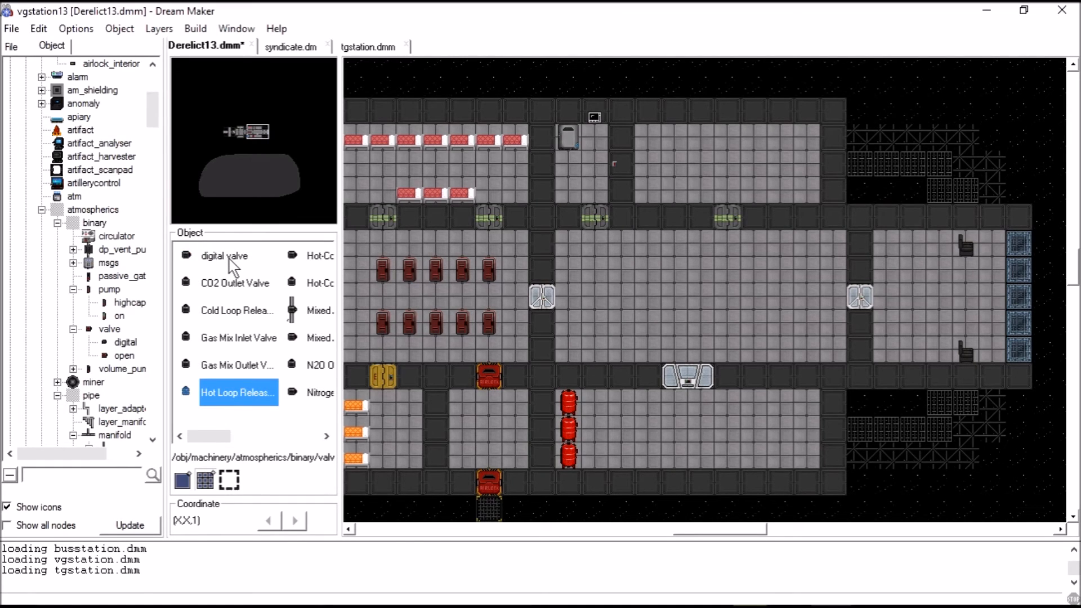
Check the air and carbon dioxide gas miner types and open the carbon dioxide miner's source code
scroll(66, 298, "down", 3)
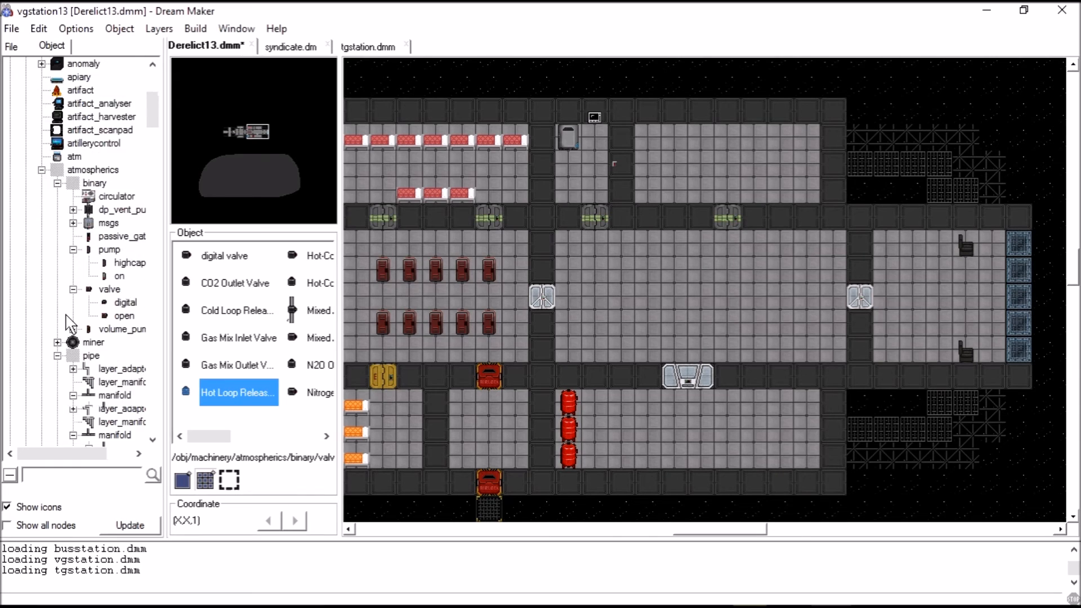
left_click(57, 263)
left_click(102, 277)
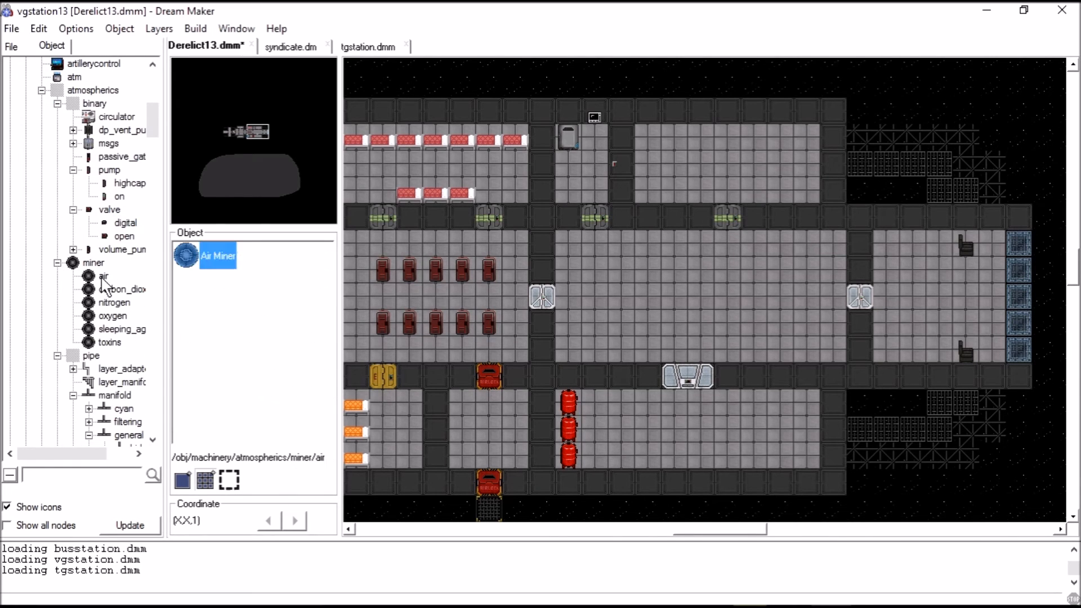
double_click(110, 289)
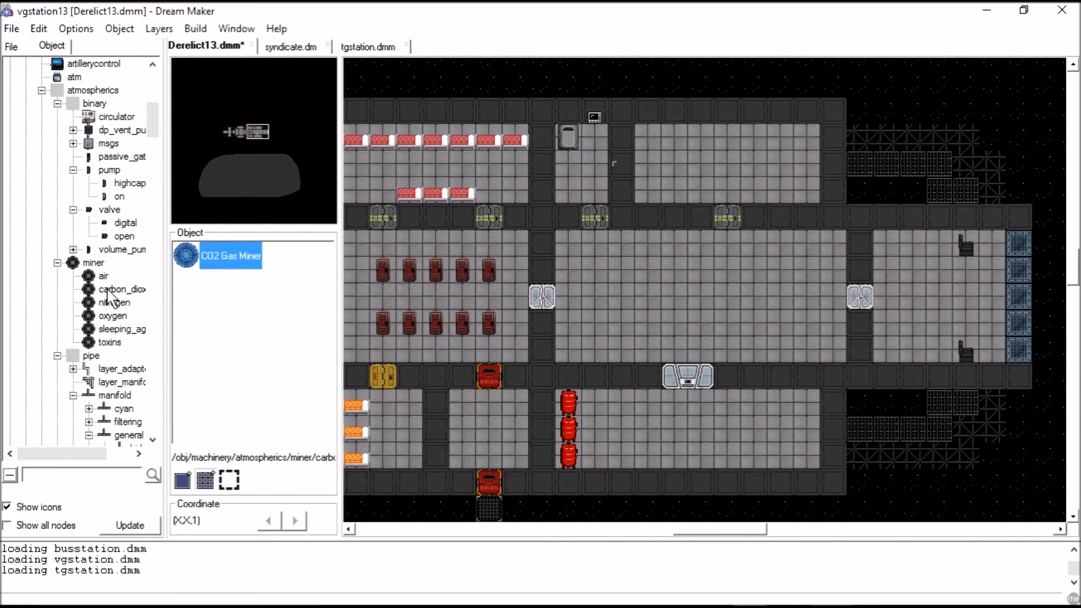
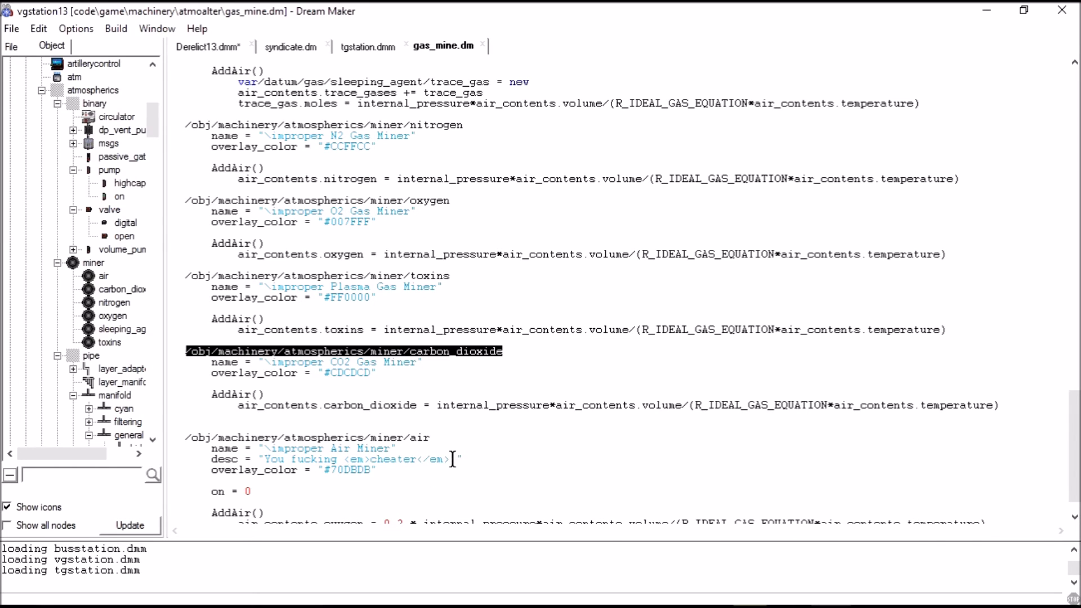
Read the gas miner definitions in gas_mine.dm, including the air miner's gas mix, and close the file
scroll(376, 459, "down", 1)
scroll(405, 407, "down", 3)
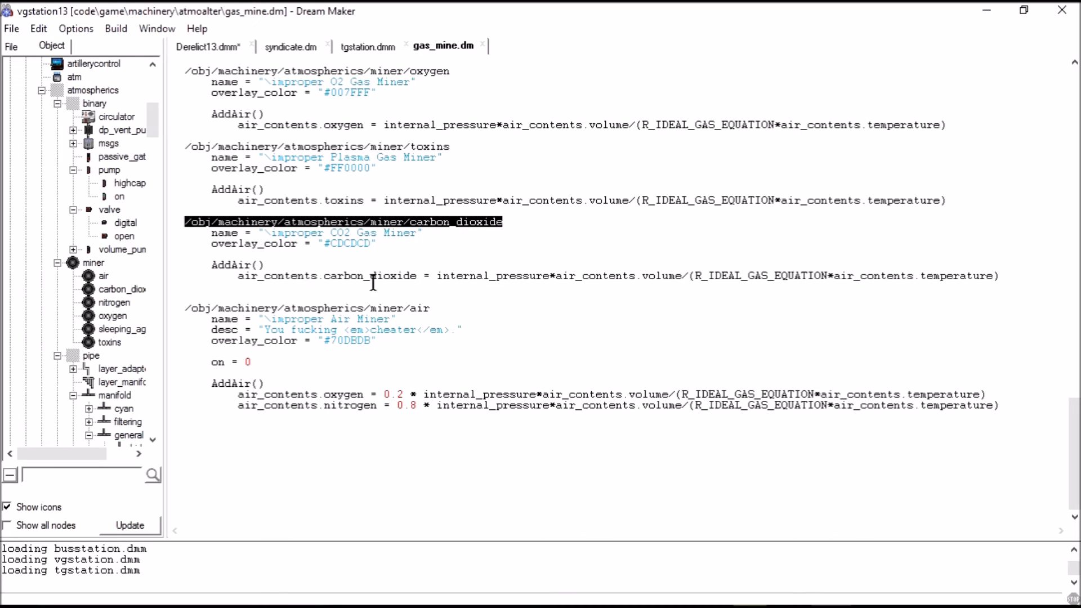
scroll(450, 392, "up", 7)
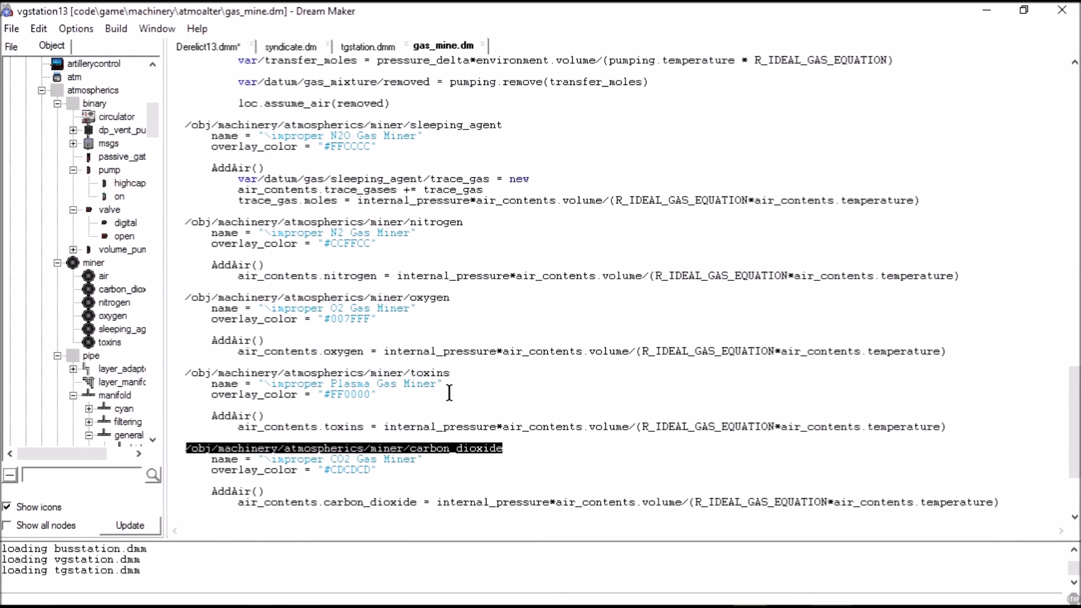
scroll(464, 221, "up", 6)
scroll(469, 316, "down", 15)
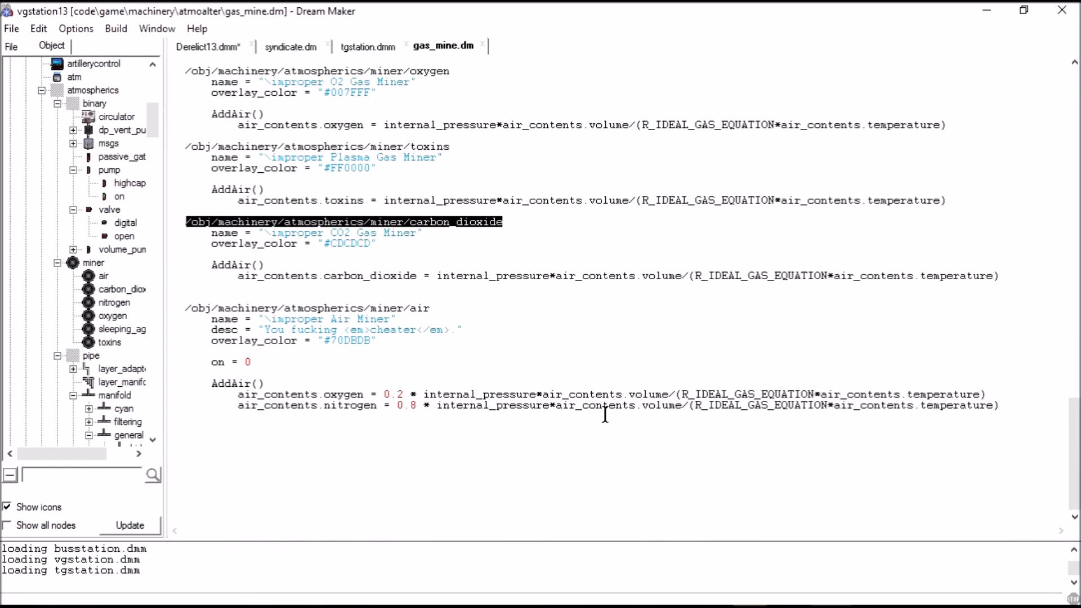
left_click(483, 45)
Return to the Derelict13 map with the Air Miner selected for placement
left_click(112, 316)
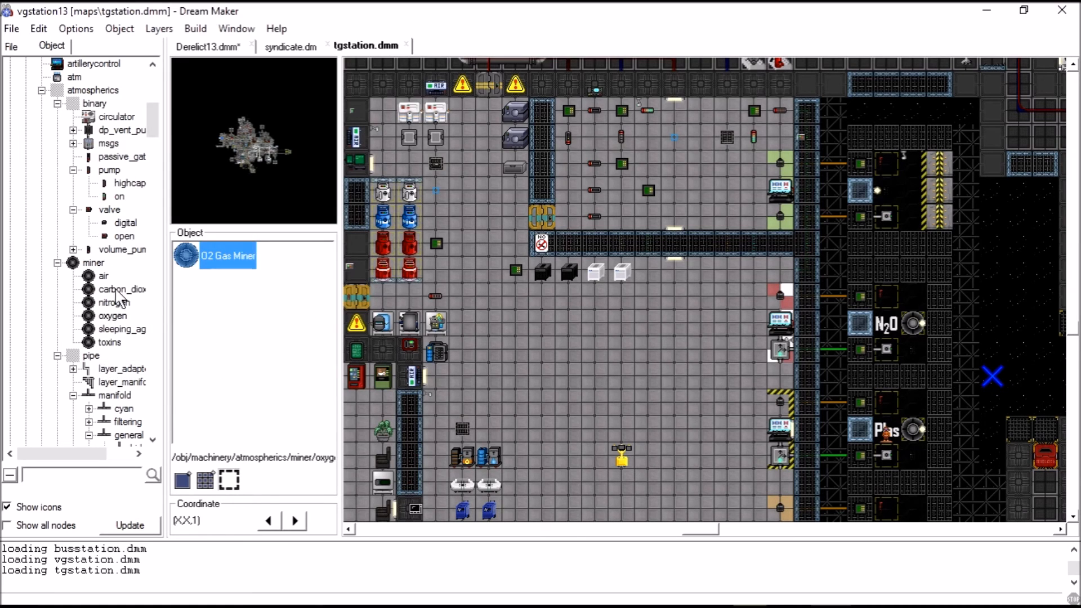
left_click(105, 275)
left_click(208, 46)
left_click(104, 276)
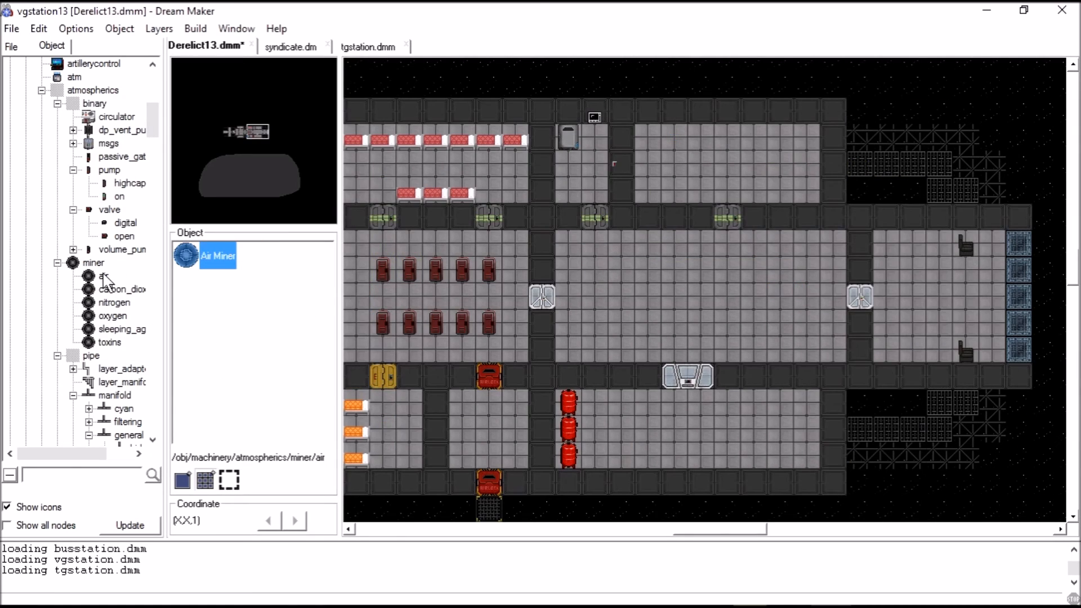
Try an Air Miner in the middle of the large central room and undo the placement
left_click(675, 296)
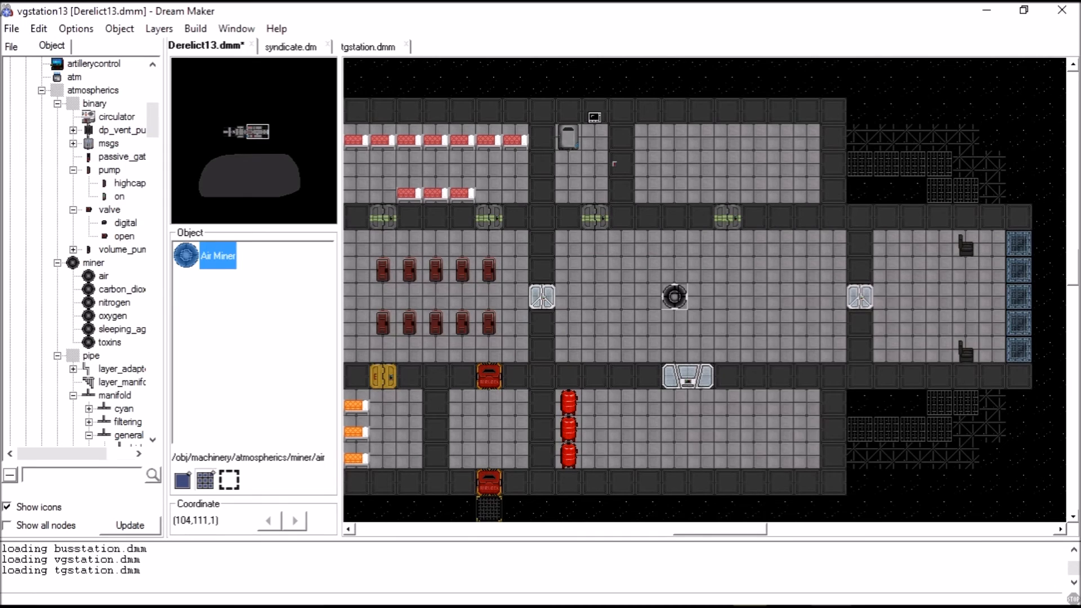
right_click(677, 294)
left_click(630, 319)
right_click(647, 333)
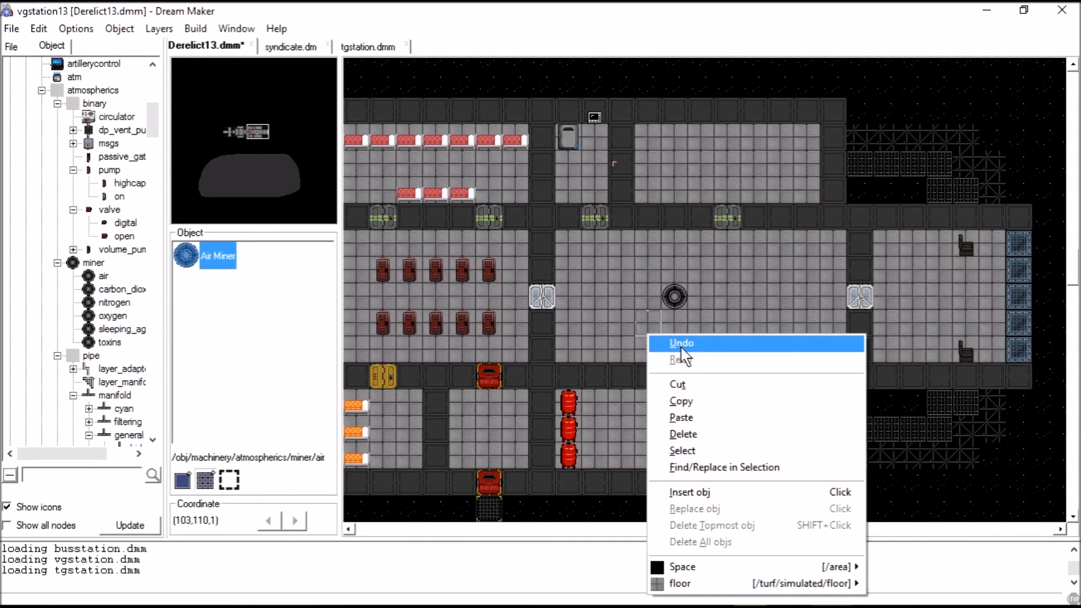
left_click(679, 346)
Delete the three pressure tanks and their supply piping from the southern room while the floor layer is hidden, and show the floor layer again
left_click(163, 32)
left_click(179, 72)
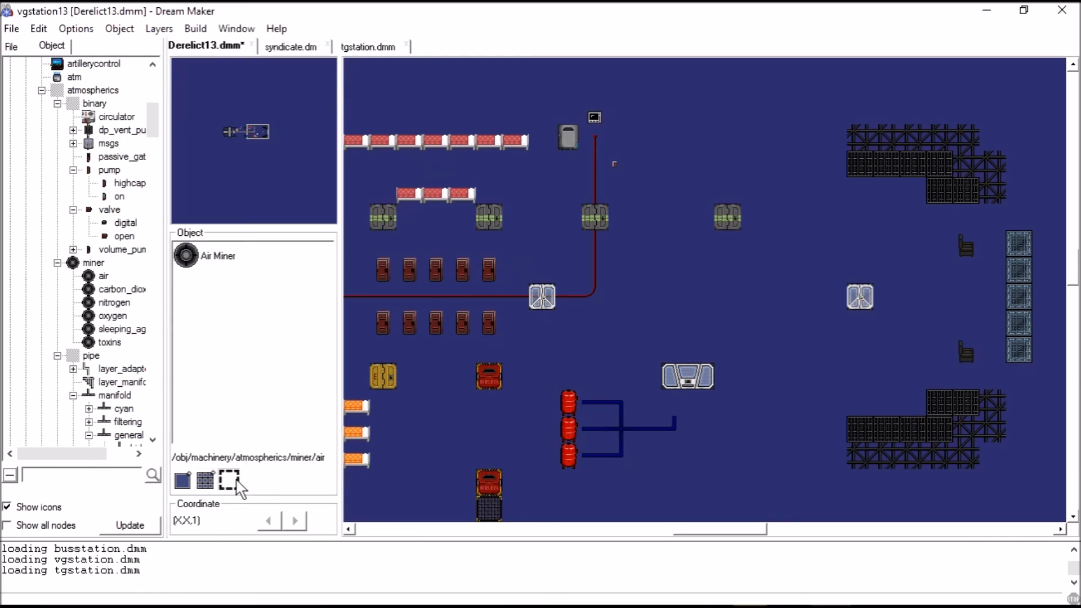
left_click_drag(556, 390, 687, 467)
right_click(642, 420)
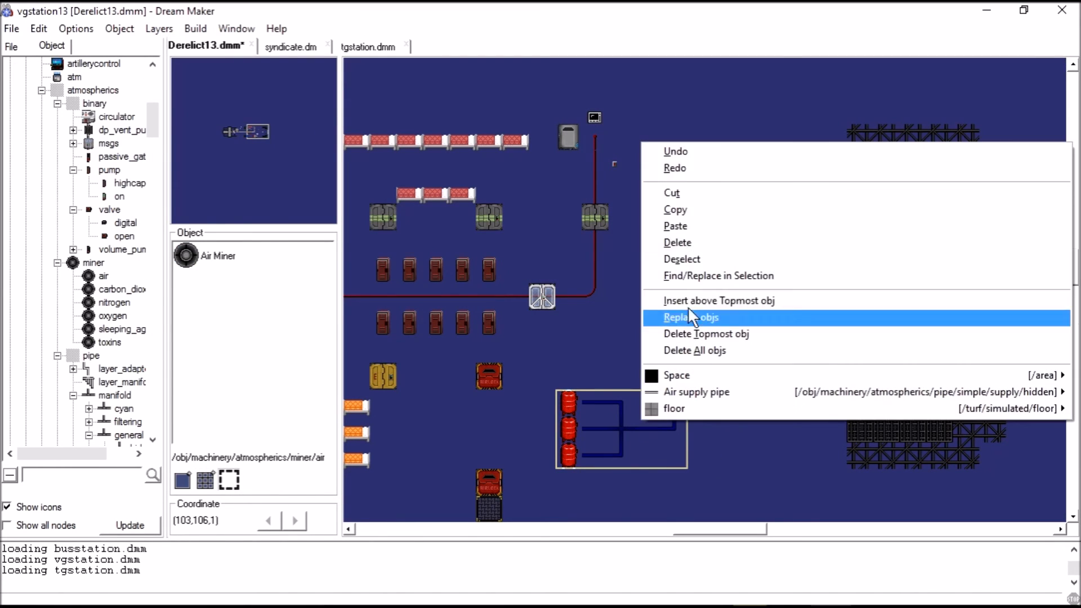
left_click(704, 260)
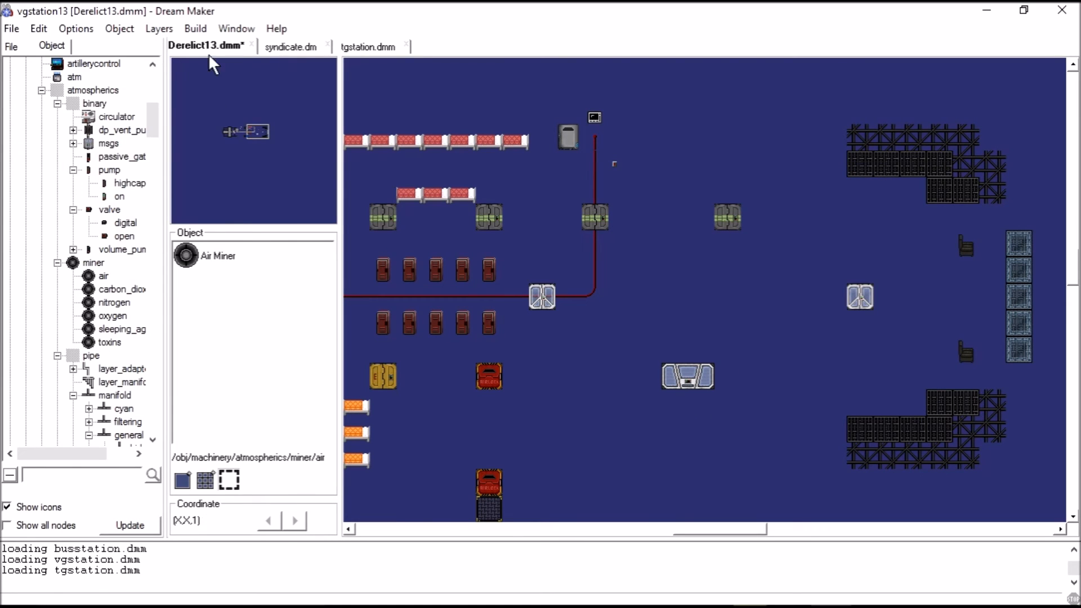
left_click(195, 28)
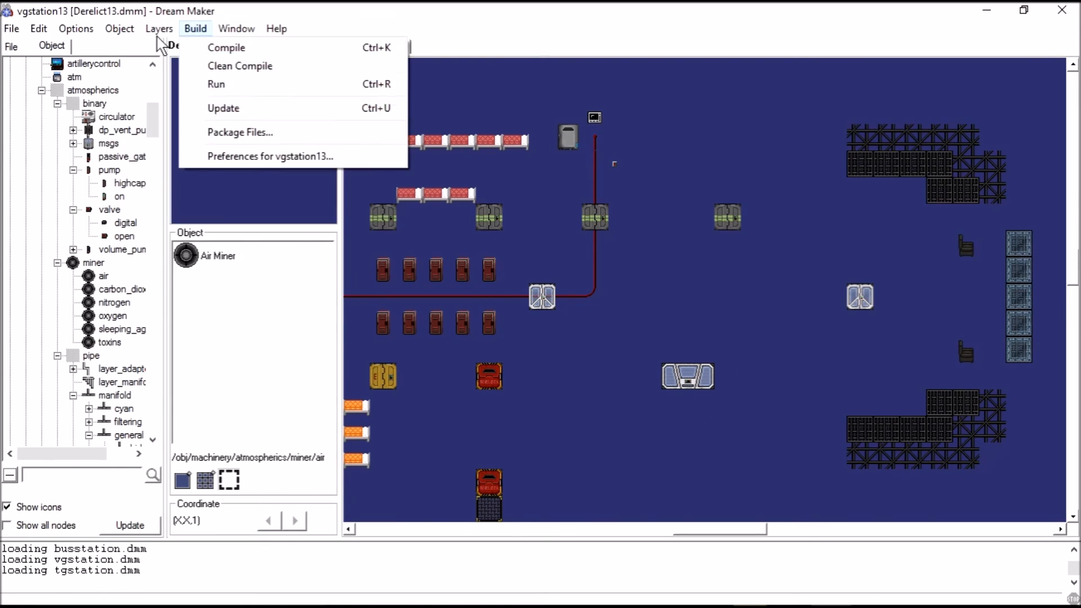
left_click(163, 85)
Place two Air Miners in the middle row of the southern room, each on the second tile from the west and east walls
left_click(195, 262)
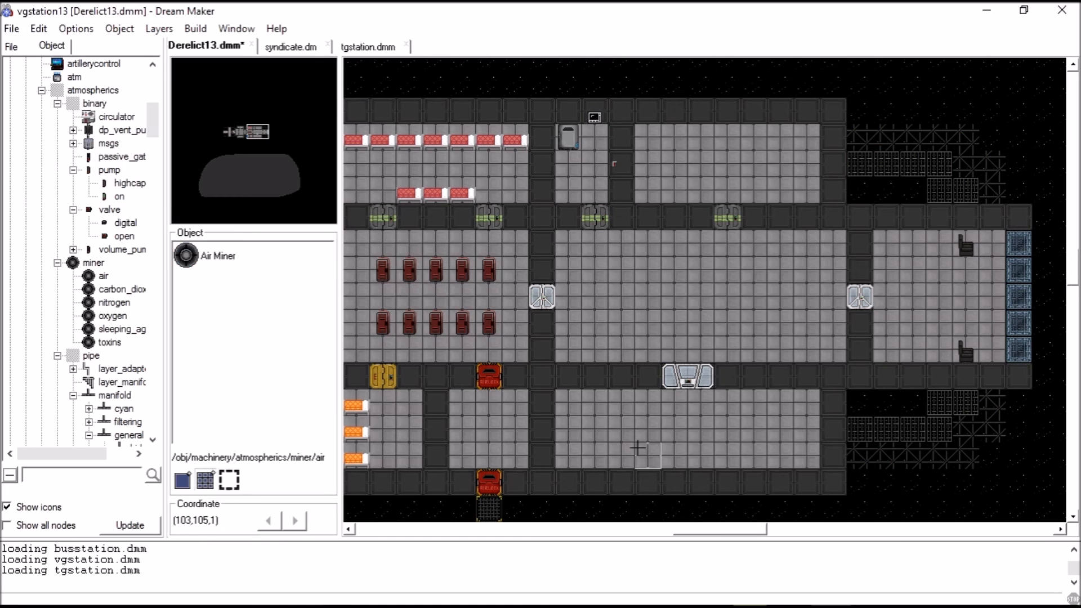
left_click(595, 429)
left_click(781, 429)
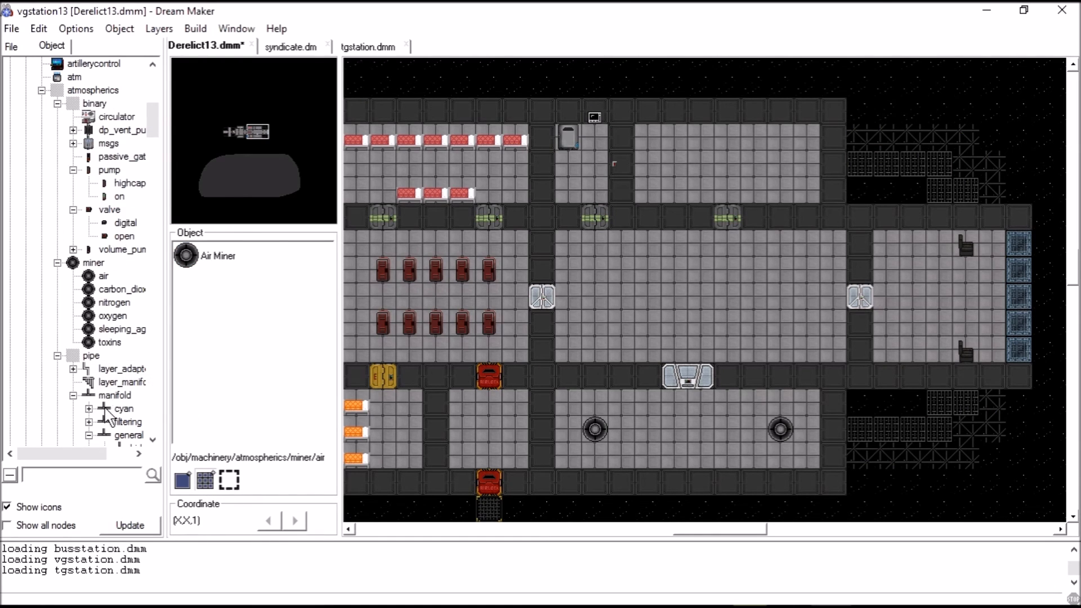
Look through the gas pump variants and place a vertical pump on the southern room tile just below the double door
left_click(94, 103)
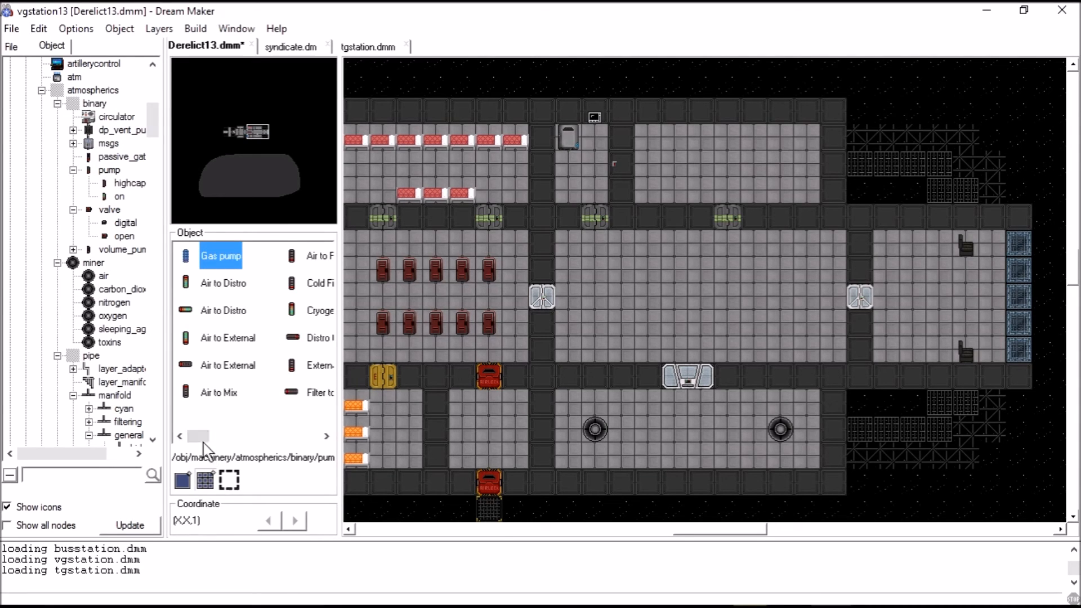
mouse_move(205, 436)
left_mouse_down()
mouse_move(318, 442)
mouse_move(206, 457)
left_mouse_up()
left_click_drag(206, 437, 223, 438)
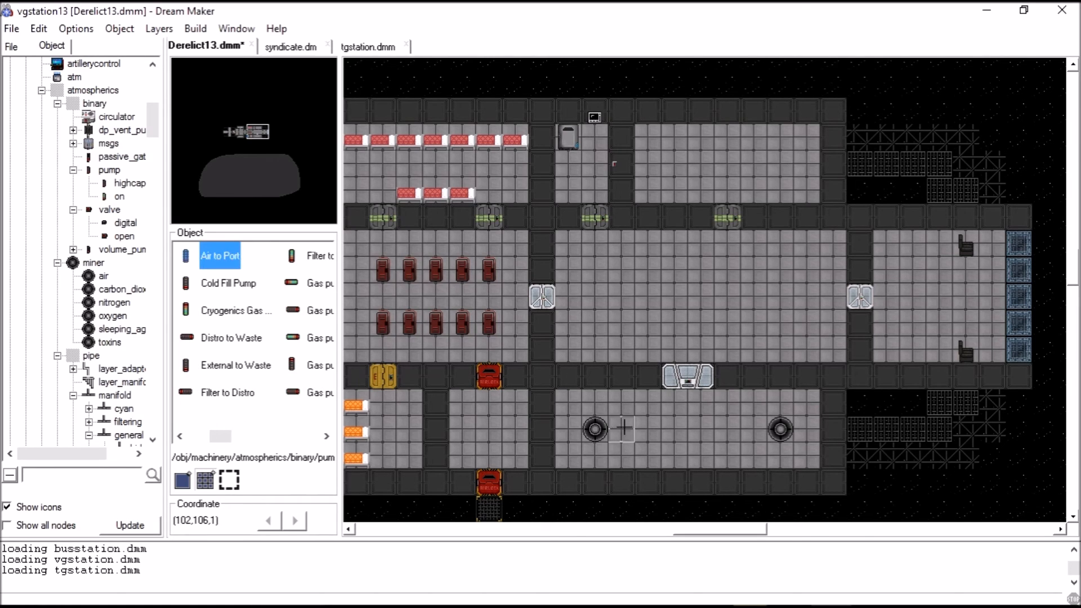
right_click(228, 259)
left_click(318, 372)
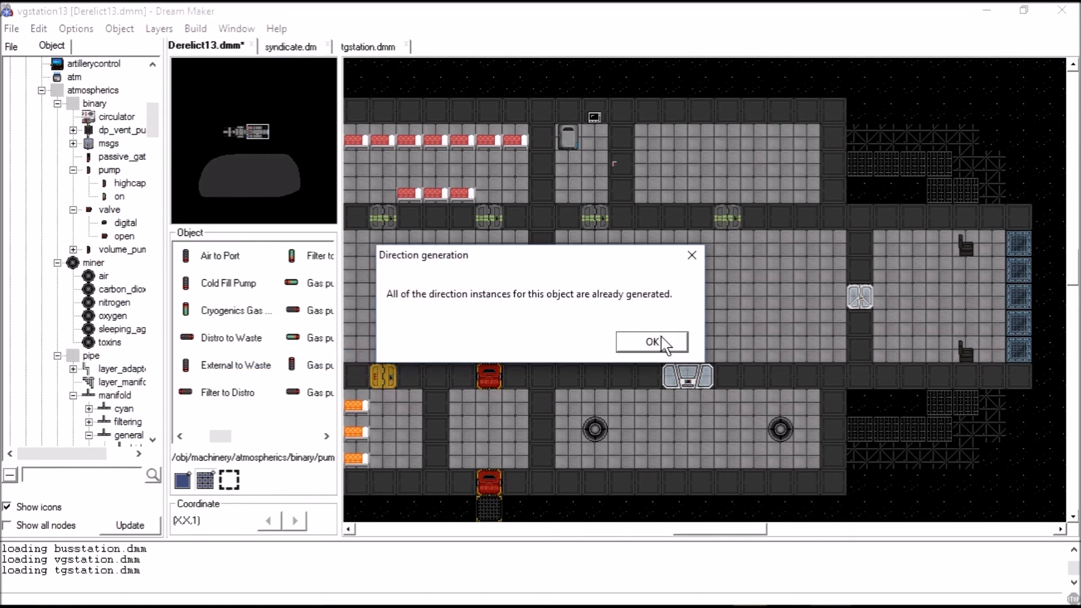
left_click(660, 344)
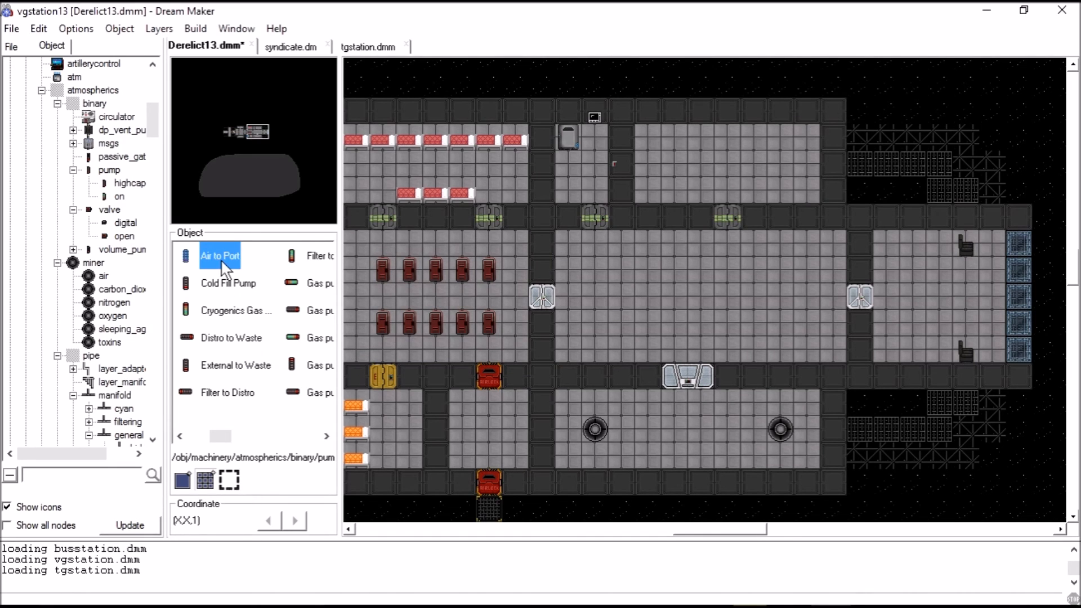
mouse_move(220, 437)
left_mouse_down()
mouse_move(197, 442)
mouse_move(305, 437)
mouse_move(220, 437)
left_mouse_up()
Place a visible Air supply pipe manifold with its branch facing north on the tile directly below the pump
left_click(110, 395)
scroll(110, 395, "down", 3)
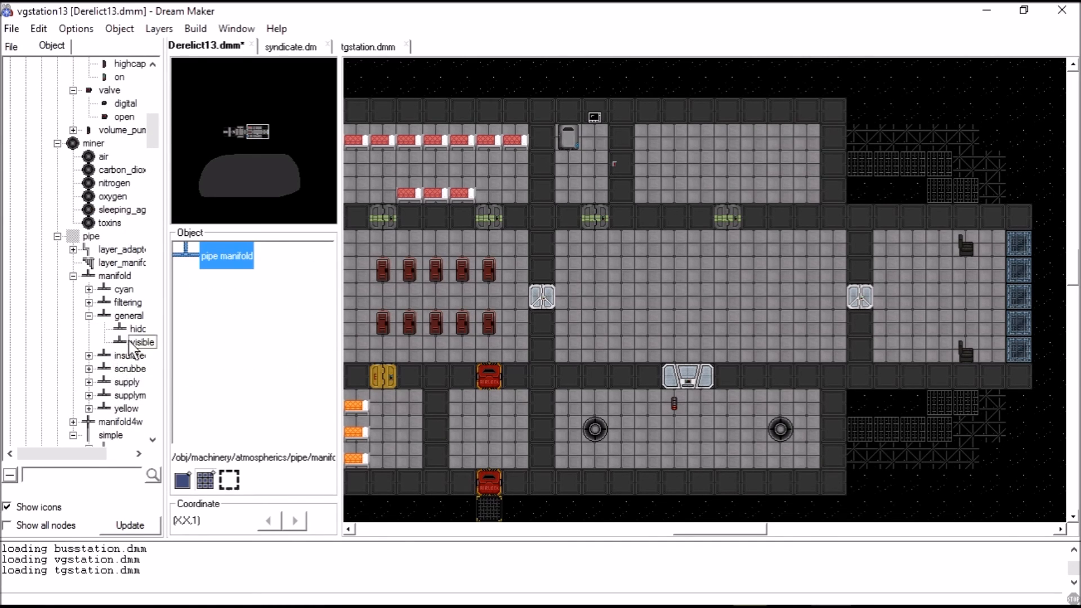
left_click(89, 382)
left_click(142, 409)
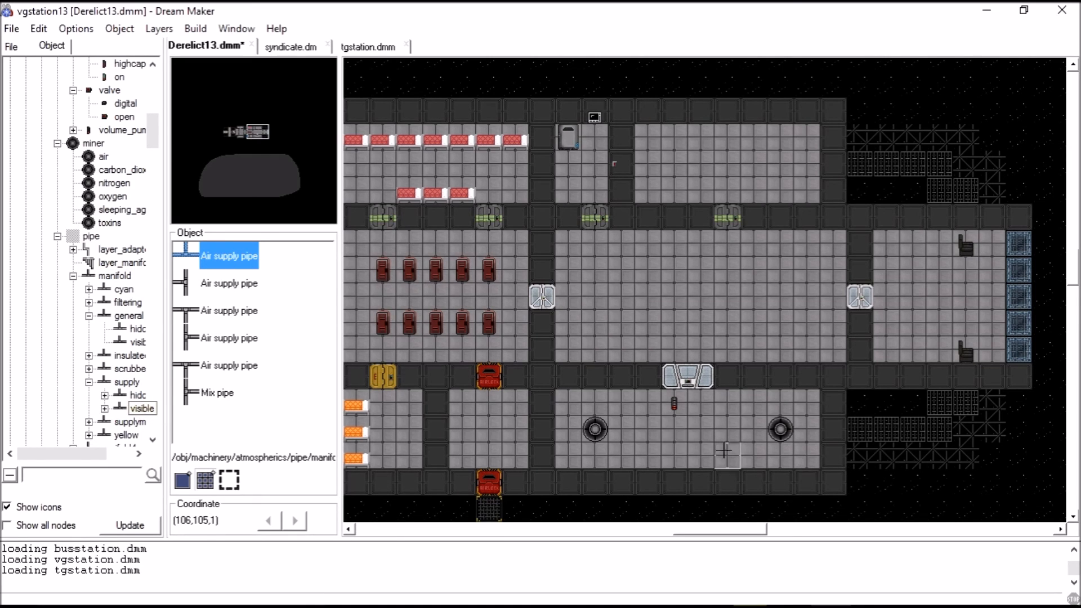
right_click(641, 438)
key("Escape")
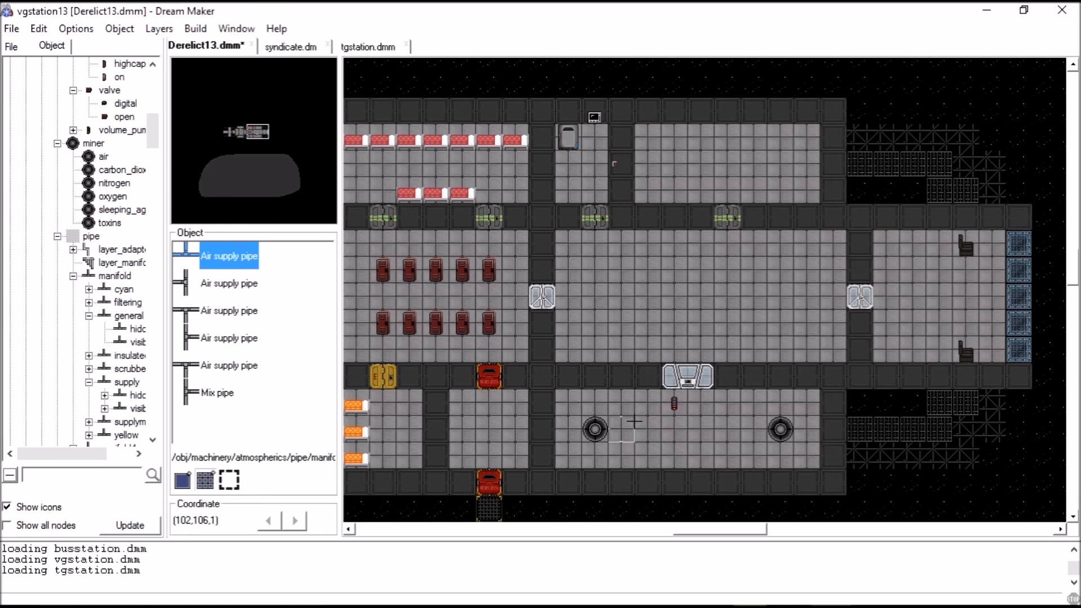
Pick the plating turf from the power room and fill the southern room's floor with it
left_click(239, 133)
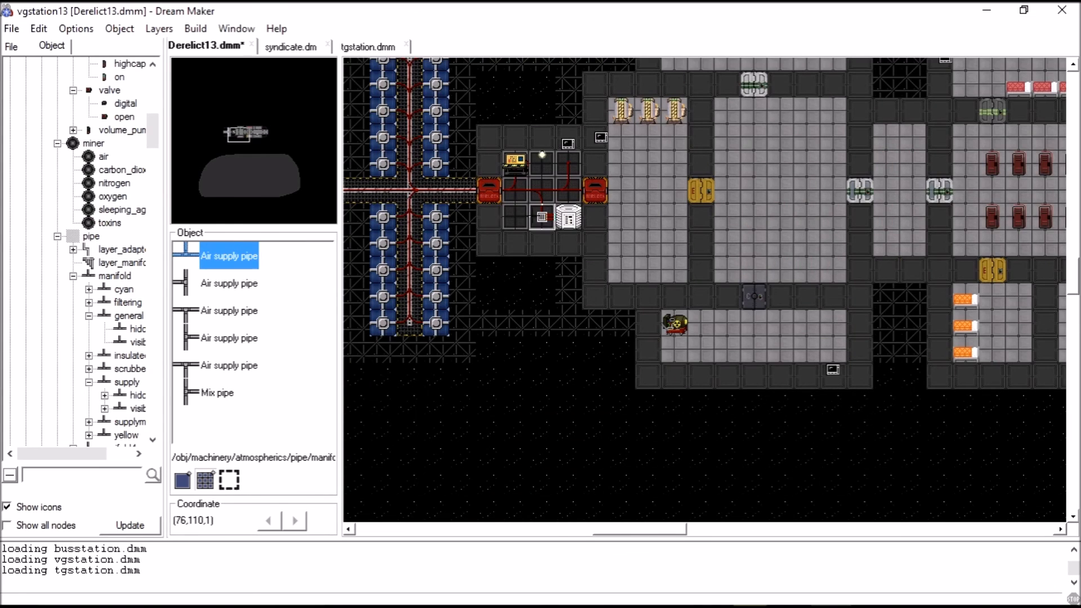
left_click(516, 218, "ctrl+shift")
left_click_drag(641, 530, 729, 529)
left_click_drag(753, 297, 515, 348)
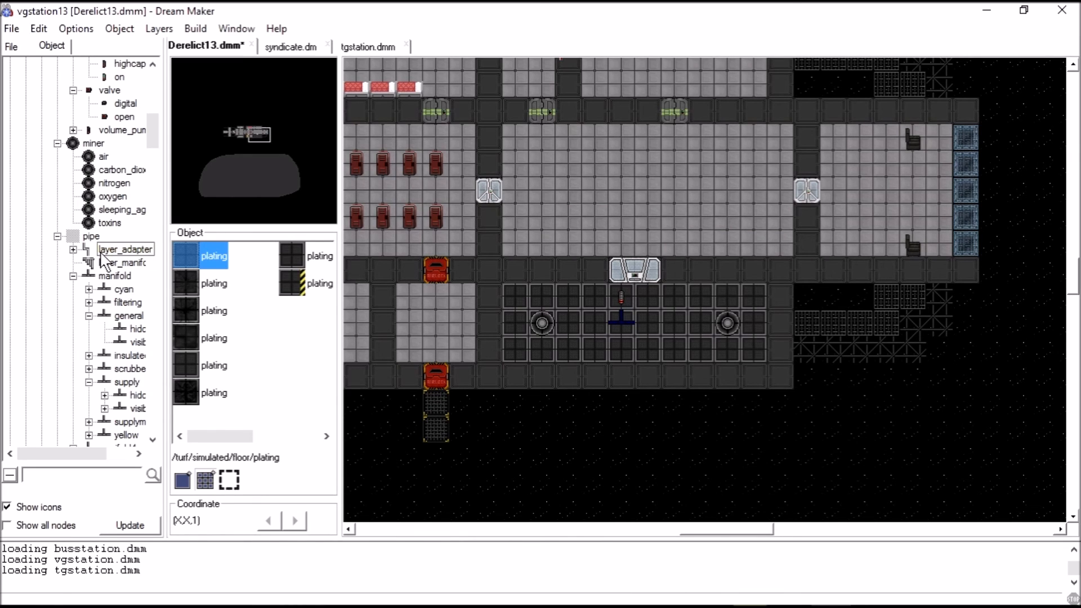
Try a vertical simple Air supply pipe on the pump's tile and remove it again
scroll(119, 271, "down", 7)
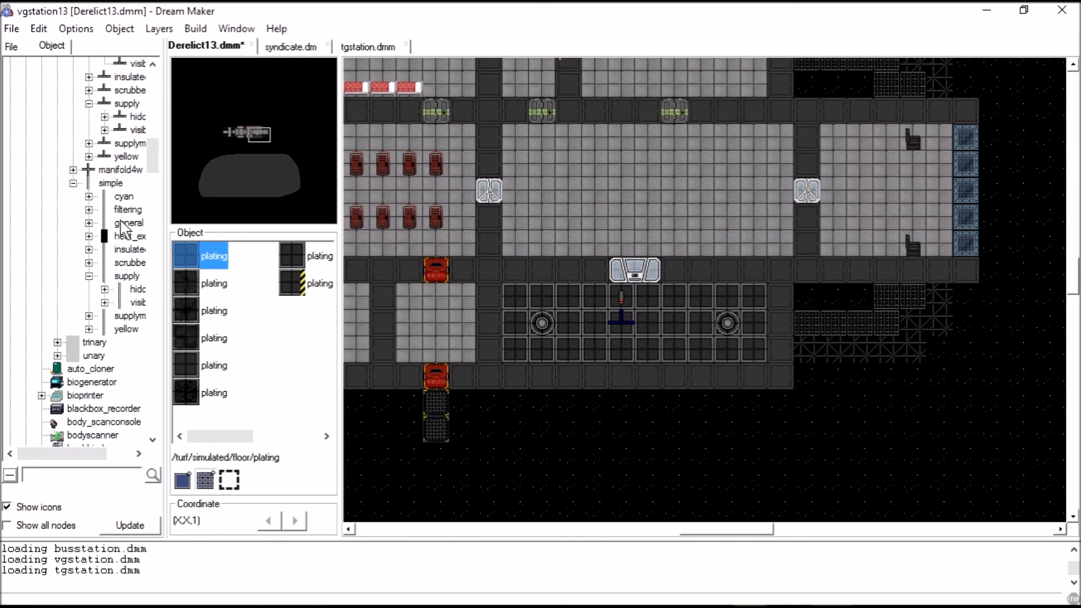
left_click(135, 290)
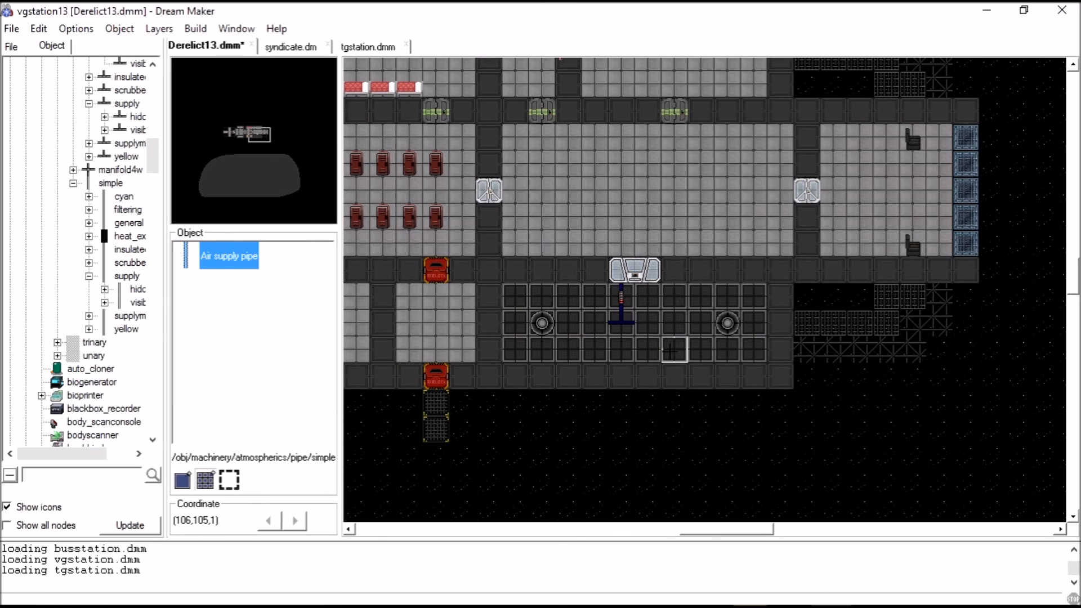
right_click(632, 302)
left_click(615, 307)
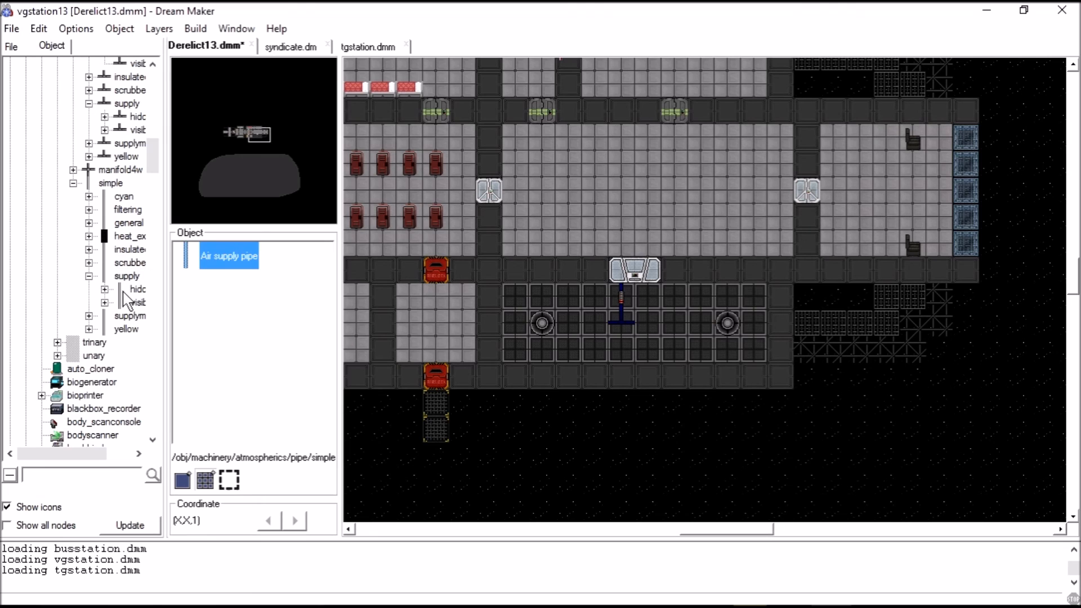
left_click(138, 303)
right_click(621, 300)
mouse_move(675, 569)
left_click(515, 569)
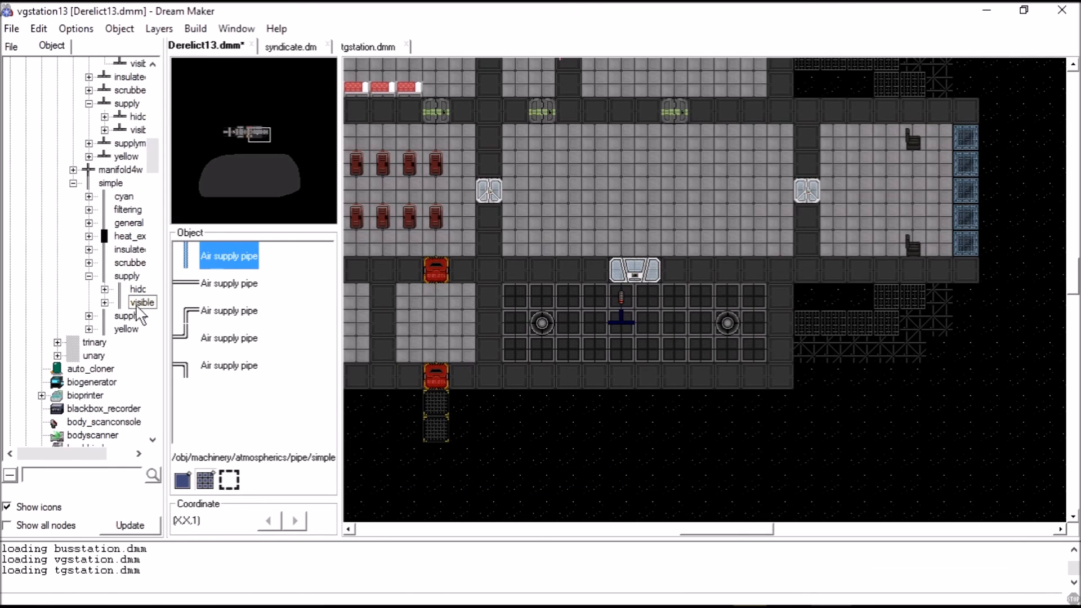
Place a vertical visible Air supply pipe on the pump's tile and run horizontal ones from the manifold to both air miners
left_click(105, 303)
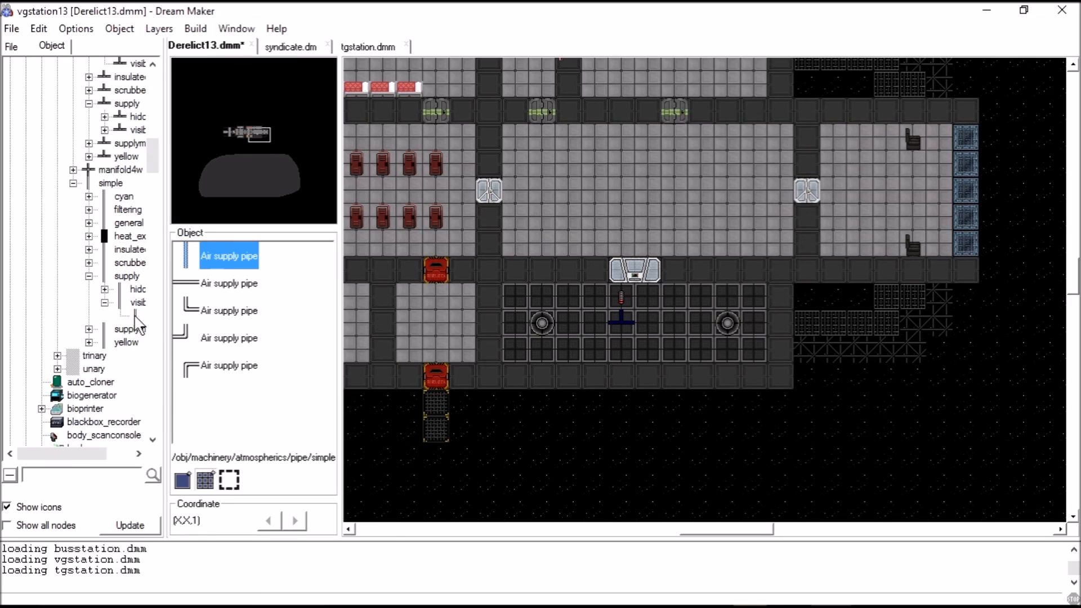
left_click_drag(67, 454, 92, 454)
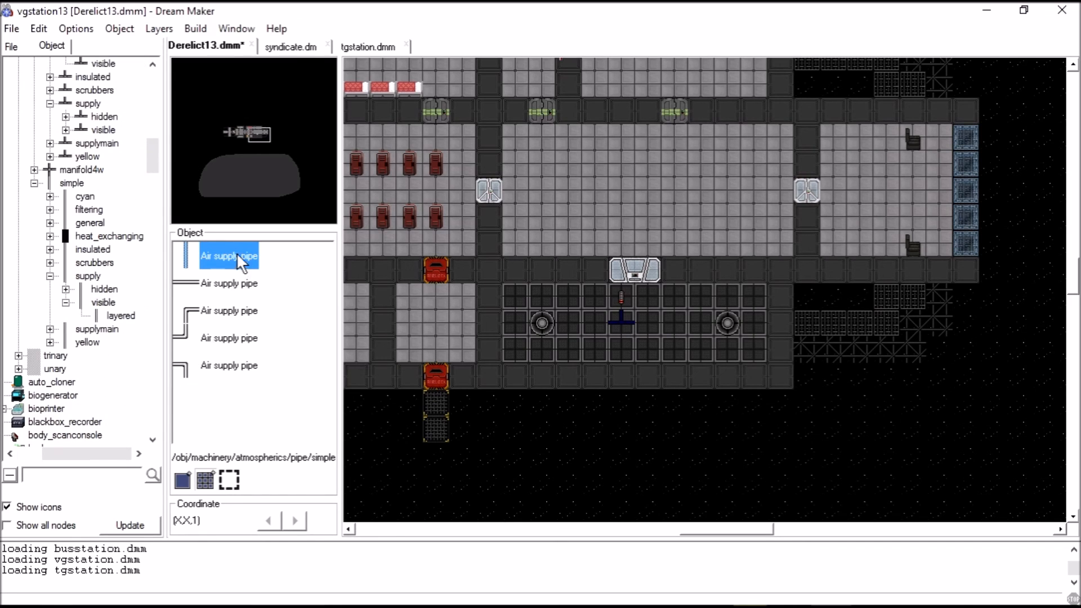
left_click(622, 296)
left_click(223, 283)
left_click_drag(648, 325, 702, 325)
left_click_drag(596, 326, 568, 325)
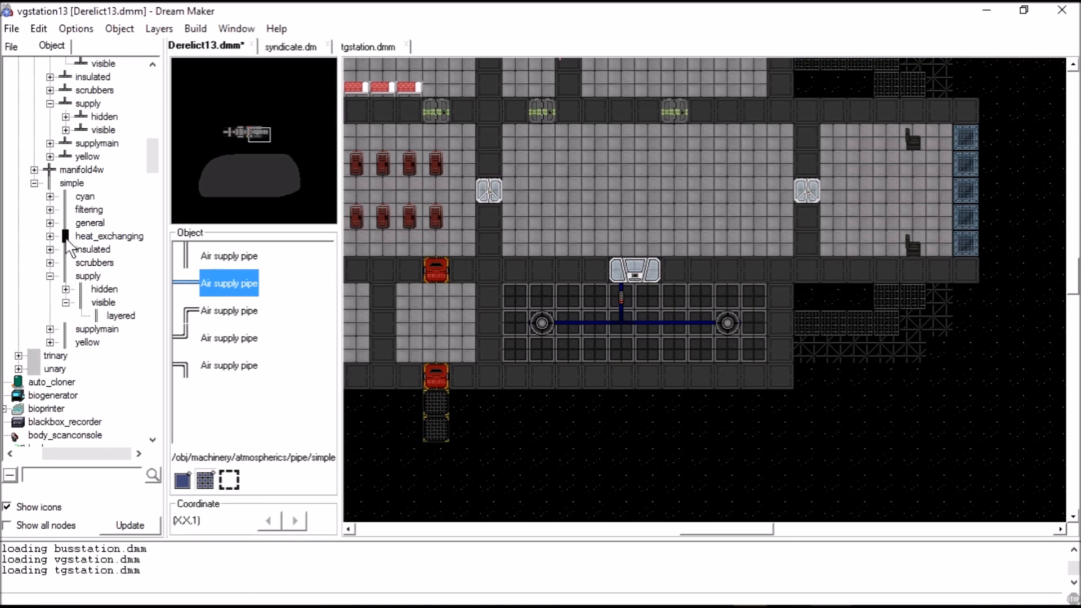
Look through the heat_exchanging pipe type and its variants
left_click(89, 236)
left_click(50, 235)
left_click(101, 264)
left_click(107, 235)
left_click_drag(79, 453, 54, 453)
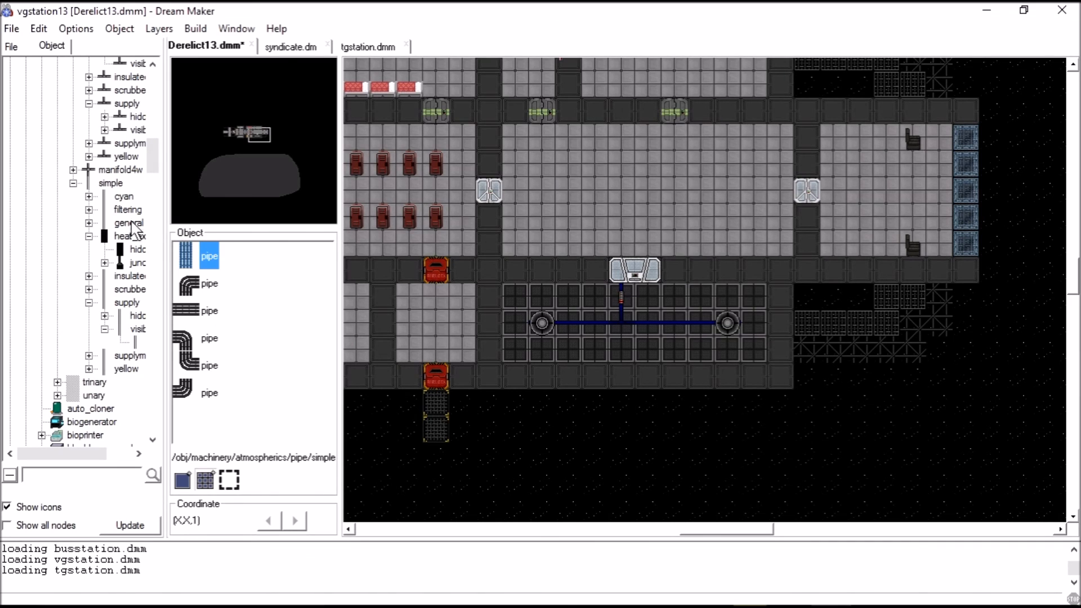
Replace the Air to Port pump below the double door with the "on" variant of the gas pump
scroll(111, 318, "up", 10)
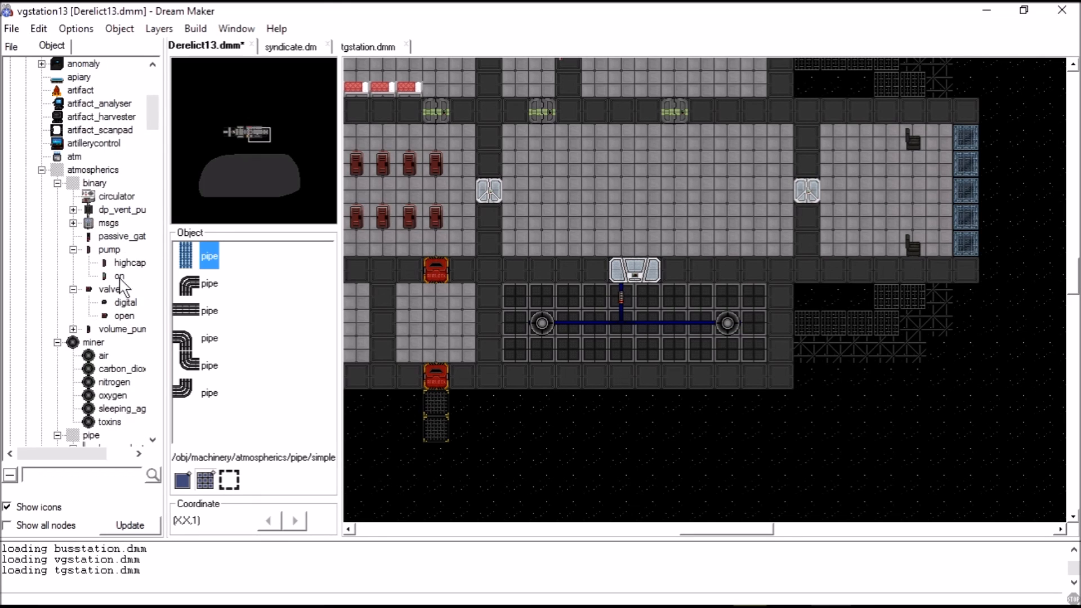
left_click(126, 266)
left_click(124, 276)
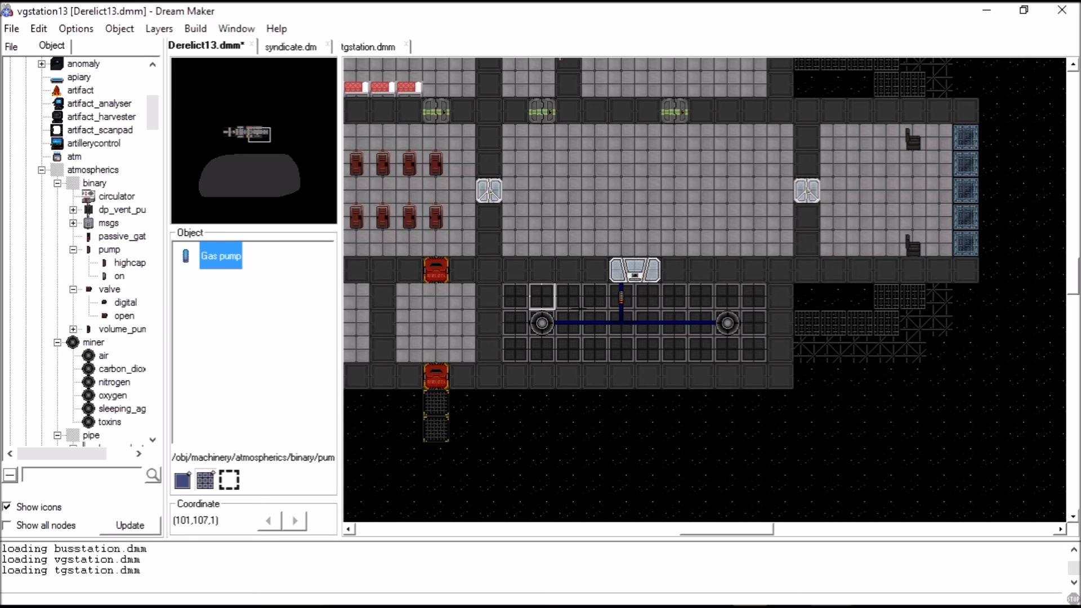
right_click(622, 302)
mouse_move(665, 553)
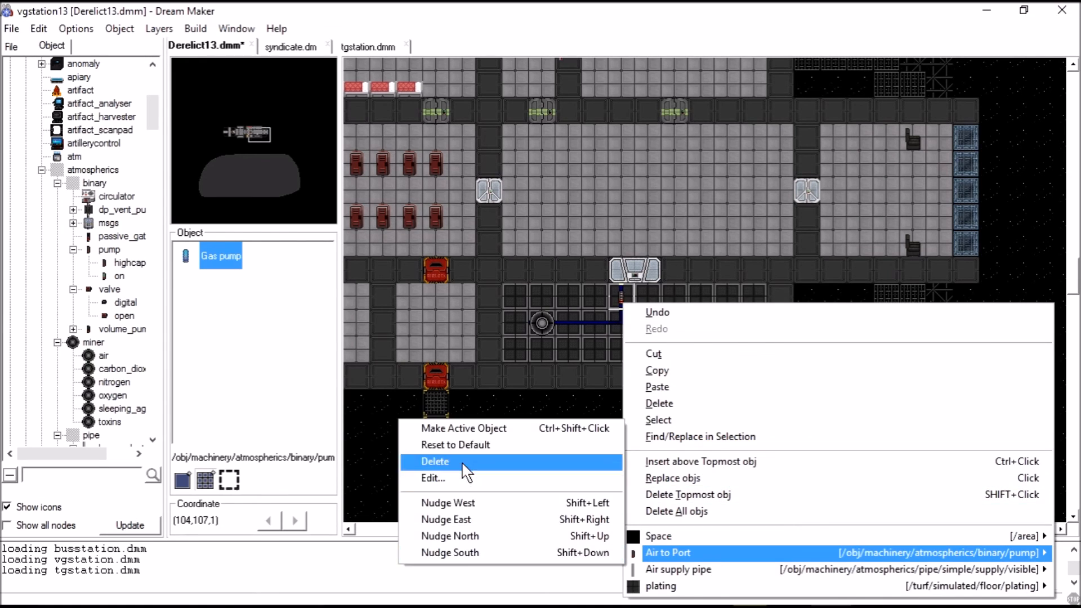
left_click(450, 463)
Open the variables of the gas pump below the double door, examine them and close the dialog
right_click(630, 295)
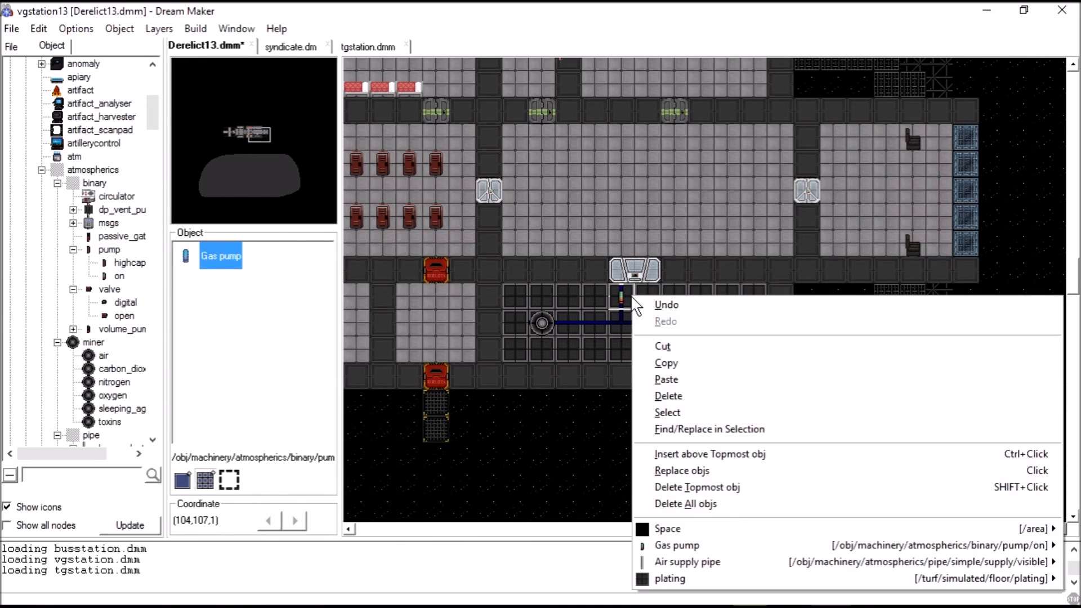
mouse_move(727, 546)
left_click(476, 471)
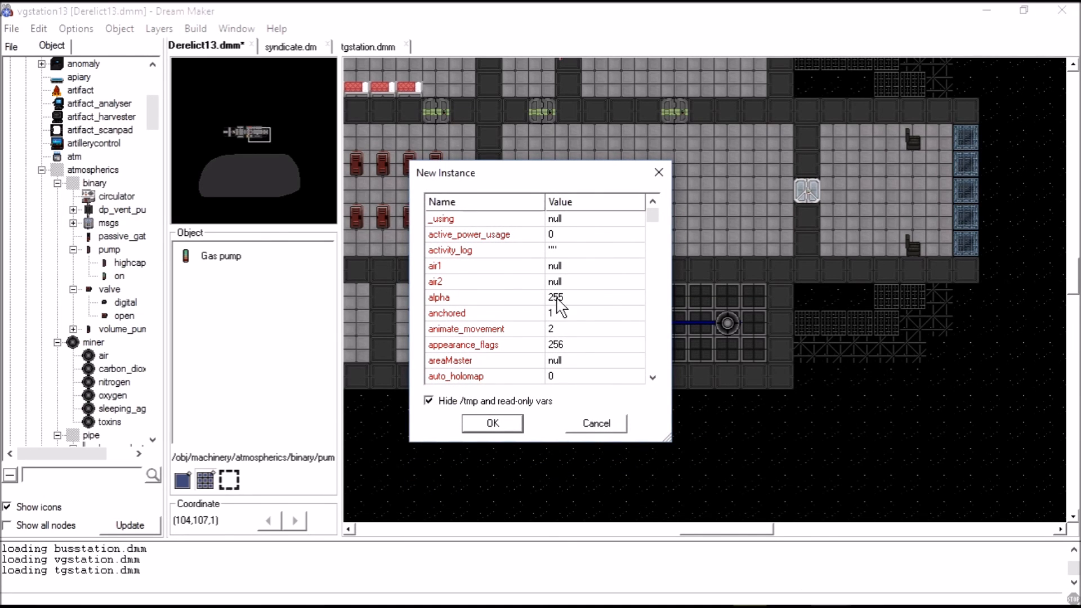
scroll(585, 306, "down", 3)
scroll(507, 305, "up", 3)
scroll(563, 313, "down", 3)
scroll(589, 318, "down", 10)
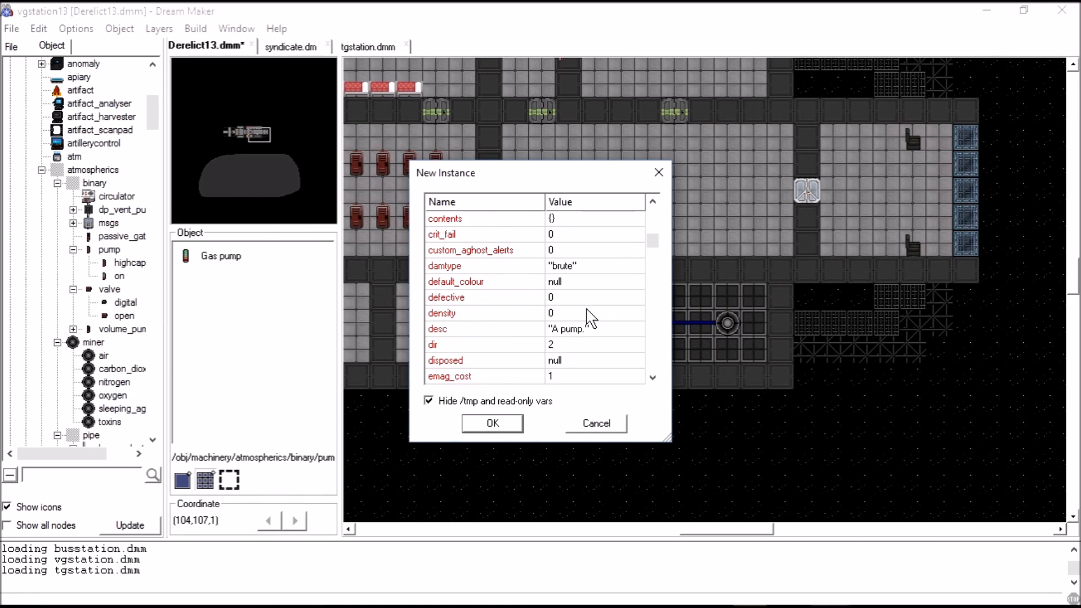
scroll(591, 319, "down", 1)
scroll(592, 318, "down", 5)
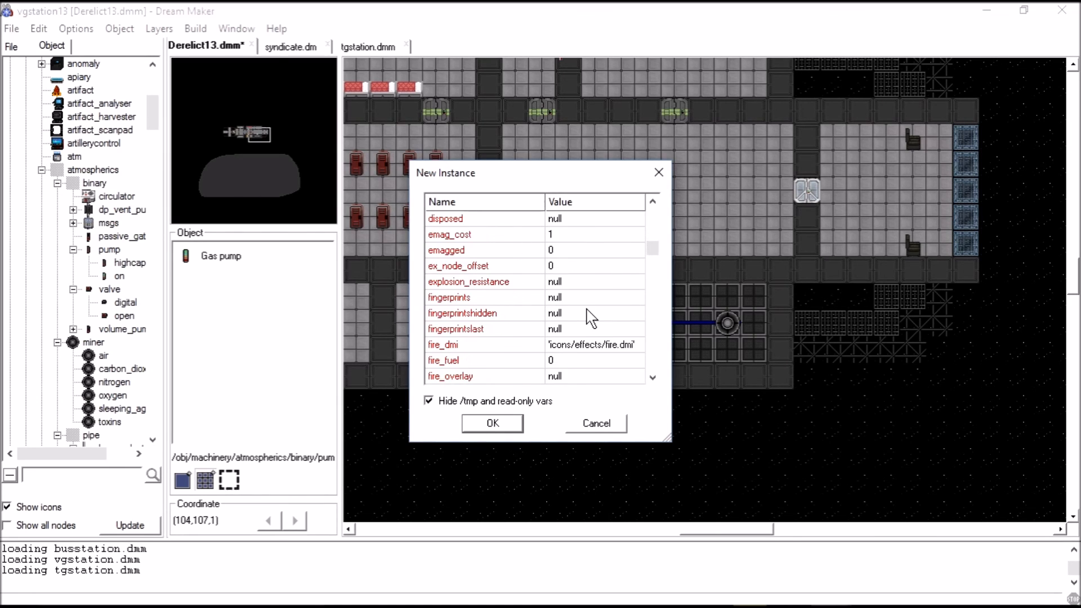
scroll(591, 319, "down", 4)
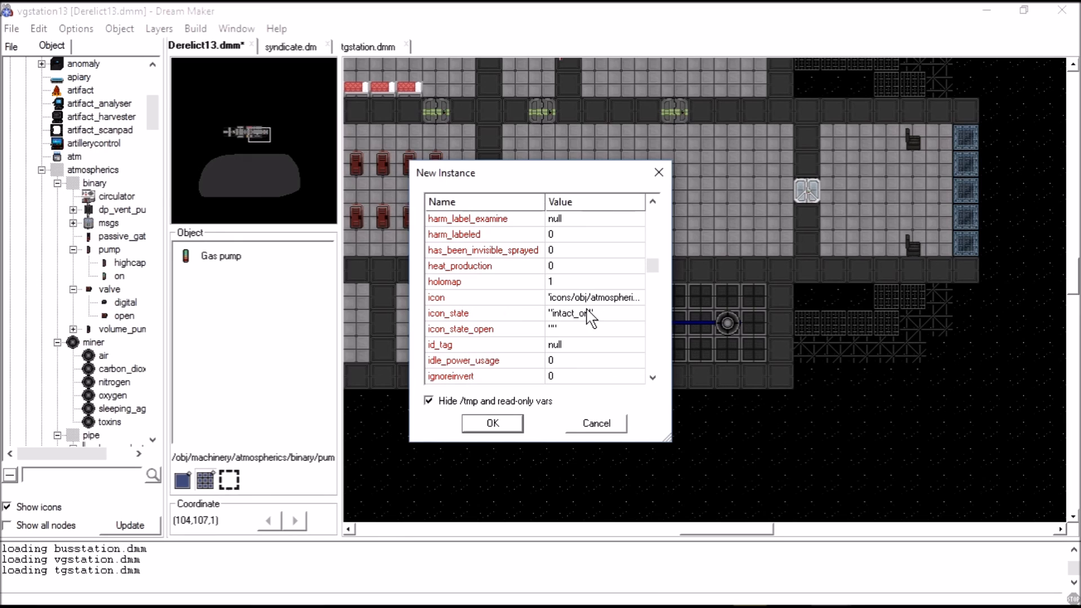
scroll(589, 317, "down", 3)
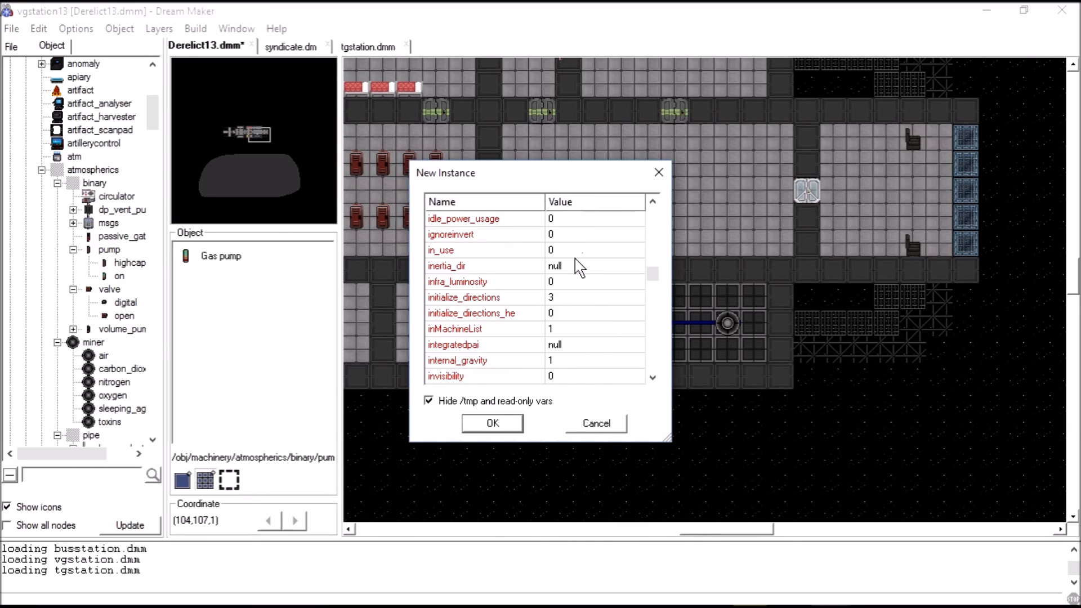
scroll(595, 307, "down", 1)
scroll(596, 307, "down", 12)
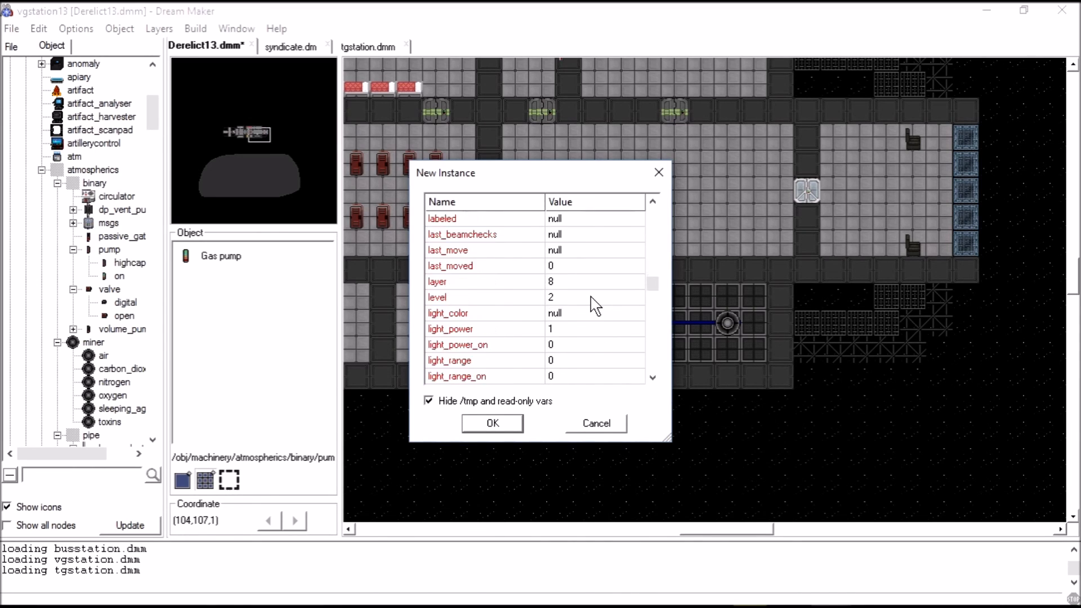
scroll(595, 306, "down", 7)
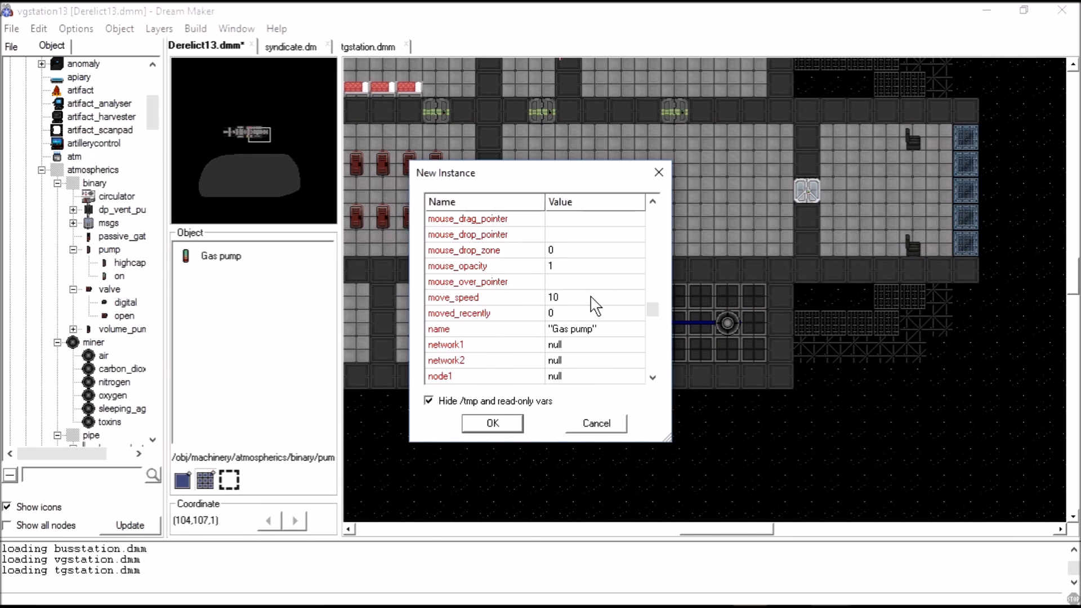
scroll(591, 297, "down", 1)
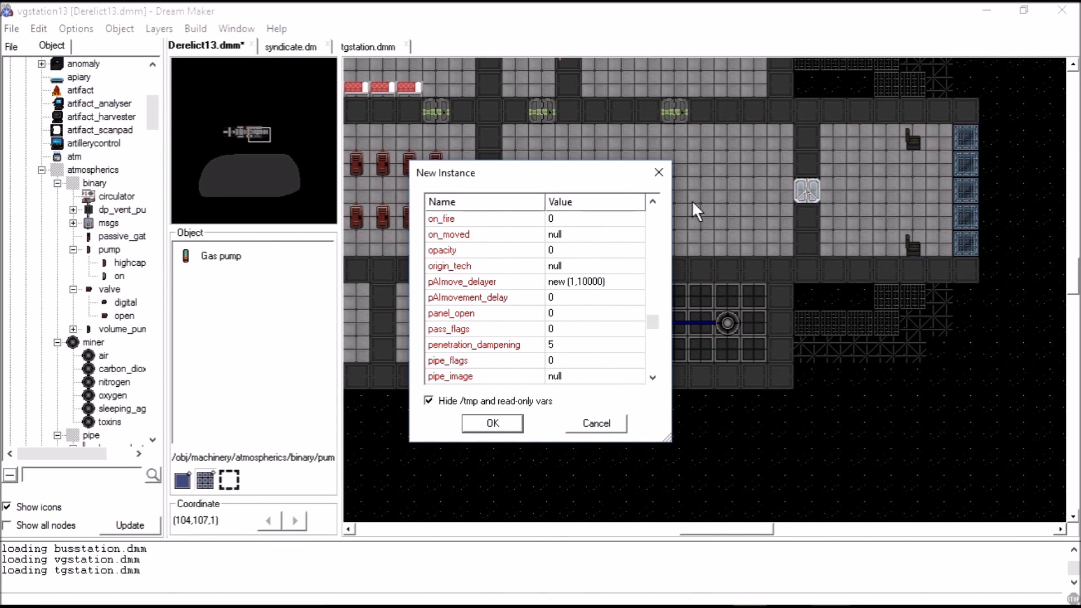
left_click(658, 173)
Switch to the tgstation.dmm map and inspect which objects make up the pump and gas filter tiles in the atmospherics room
left_click(359, 46)
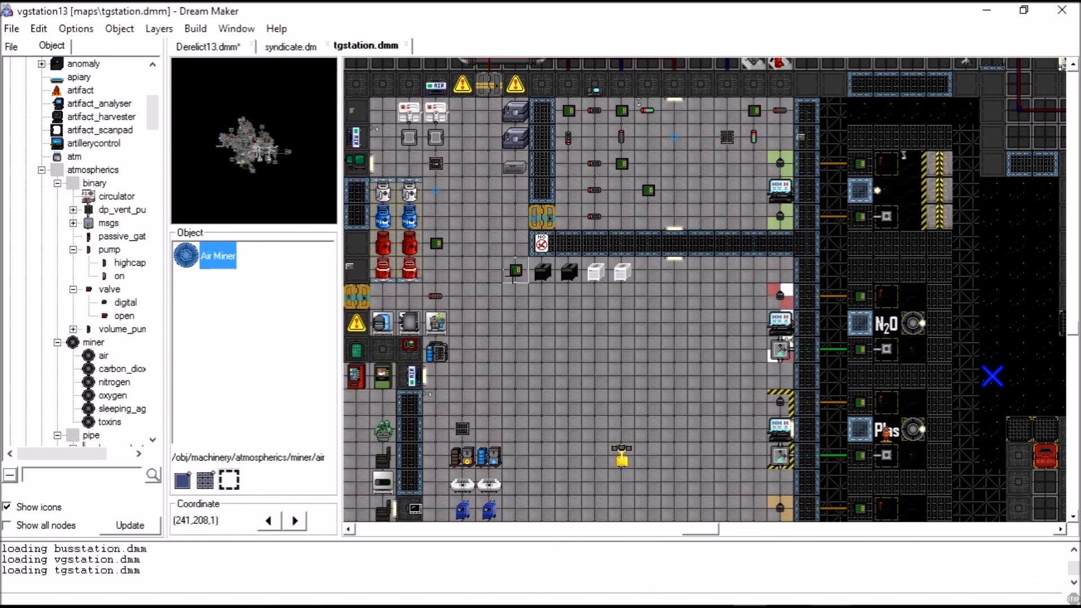
right_click(515, 279)
left_click(485, 346)
right_click(434, 307)
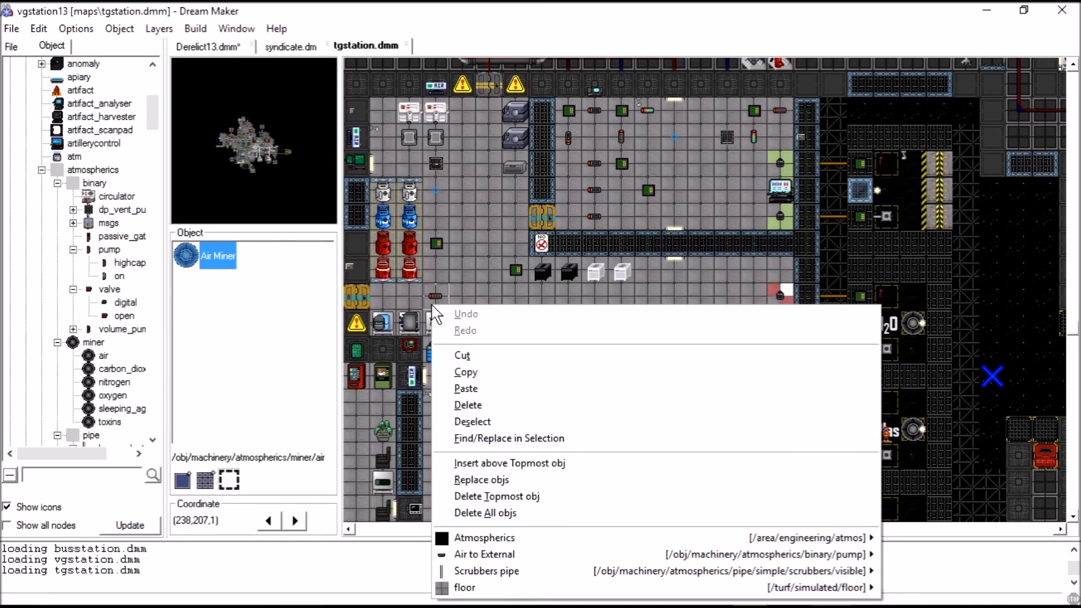
left_click(561, 253)
right_click(782, 348)
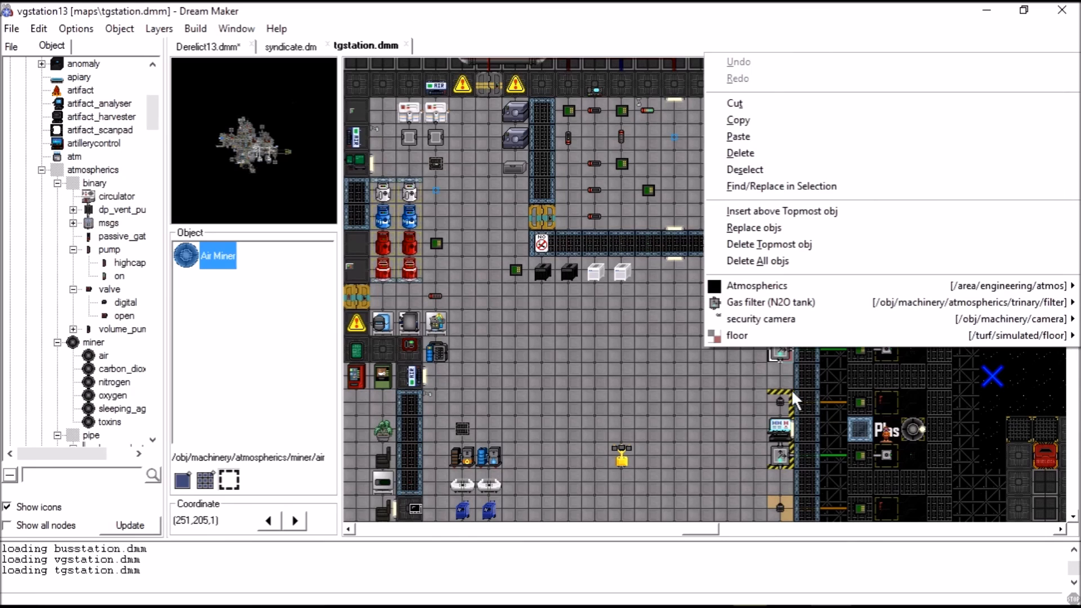
left_click(758, 384)
right_click(595, 188)
left_click(727, 138)
Inspect the objects stacked on the tiles of the AIR chamber south of the atmospherics room
scroll(912, 350, "down", 1)
scroll(704, 290, "down", 6)
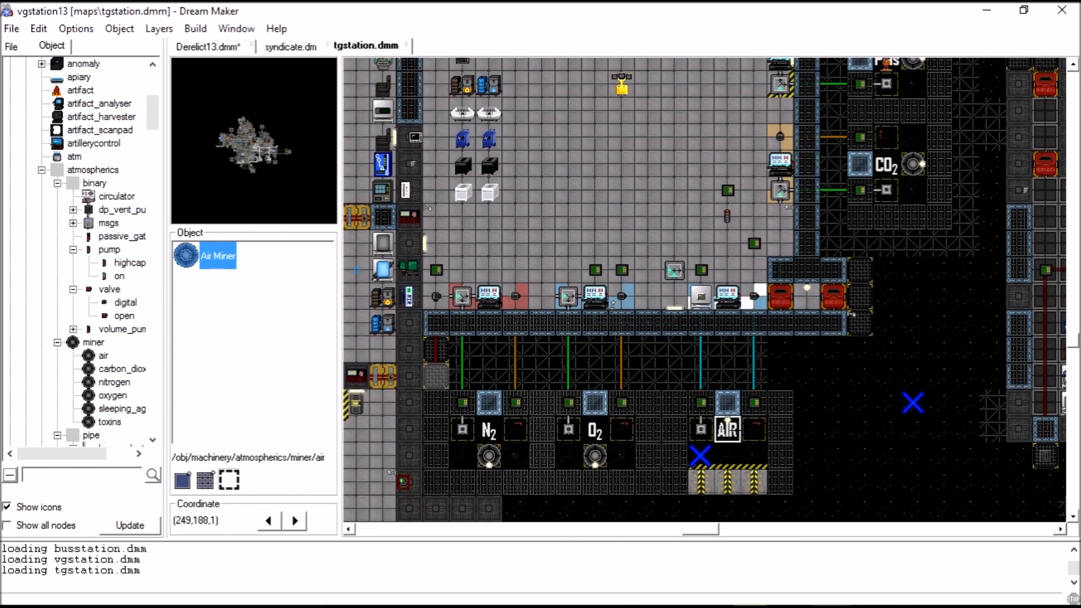
right_click(758, 441)
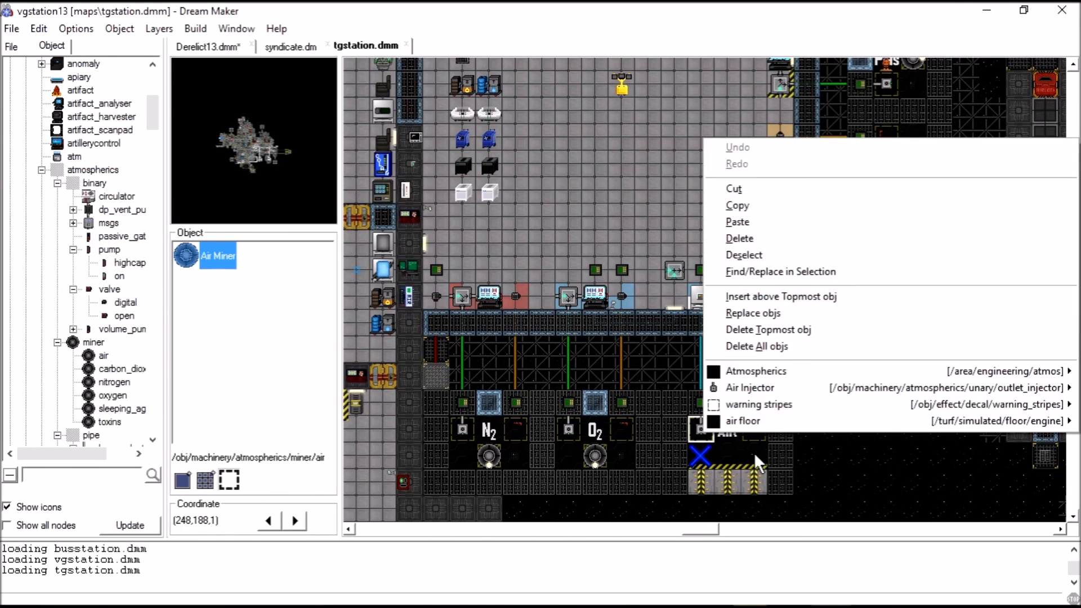
left_click(755, 452)
right_click(755, 428)
left_click(751, 450)
right_click(756, 455)
left_click(739, 465)
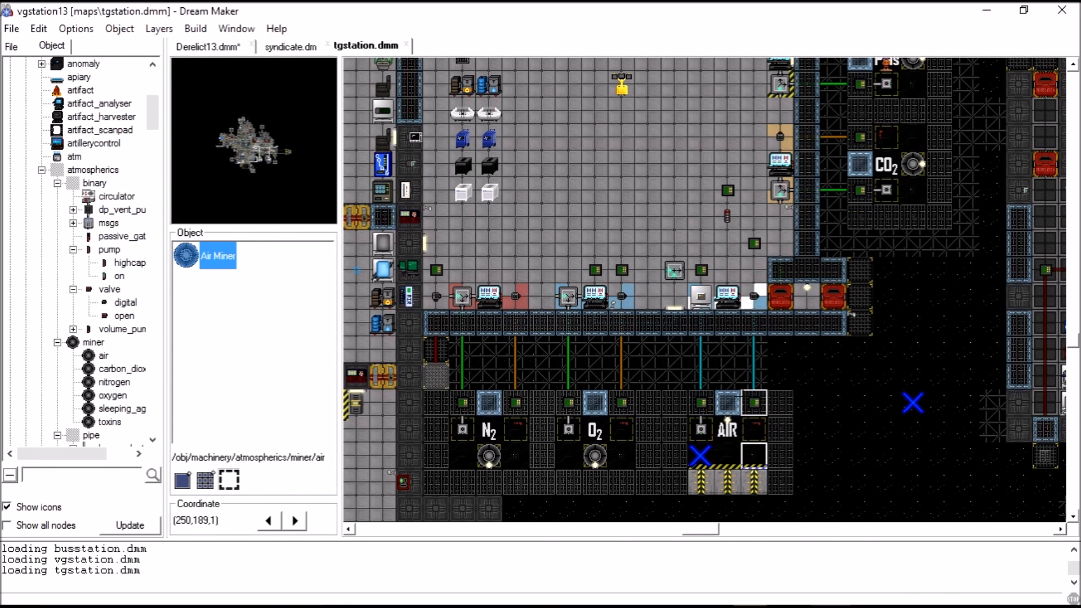